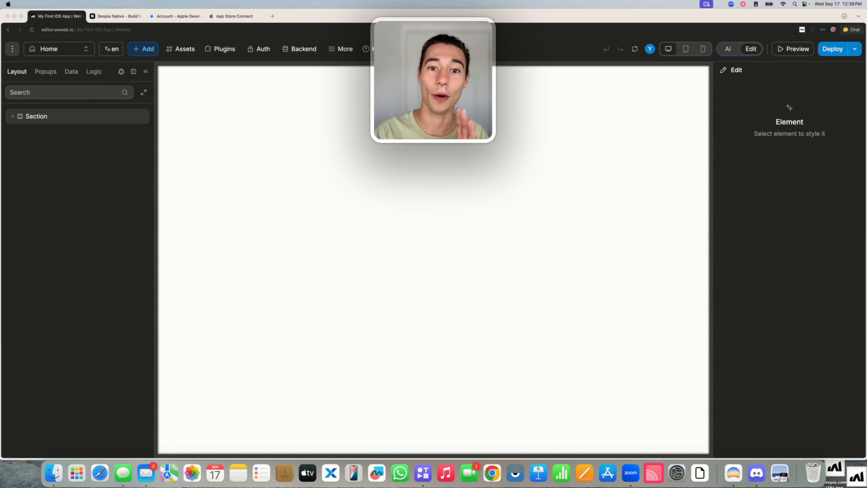
Add the Despia Native Plugin [Beta] library from the marketplace to the project and reload the editor.
click(444, 236)
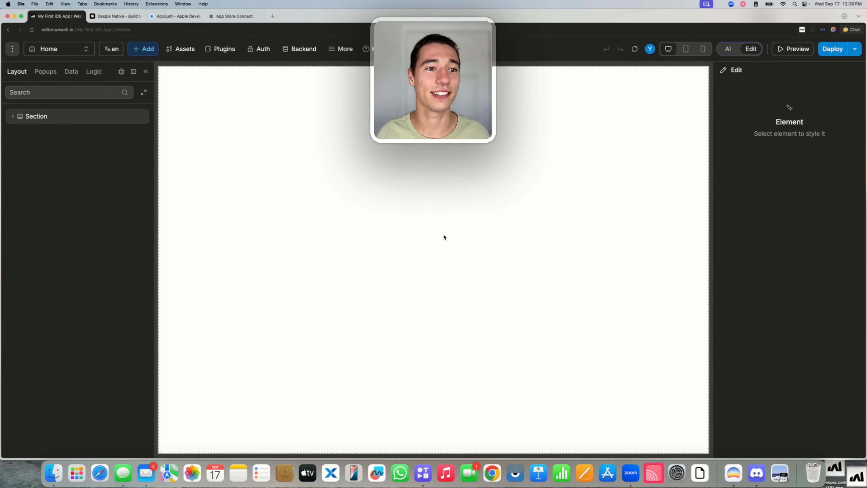
click(181, 50)
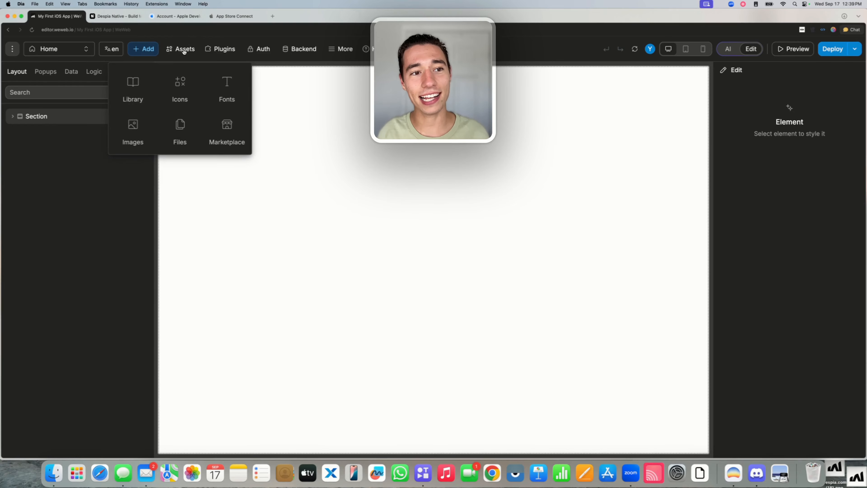
click(237, 138)
text(Desp)
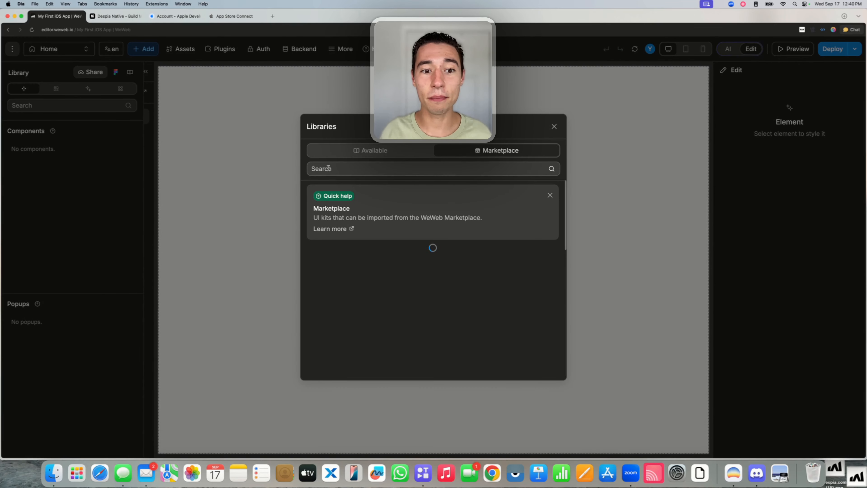
text(ia)
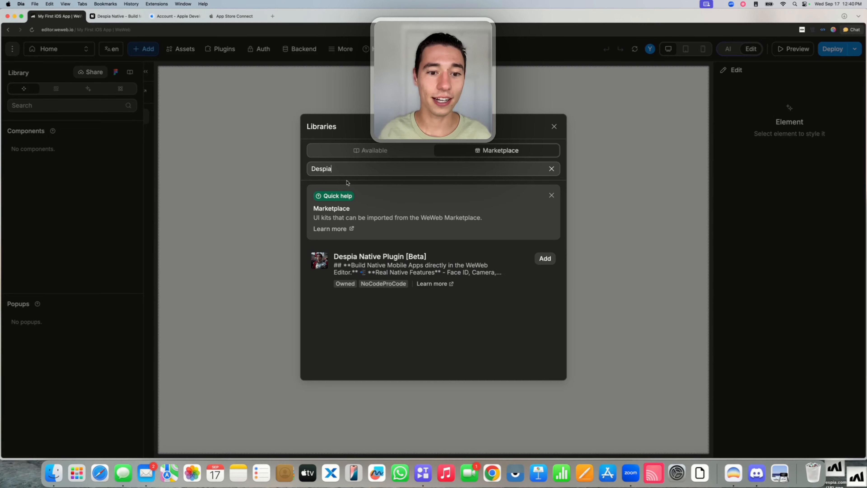
click(548, 259)
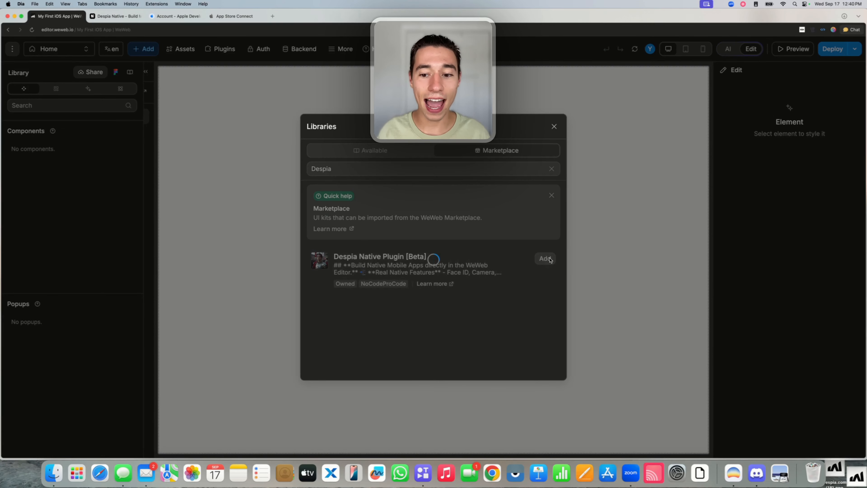
click(430, 334)
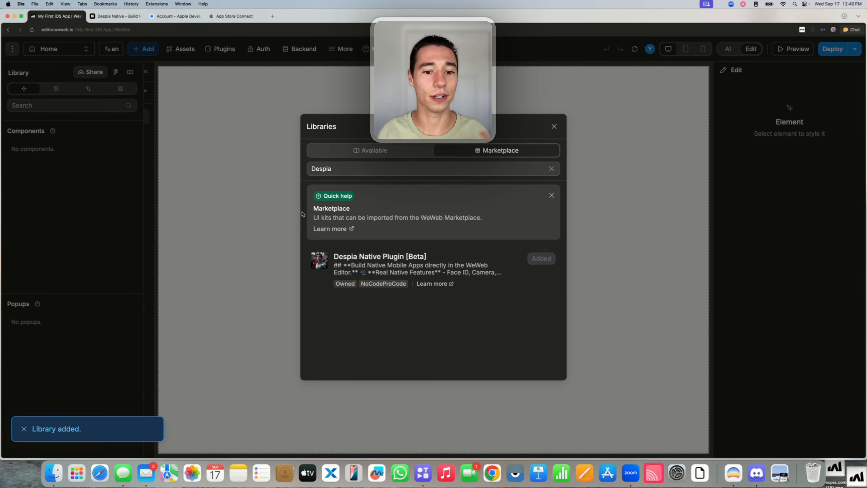
click(222, 177)
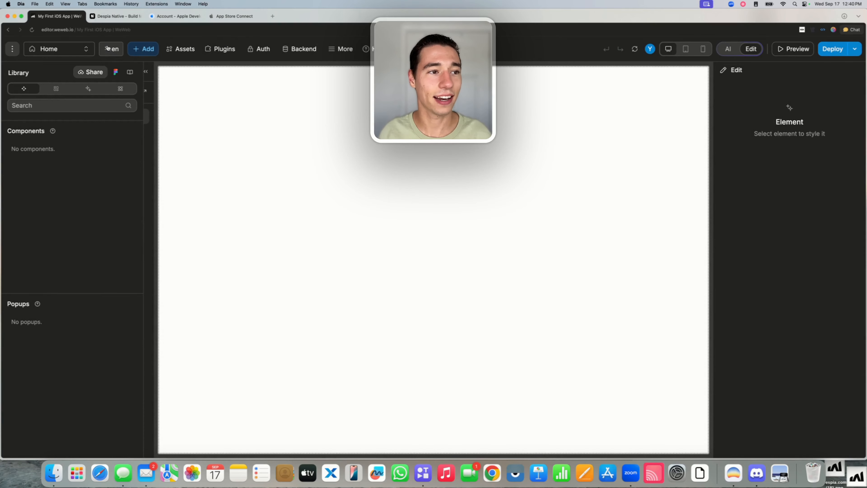
click(33, 30)
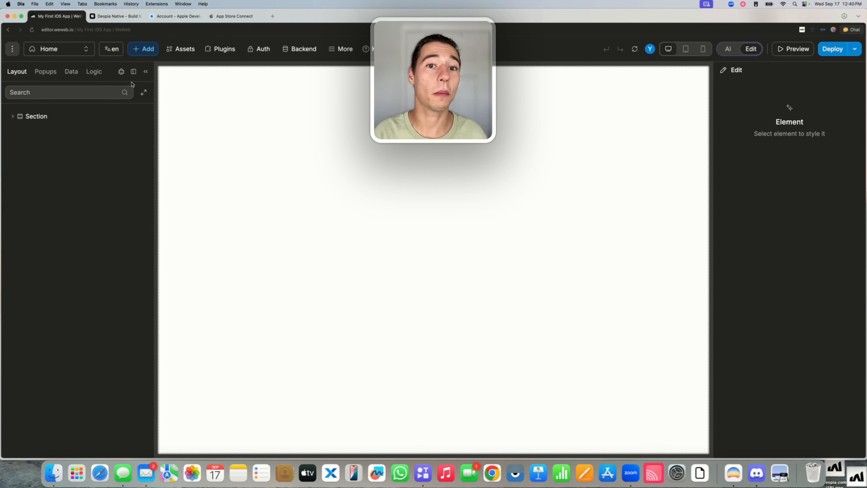
Insert the Despia Plugin component from the project's library assets into the page's Section.
click(153, 55)
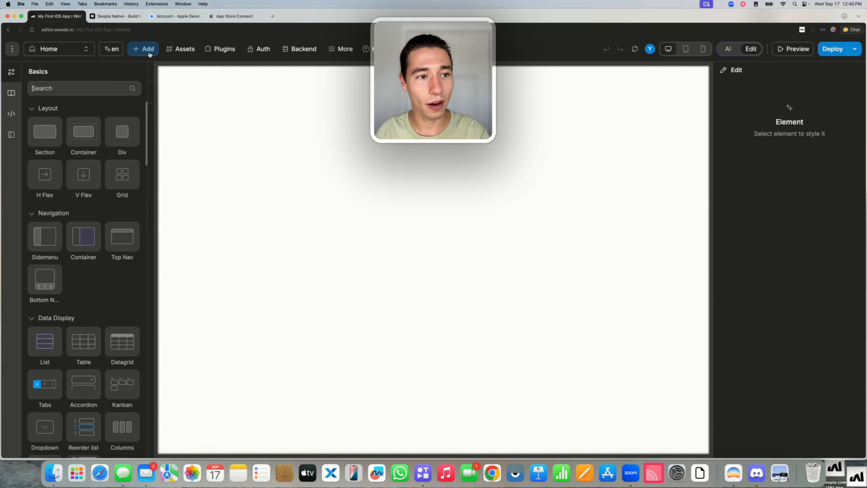
click(13, 96)
drag(41, 202, 48, 133)
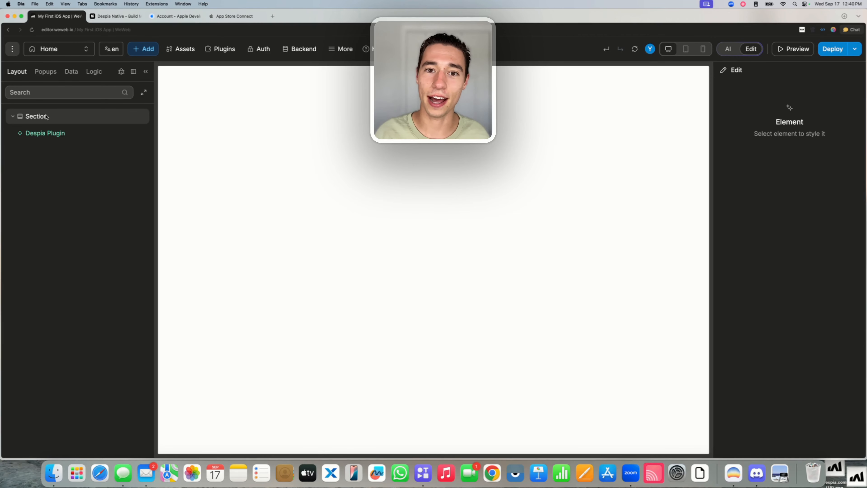
Add a basic Button element to the Section, below the Despia Plugin component.
click(46, 117)
click(143, 49)
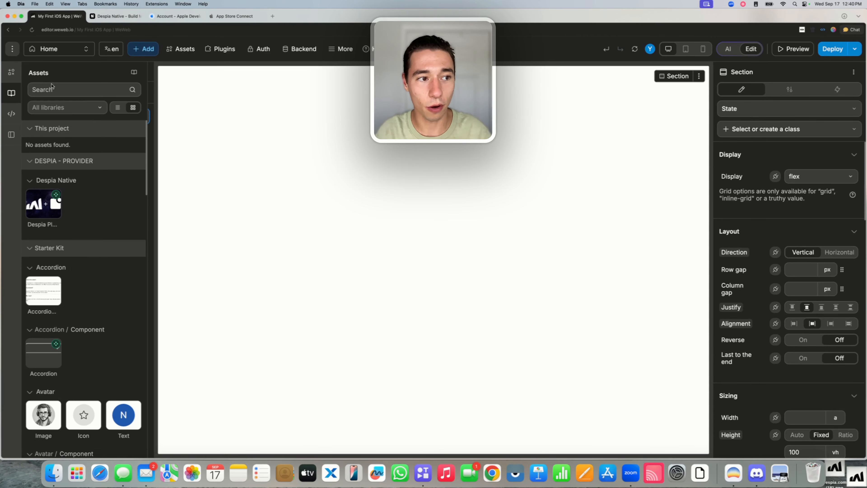
click(12, 72)
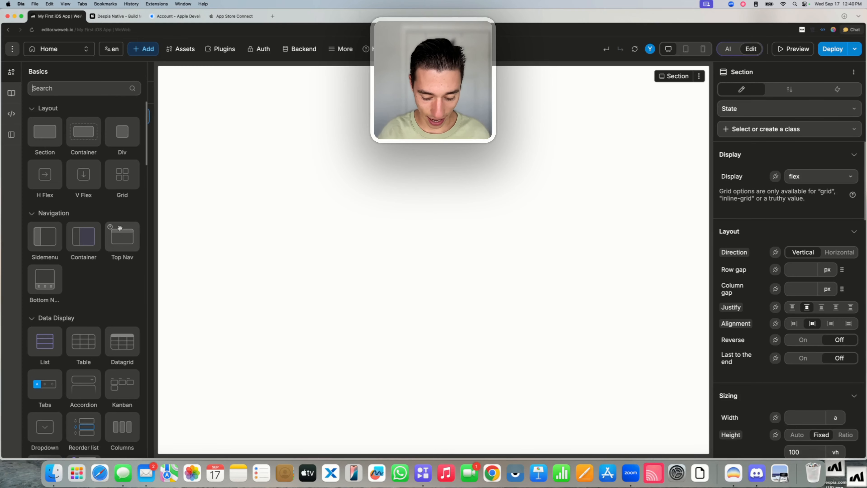
text(bu)
drag(45, 132, 64, 142)
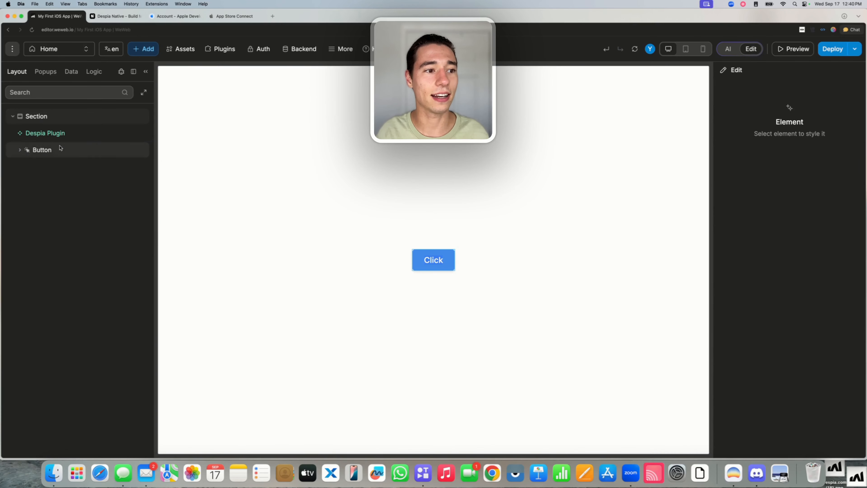
Create a workflow on the Button and add an Execute component action to it.
click(45, 150)
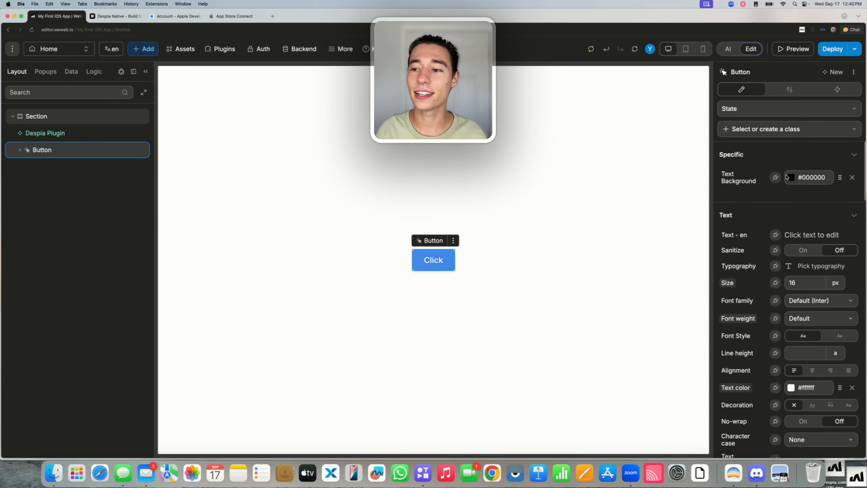
click(840, 92)
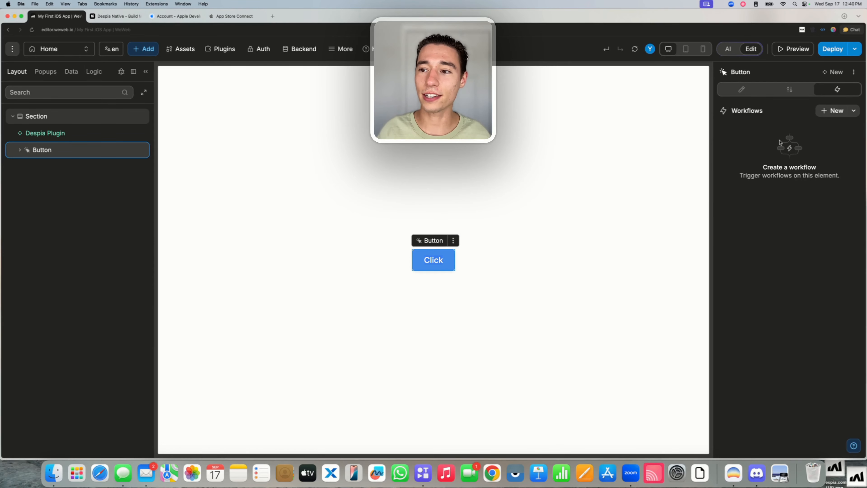
click(835, 111)
click(444, 171)
text(com)
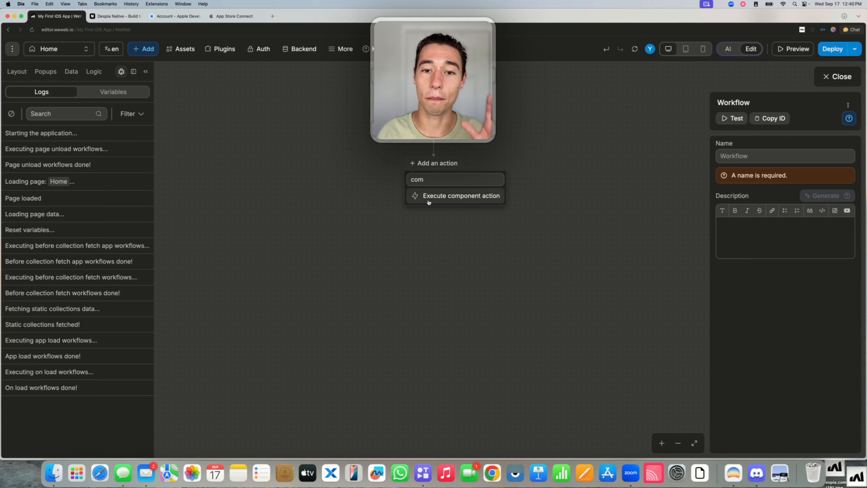
click(428, 202)
Set the action's component to Despia Plugin and its operation to Schedule Local Push Notification.
click(761, 238)
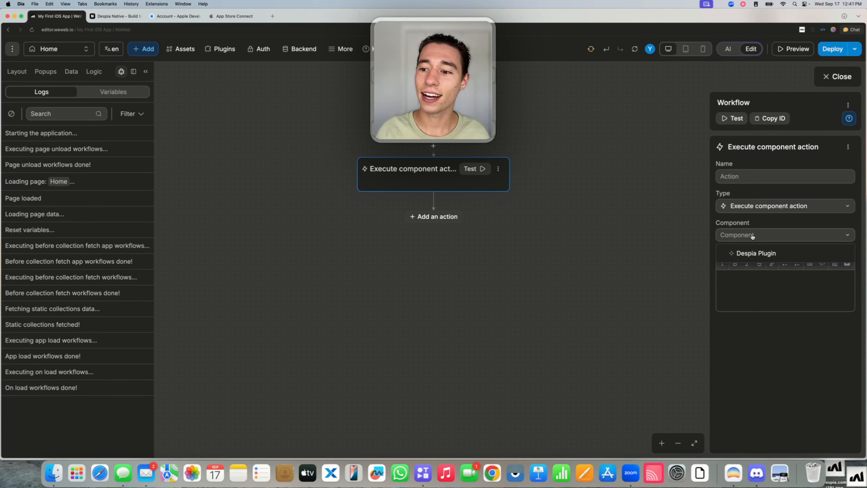
click(757, 255)
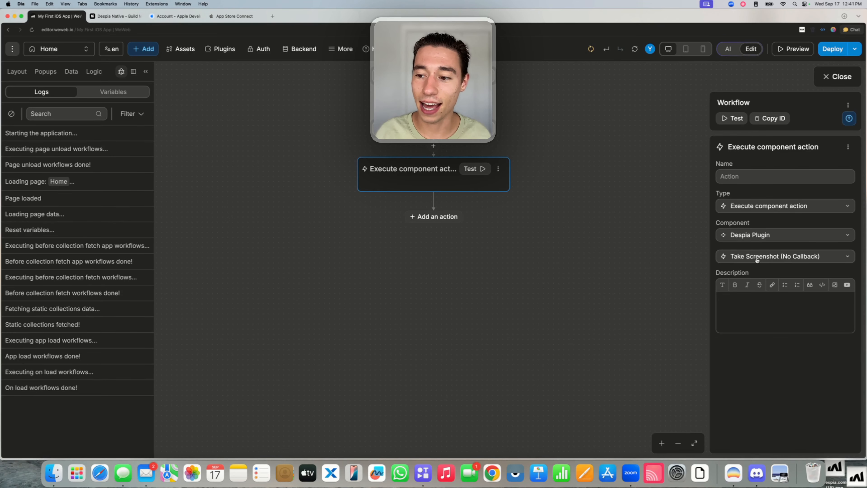
click(757, 257)
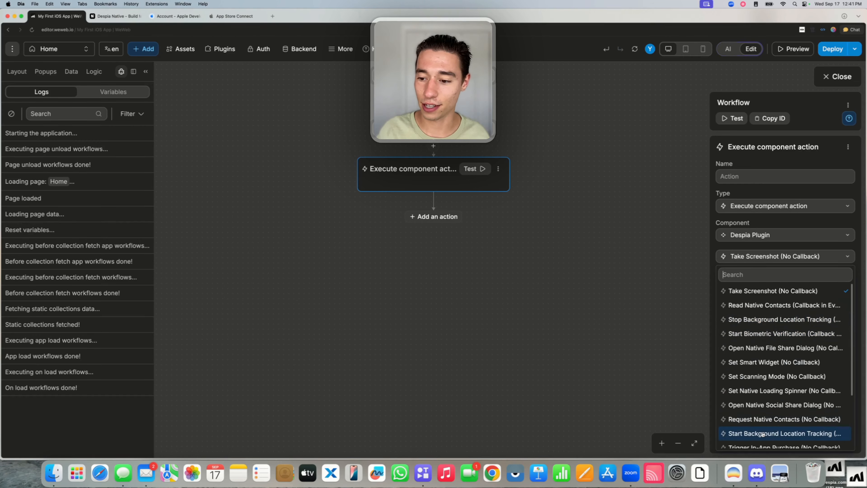
scroll(762, 433, down, 1)
scroll(763, 433, down, 3)
text(loca)
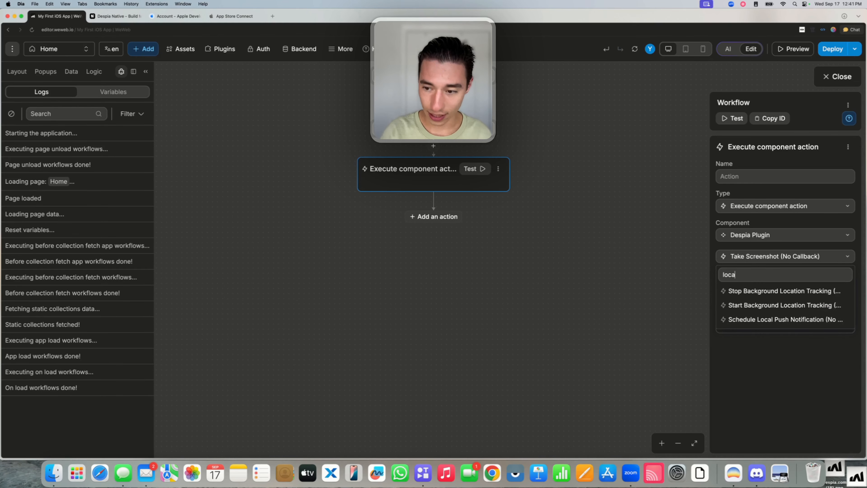
click(750, 319)
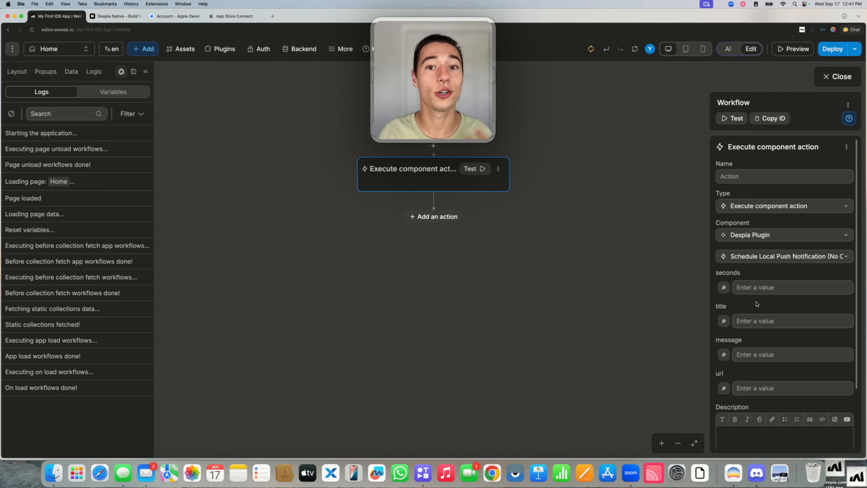
Set the push notification's seconds to 10 and its title to "WeWeb".
click(754, 287)
text(10)
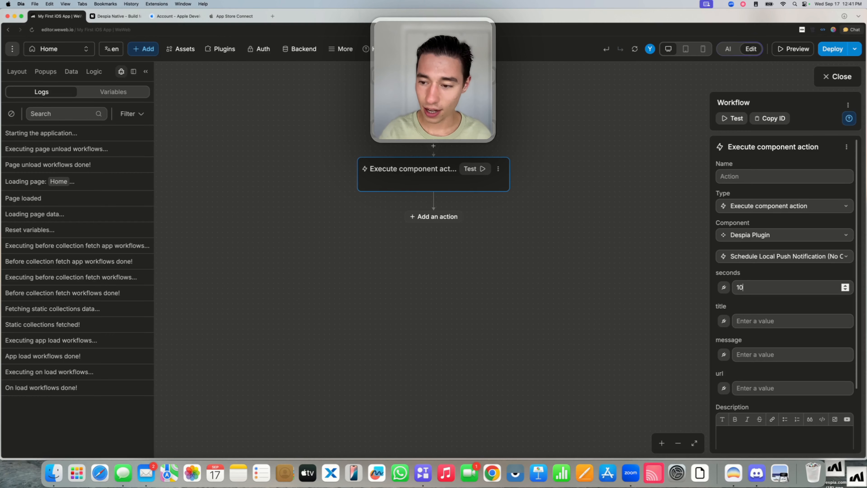
click(752, 319)
text(Weweb)
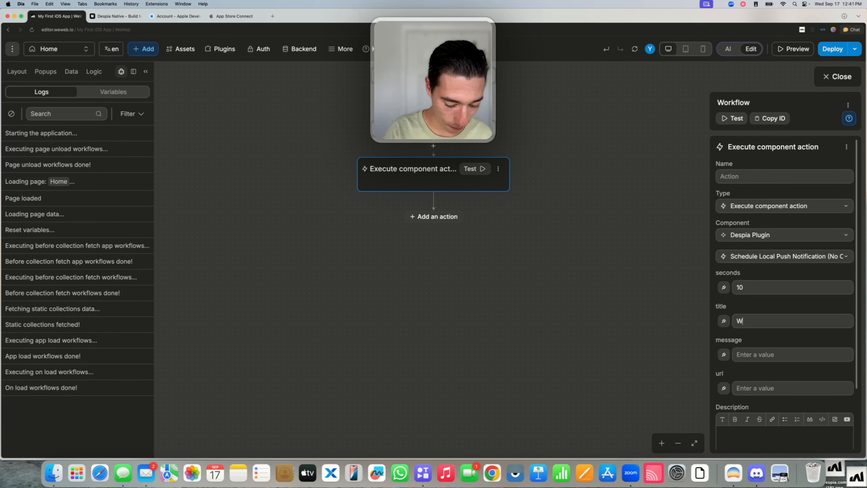
key(BackSpace)
key(BackSpace)
key(BackSpace)
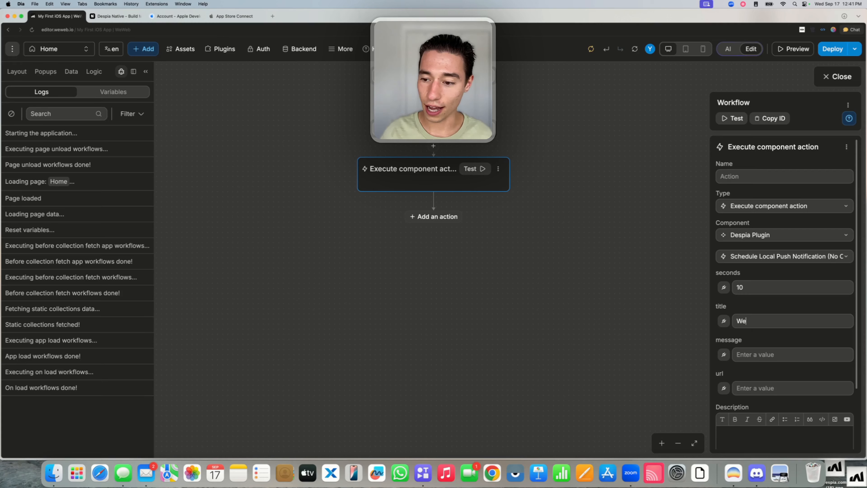
text(Web)
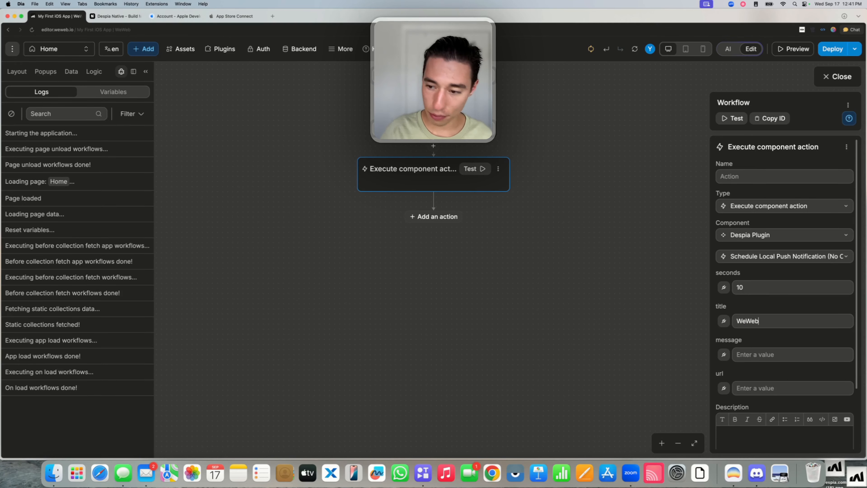
Set the push notification's message to "This is cool!" and close the workflow editor.
click(747, 354)
text(This is cool!)
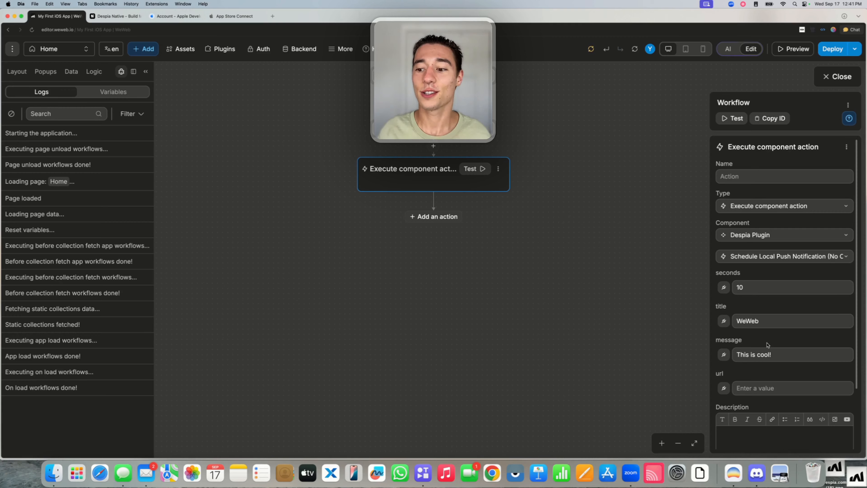
scroll(772, 350, down, 3)
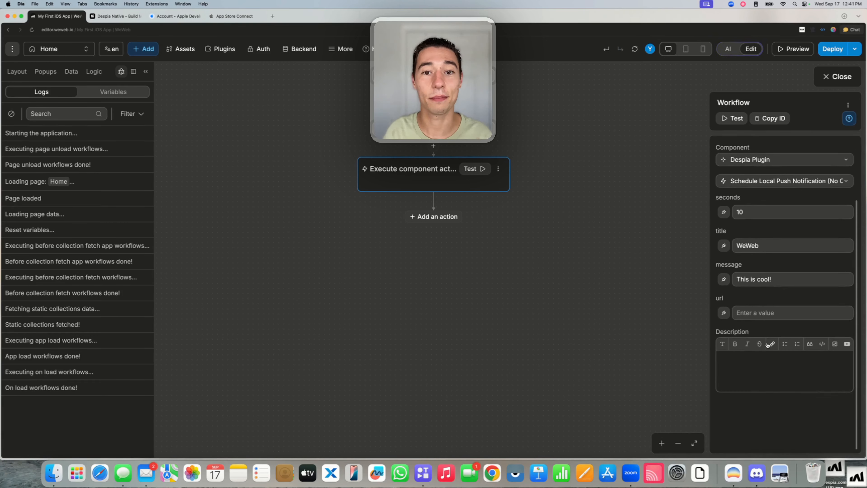
scroll(767, 345, up, 1)
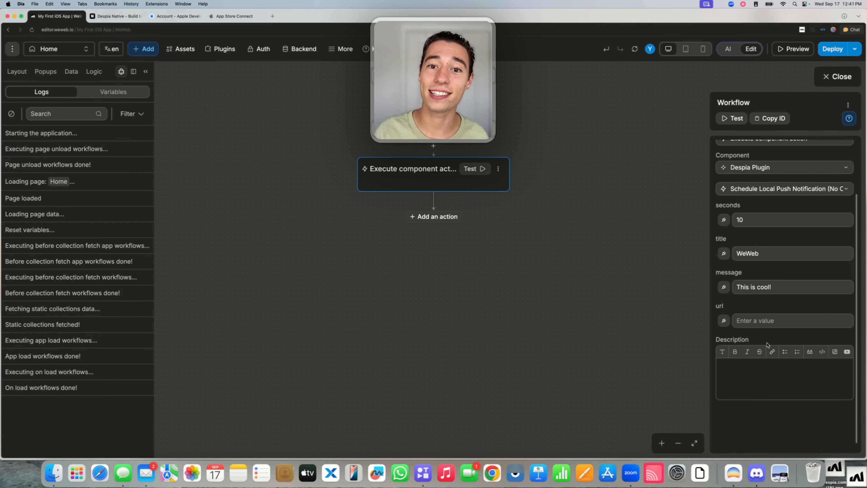
scroll(767, 344, up, 2)
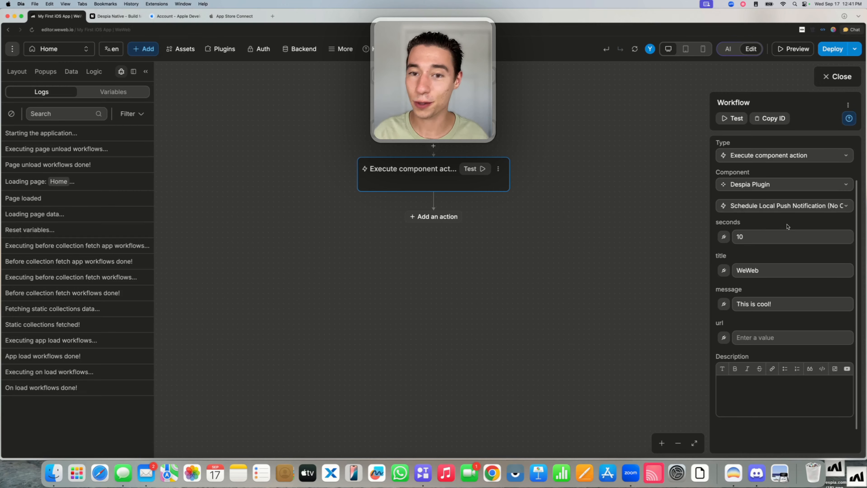
click(841, 77)
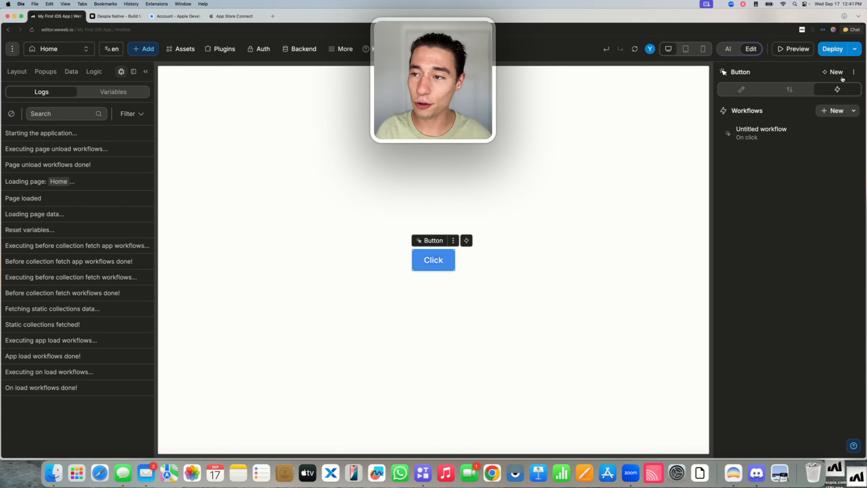
Publish the project to the WeWeb subdomain, entering "new" as the text for this deployment.
click(836, 51)
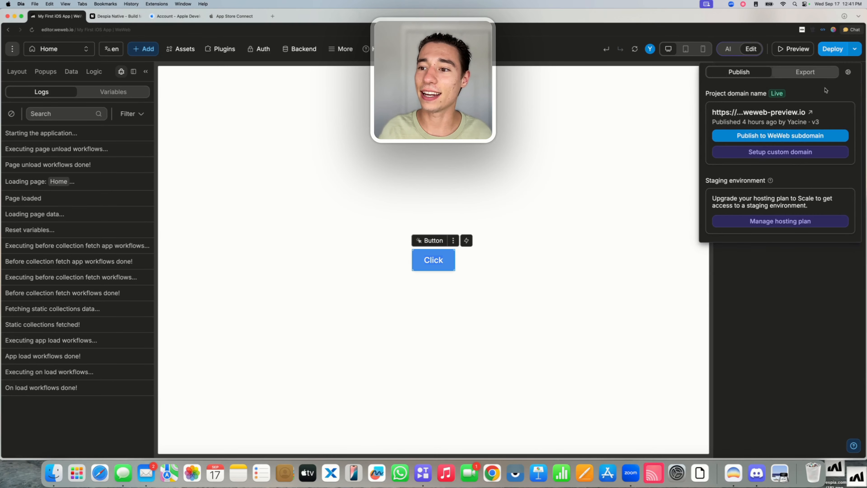
click(773, 137)
text(new)
key(Return)
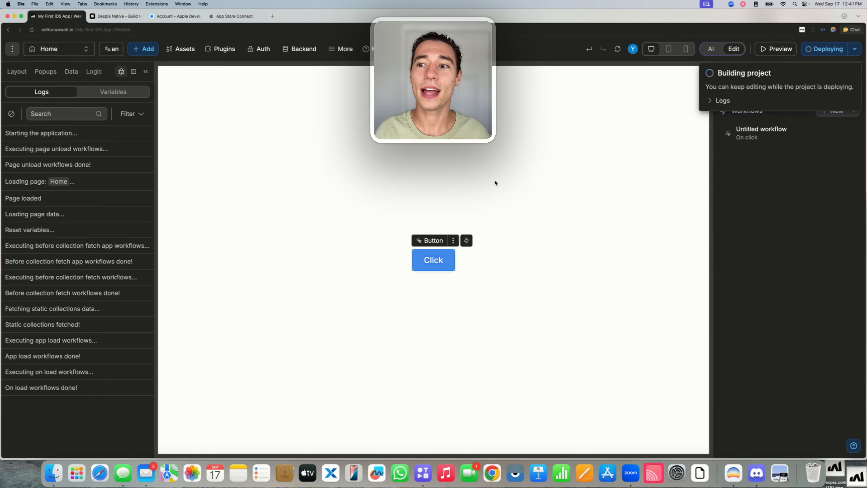
Switch to Despia, open the project workspace, and start a new app with the app name MyWeWeb.
click(125, 18)
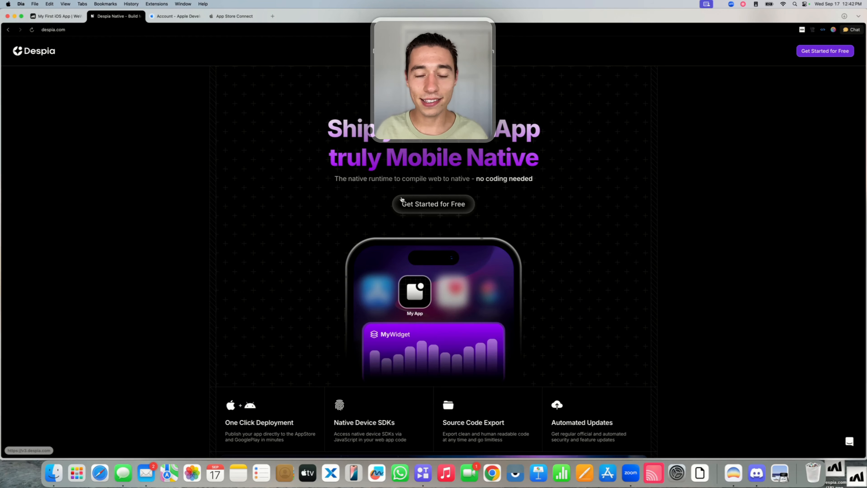
click(439, 209)
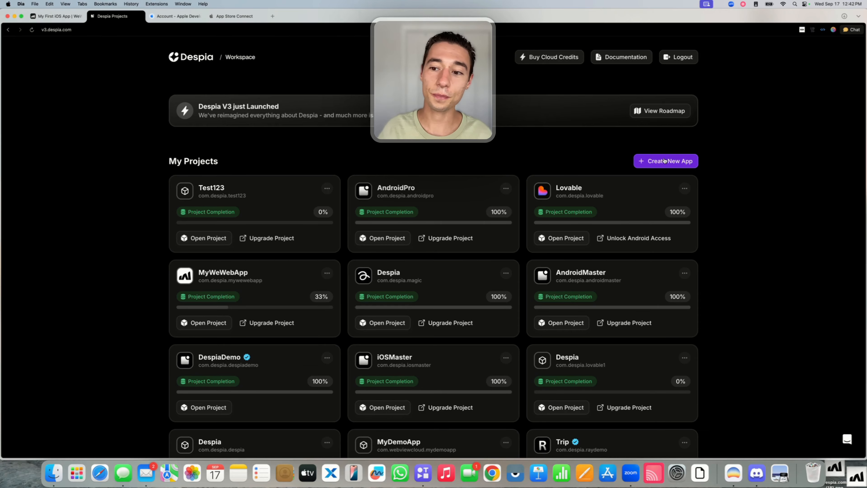
click(664, 160)
click(399, 190)
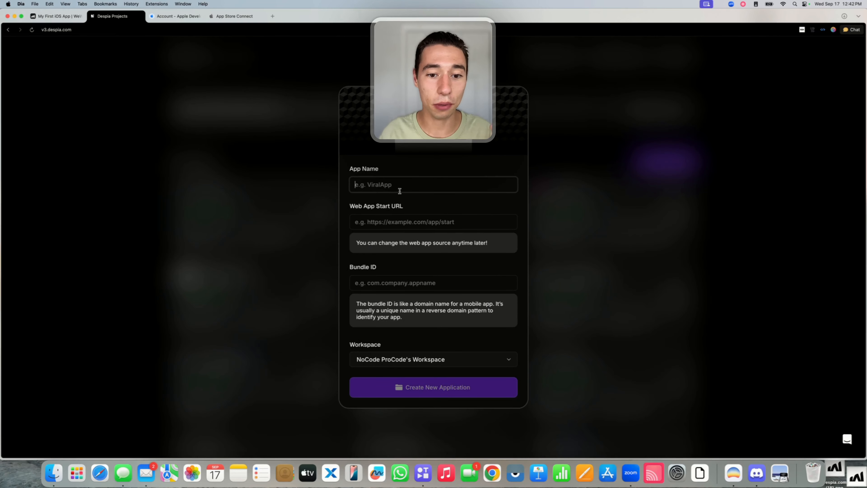
text(M)
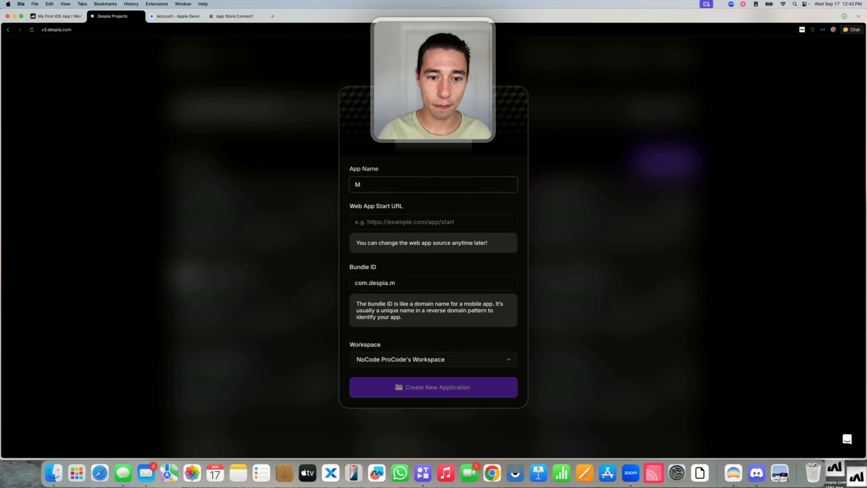
text(yWeWeb)
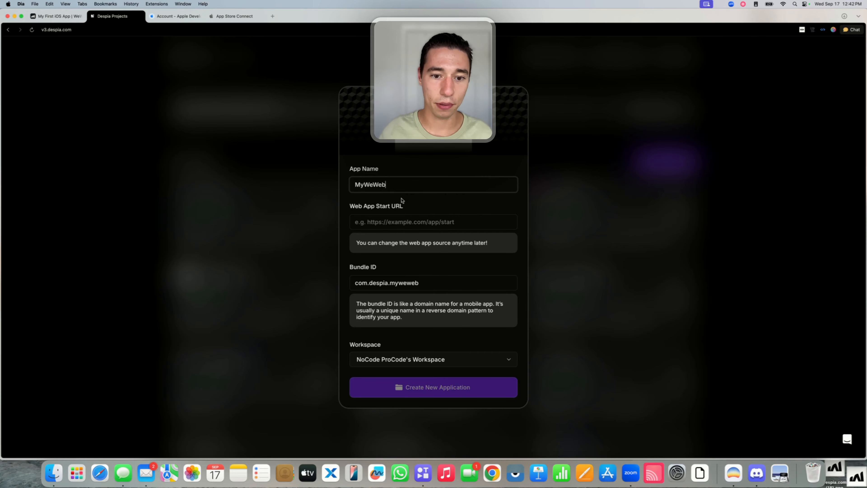
Switch to the WeWeb editor, open the published site, copy its full URL, and close the site.
click(50, 17)
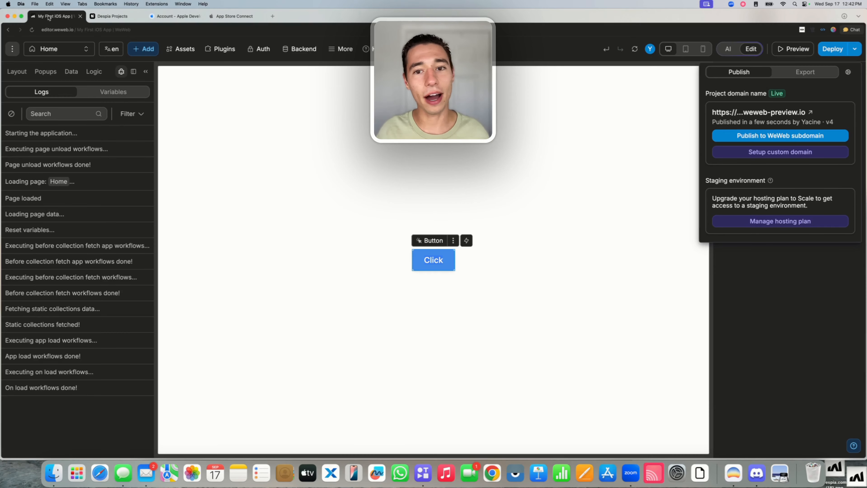
click(720, 112)
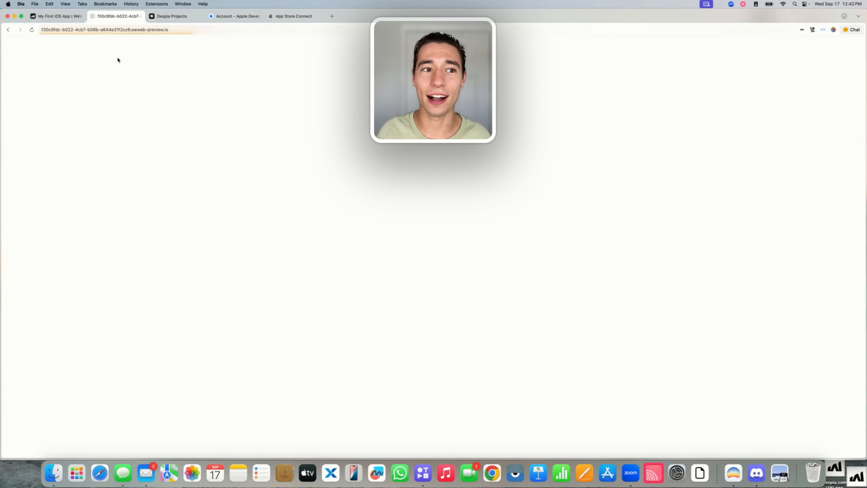
click(178, 29)
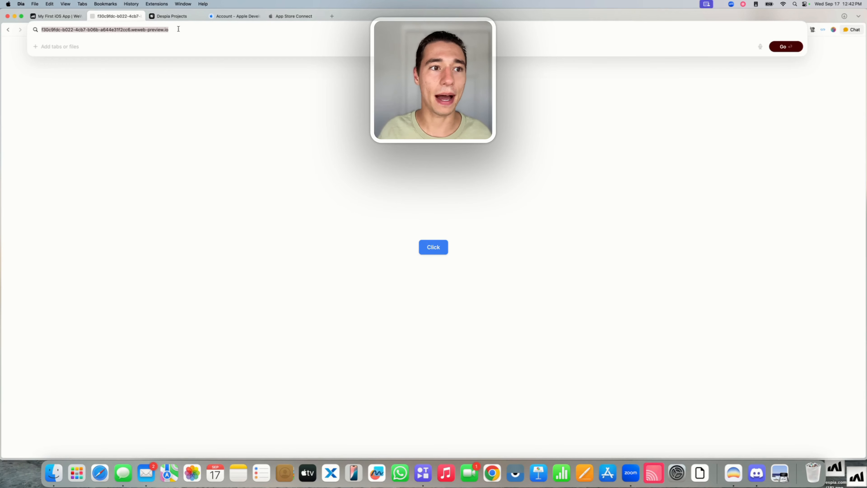
key(super+c)
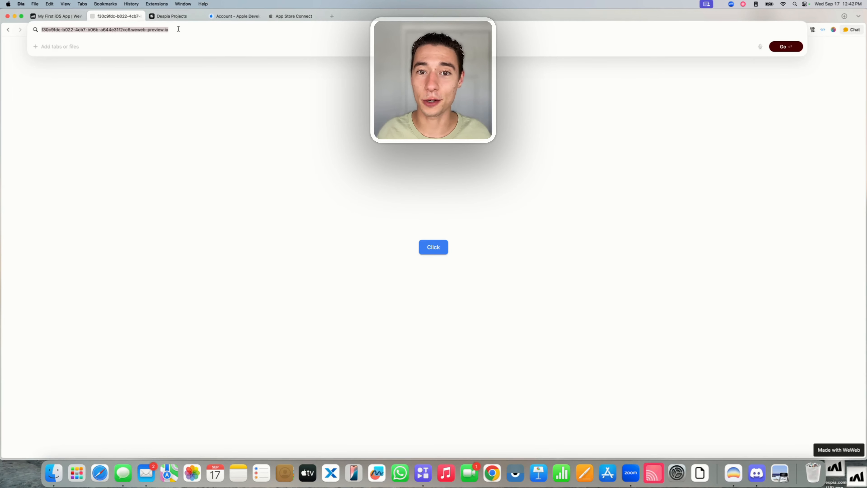
click(140, 16)
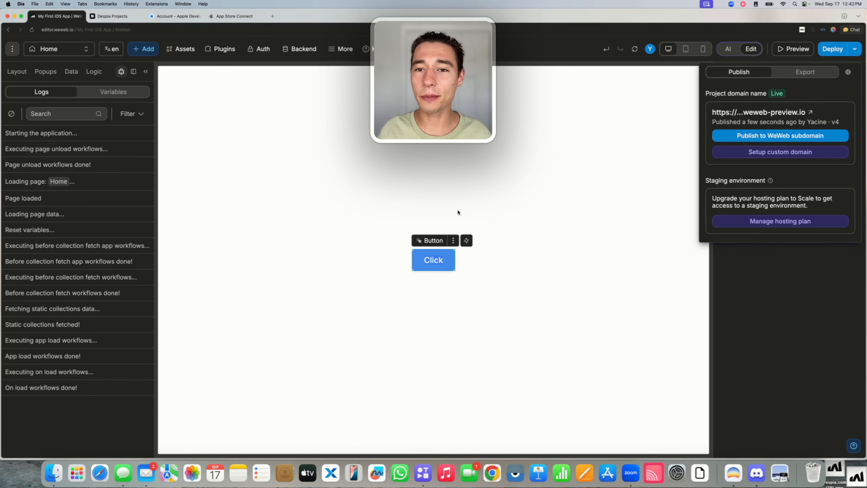
Back in Despia, paste the copied WeWeb address as the Web App Start URL and create the application.
click(106, 17)
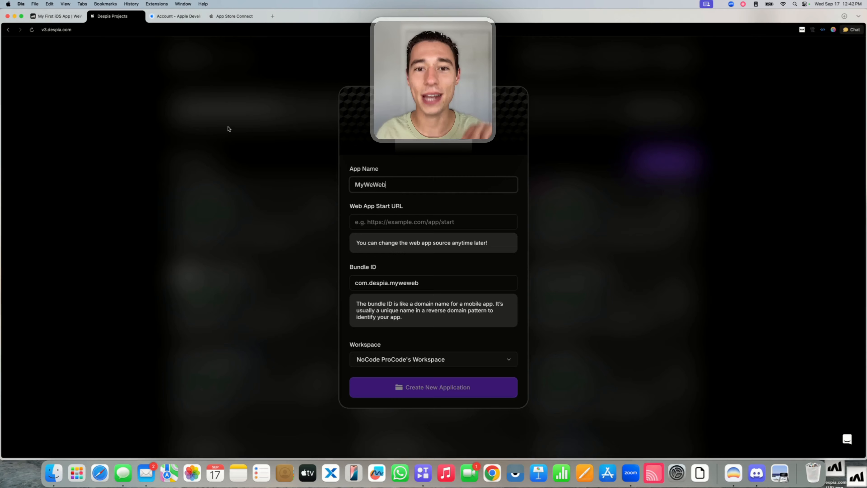
click(398, 222)
key(super+v)
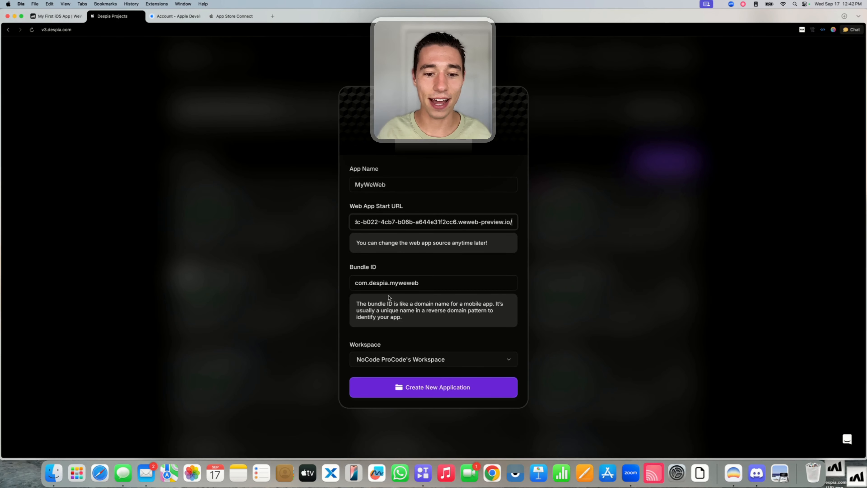
triple_click(377, 282)
click(391, 277)
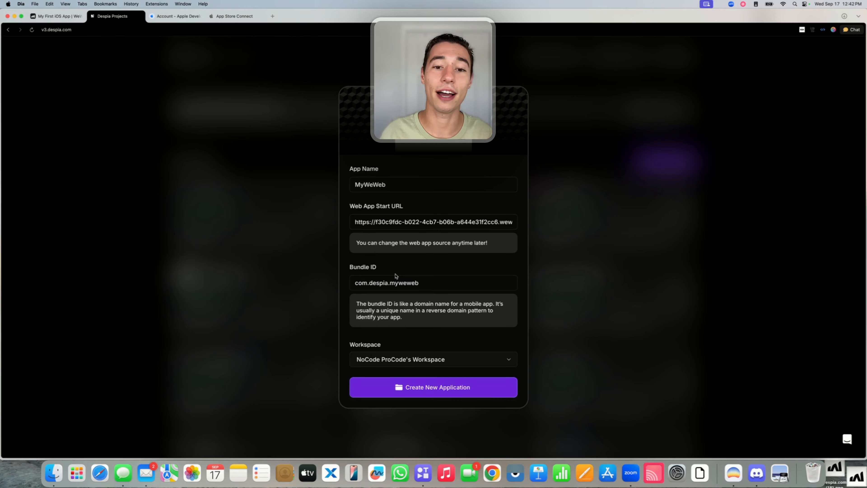
key(super+shift+Left)
click(407, 274)
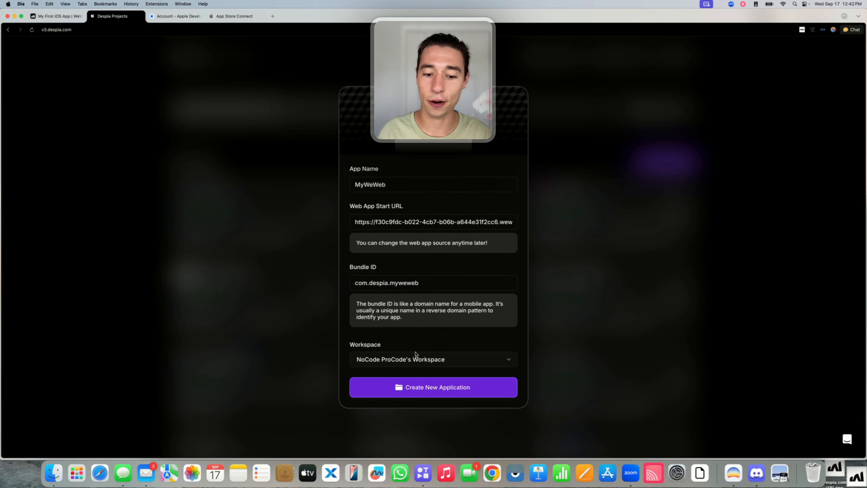
click(413, 390)
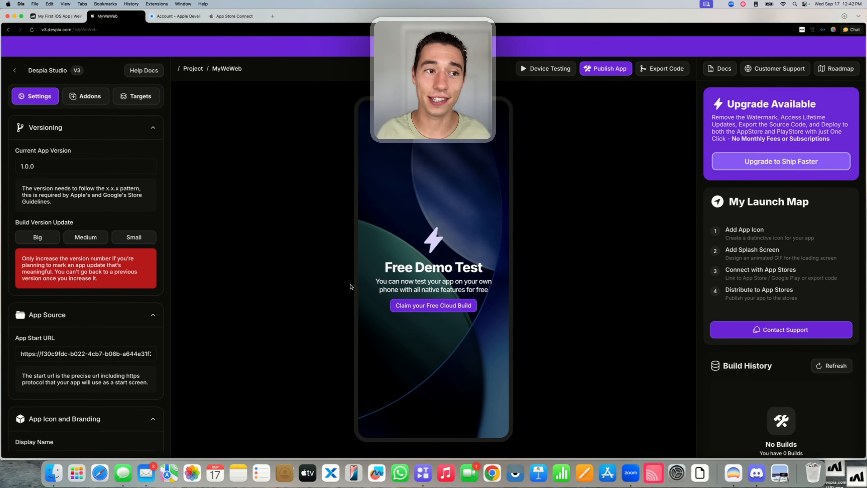
Upload Despia.com (18).png from the desktop as the app's iOS icon.
scroll(155, 327, down, 4)
scroll(155, 327, down, 5)
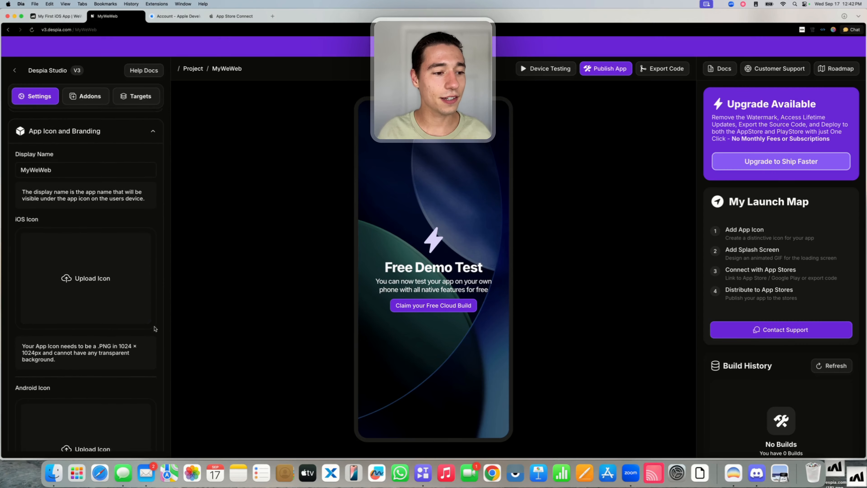
click(82, 256)
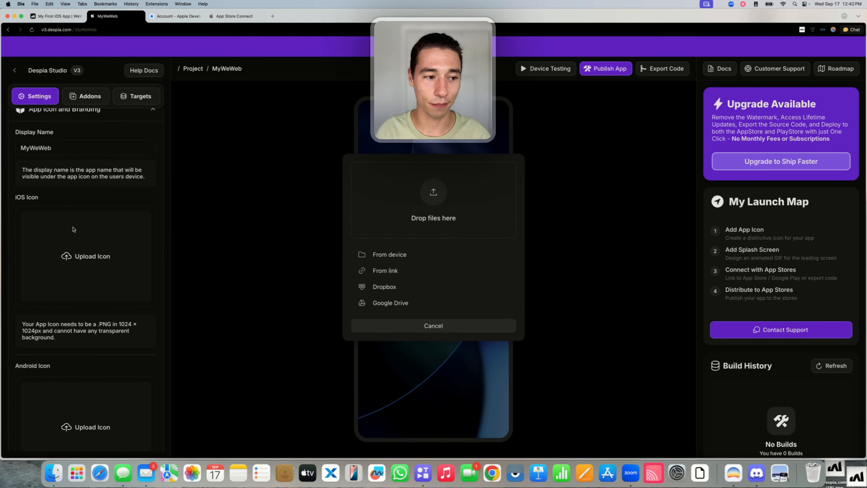
click(80, 248)
scroll(100, 244, up, 2)
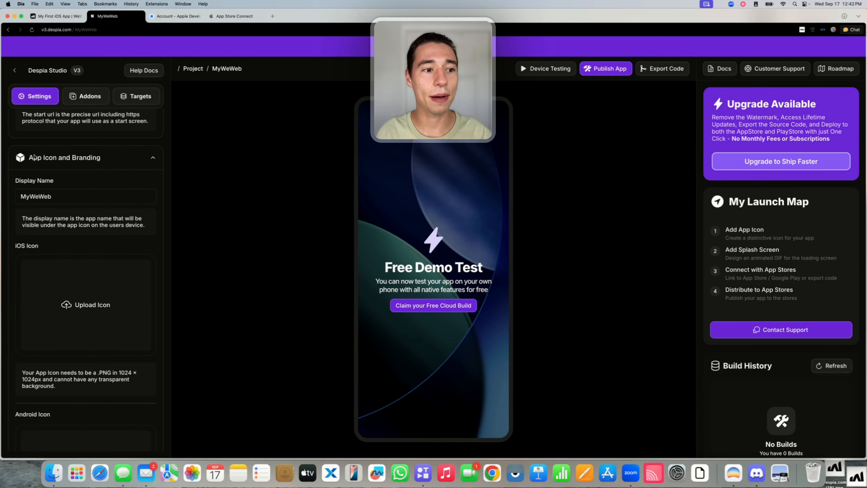
scroll(103, 247, down, 3)
click(86, 253)
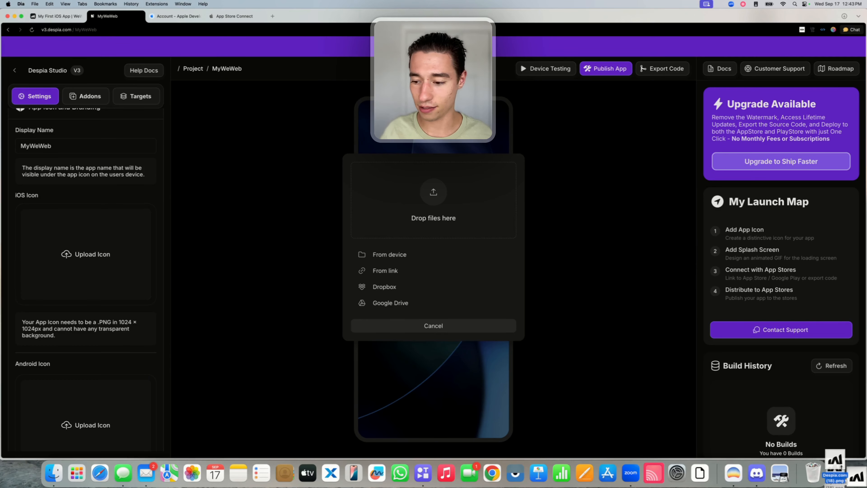
drag(834, 473, 421, 209)
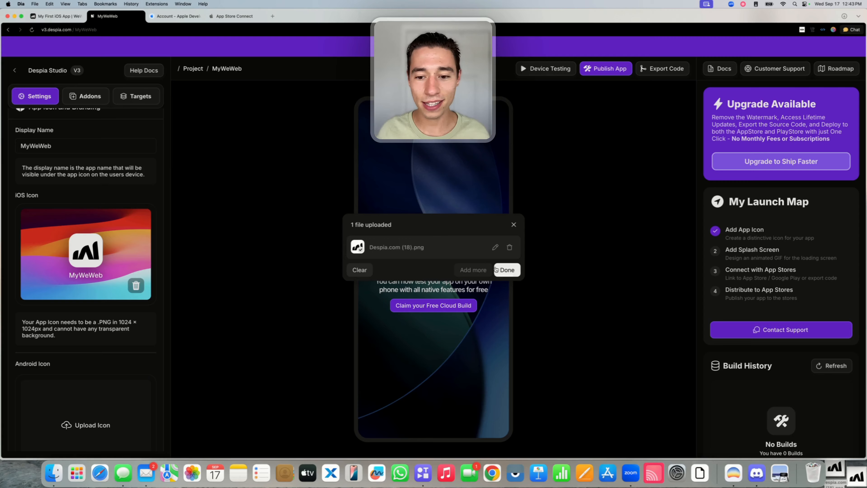
click(507, 270)
Upload Despia.com (9).gif from the desktop as the splash screen icon and set the splash icon size to 37%.
scroll(69, 309, down, 10)
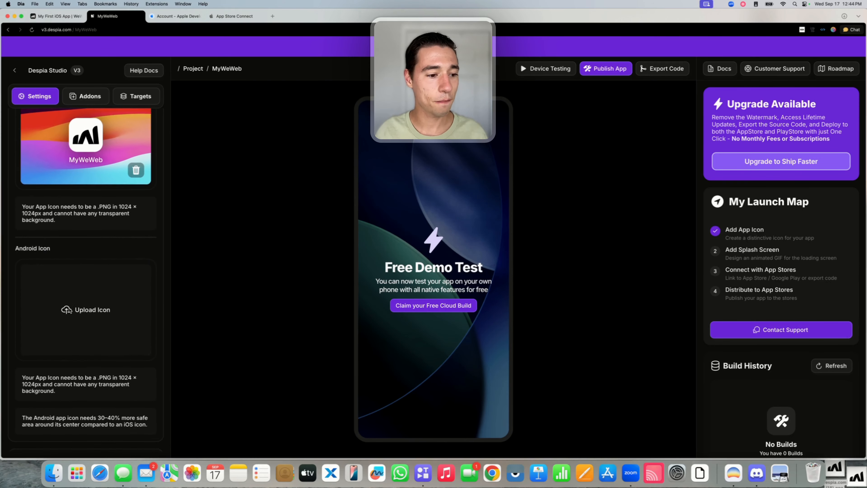
scroll(70, 310, down, 5)
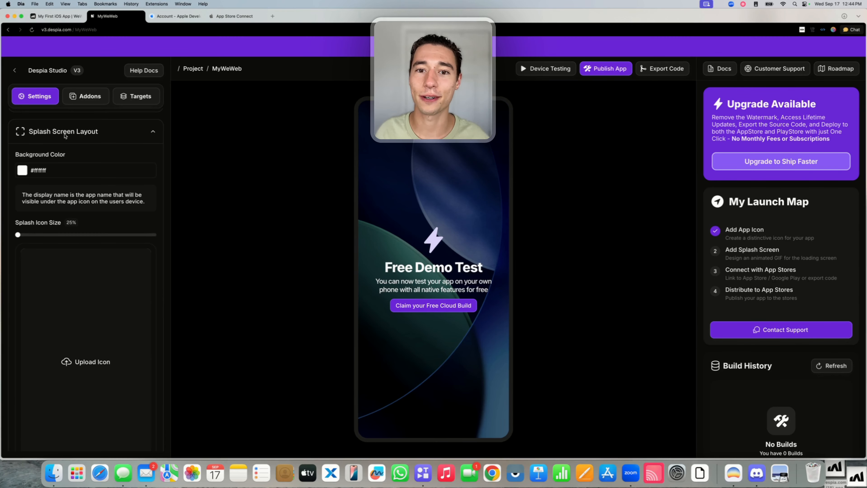
scroll(82, 364, down, 3)
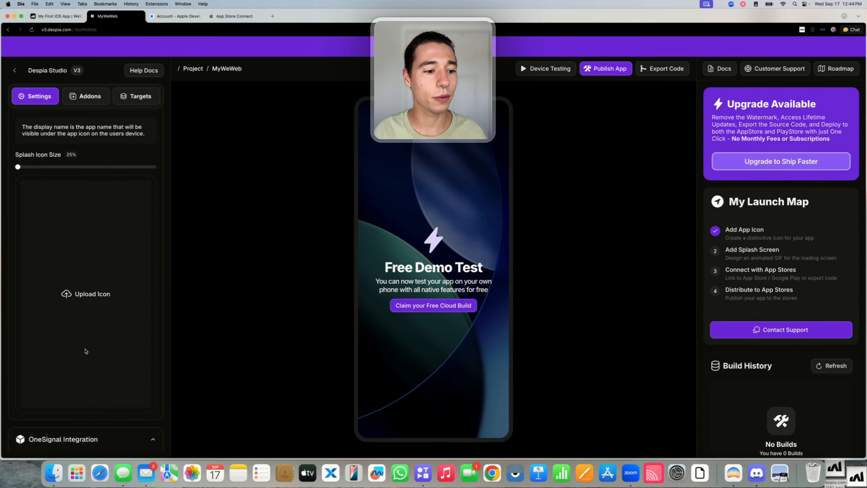
click(91, 297)
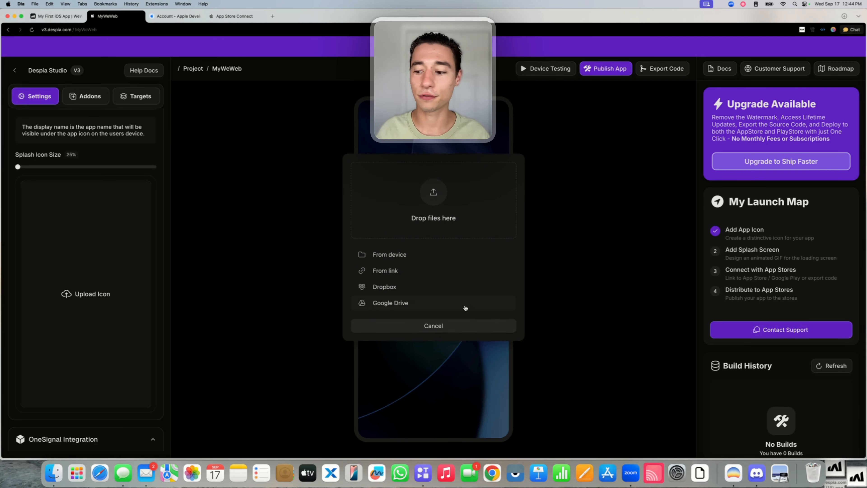
drag(855, 478, 491, 235)
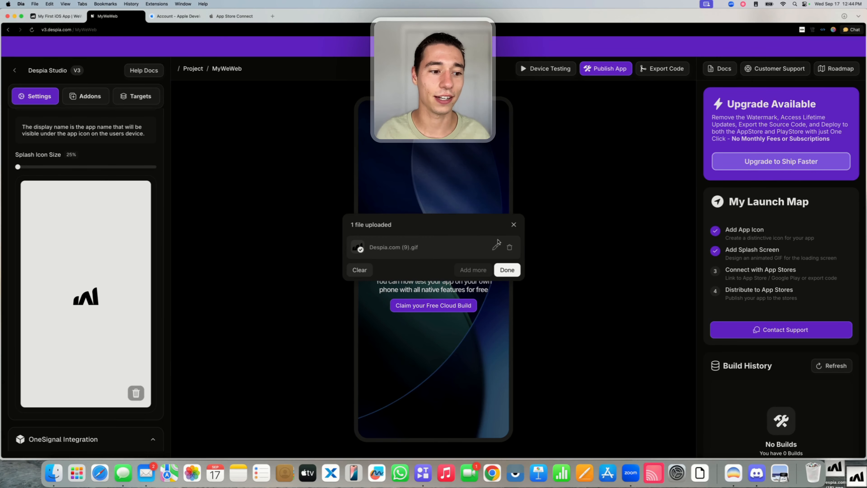
click(507, 269)
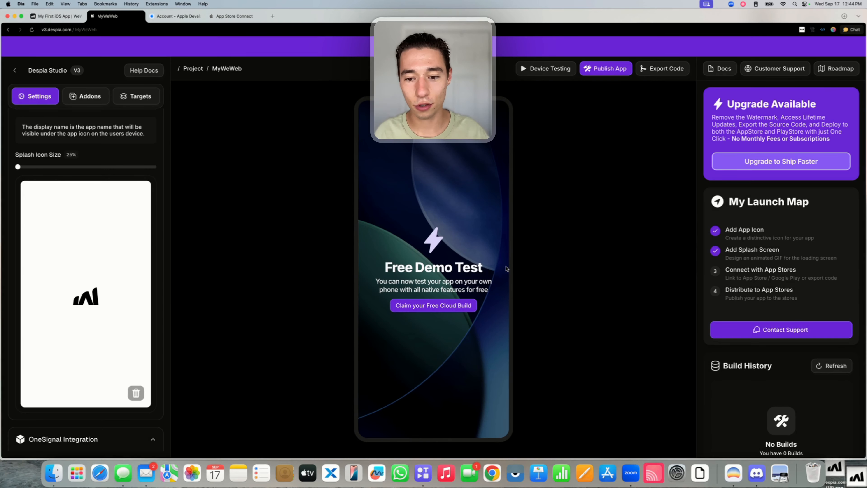
scroll(90, 252, up, 1)
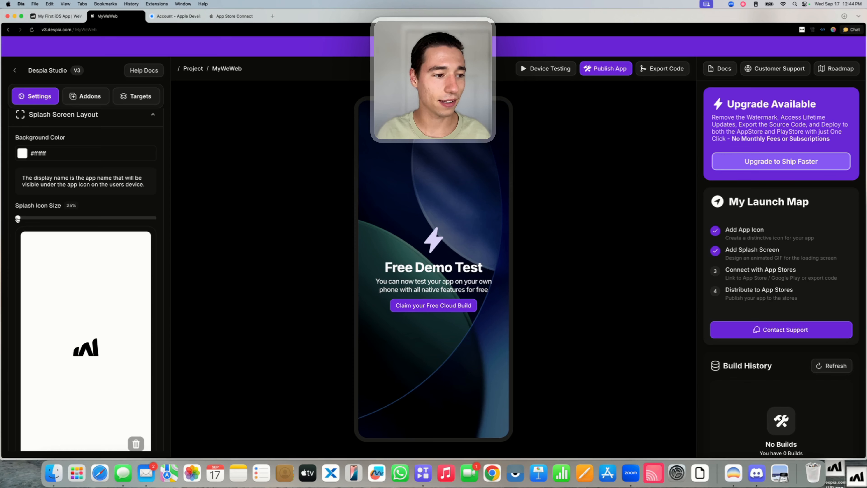
drag(18, 218, 82, 231)
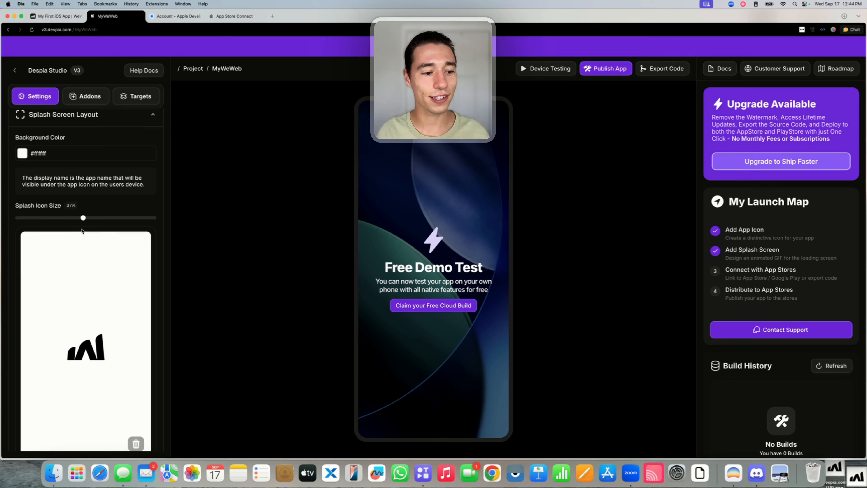
Review the splash screen, OneSignal, RevenueCat, in-app link handling and status bar settings of the project.
scroll(108, 285, down, 5)
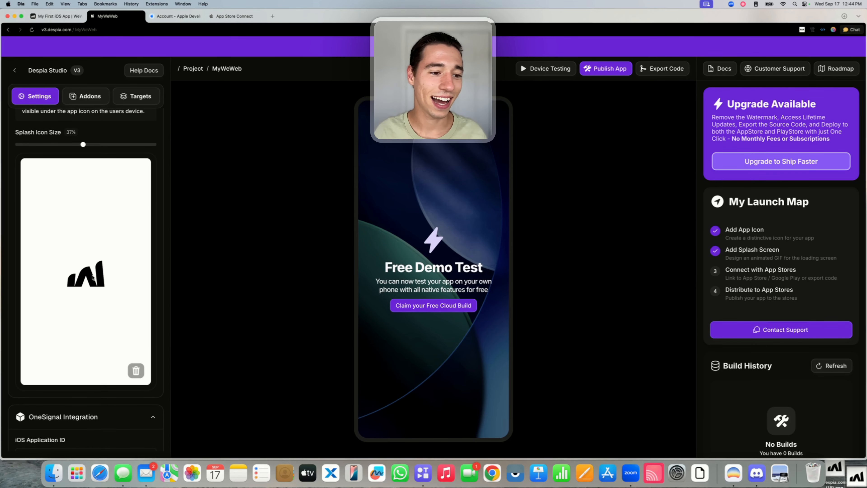
scroll(162, 251, up, 5)
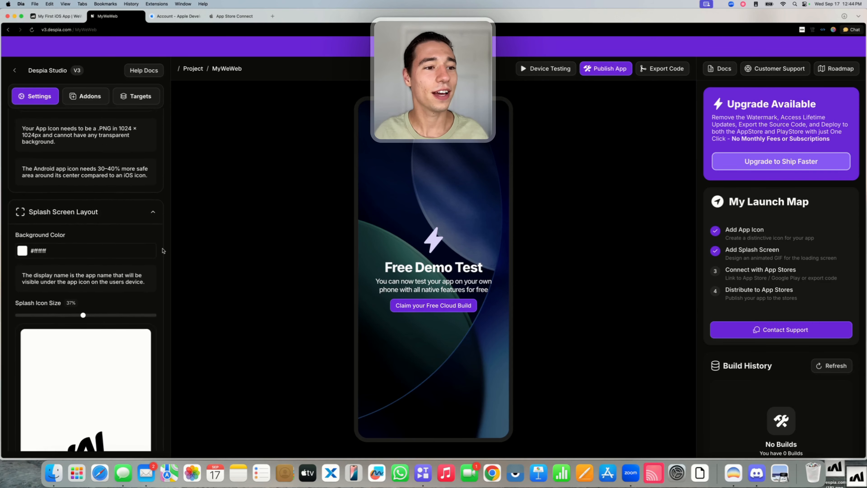
scroll(162, 251, up, 3)
scroll(163, 251, down, 12)
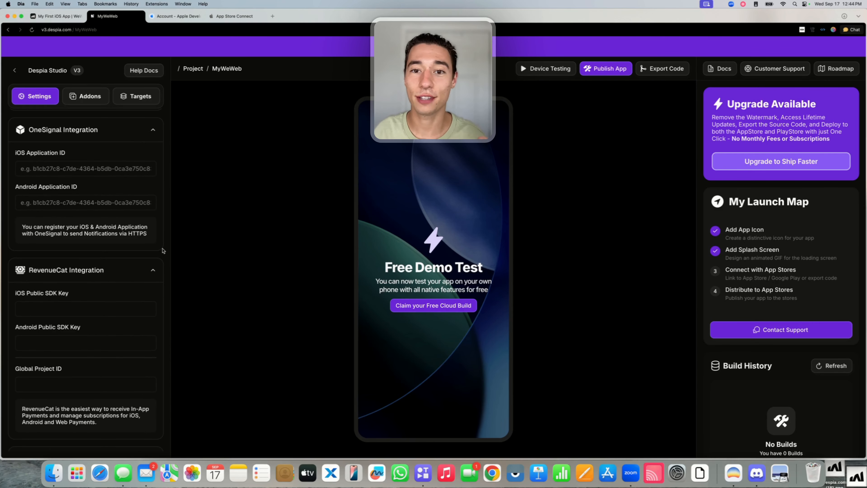
click(54, 202)
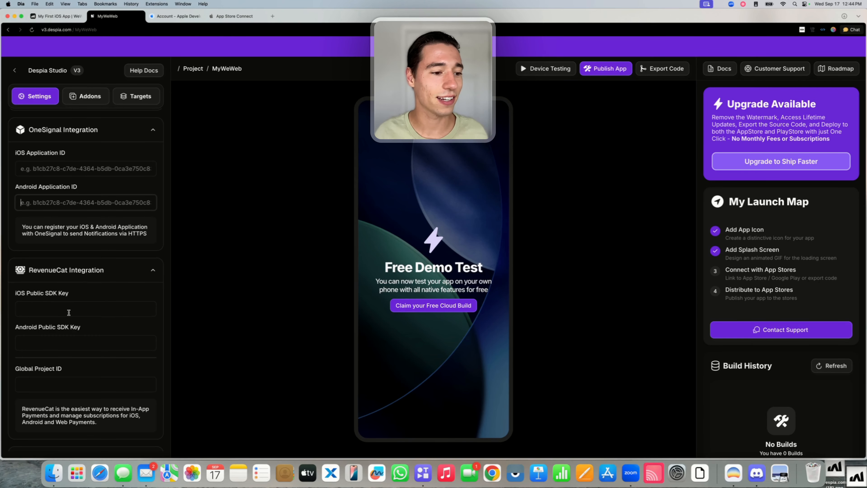
scroll(69, 312, down, 5)
click(62, 159)
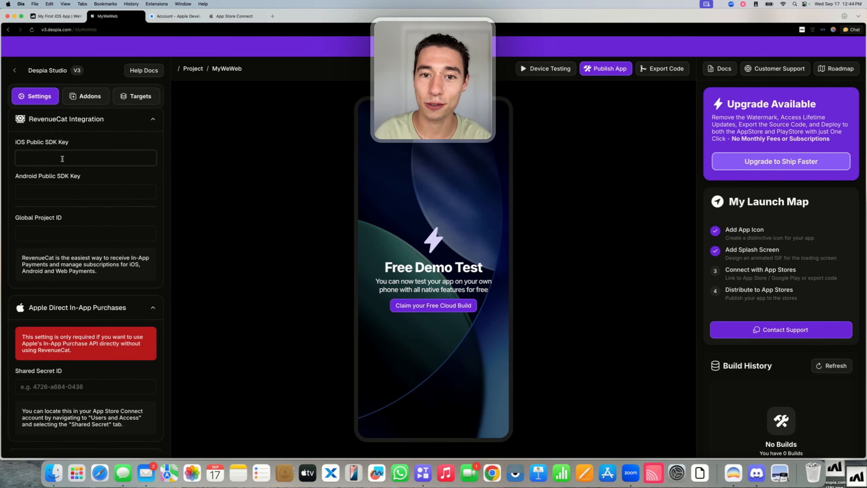
scroll(75, 325, down, 10)
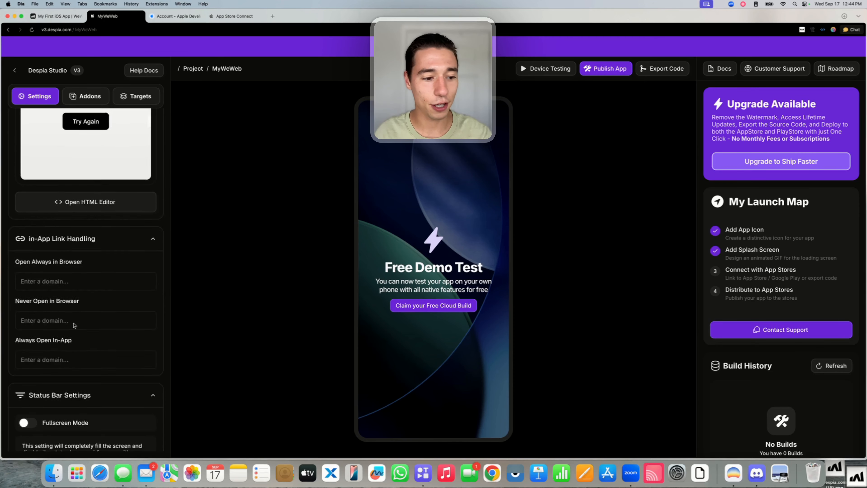
scroll(75, 325, down, 3)
scroll(74, 322, down, 5)
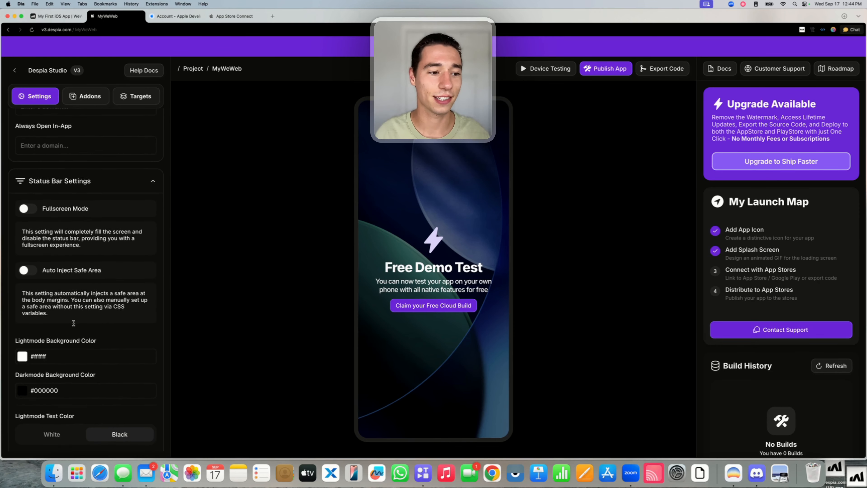
Enable Fullscreen Mode in the project's status bar settings.
scroll(73, 322, down, 1)
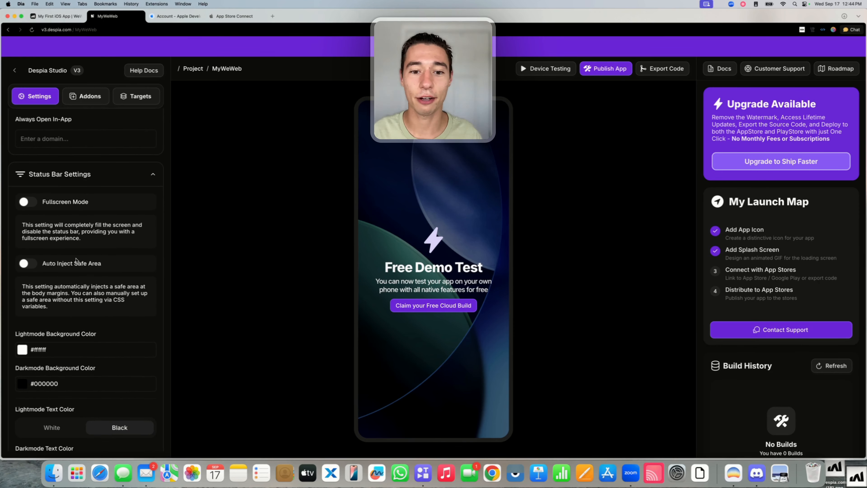
click(25, 201)
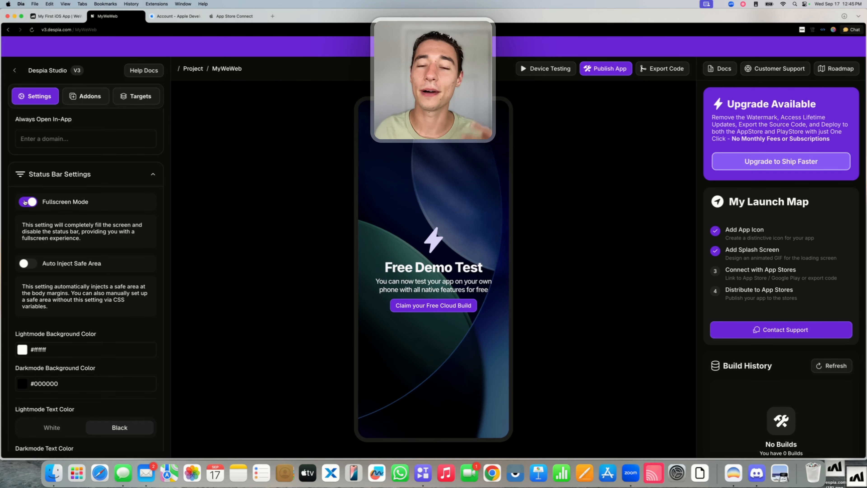
scroll(25, 201, down, 4)
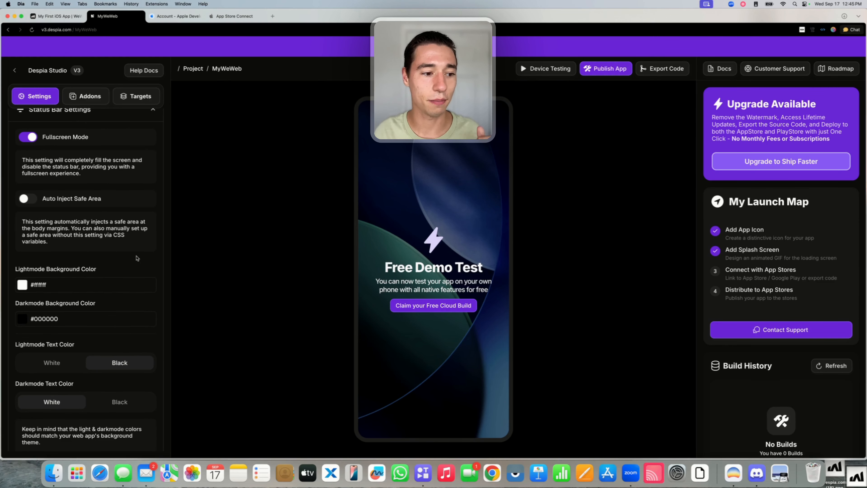
scroll(134, 257, down, 4)
Check the WeWeb page's background, and in Despia set the darkmode text color to Black and the darkmode background color to #ffffff.
click(52, 17)
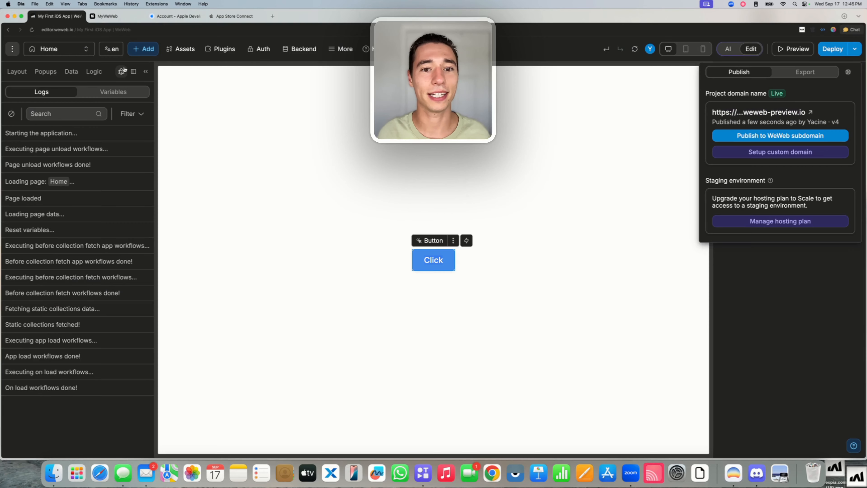
click(115, 16)
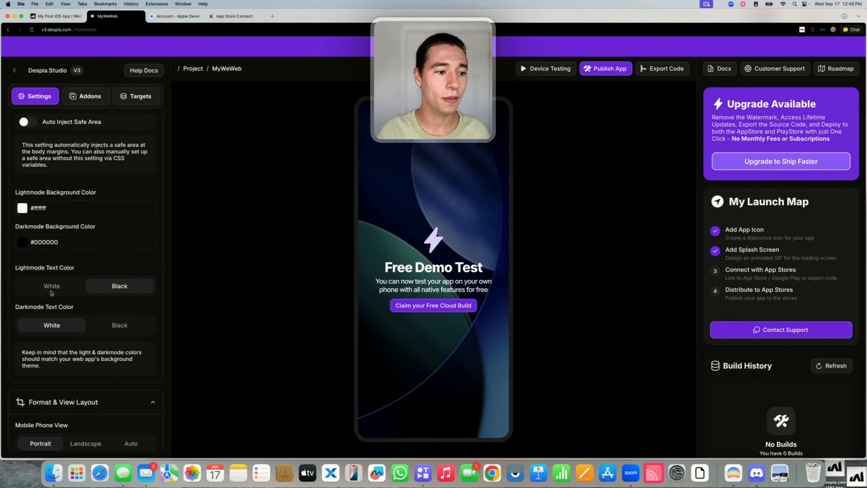
click(123, 325)
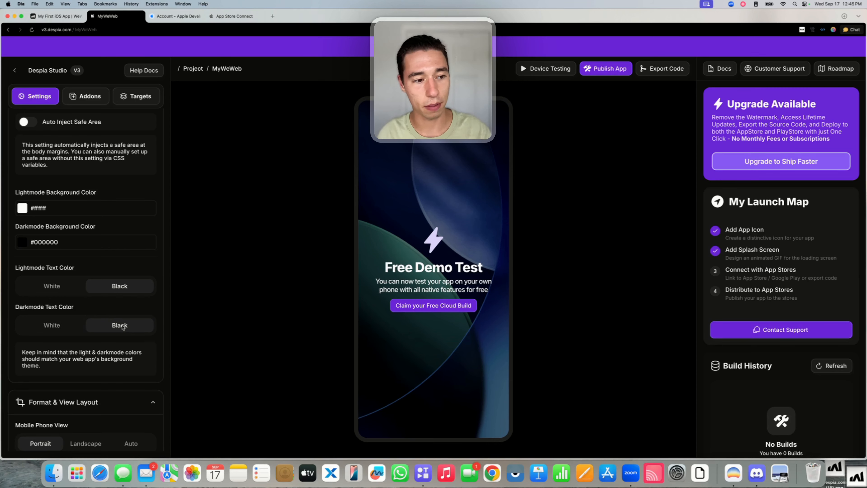
click(22, 244)
click(39, 280)
drag(39, 280, 16, 247)
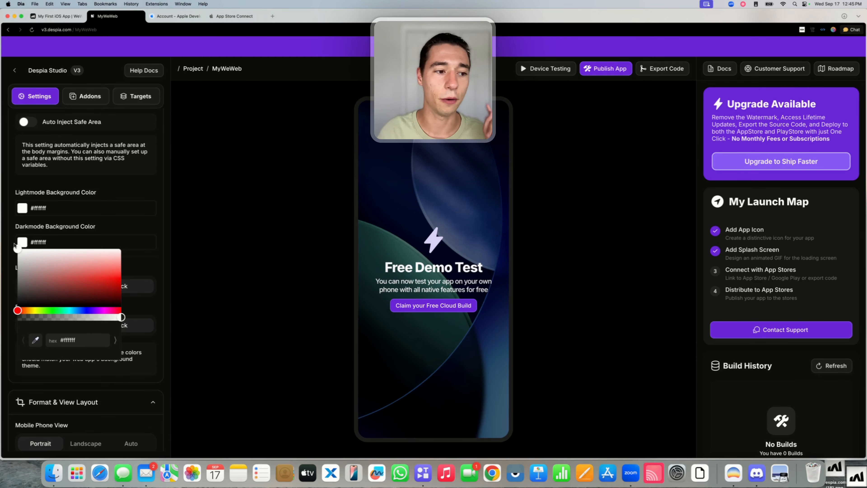
click(152, 284)
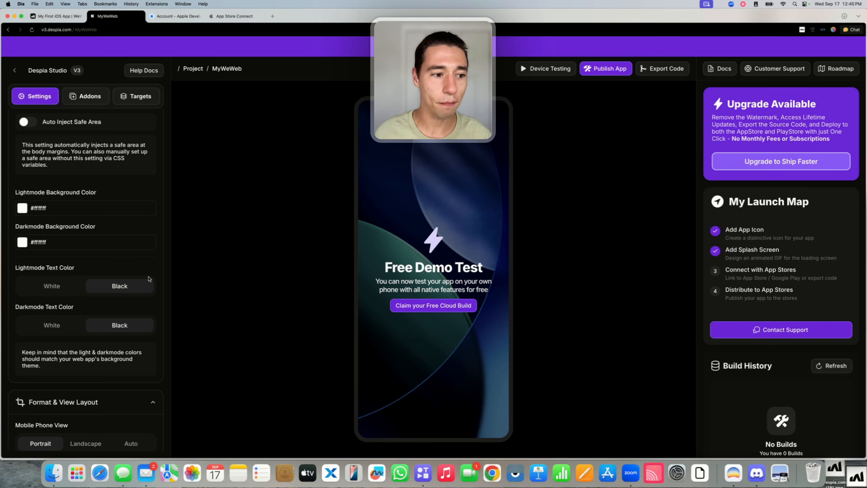
drag(16, 194, 102, 231)
click(98, 199)
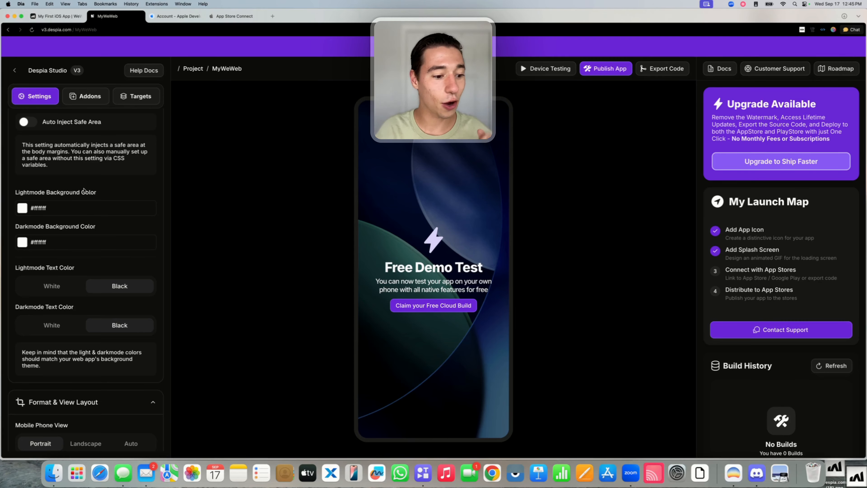
In the hardcoded addons, switch Require Local Auth on App Open on and back off, and enable Open Web App Links in your App.
scroll(84, 190, down, 20)
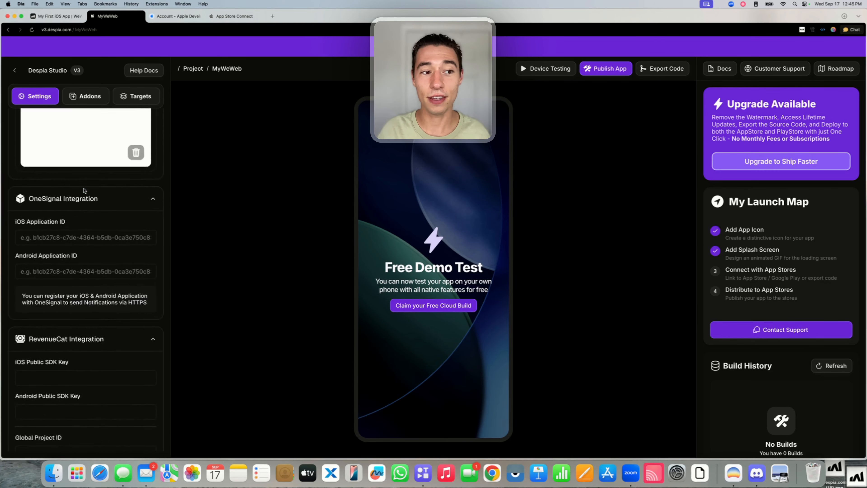
scroll(84, 190, up, 20)
click(88, 102)
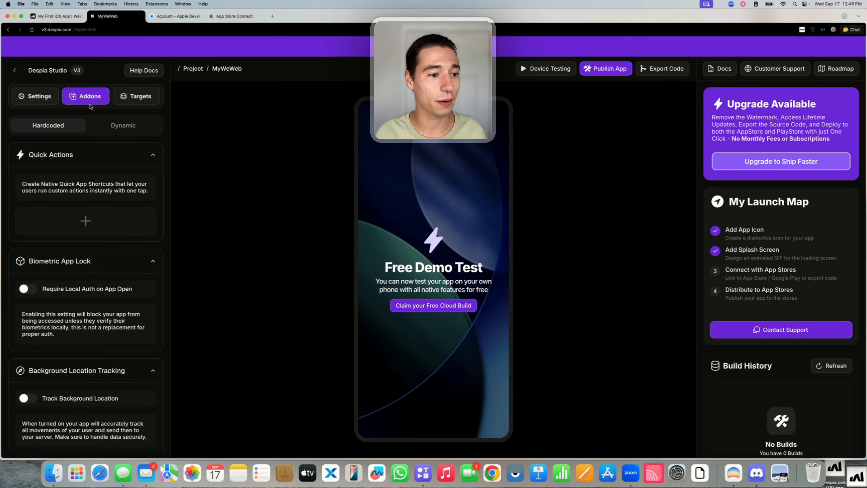
scroll(95, 291, down, 3)
click(29, 251)
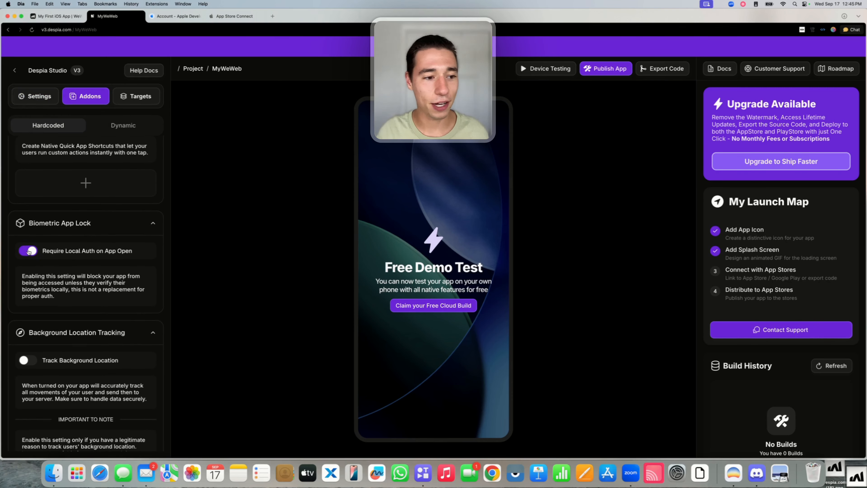
click(30, 251)
scroll(78, 321, down, 20)
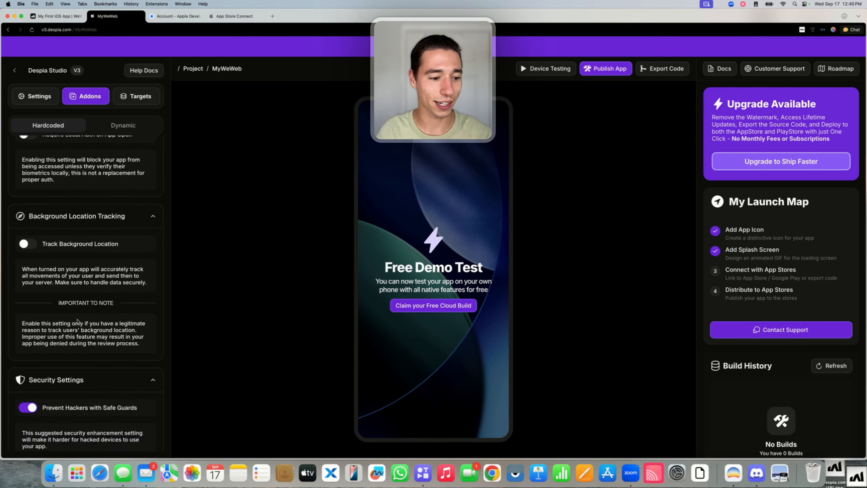
scroll(78, 321, down, 3)
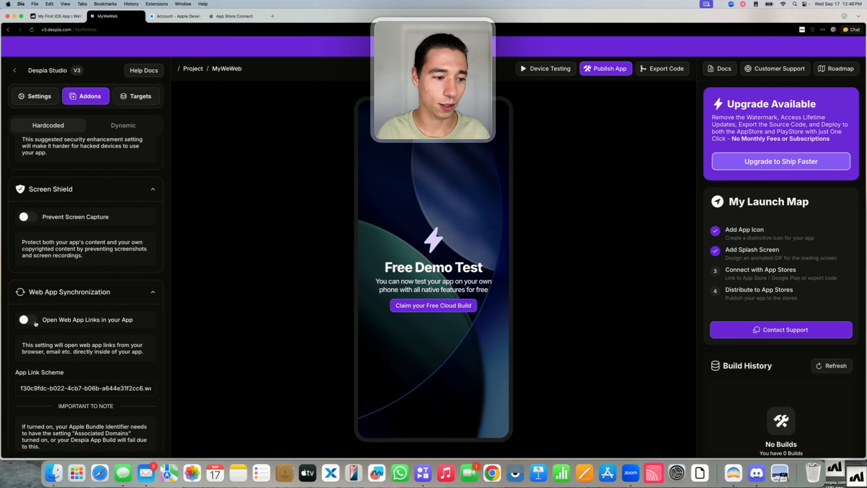
scroll(36, 324, down, 7)
click(27, 269)
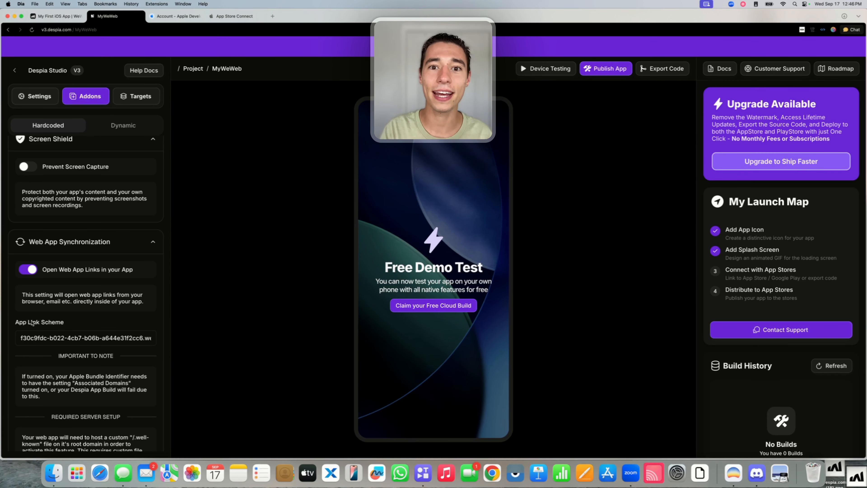
Examine Despia's dynamic addons and the Despia Plugin actions offered in the workflow of WeWeb's Click button.
click(125, 123)
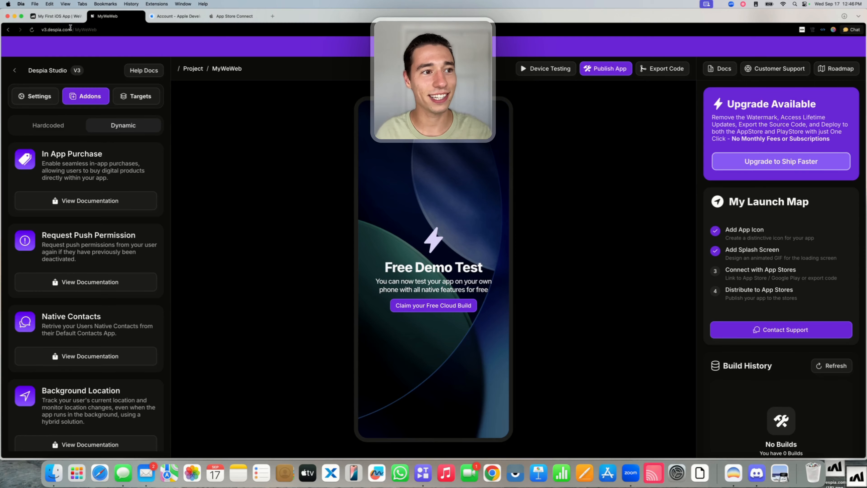
click(58, 16)
click(782, 275)
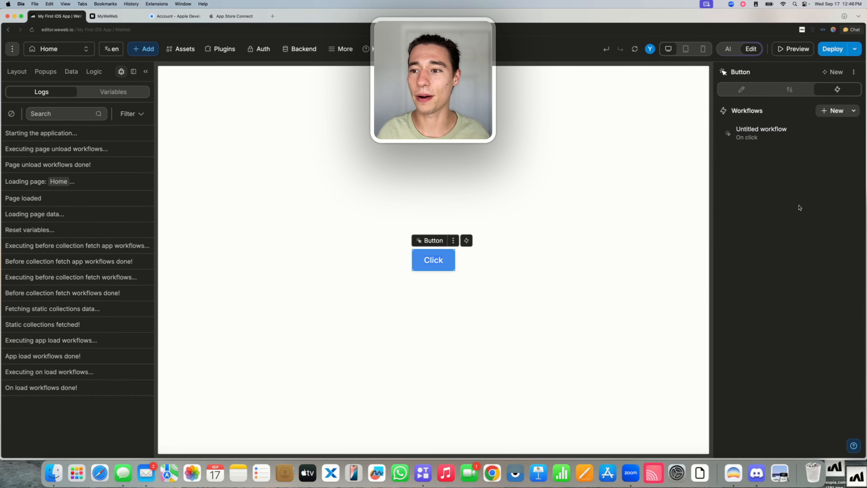
click(776, 137)
click(412, 175)
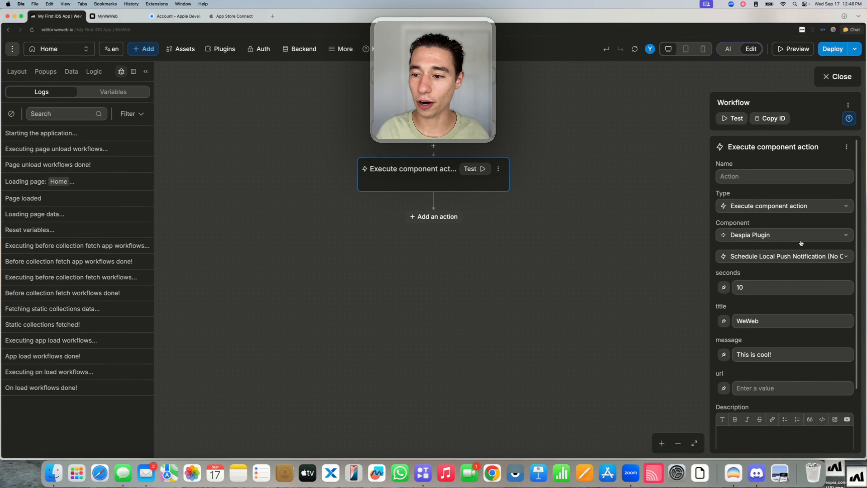
click(762, 257)
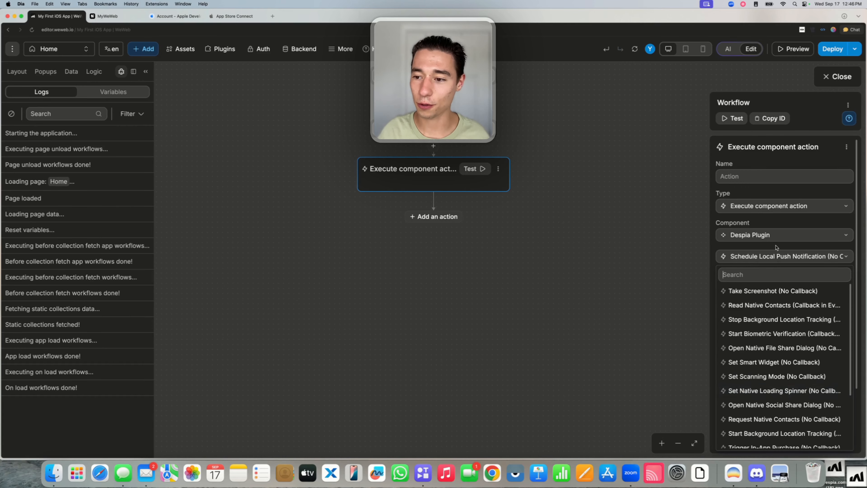
click(777, 225)
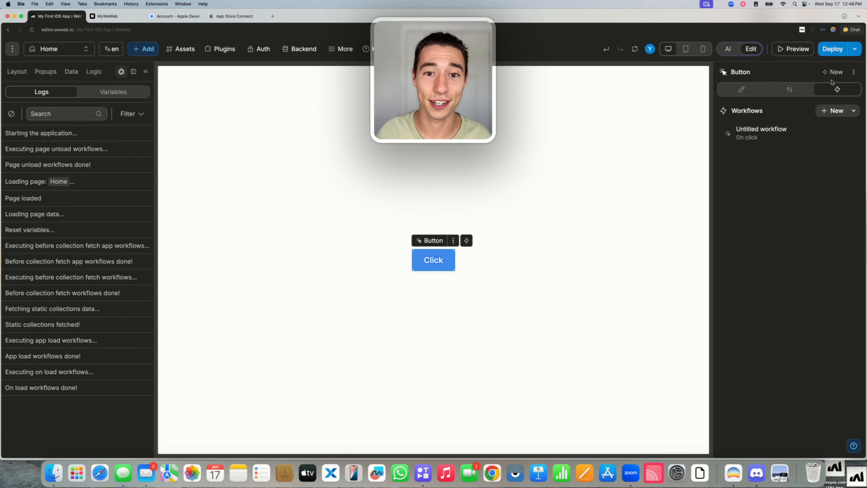
click(832, 78)
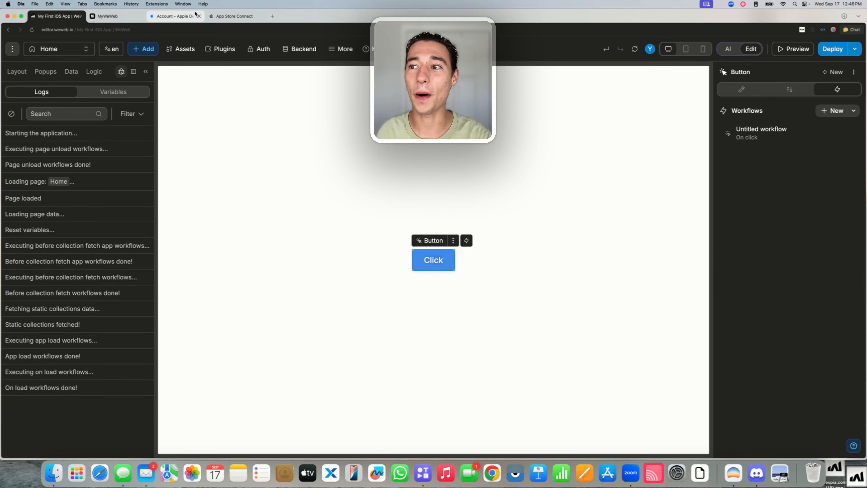
Back in Despia, review the Smart Widget, AppClip and Share into App targets and return to the project settings.
click(125, 16)
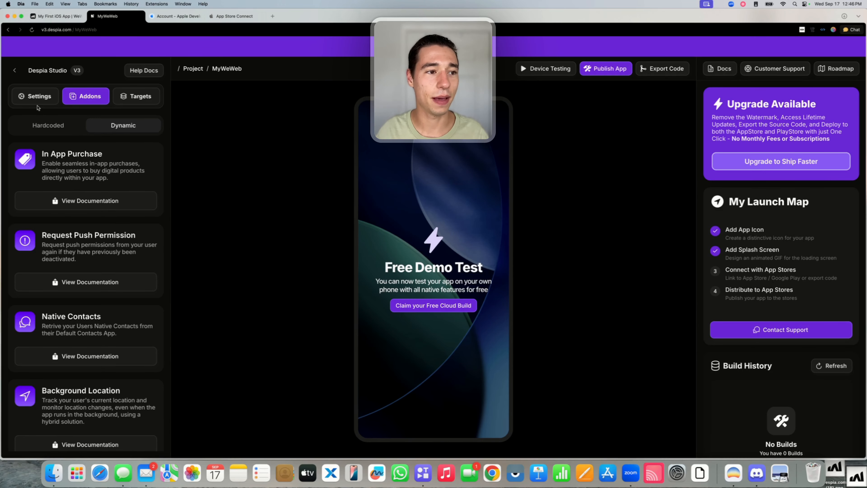
click(118, 98)
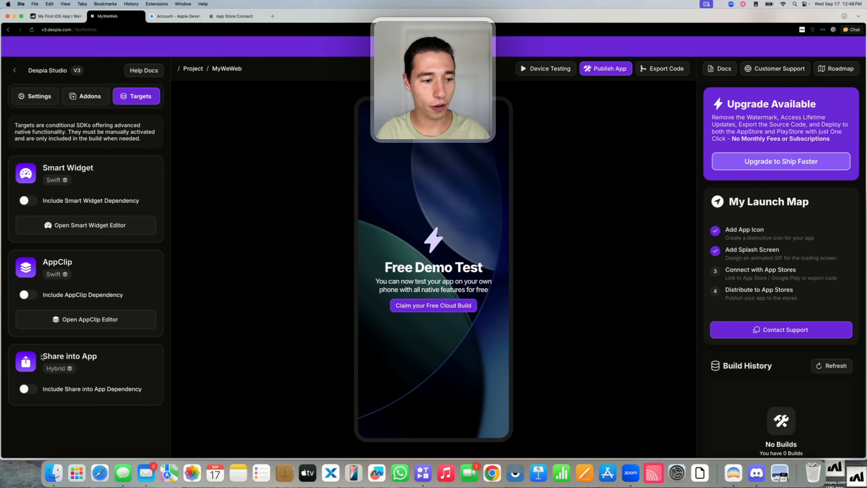
click(60, 224)
click(43, 81)
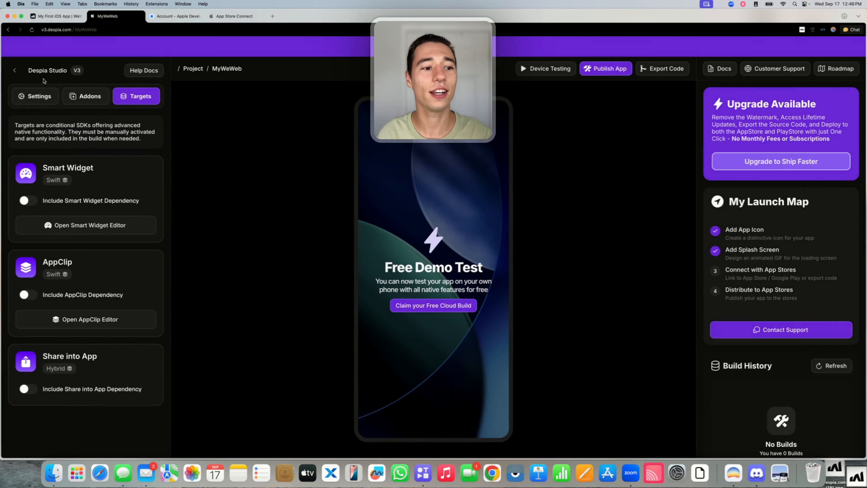
click(41, 97)
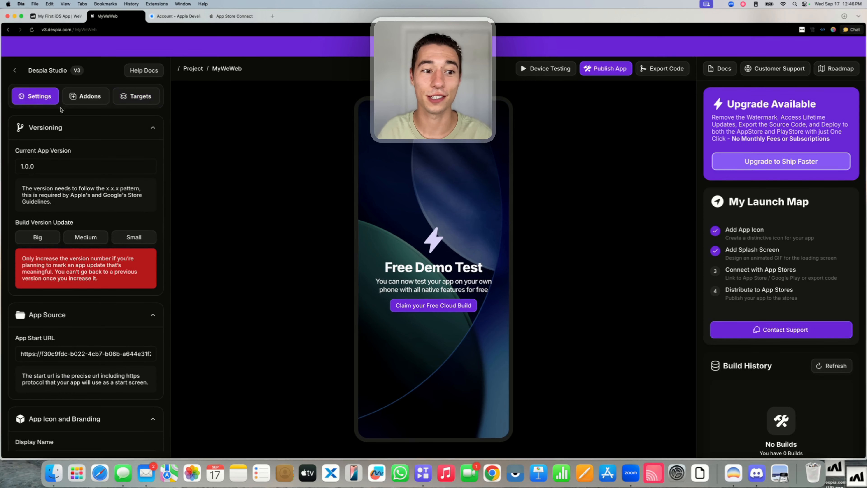
Open the Apple iOS publishing options and expand the form for adding a new developer account in the build configuration.
click(602, 69)
scroll(754, 207, down, 5)
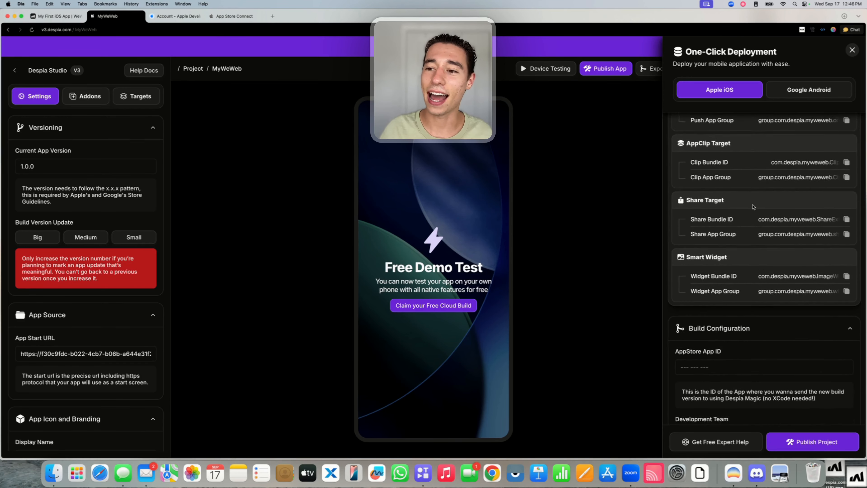
scroll(753, 207, down, 3)
click(728, 343)
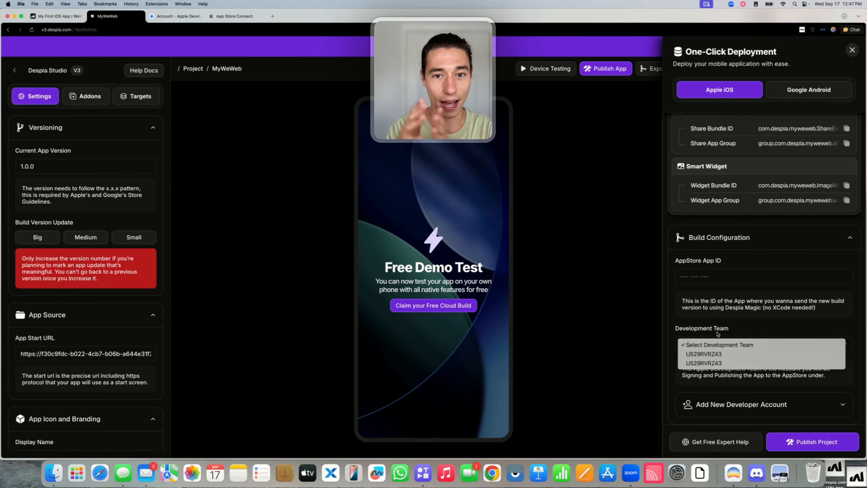
click(718, 333)
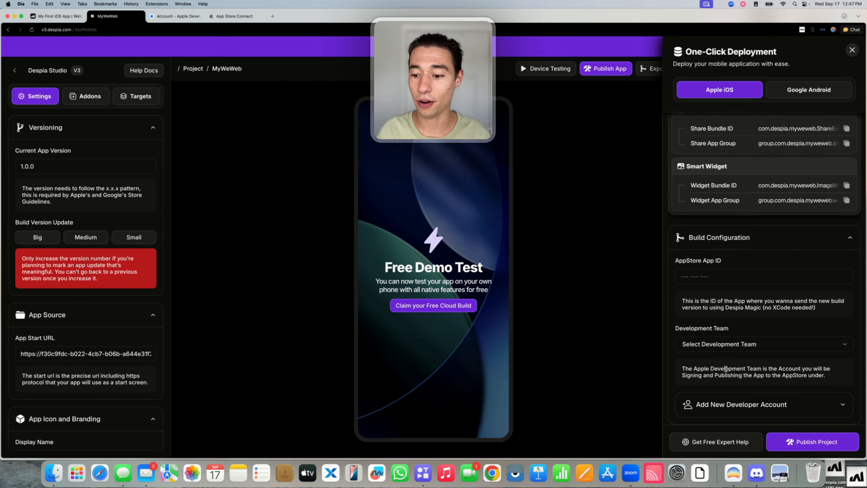
click(733, 405)
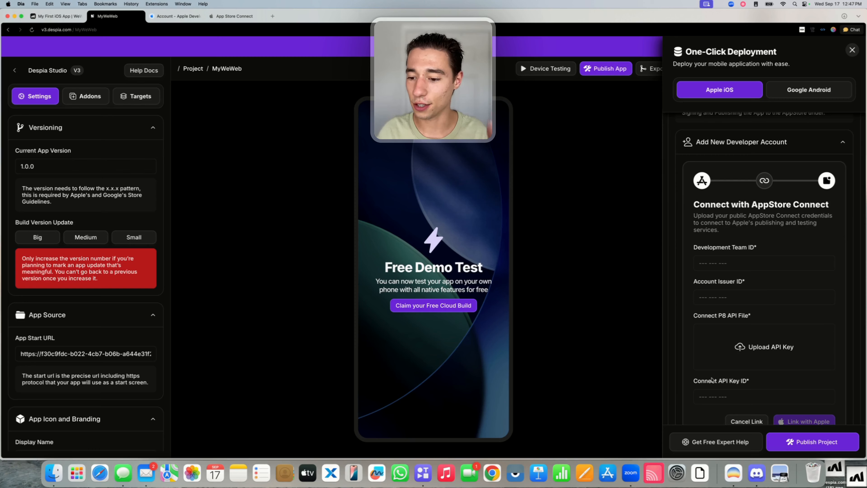
scroll(706, 390, down, 1)
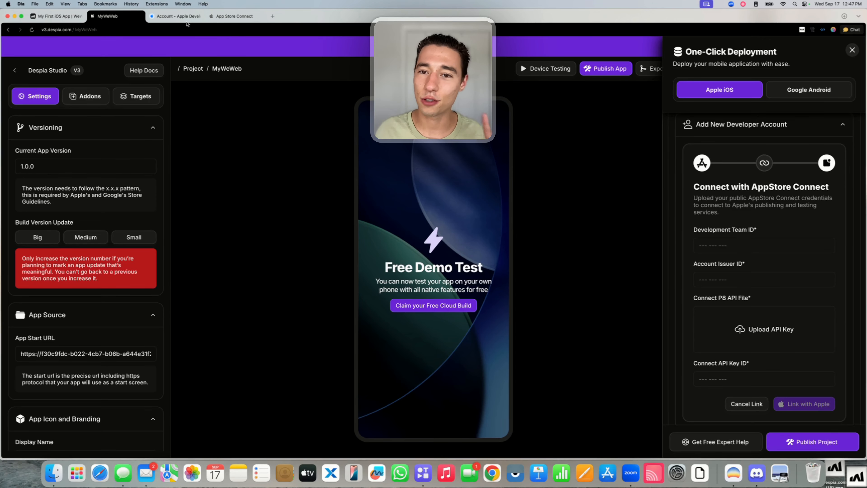
Switch to App Store Connect and open the App Store Connect API team keys in the Users and Access integrations.
click(232, 16)
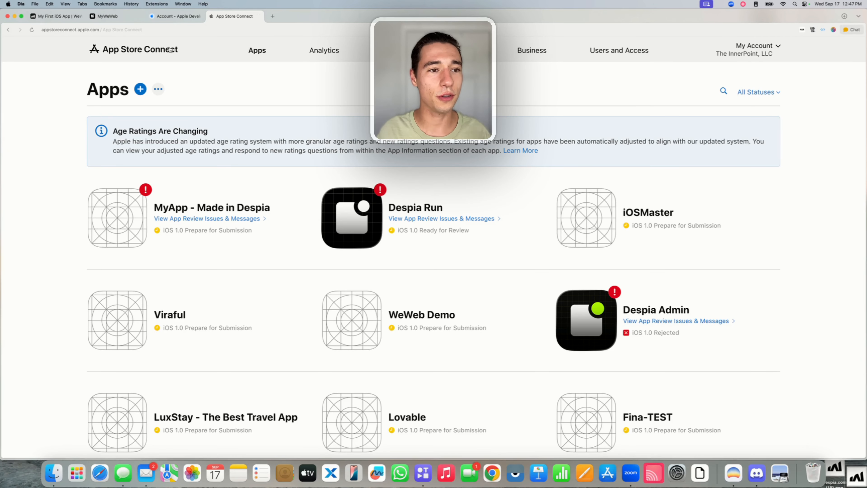
click(135, 52)
click(101, 30)
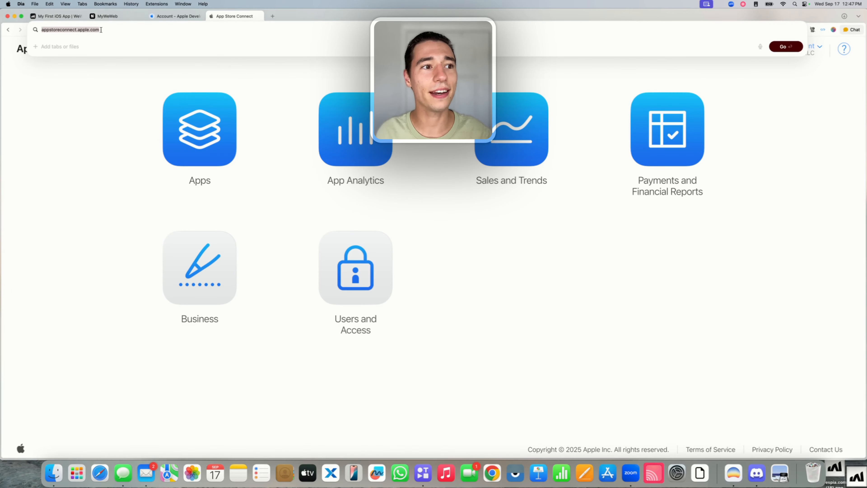
click(80, 65)
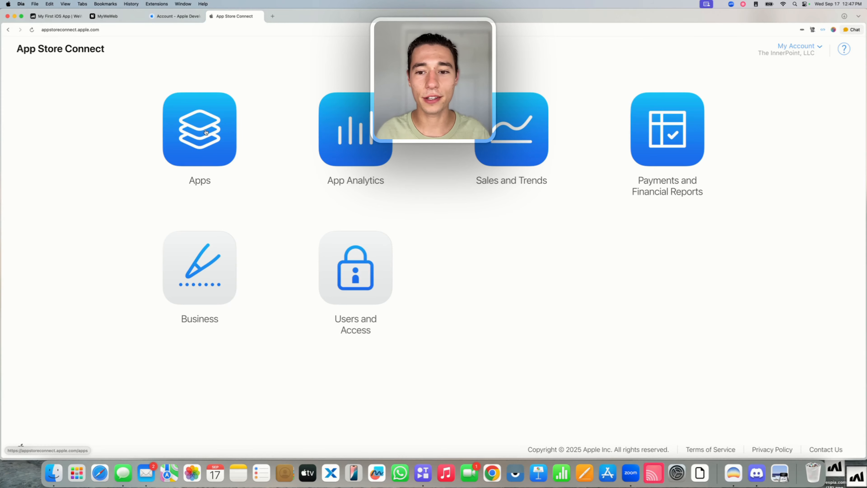
click(368, 287)
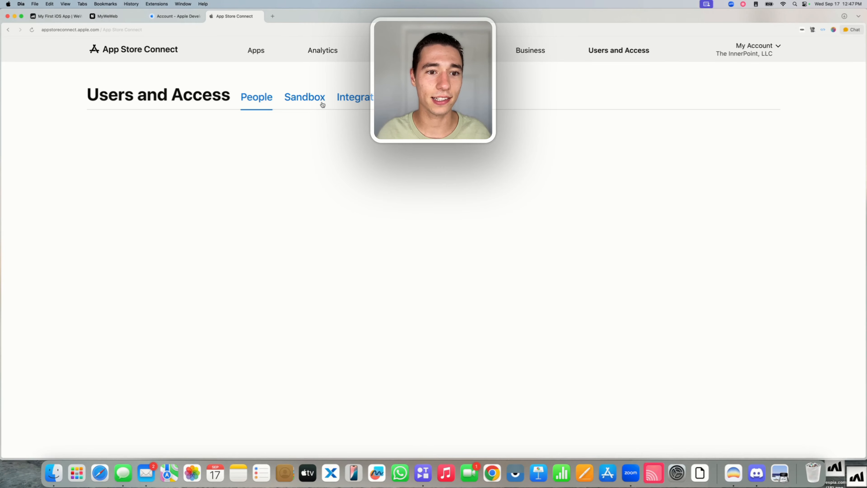
click(342, 100)
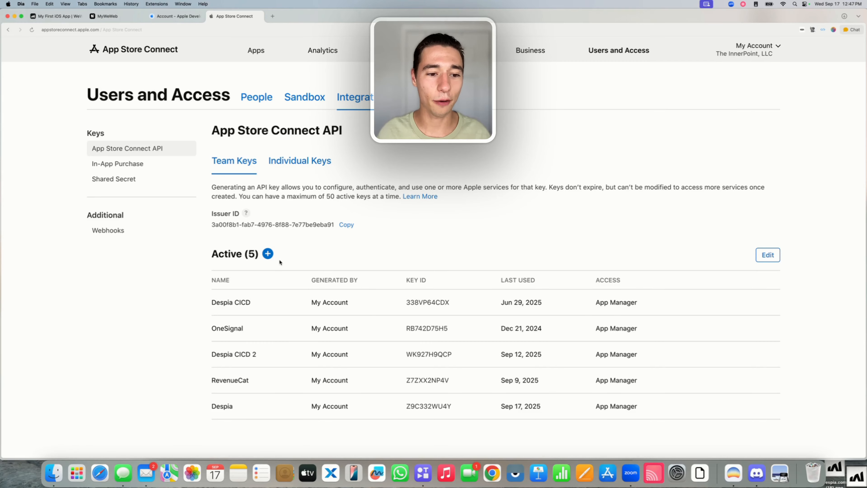
Start generating a new App Store Connect team API key and name it Despia WeWeb.
click(268, 253)
click(325, 226)
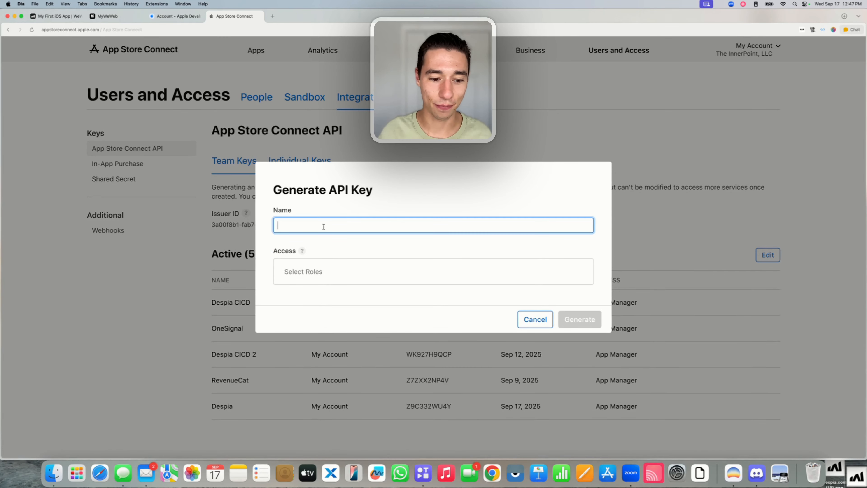
text(D)
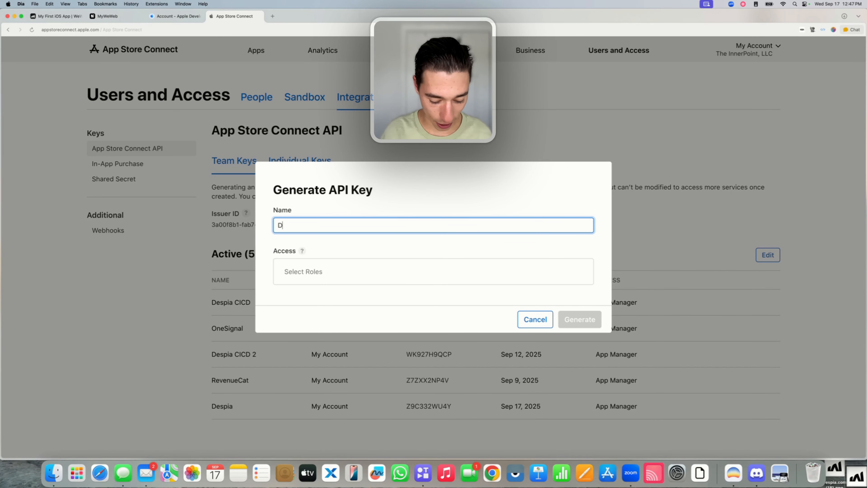
text(espia WeWeb)
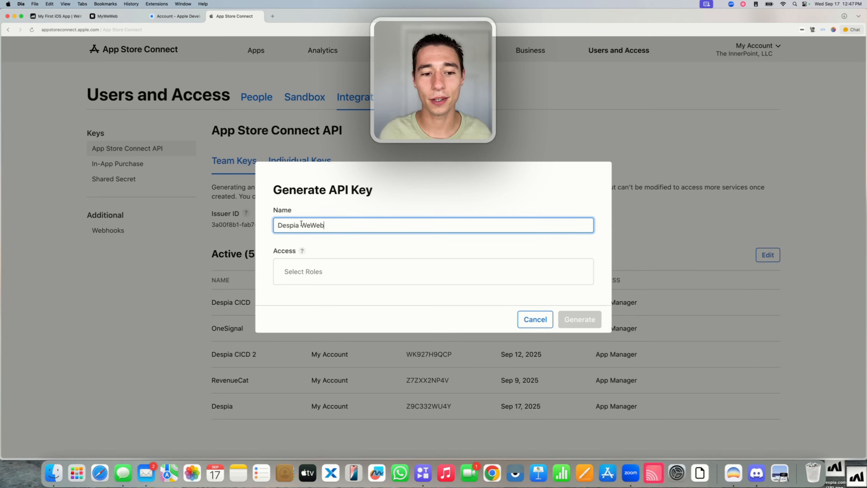
drag(301, 224, 374, 235)
click(314, 232)
click(358, 252)
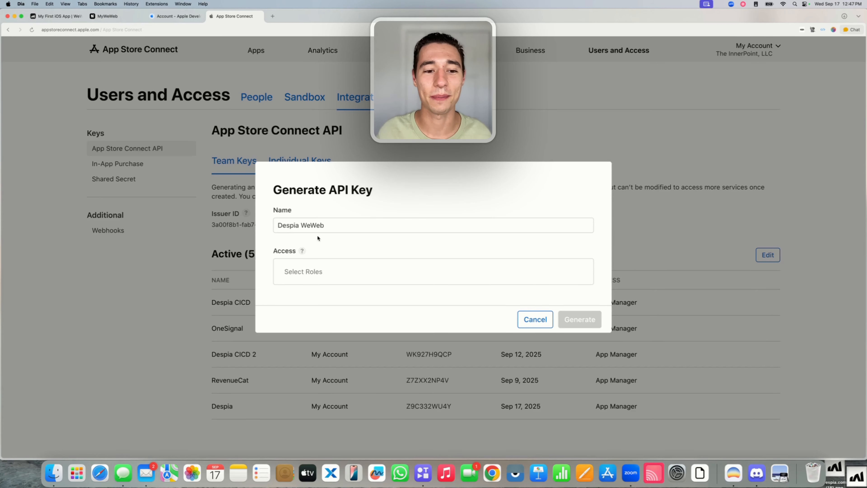
drag(302, 225, 354, 226)
click(334, 260)
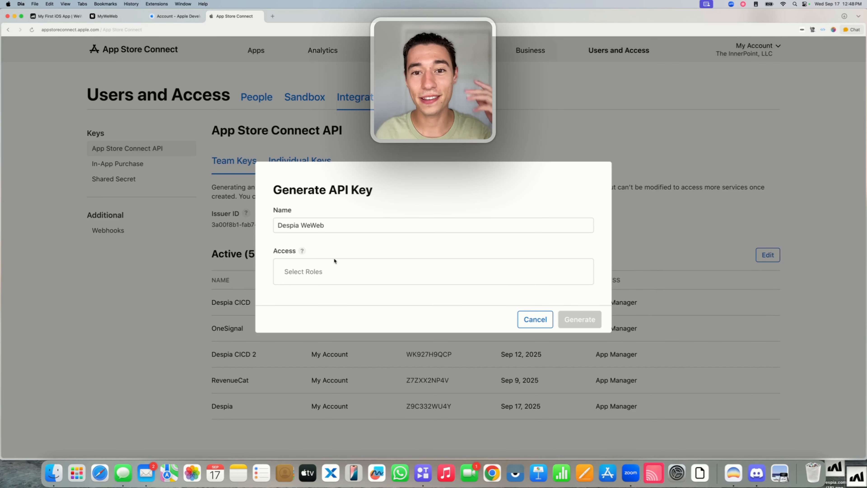
Give the new API key the App Manager role and generate it.
click(324, 267)
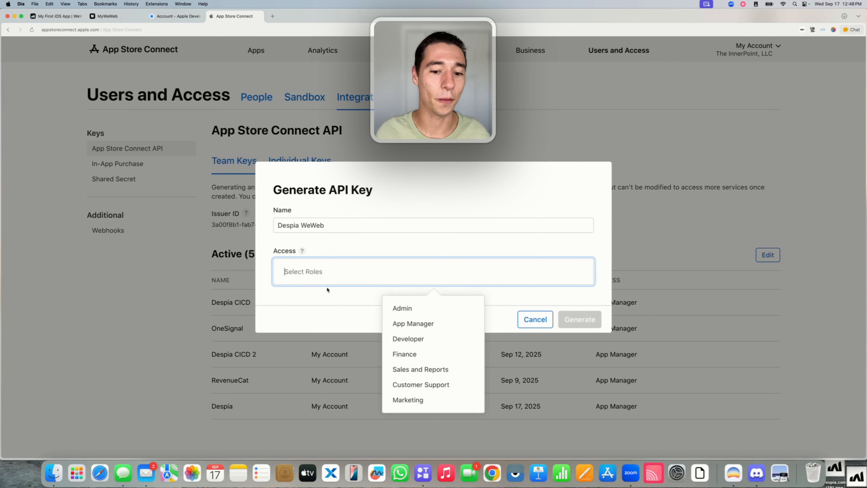
click(408, 324)
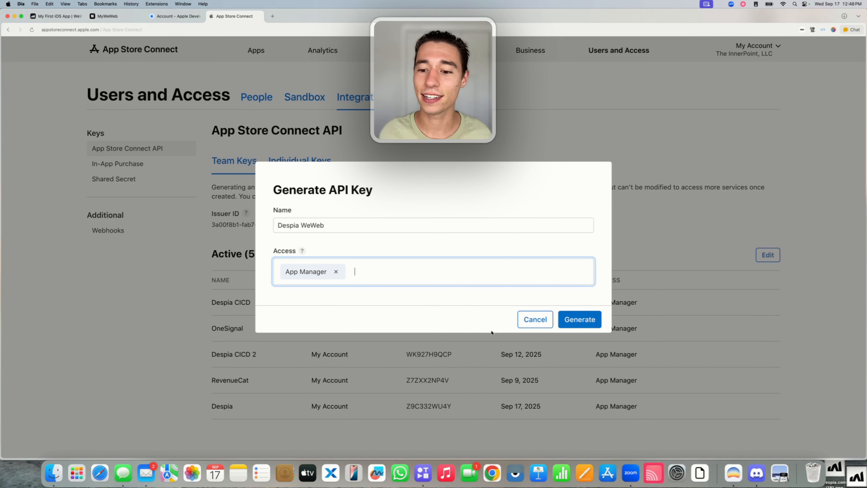
click(580, 320)
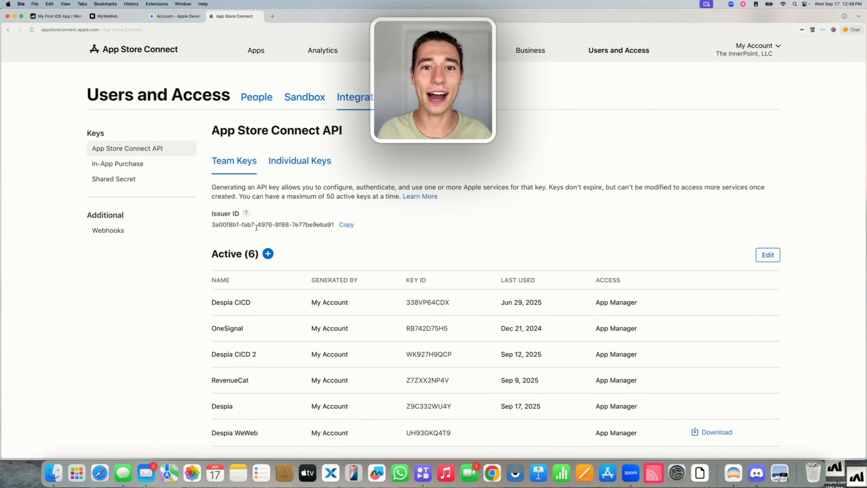
Copy the Issuer ID from App Store Connect and enter it as the Account Issuer ID in Despia's developer account form.
click(346, 225)
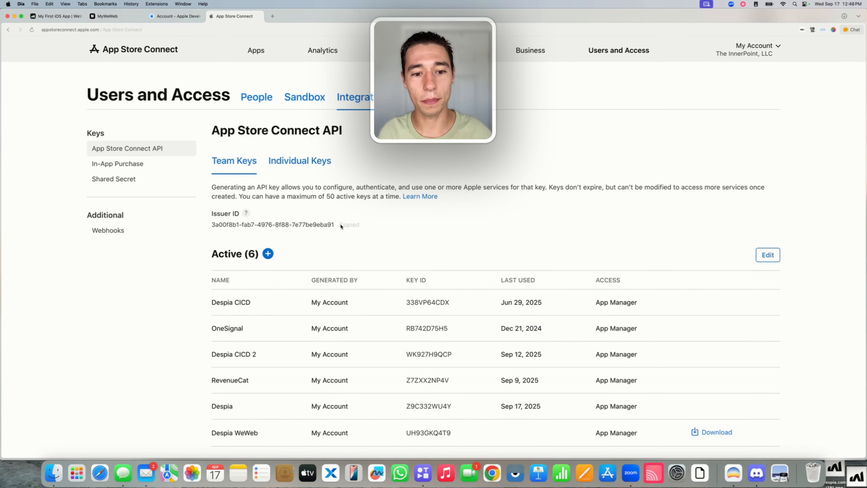
drag(334, 224, 212, 212)
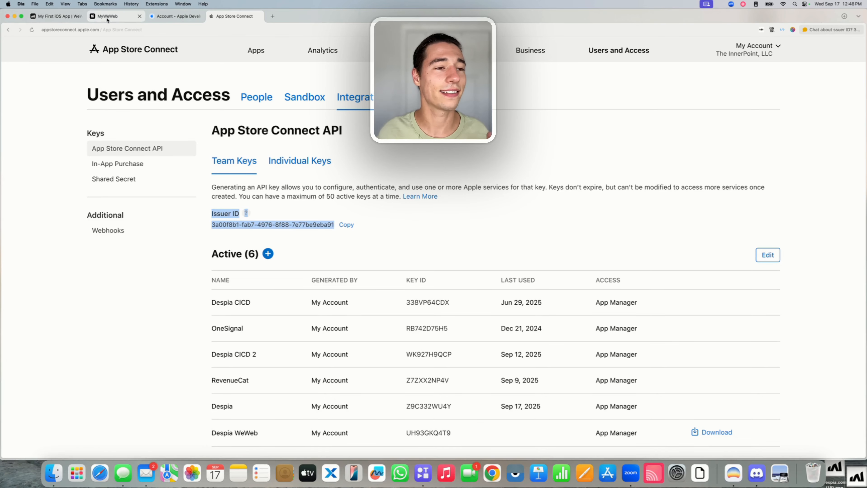
click(58, 16)
click(104, 18)
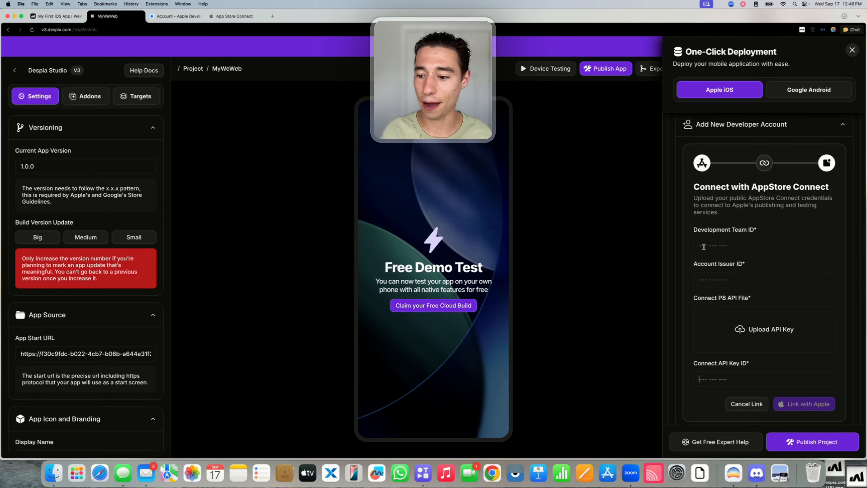
click(713, 276)
key(super+v)
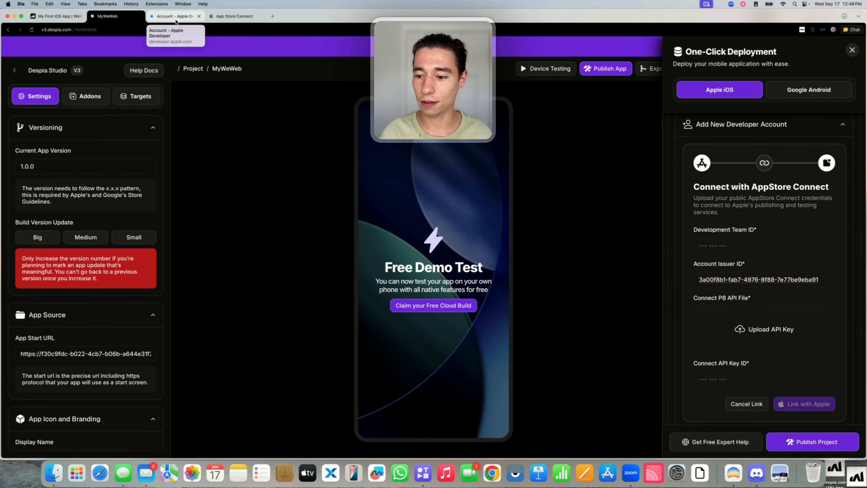
Copy the Despia WeWeb key's ID from App Store Connect and enter it as the Connect API Key ID in Despia.
click(221, 16)
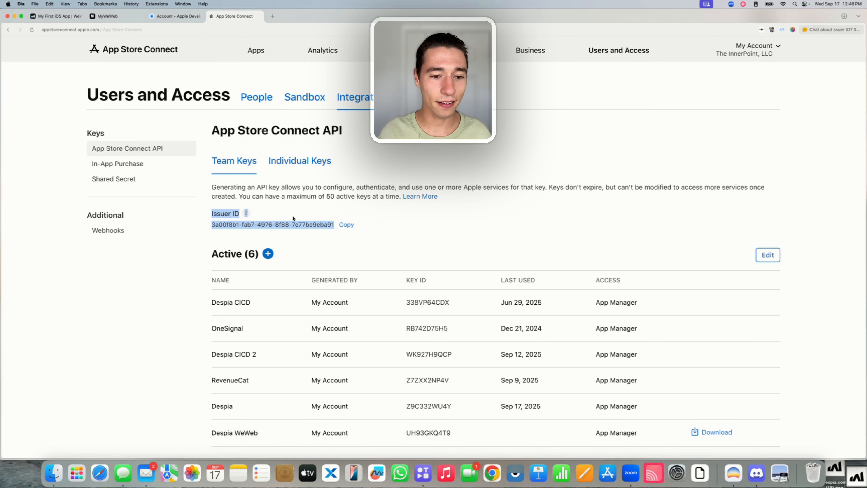
scroll(311, 231, down, 5)
click(340, 227)
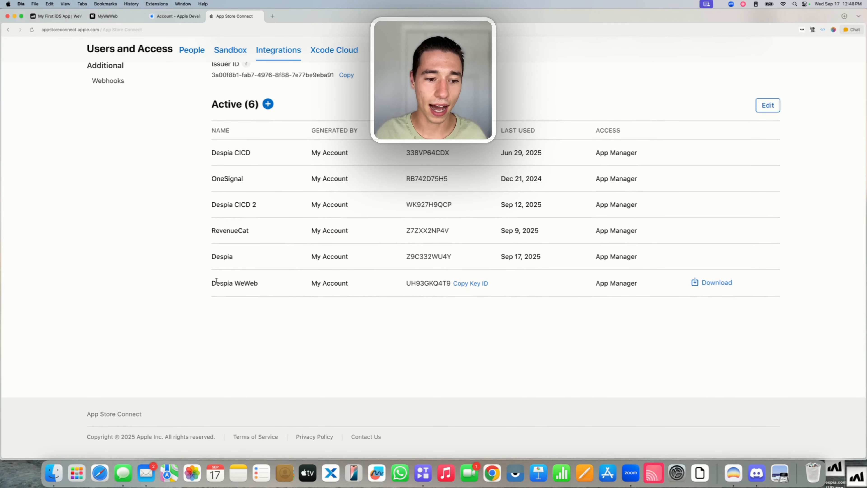
drag(216, 281, 382, 282)
click(401, 339)
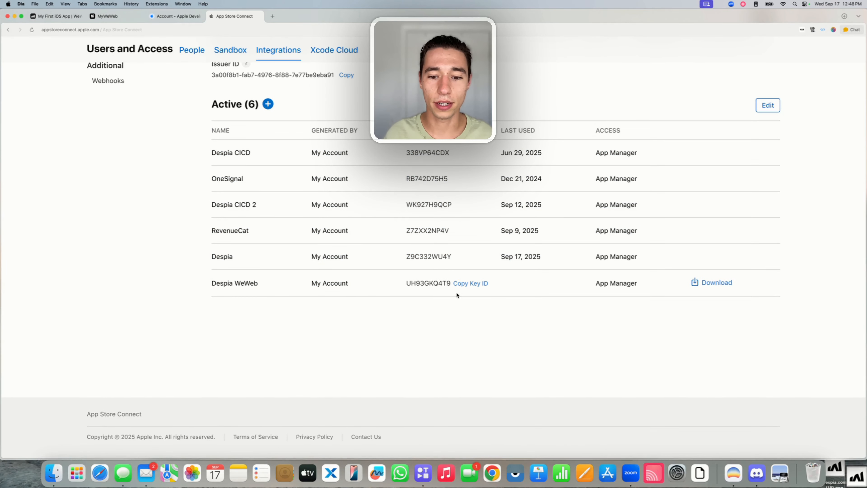
double_click(440, 283)
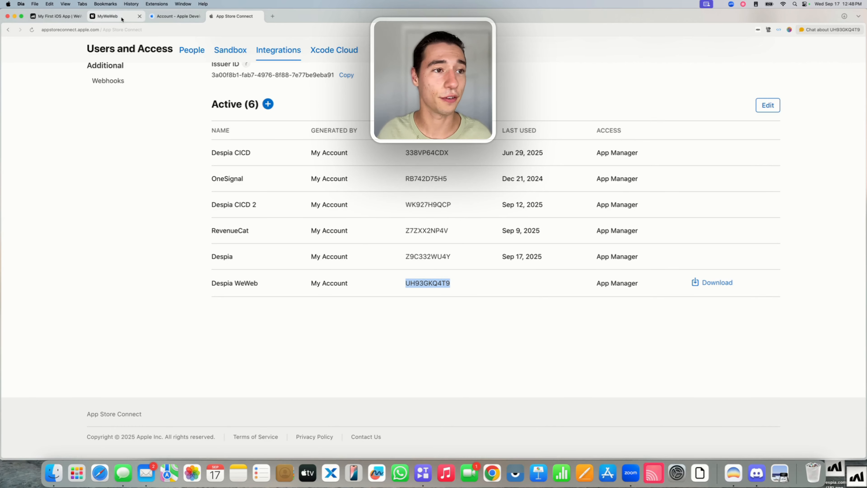
click(70, 17)
click(116, 20)
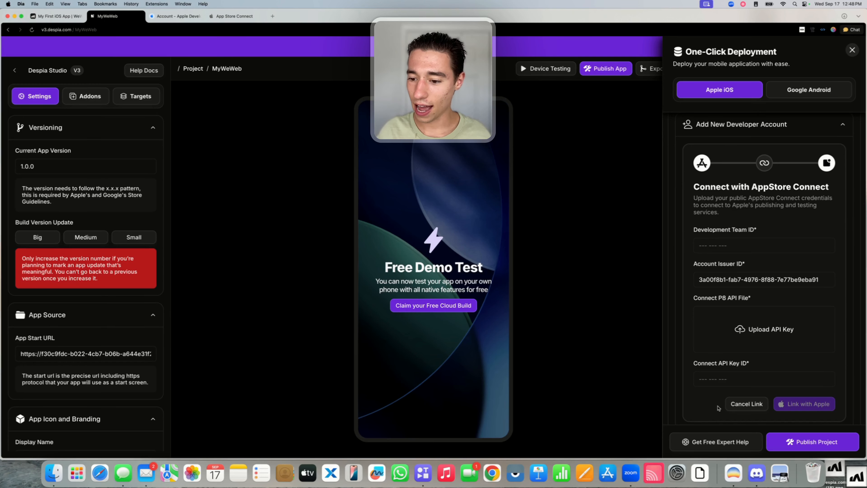
drag(694, 365, 740, 368)
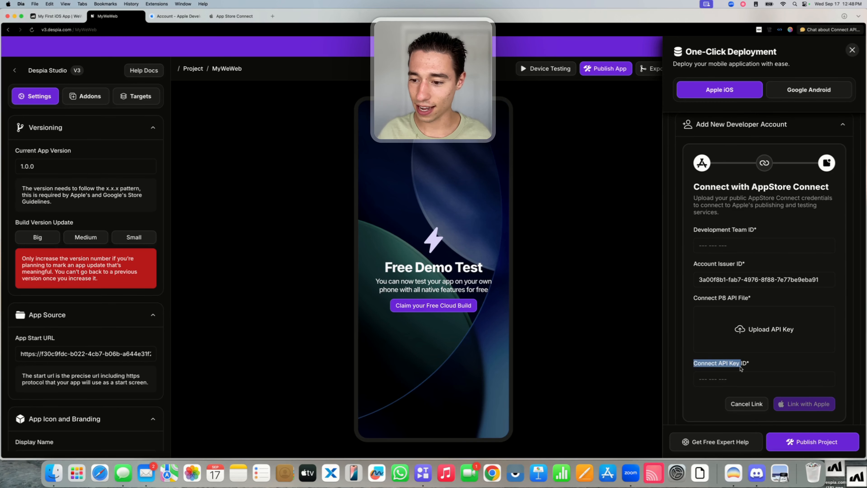
click(710, 378)
key(super+v)
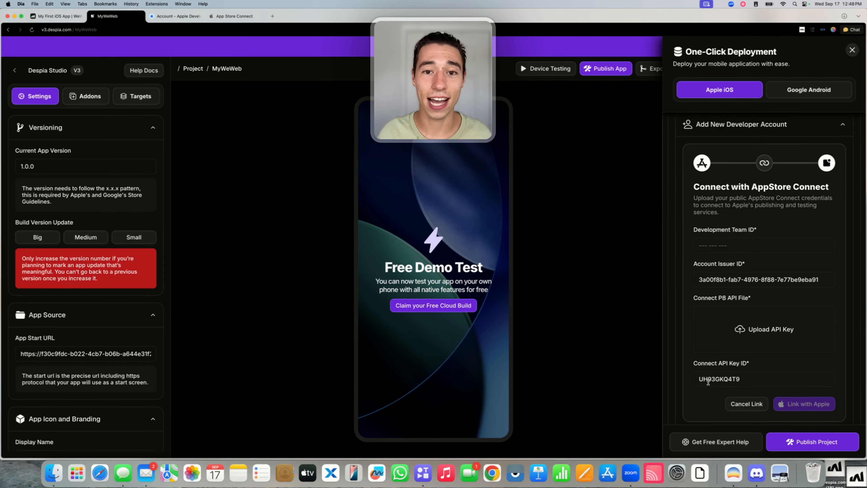
Back in App Store Connect, download the Despia WeWeb API key file and place it on the desktop.
click(175, 16)
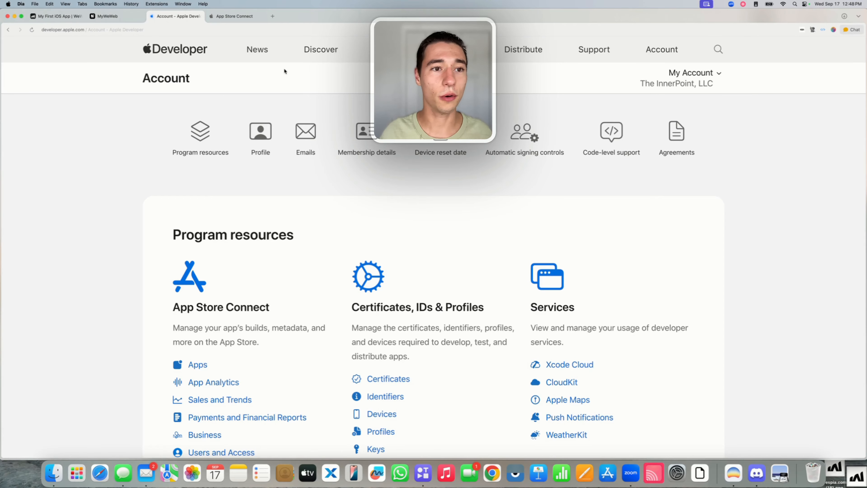
click(234, 16)
click(695, 282)
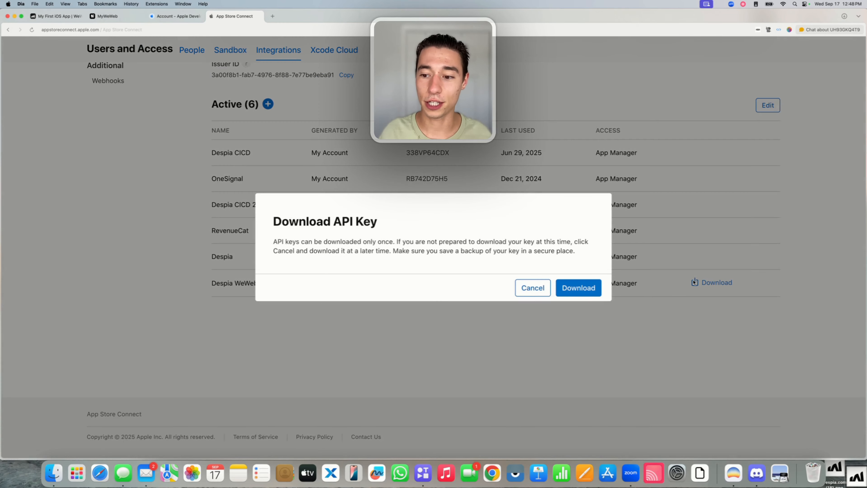
click(588, 290)
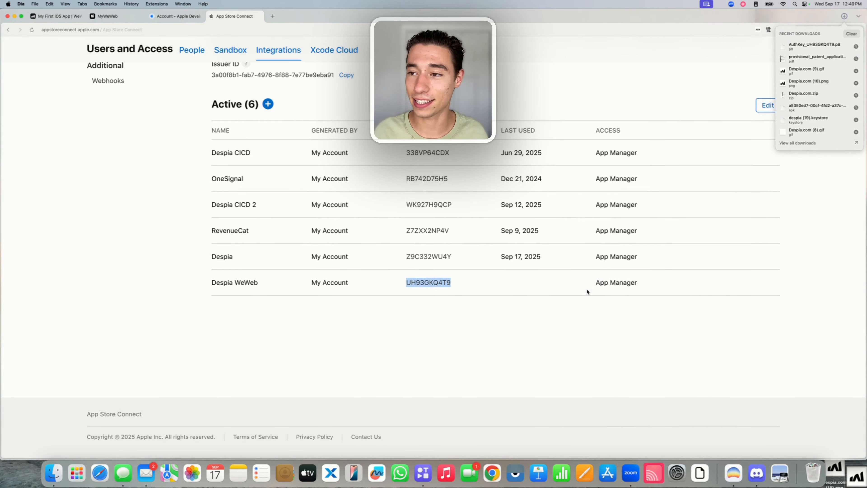
drag(814, 46, 848, 470)
click(828, 389)
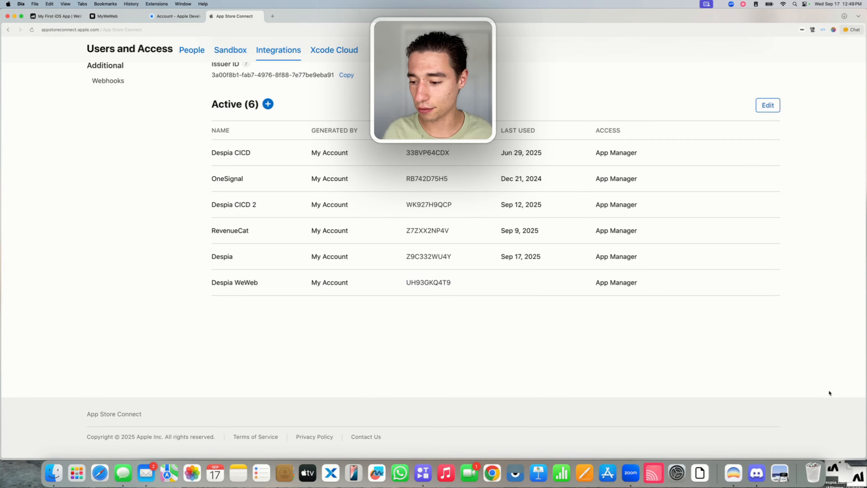
Switch to Despia and upload the downloaded key file from the desktop as the Connect P8 API File.
click(106, 18)
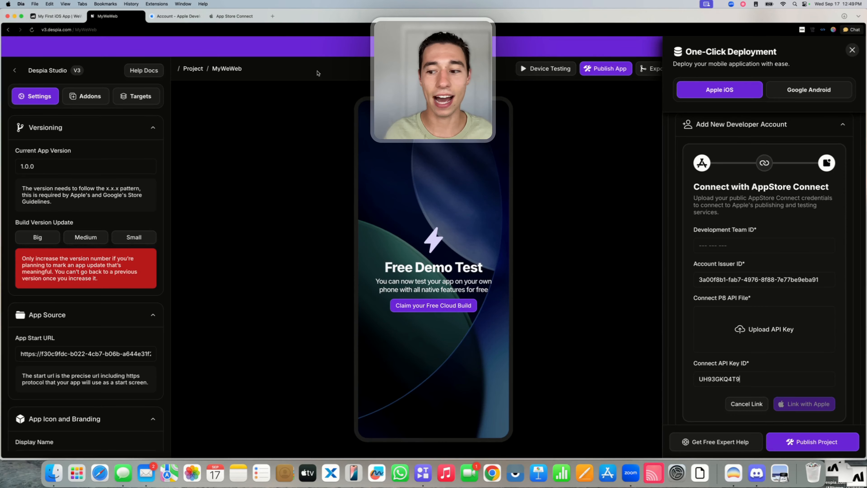
click(759, 329)
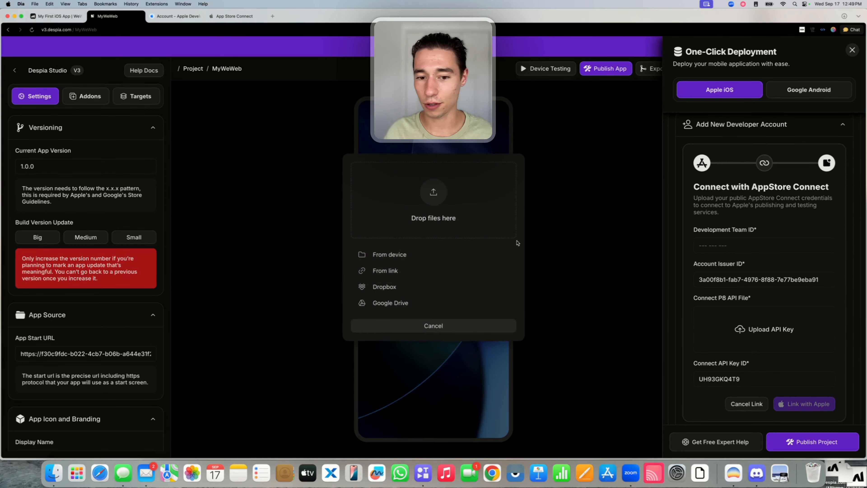
drag(848, 470, 424, 202)
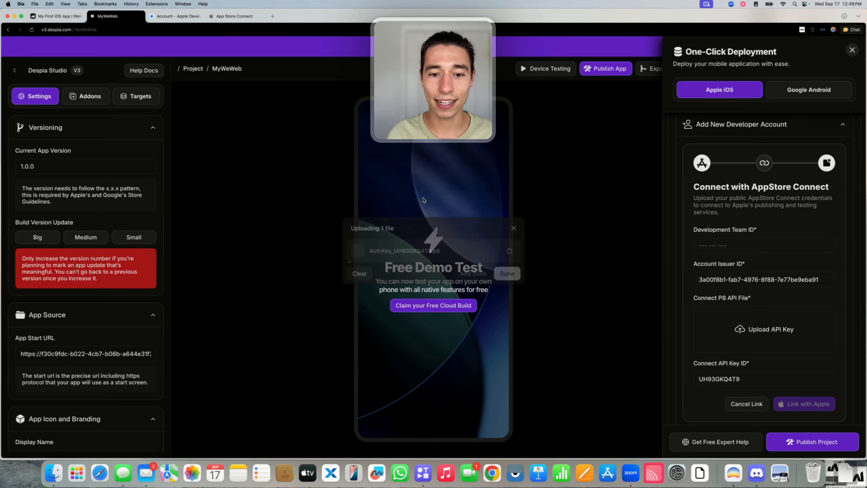
click(510, 274)
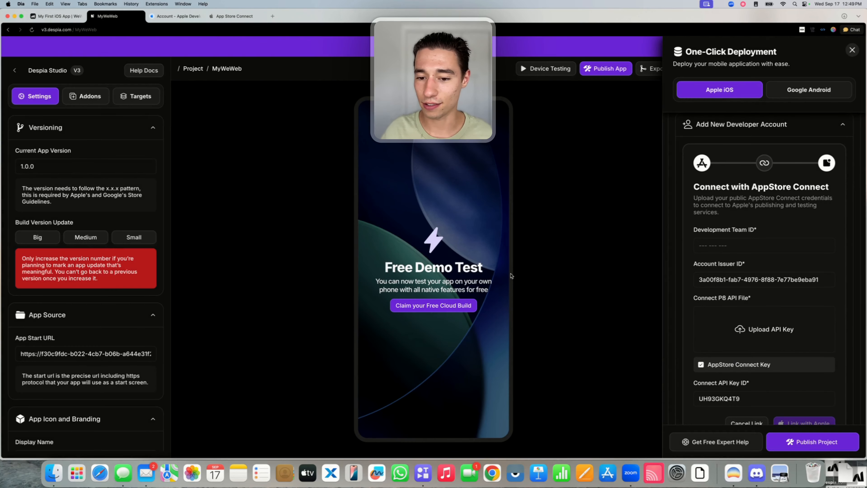
drag(706, 366, 775, 366)
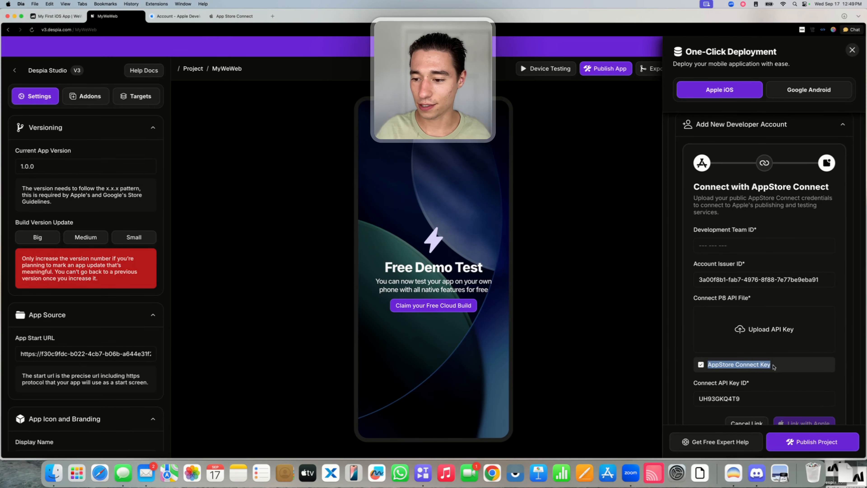
click(777, 366)
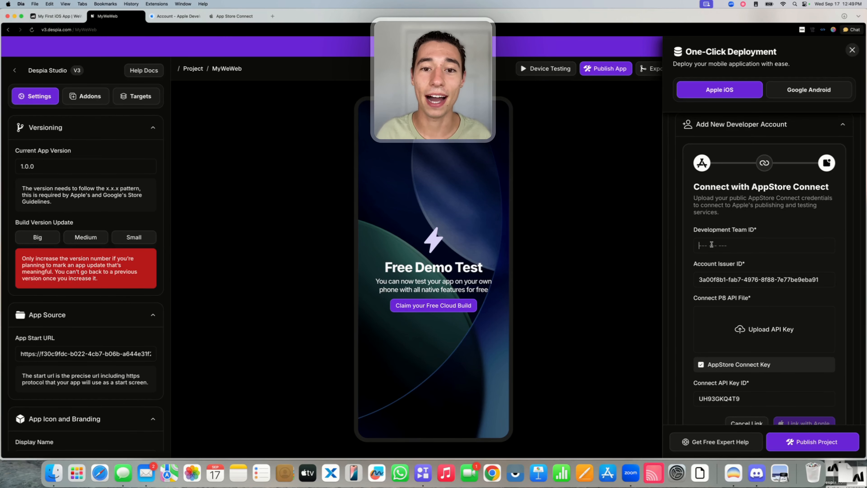
Switch to the Apple Developer account and open the Identifiers list under Certificates, IDs & Profiles.
click(241, 18)
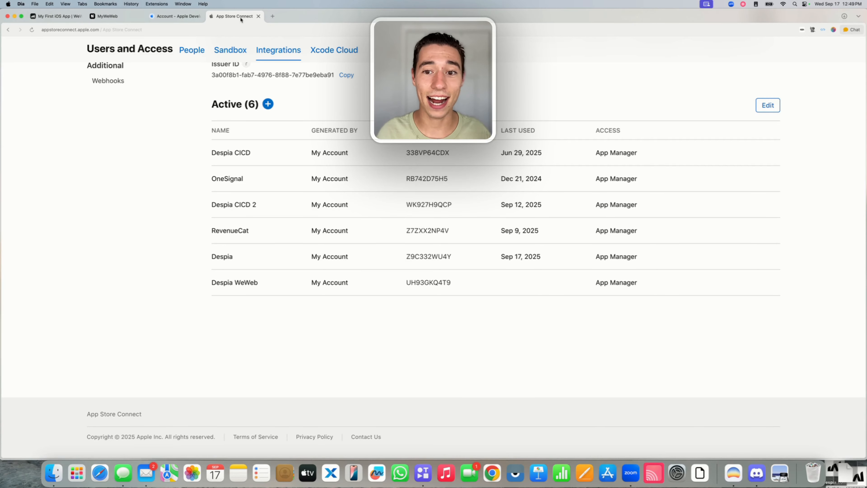
scroll(286, 120, up, 5)
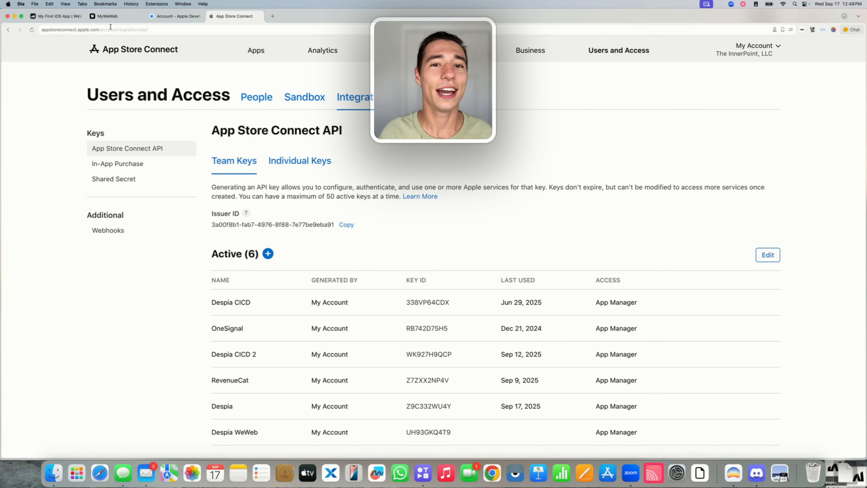
click(174, 16)
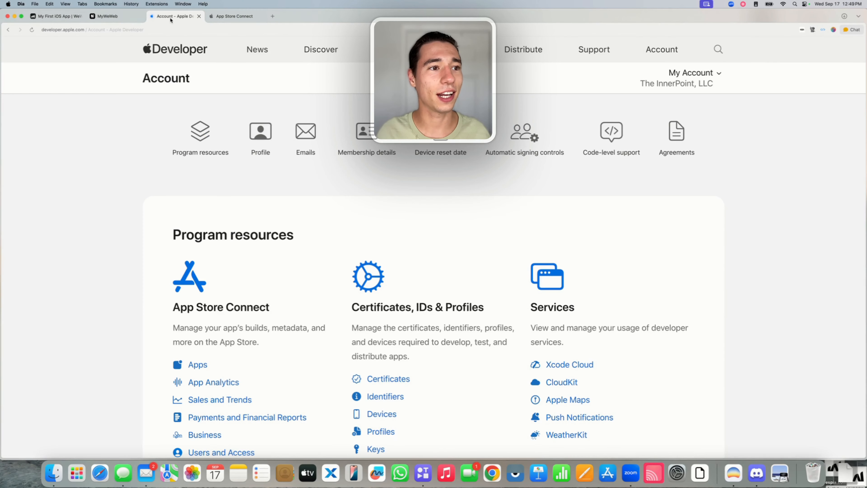
click(139, 28)
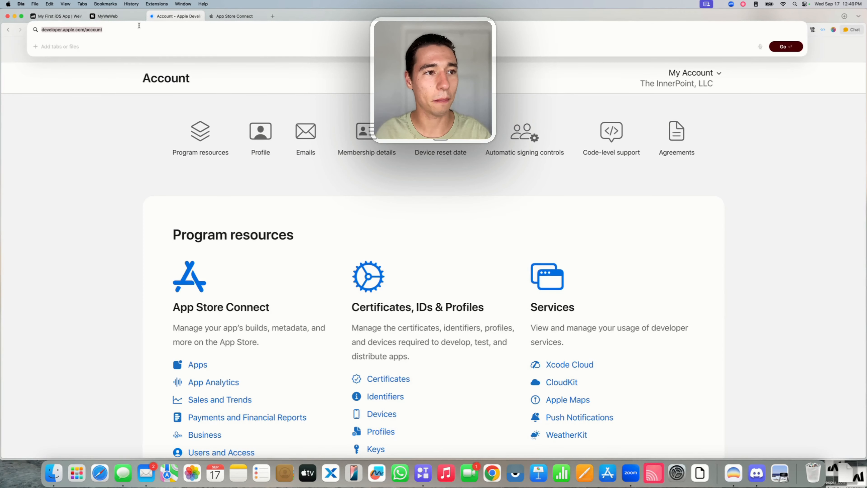
click(117, 84)
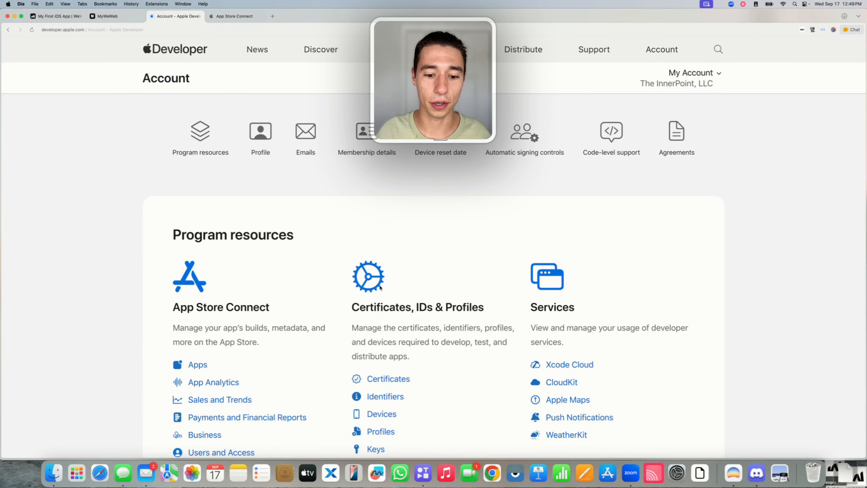
click(373, 396)
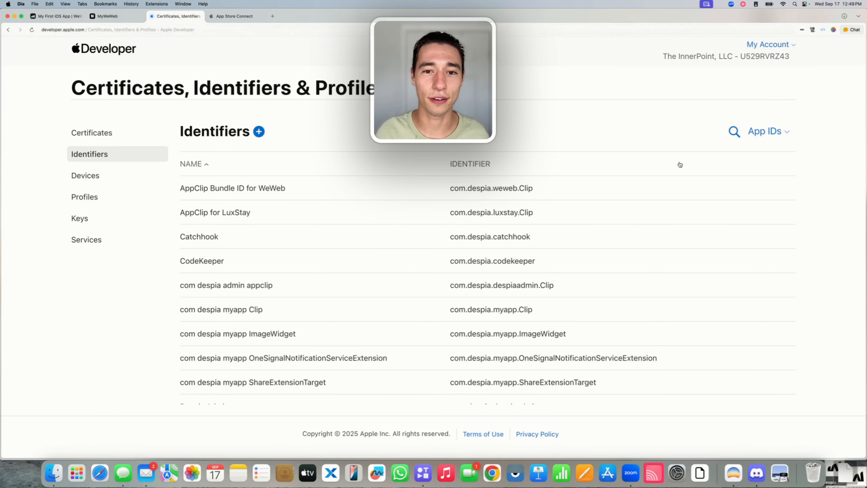
Copy the team ID from the Apple Developer account and enter it as the Development Team ID in Despia.
mouse_move(738, 57)
mouse_down()
mouse_move(796, 57)
mouse_move(744, 58)
mouse_up()
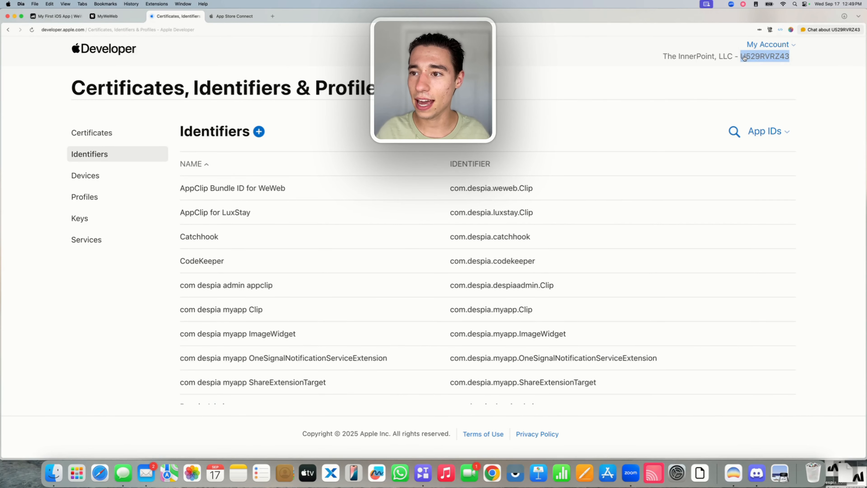
key(super+c)
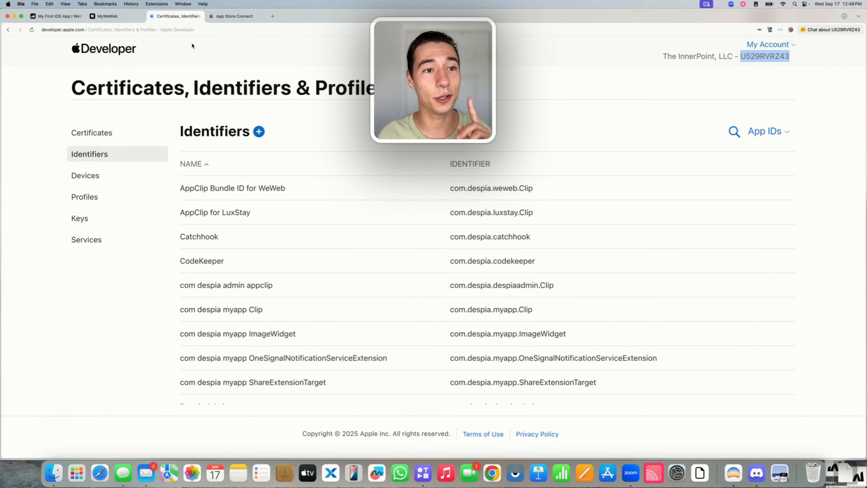
click(107, 18)
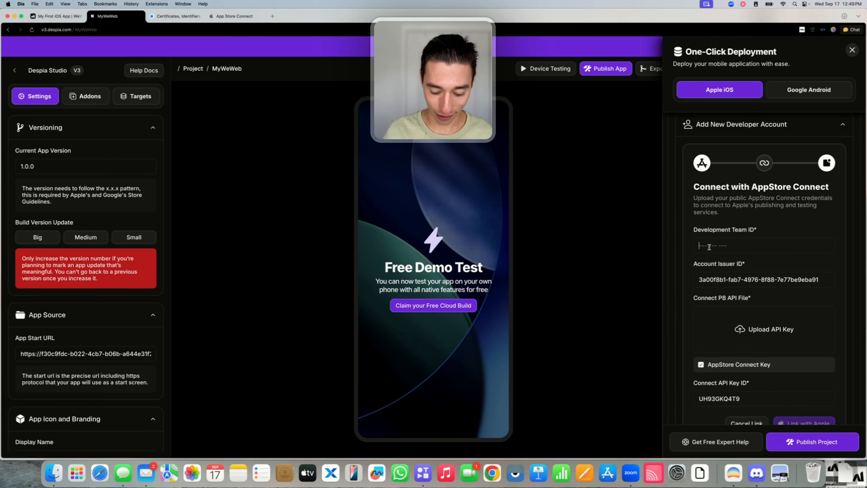
key(super+v)
scroll(740, 224, down, 2)
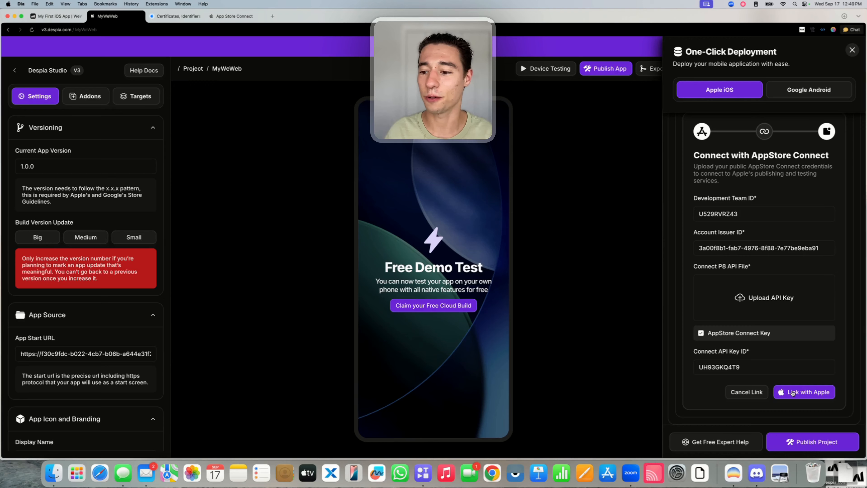
Link the entered credentials with Apple and select the linked team as the Development Team in the build configuration.
click(806, 392)
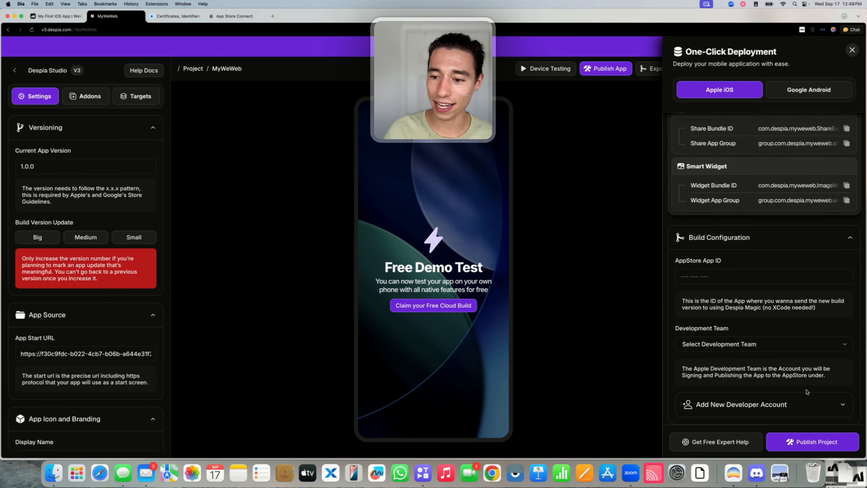
click(748, 344)
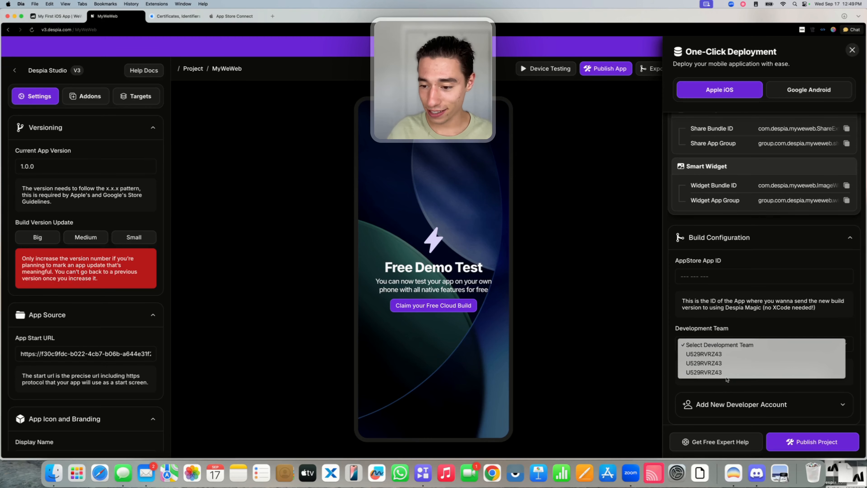
click(726, 354)
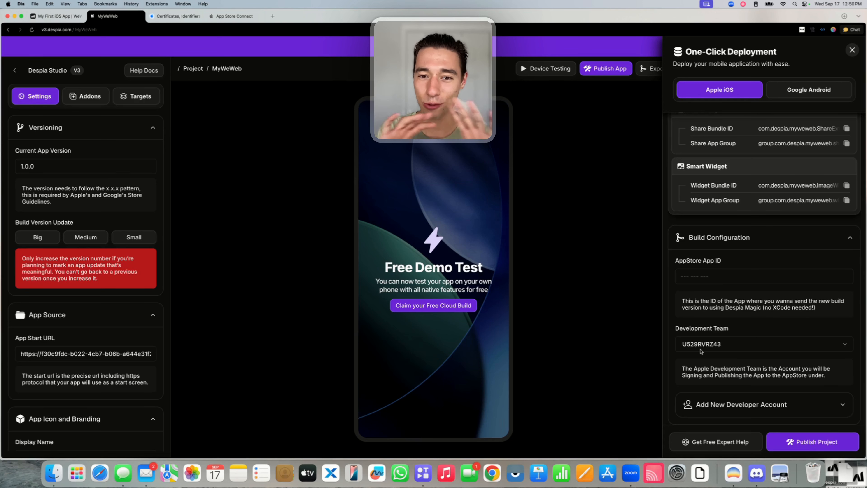
Review the AppStore App ID field and the bundle IDs and app groups listed for the iOS app and its targets.
click(681, 273)
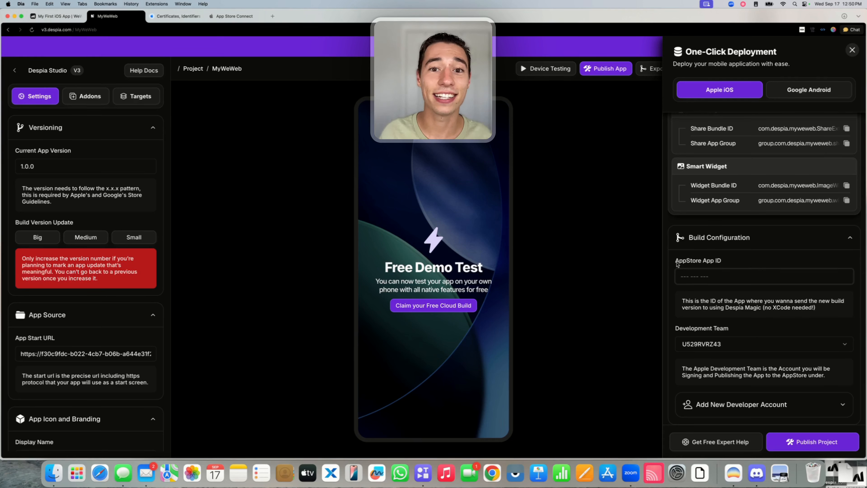
drag(677, 264, 724, 265)
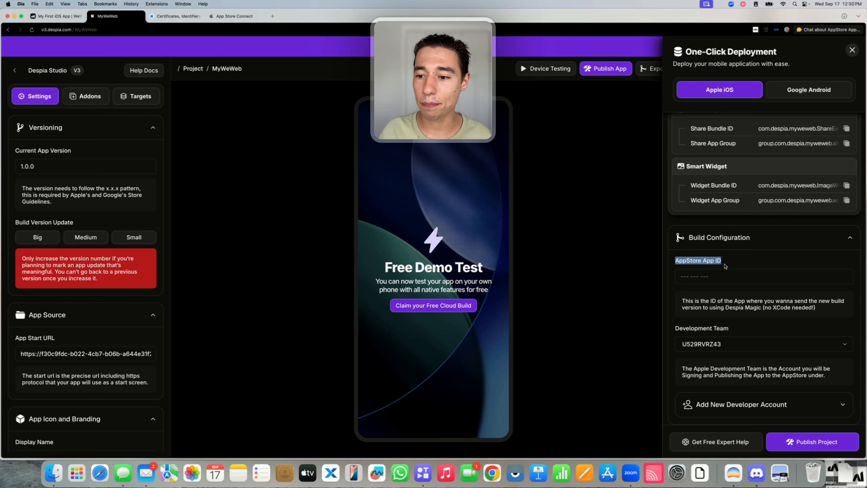
click(724, 266)
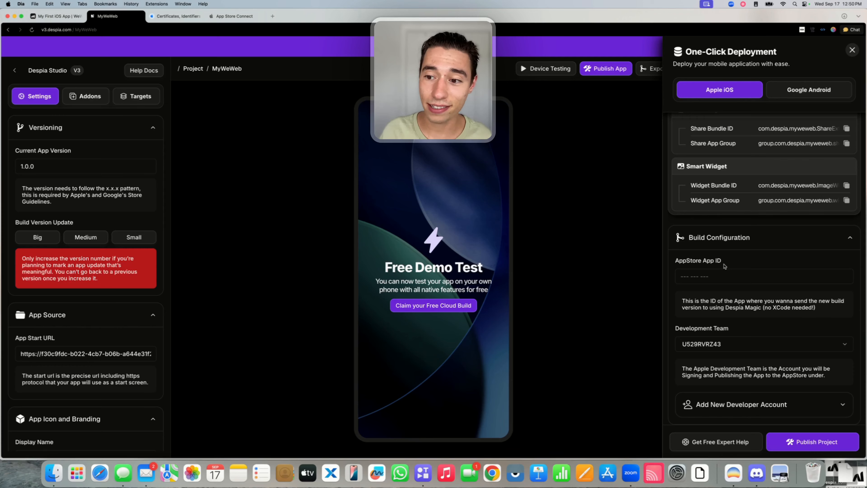
scroll(724, 266, up, 5)
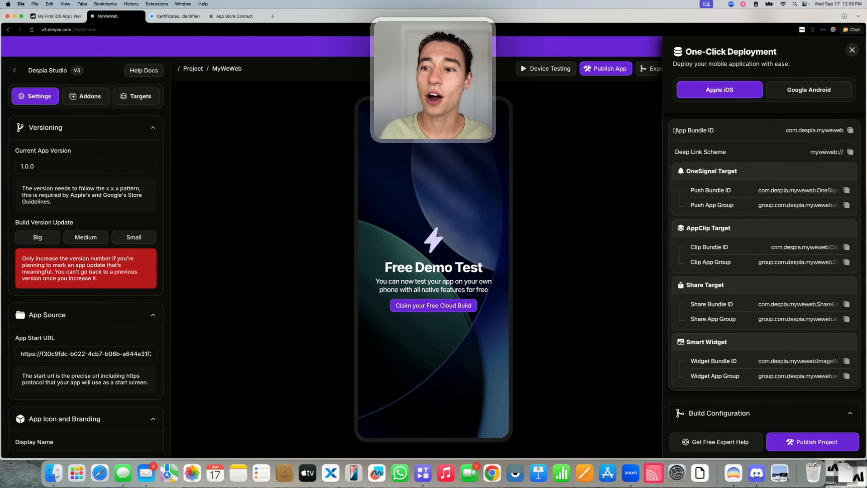
drag(674, 130, 817, 392)
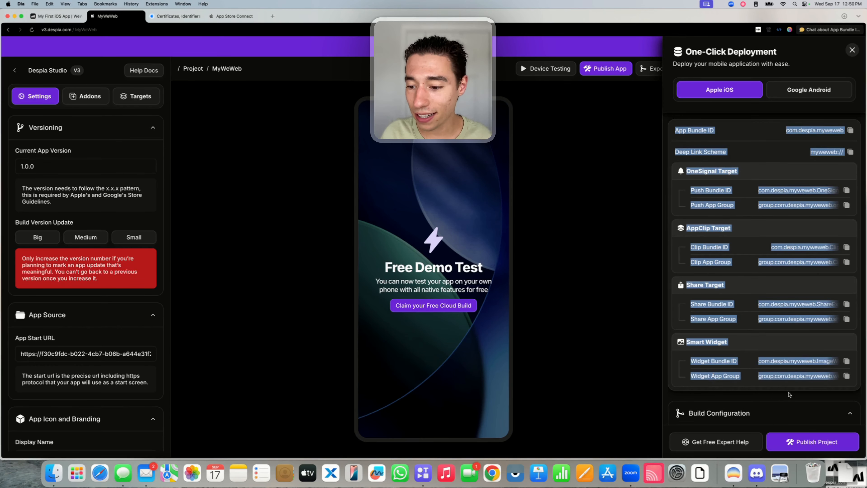
click(733, 287)
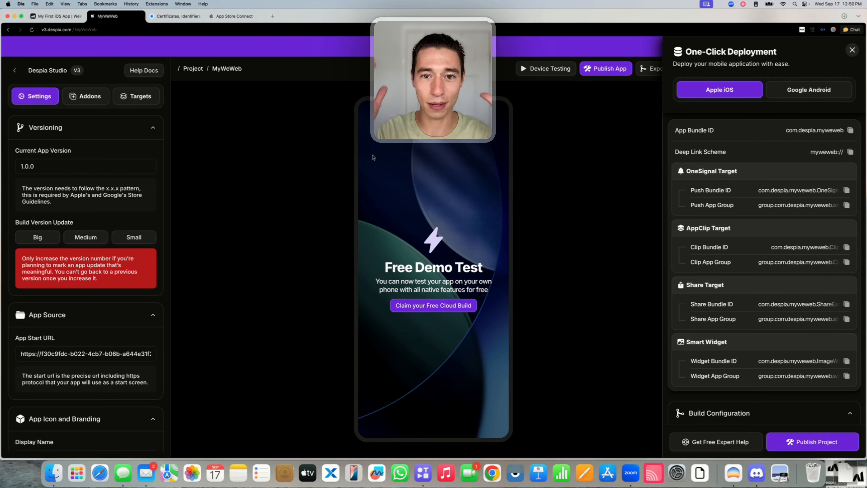
Switch to Apple Developer and, starting from the account page, open Identifiers under Certificates, IDs & Profiles.
click(175, 16)
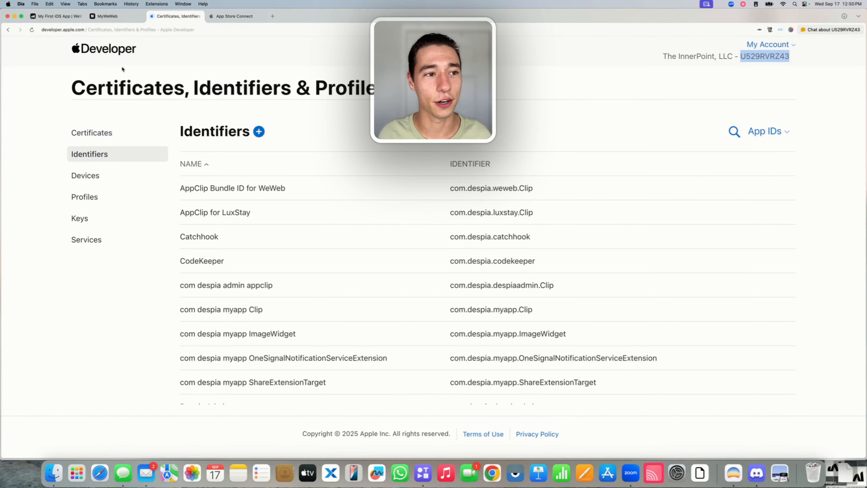
click(119, 50)
click(107, 31)
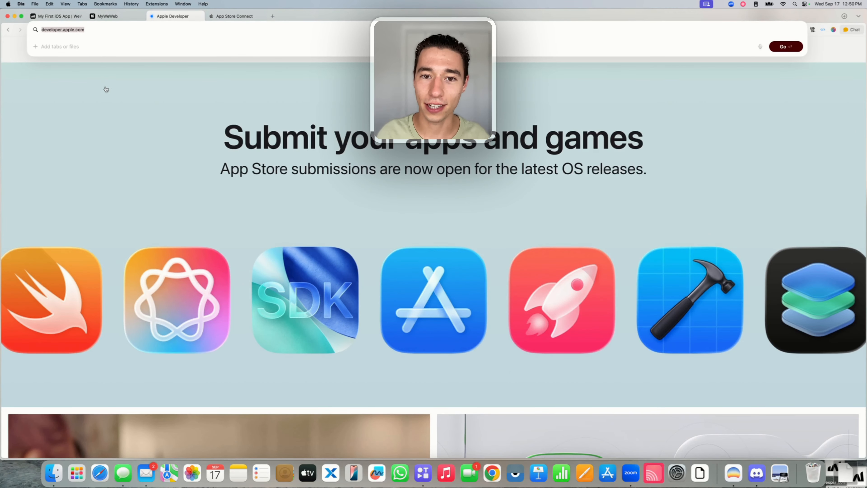
click(106, 96)
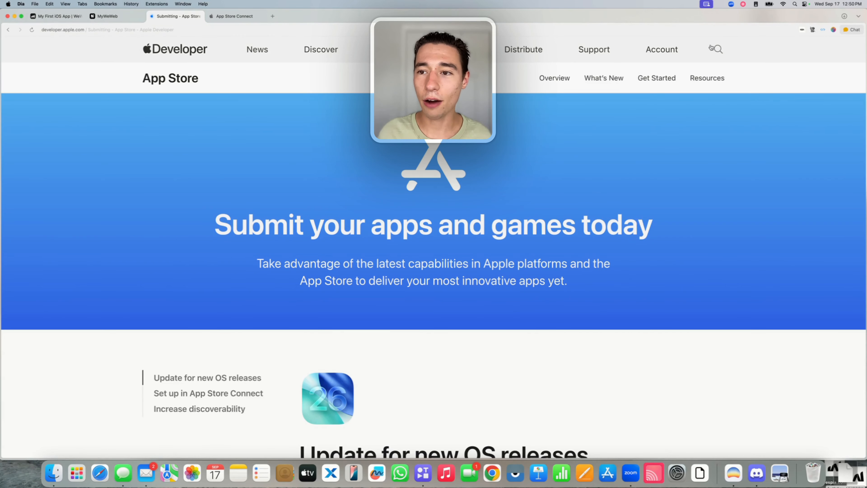
click(661, 50)
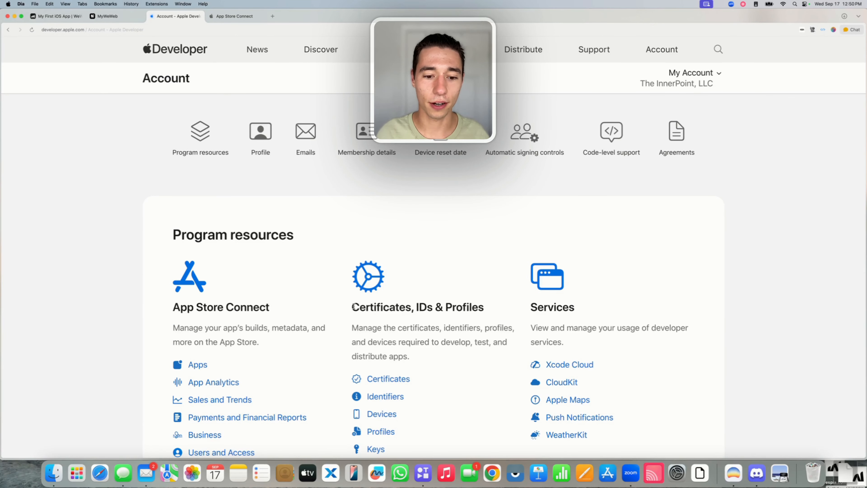
drag(352, 307, 493, 307)
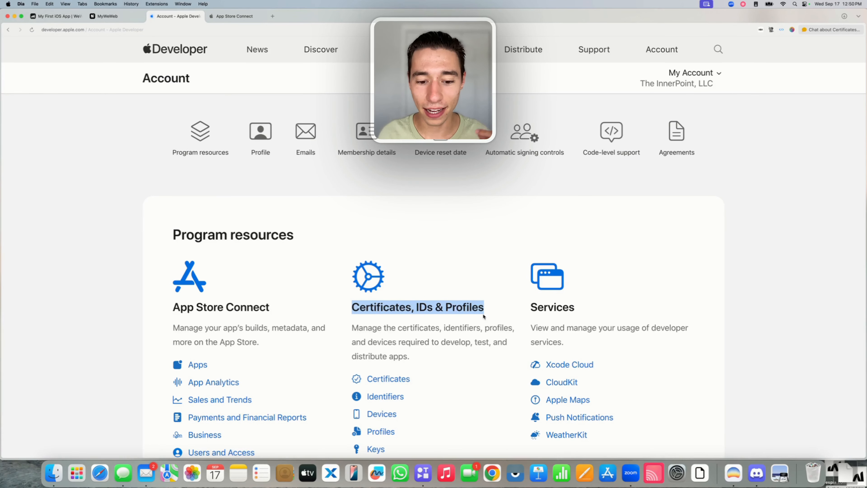
scroll(390, 348, down, 2)
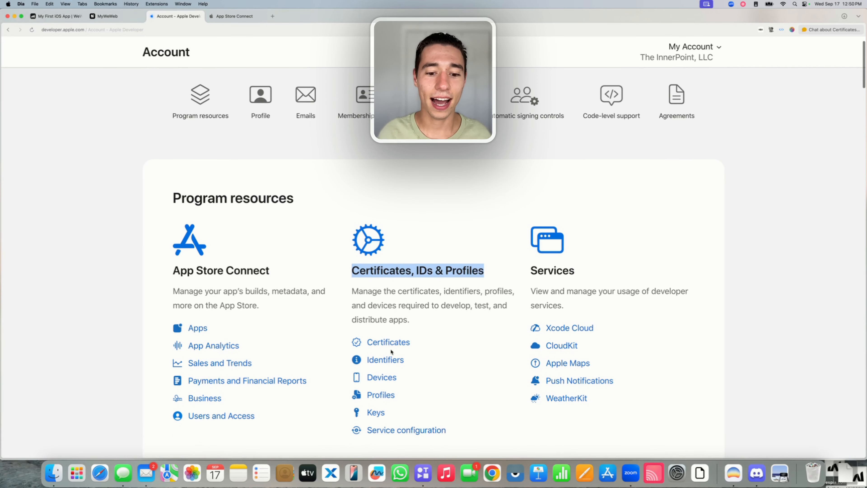
click(371, 360)
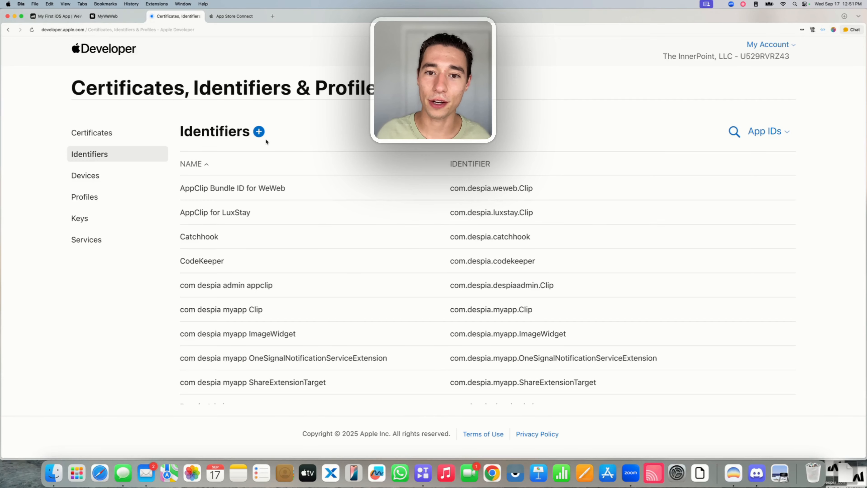
Start registering a new identifier of the App IDs kind with the type App.
drag(180, 132, 251, 129)
click(260, 130)
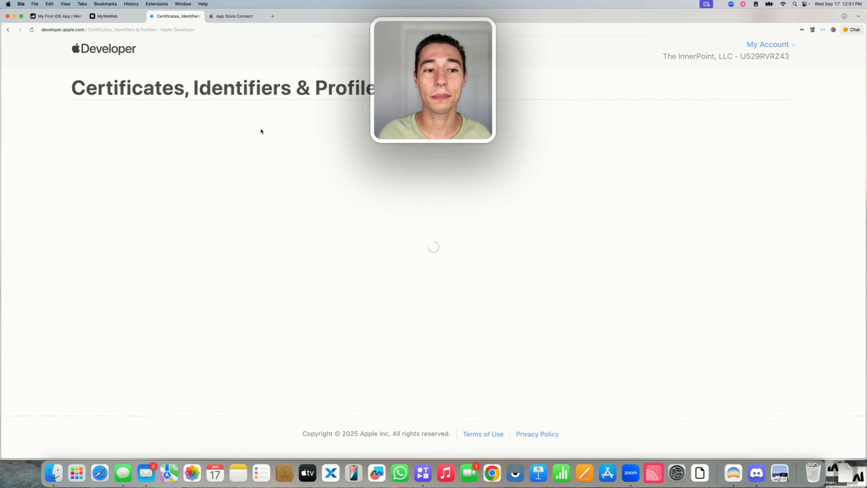
drag(115, 195, 163, 187)
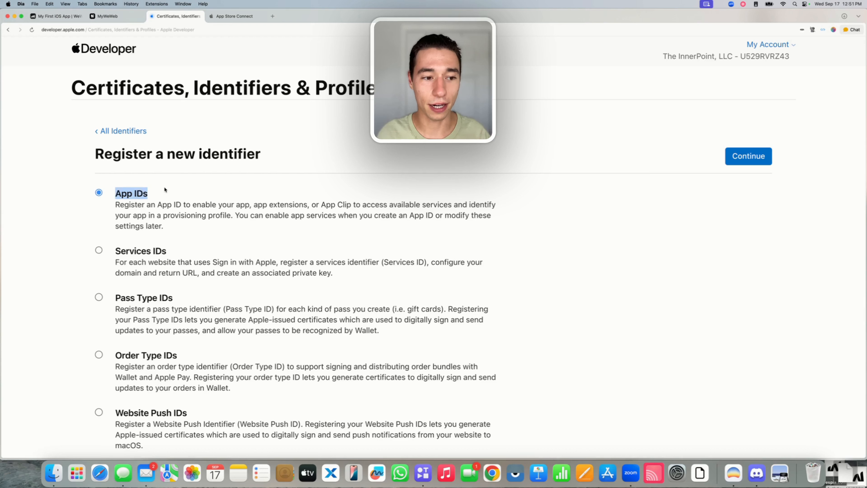
click(745, 159)
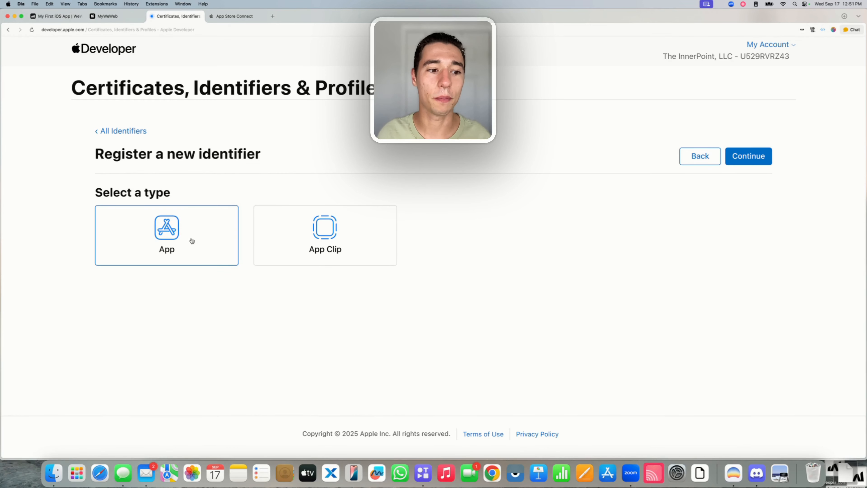
click(750, 168)
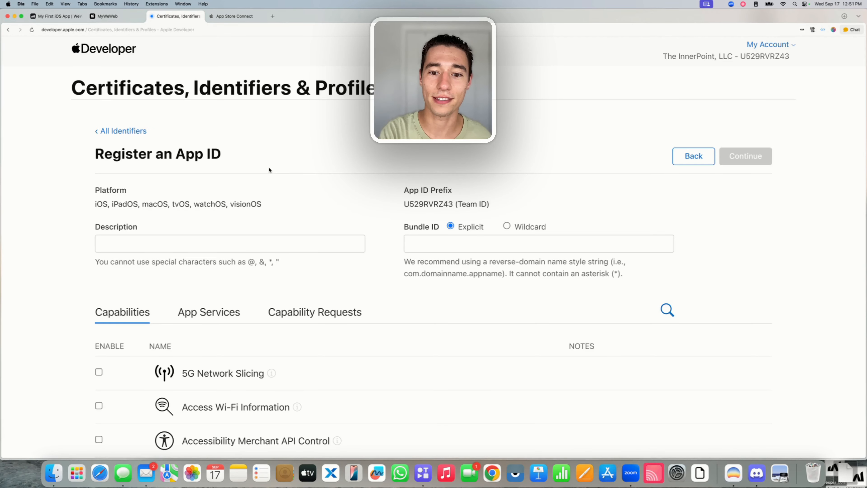
Copy the App Bundle ID from Despia and enter com.despia.myweweb as the explicit Bundle ID of the new App ID.
drag(401, 227, 440, 227)
click(377, 216)
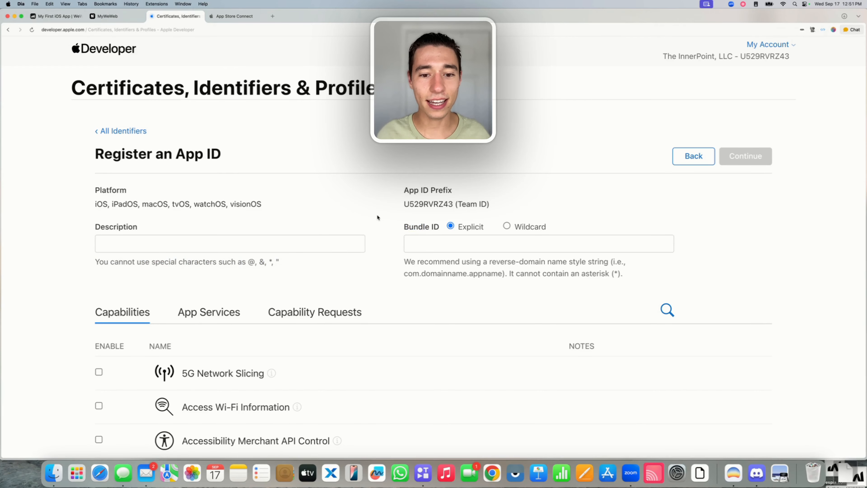
click(108, 17)
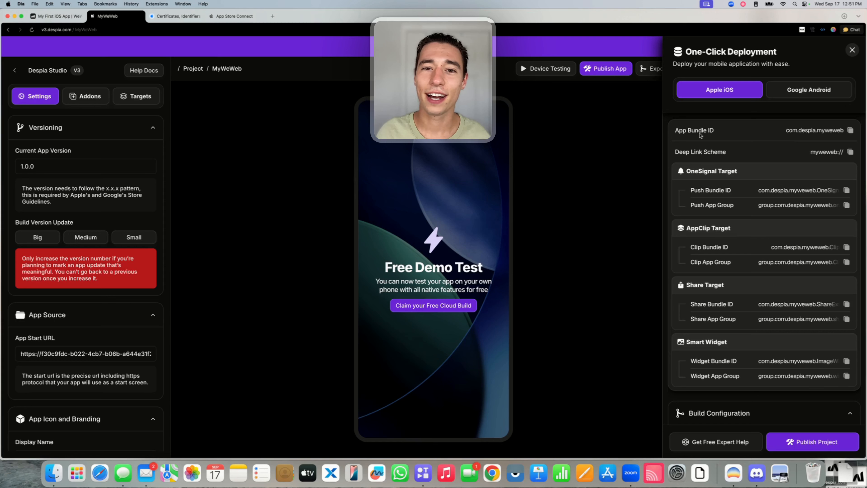
drag(675, 130, 712, 130)
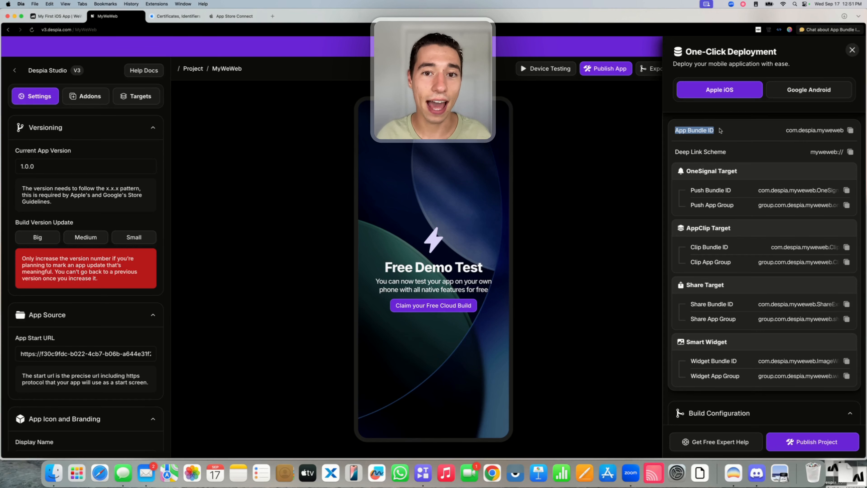
click(812, 132)
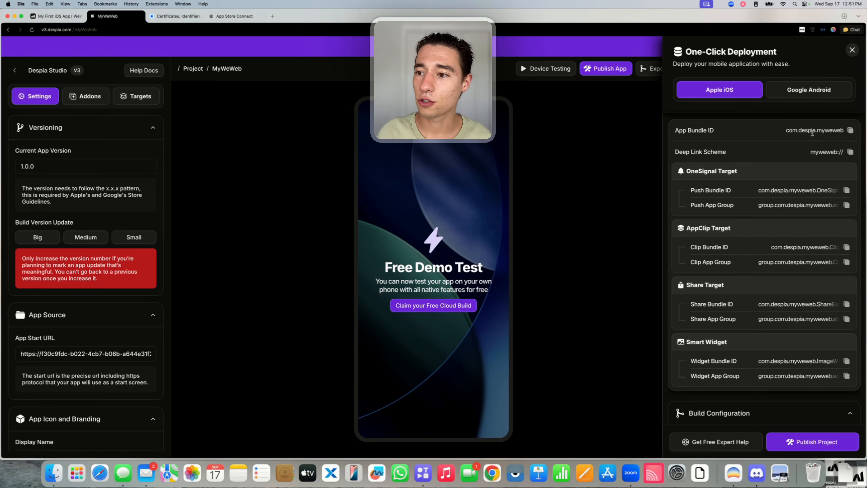
triple_click(825, 130)
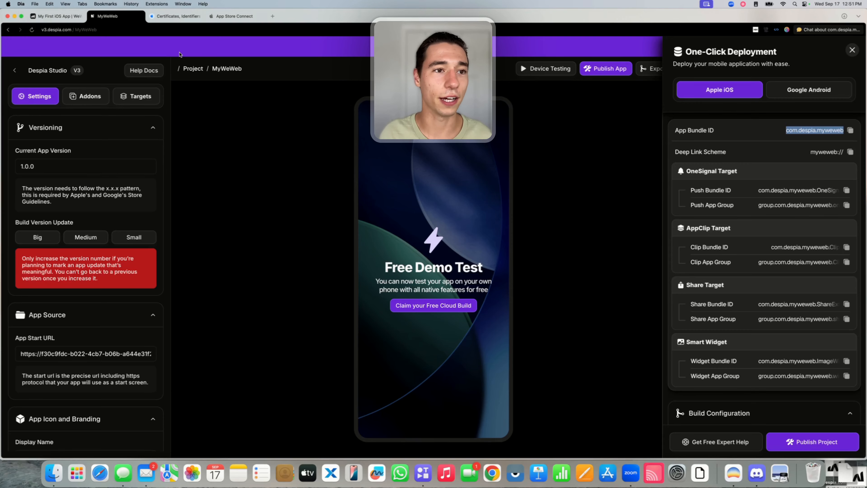
click(175, 16)
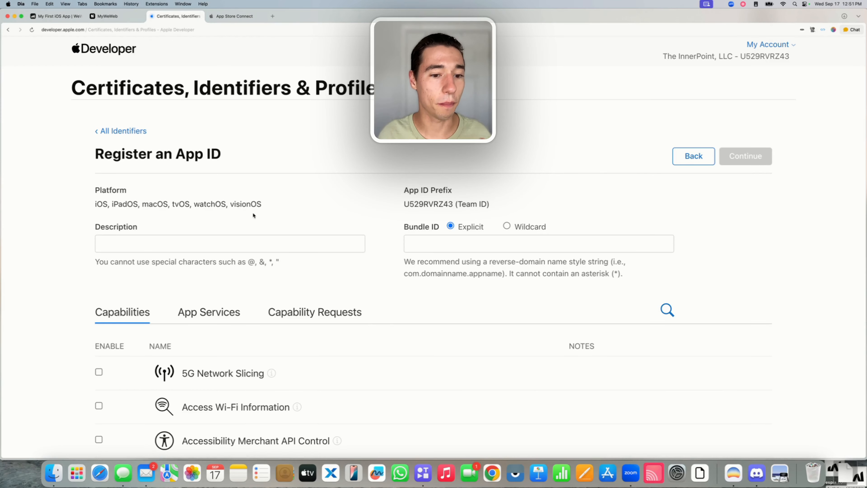
click(444, 246)
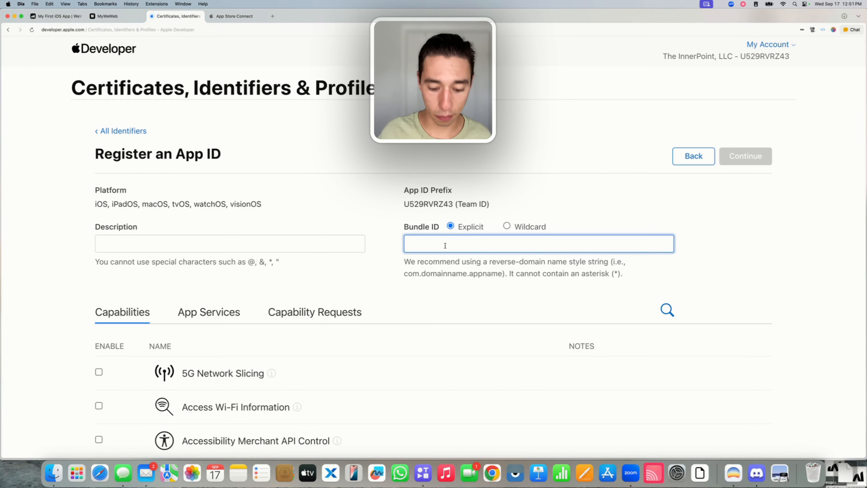
text(com.despia.myweweb)
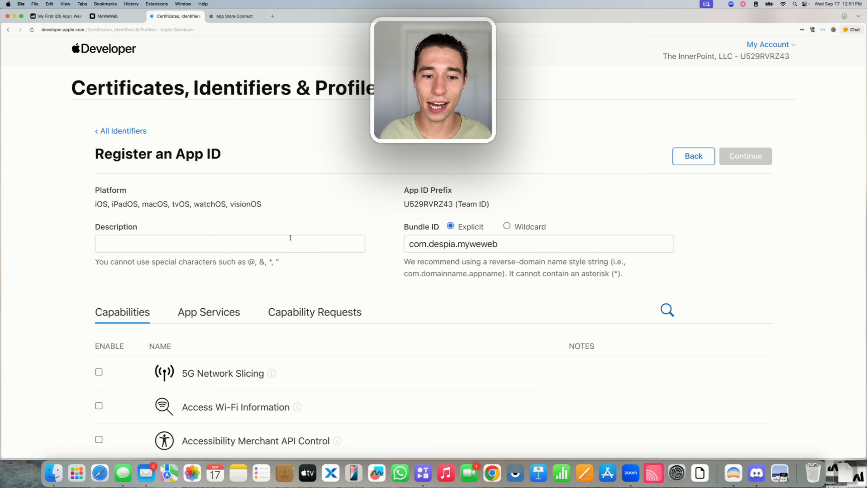
Enter MyWeWeb as the description of the new App ID.
click(348, 239)
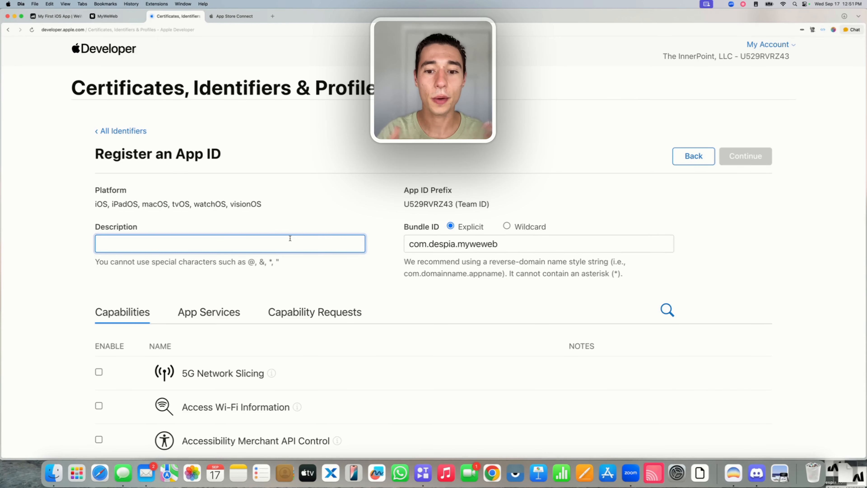
text(My)
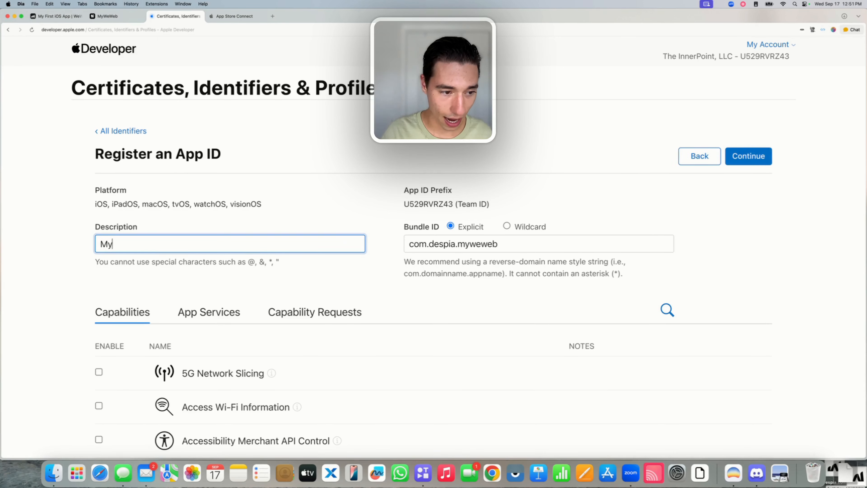
text(WeWeb)
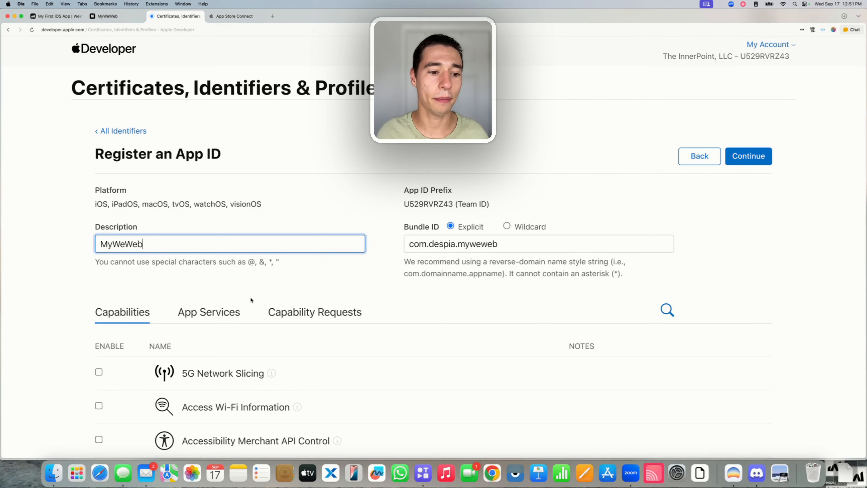
Enable the App Attest, App Groups and Associated Domains capabilities for the new App ID.
scroll(250, 295, down, 3)
click(257, 177)
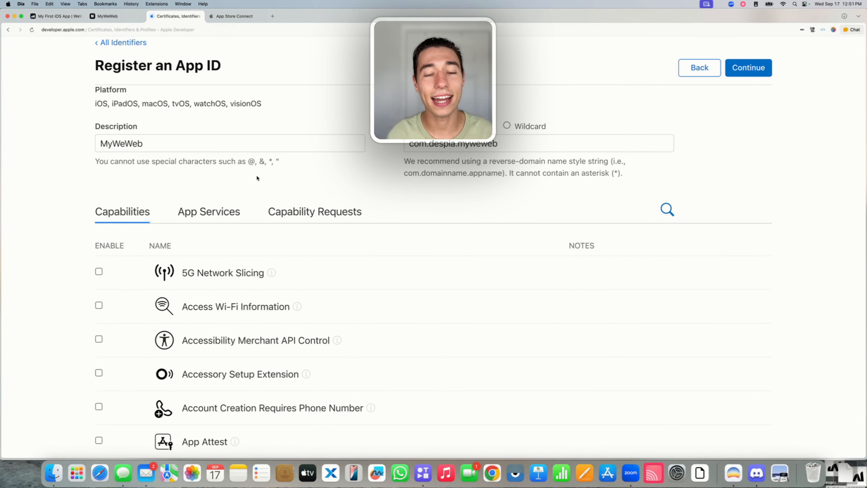
scroll(241, 251, down, 5)
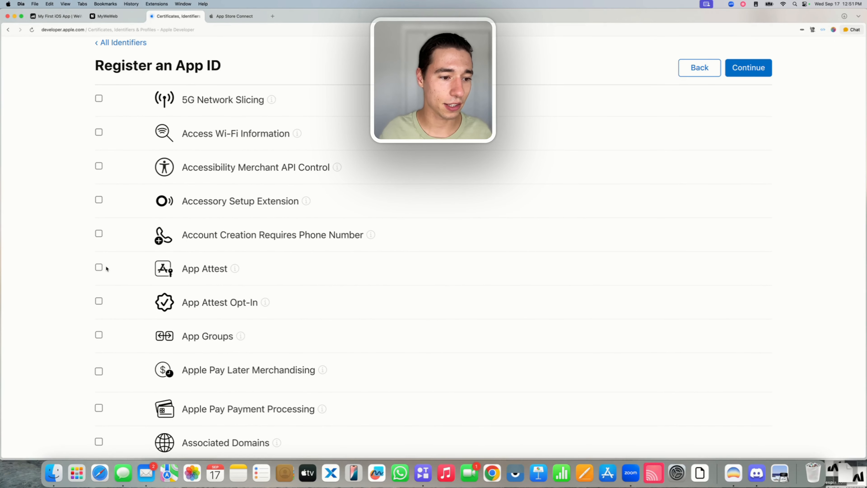
click(100, 268)
scroll(138, 273, down, 3)
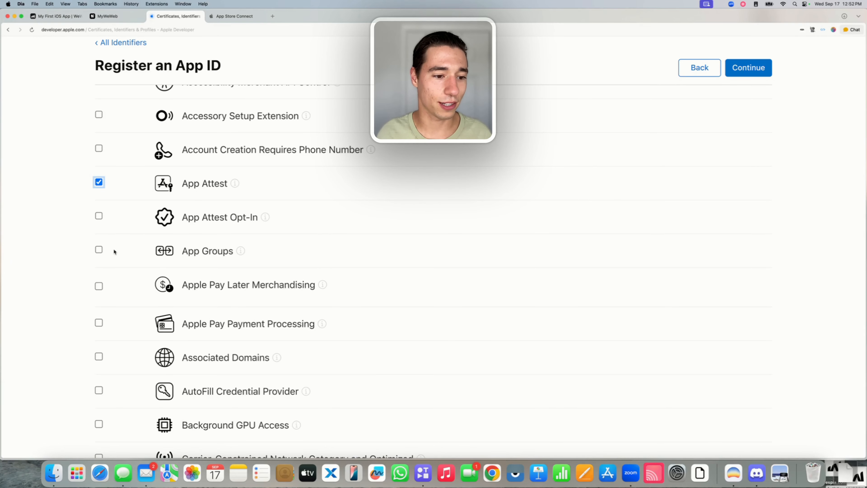
click(99, 250)
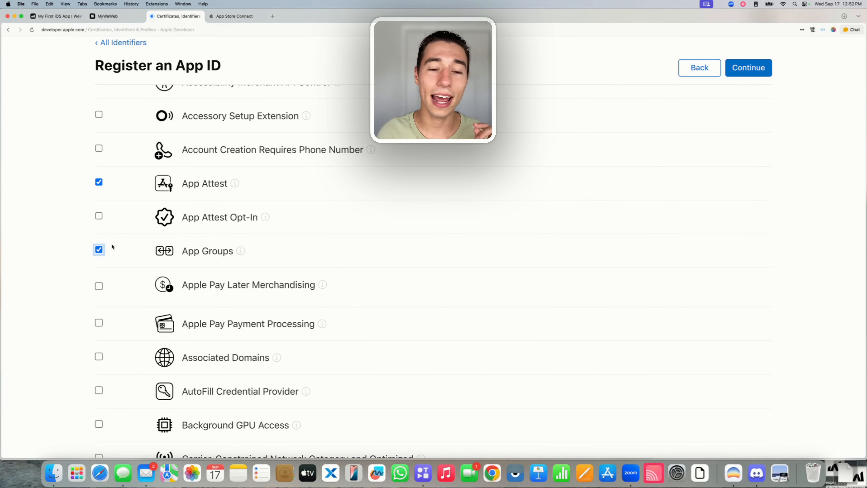
scroll(112, 246, down, 3)
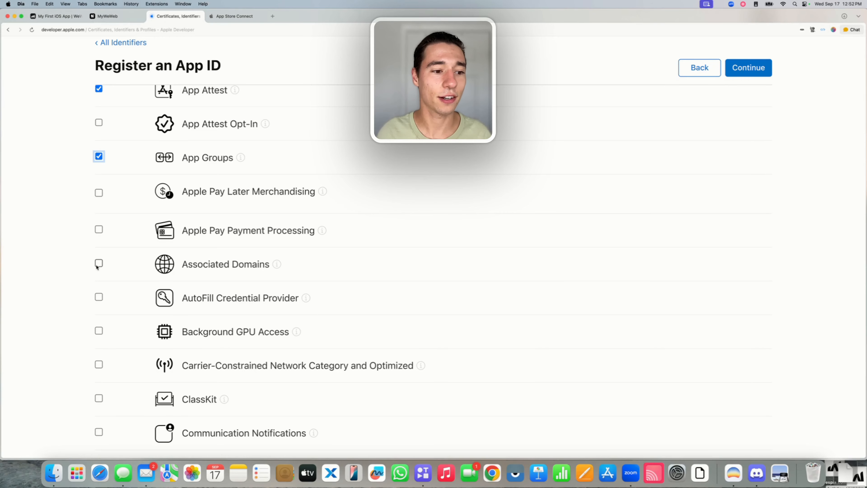
click(98, 264)
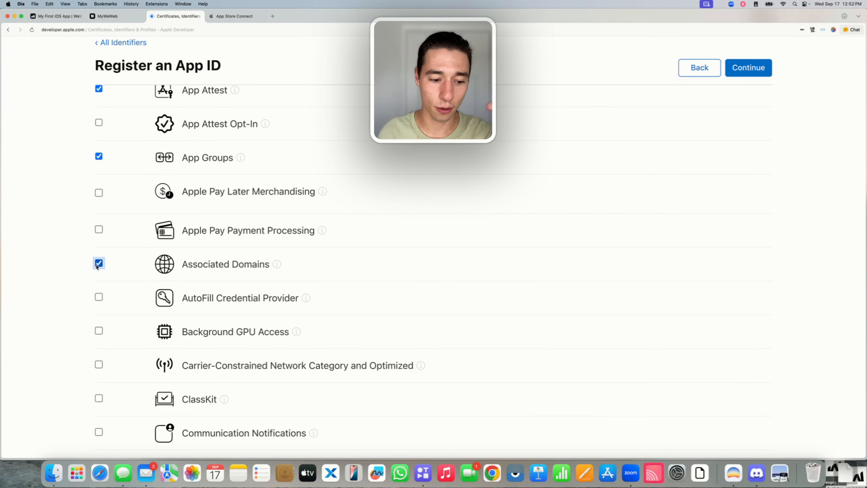
Enable the iCloud capability for the App ID, keeping the option Include CloudKit support (requires Xcode 6).
scroll(147, 268, down, 10)
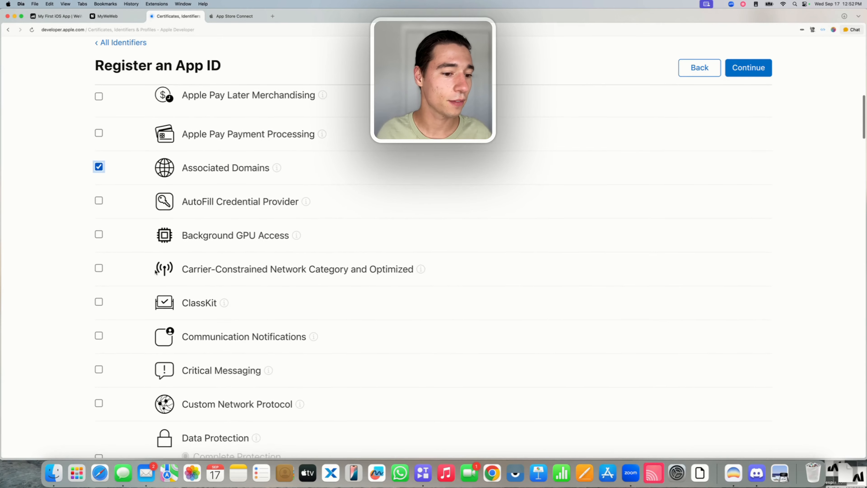
scroll(155, 272, down, 15)
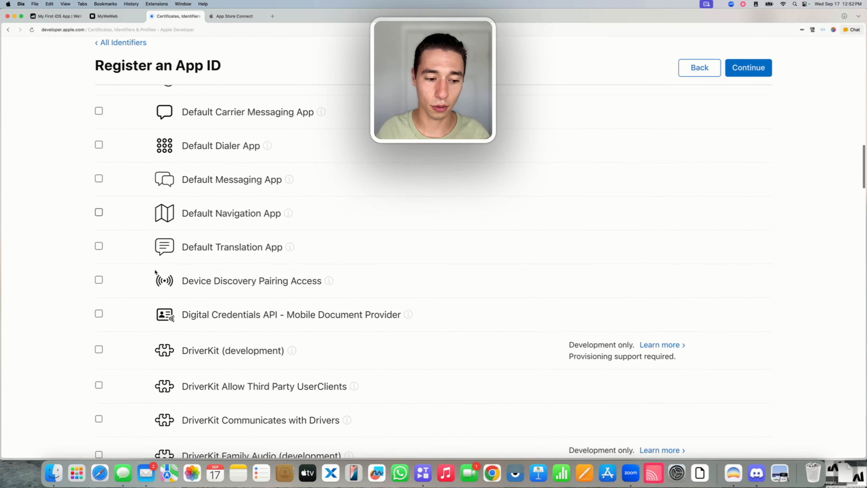
scroll(155, 272, down, 12)
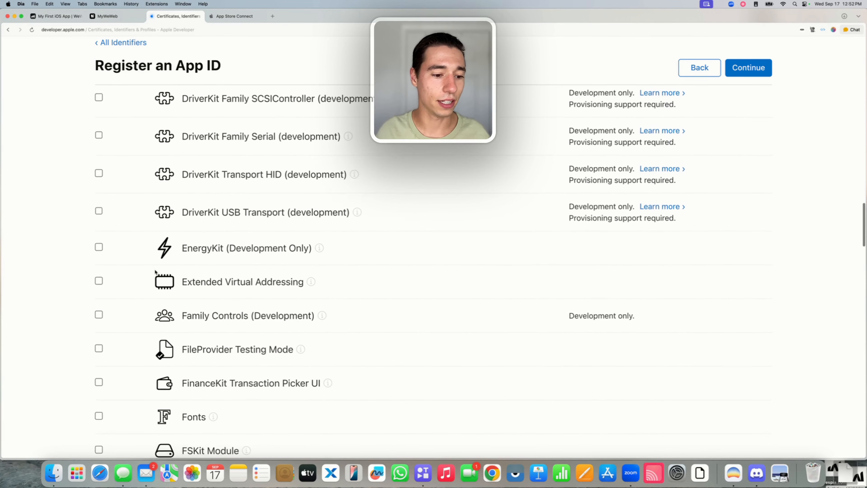
scroll(155, 272, down, 10)
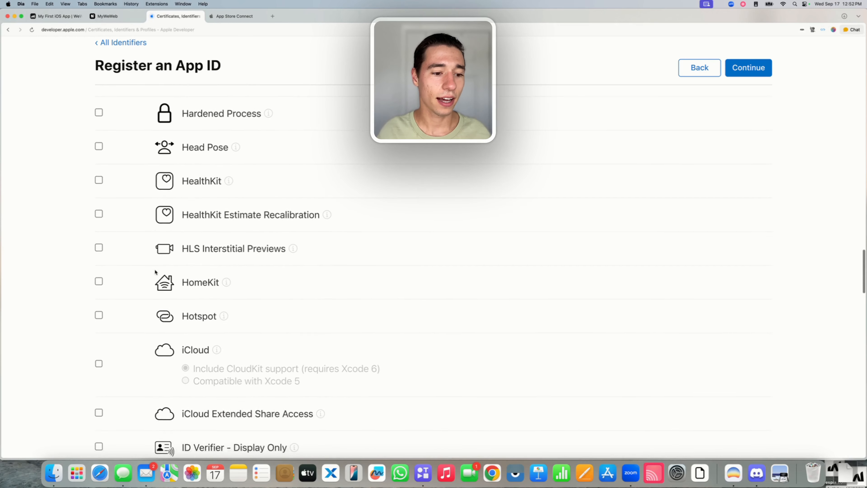
scroll(114, 277, down, 2)
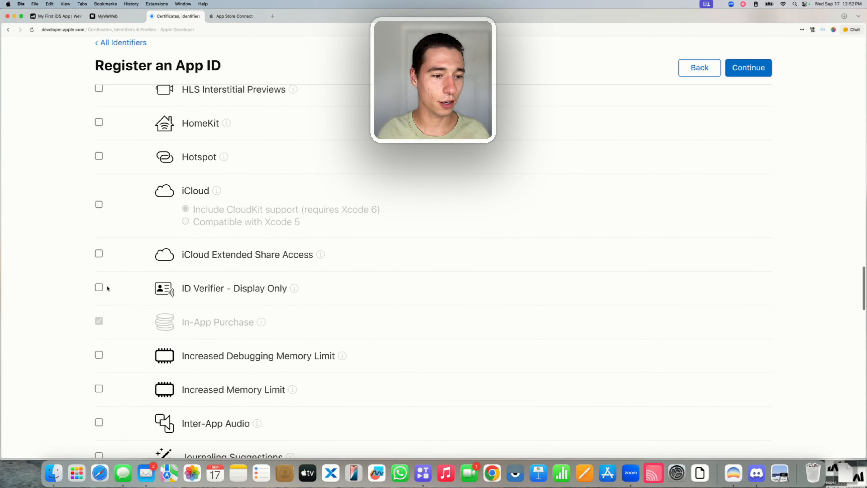
click(99, 183)
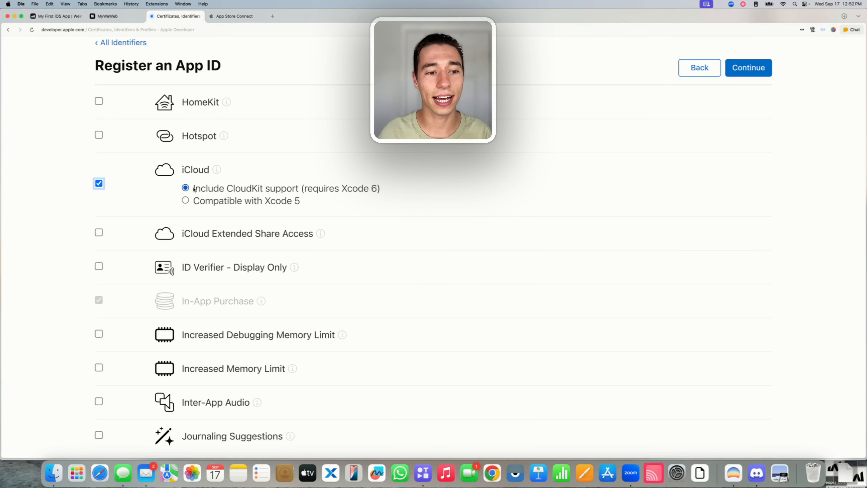
drag(194, 188, 299, 190)
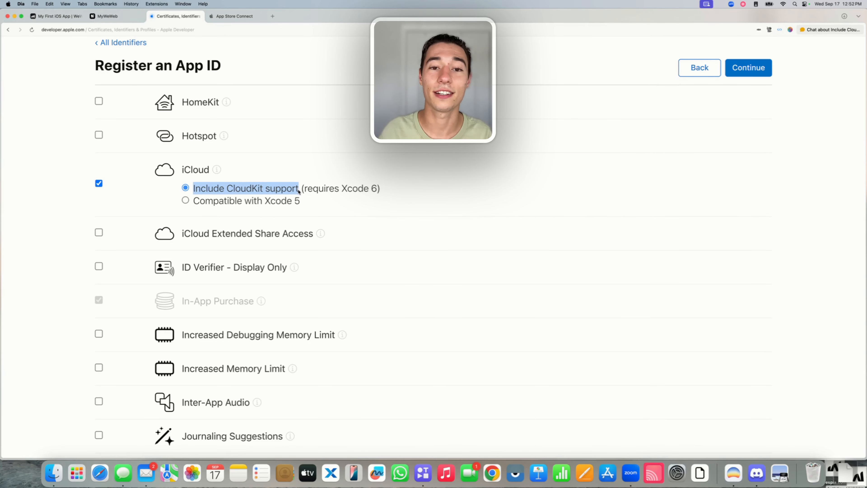
click(460, 190)
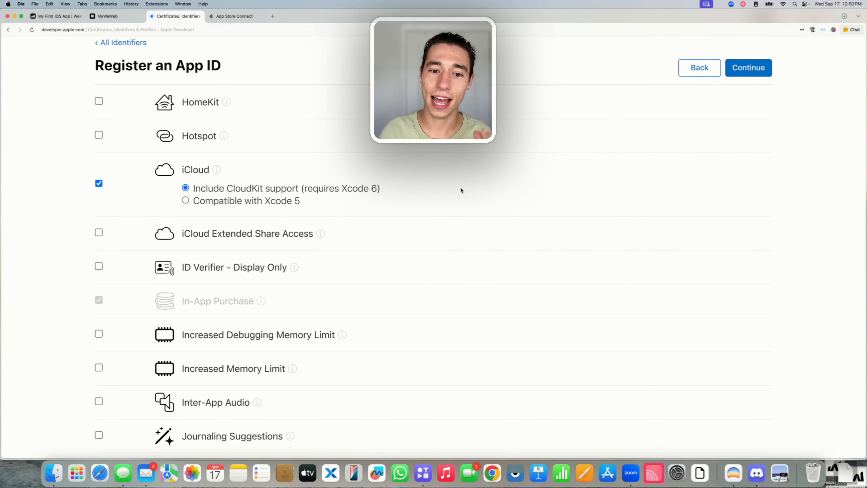
Enable the Push Notifications capability for the App ID together with its Broadcast Capability option.
scroll(461, 190, down, 5)
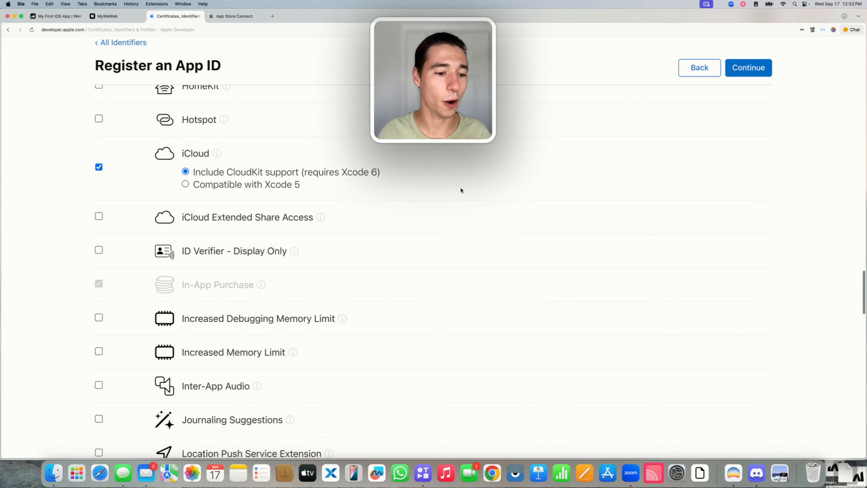
scroll(461, 190, down, 10)
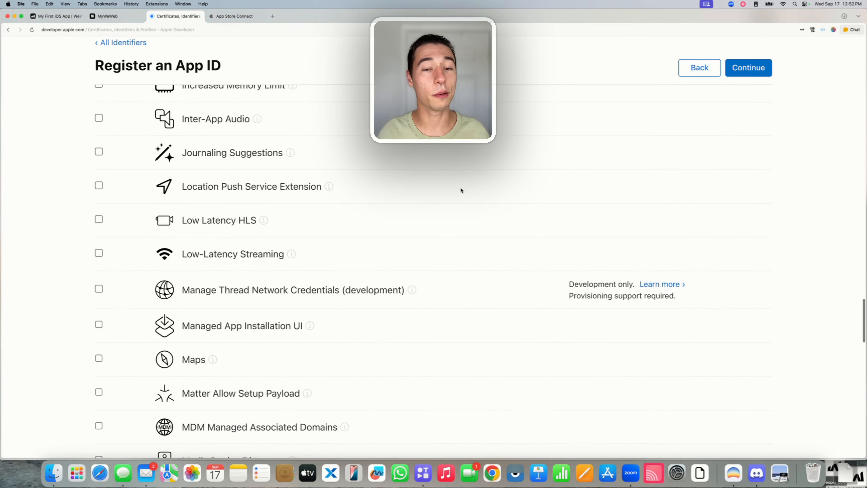
scroll(461, 190, down, 18)
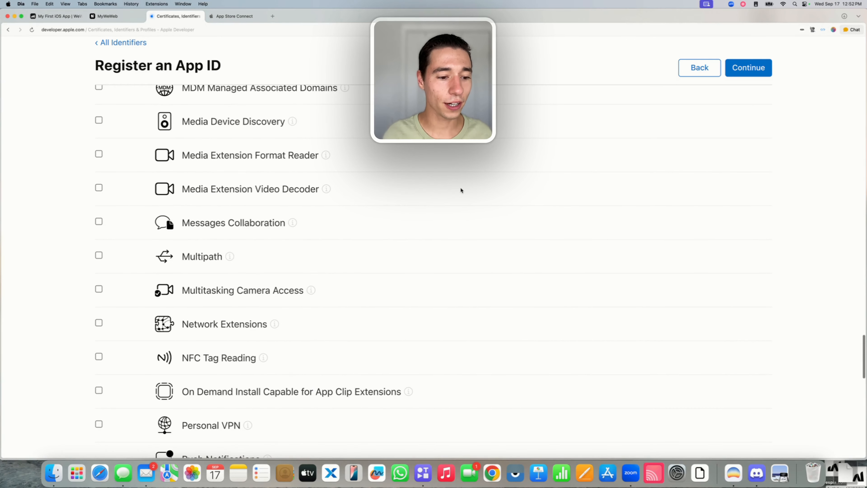
click(99, 293)
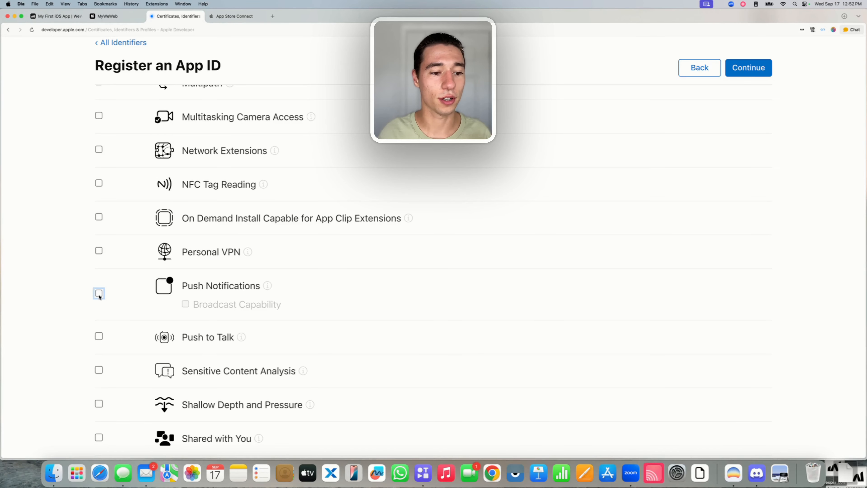
drag(184, 304, 290, 306)
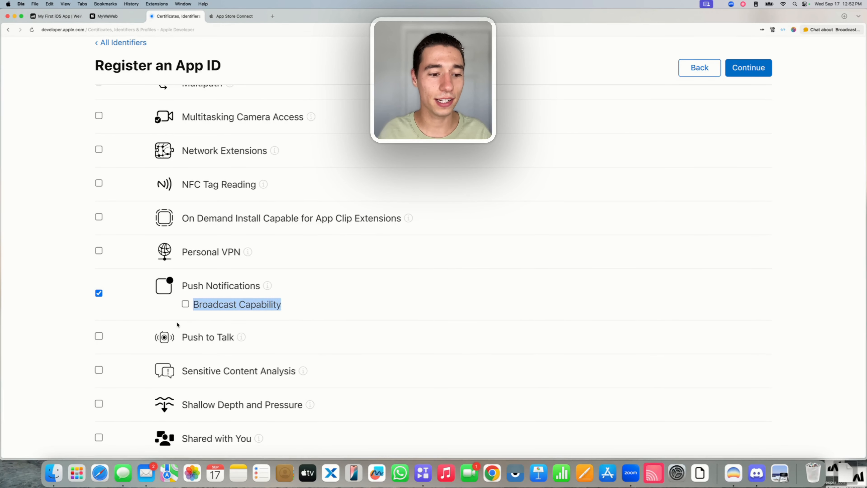
click(187, 306)
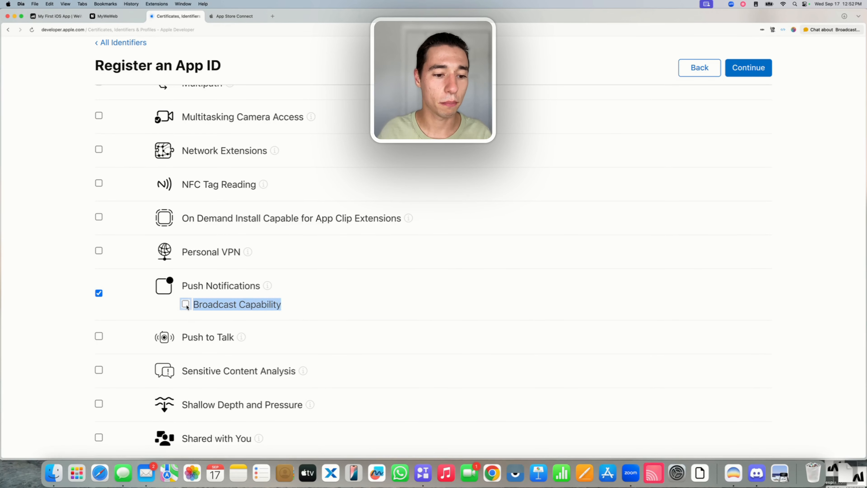
click(259, 309)
click(204, 304)
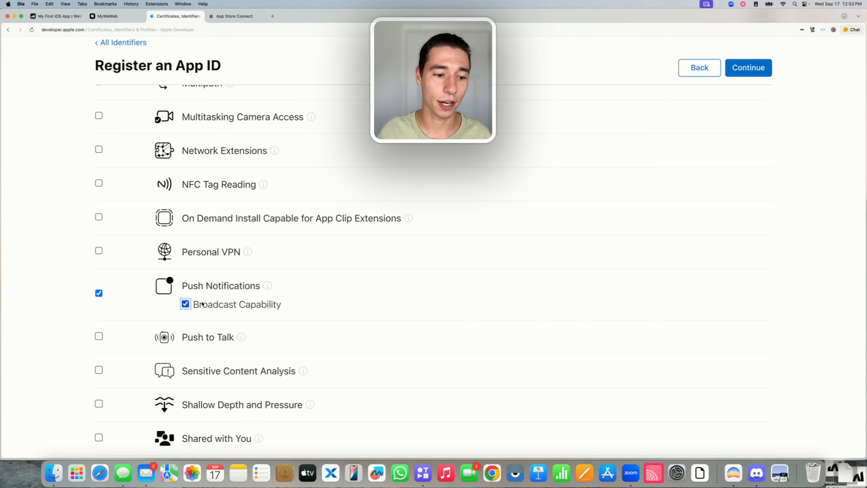
triple_click(379, 272)
click(245, 273)
click(239, 289)
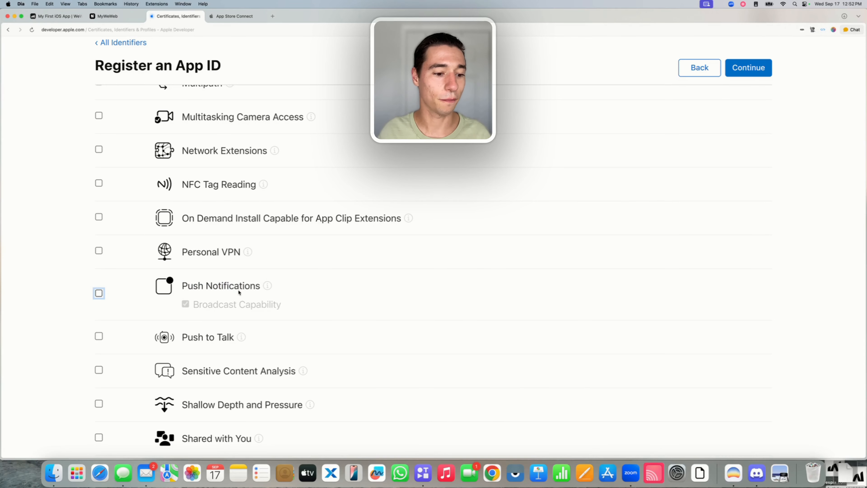
click(103, 293)
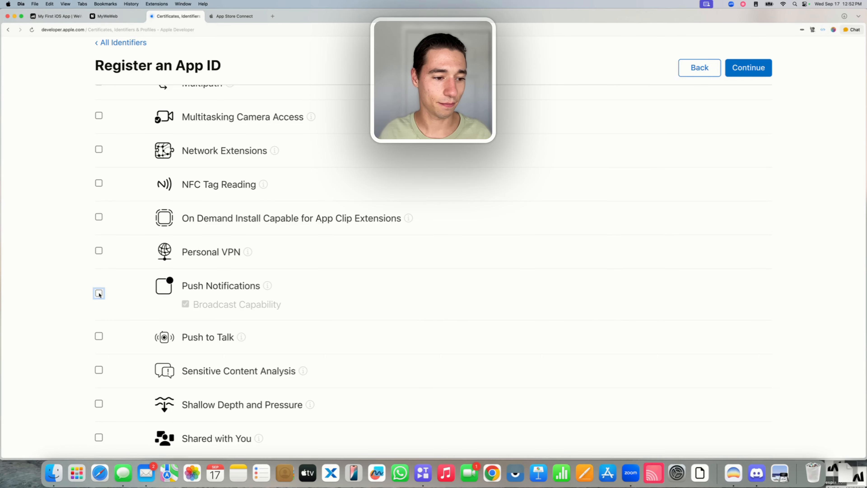
Check the remaining capabilities down to the end of the list, then continue and register the App ID.
scroll(80, 317, down, 5)
scroll(82, 321, down, 5)
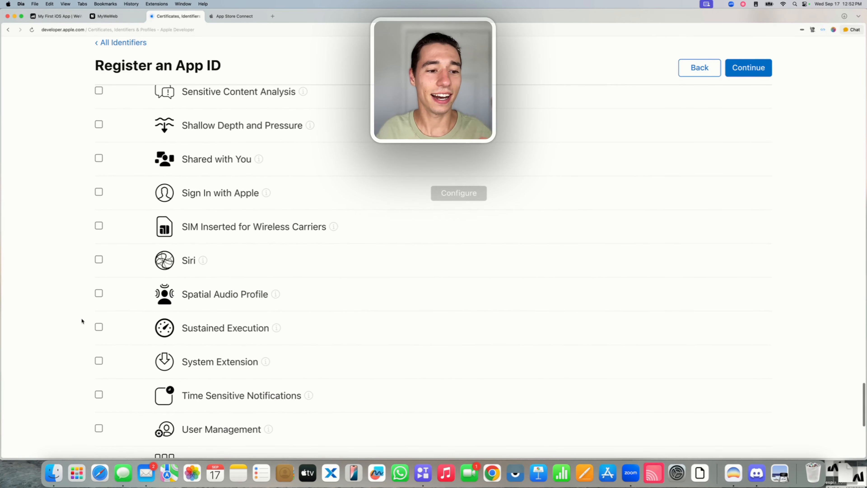
scroll(81, 320, up, 4)
scroll(82, 321, up, 1)
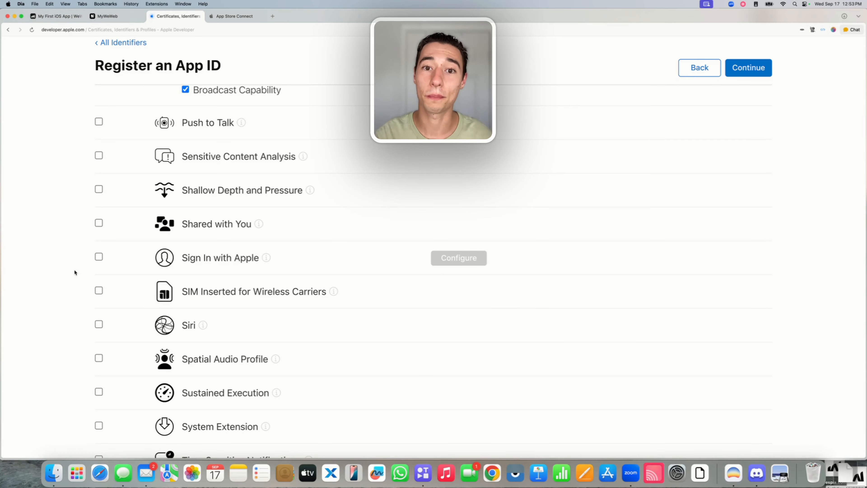
scroll(74, 272, down, 10)
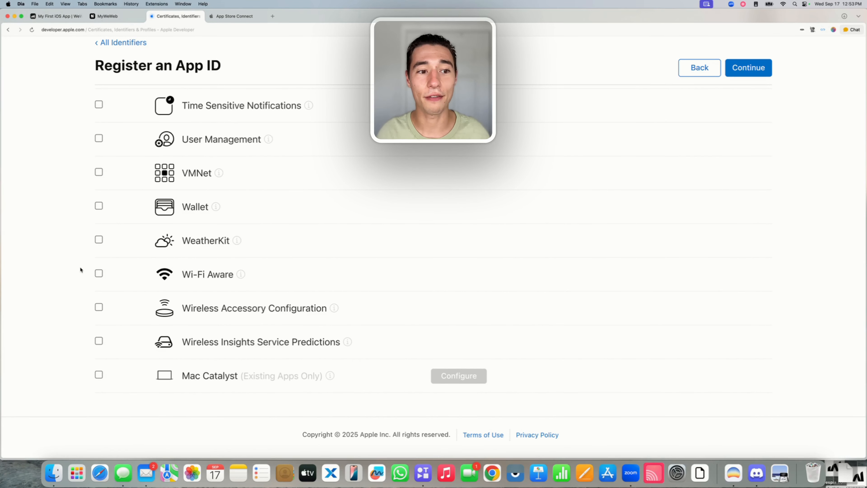
click(748, 67)
click(751, 68)
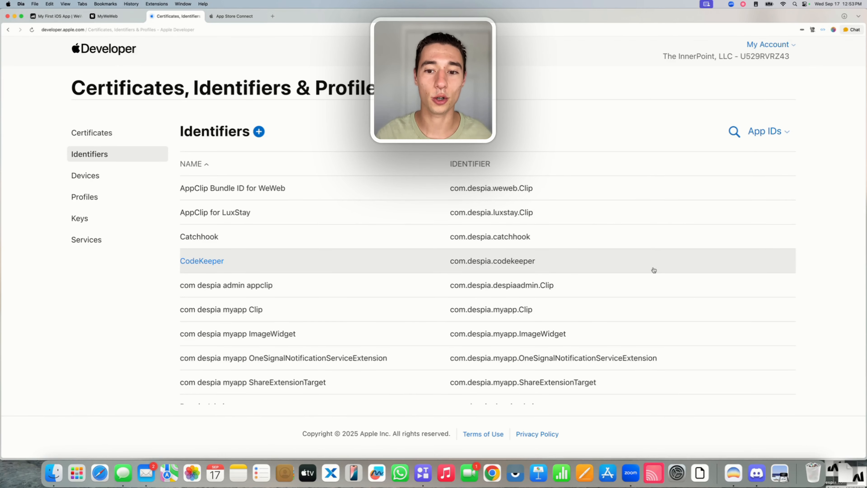
Search the registered identifiers for MyWeWeb.
scroll(654, 269, down, 10)
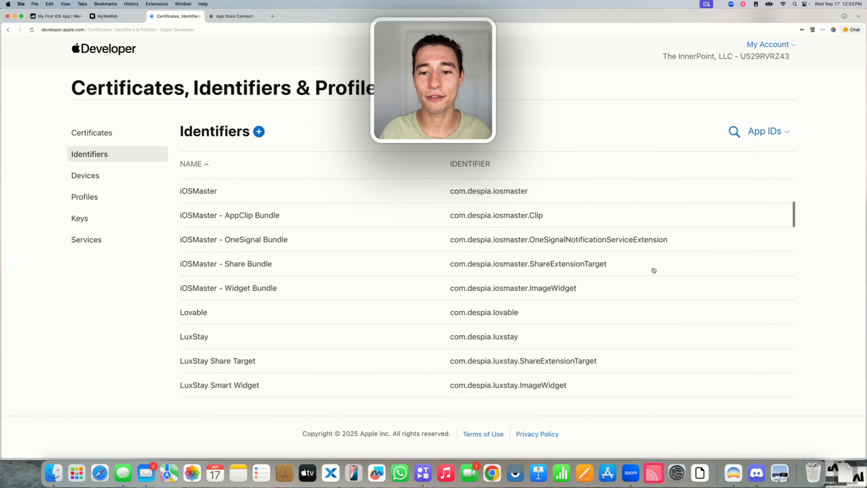
scroll(653, 270, down, 5)
scroll(654, 269, up, 15)
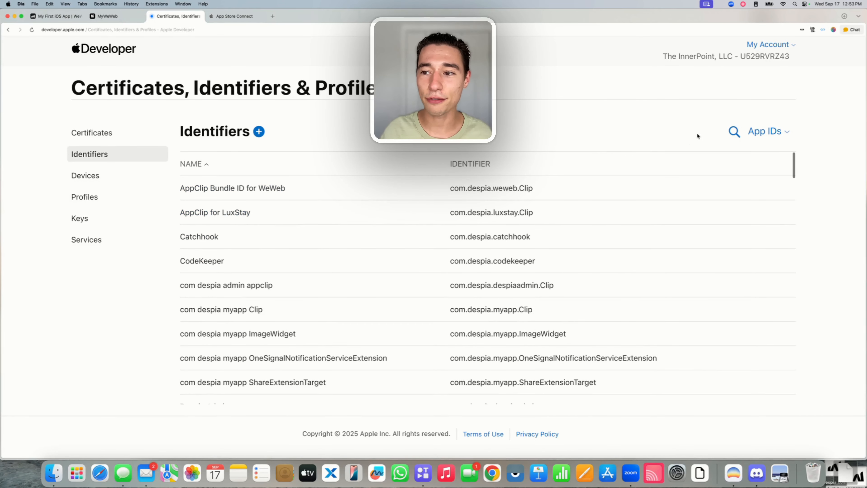
click(734, 131)
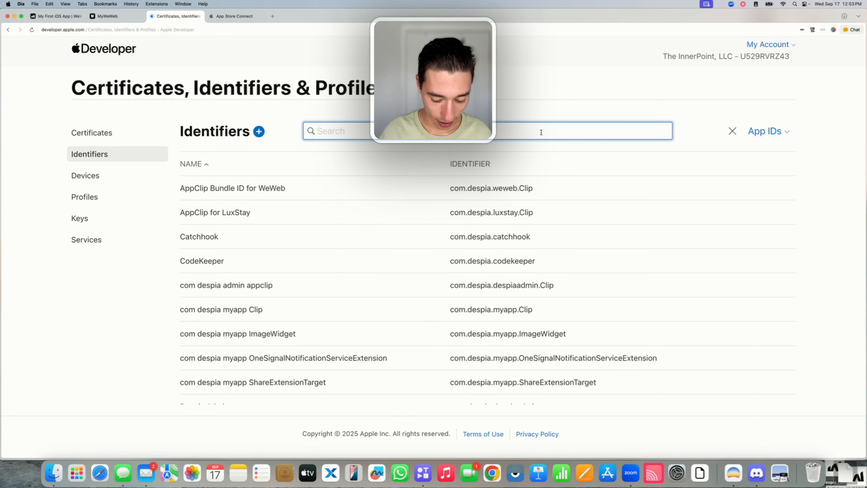
text(MyWeWeb)
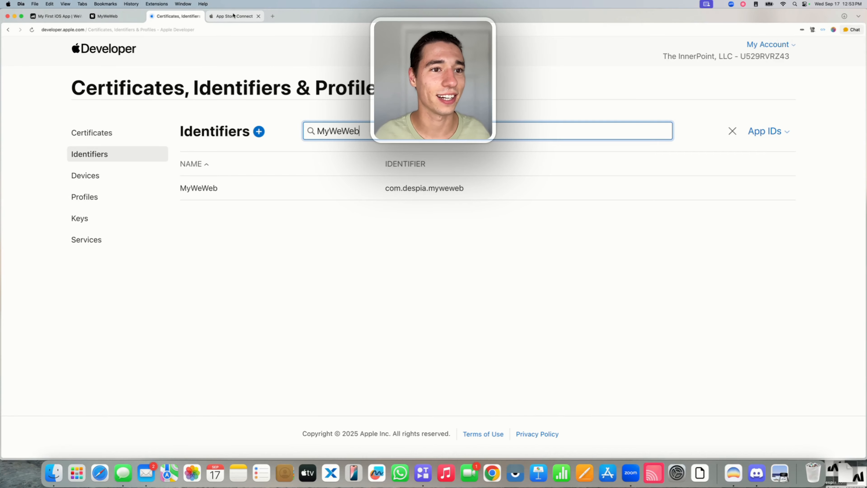
Switch to Despia and examine the bundle IDs and app groups of the OneSignal, AppClip, Share and Smart Widget targets.
click(113, 17)
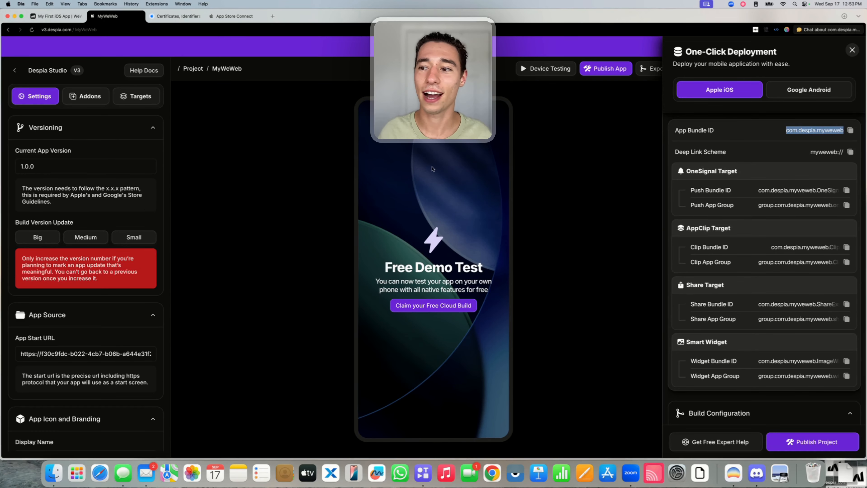
click(808, 143)
drag(686, 170, 762, 392)
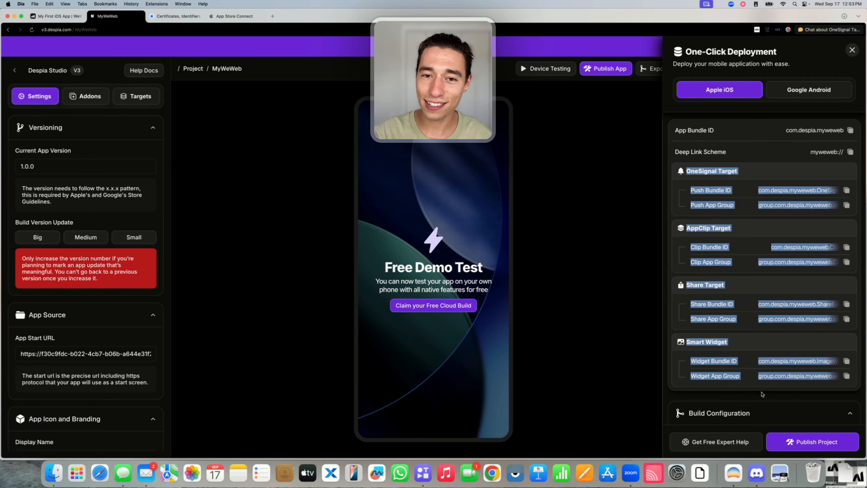
click(733, 197)
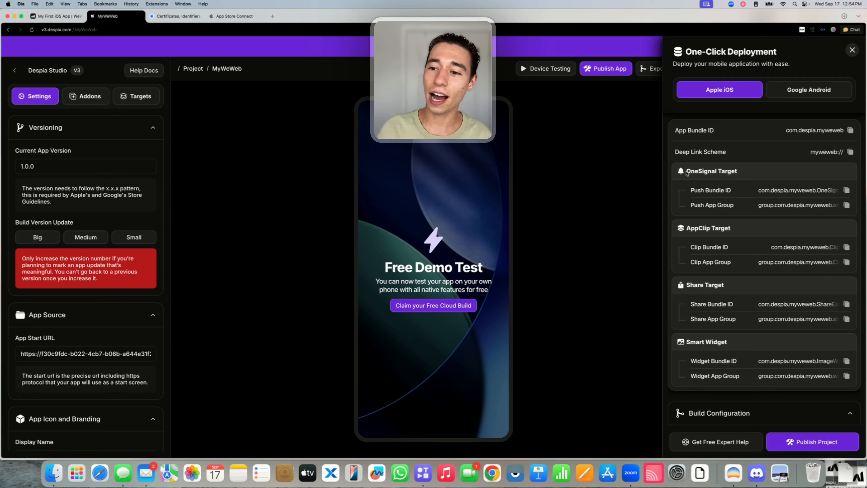
drag(686, 173, 748, 173)
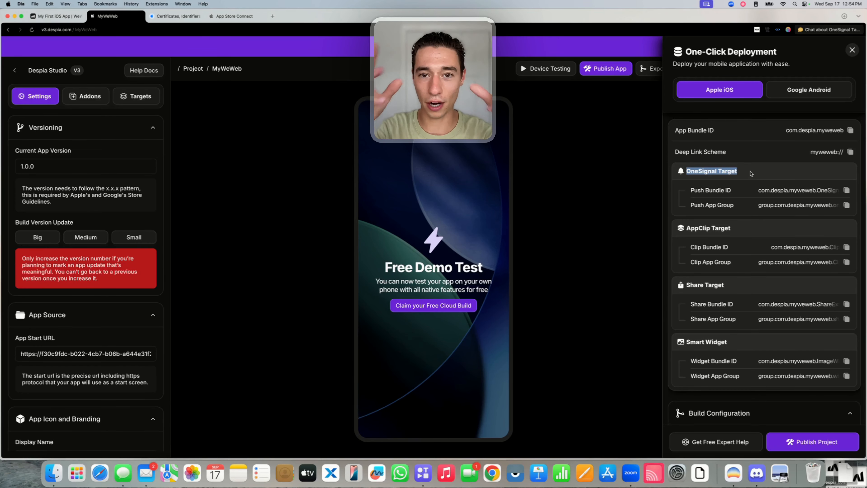
Switch to the Apple Developer identifiers and start a new App ID of type App for the OneSignal push bundle.
click(750, 174)
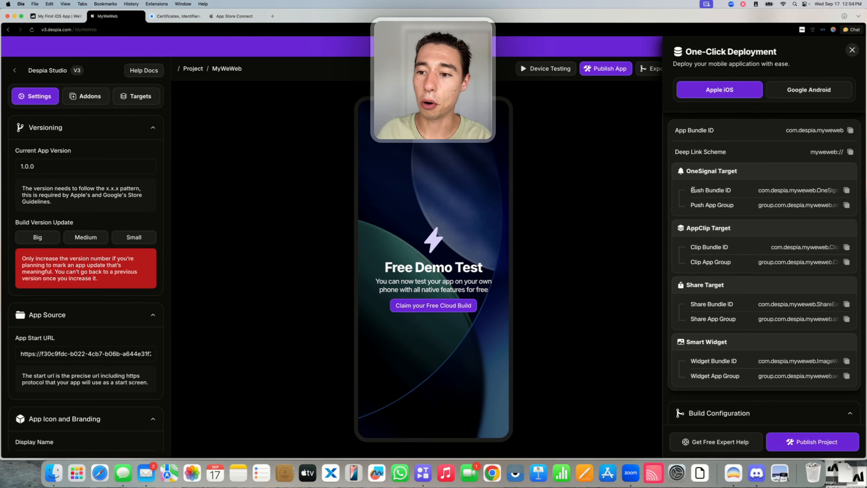
drag(694, 191, 733, 192)
click(733, 191)
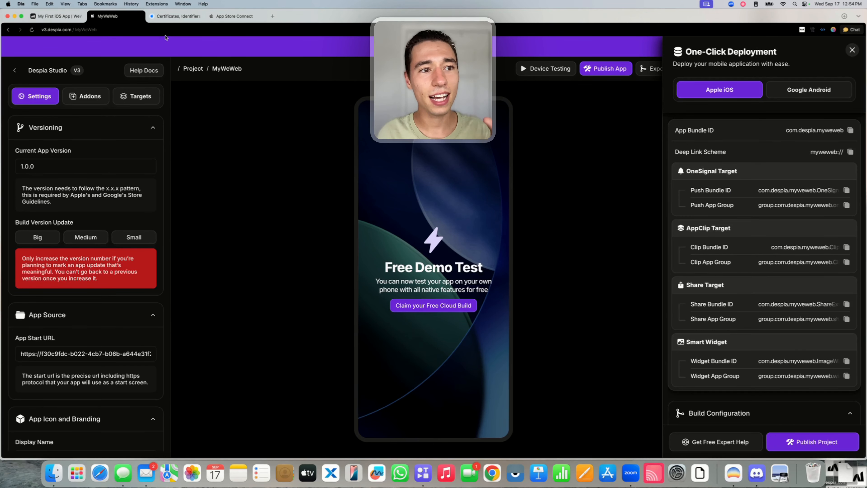
click(172, 16)
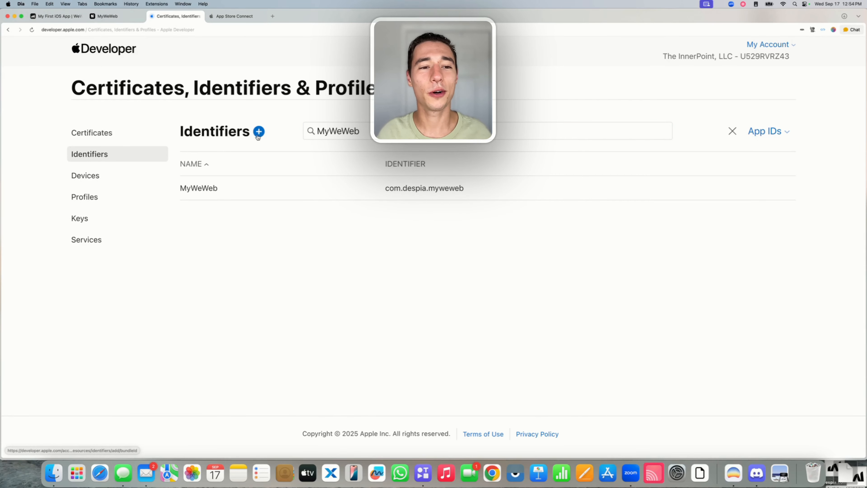
drag(185, 131, 255, 133)
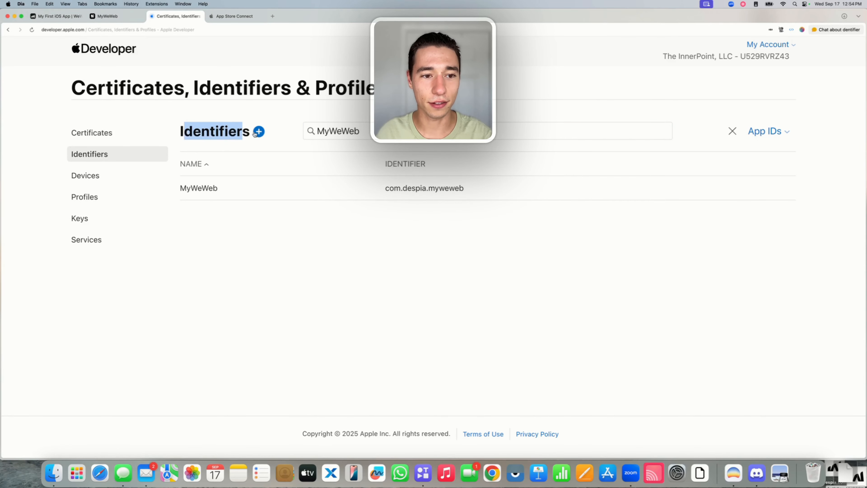
click(258, 131)
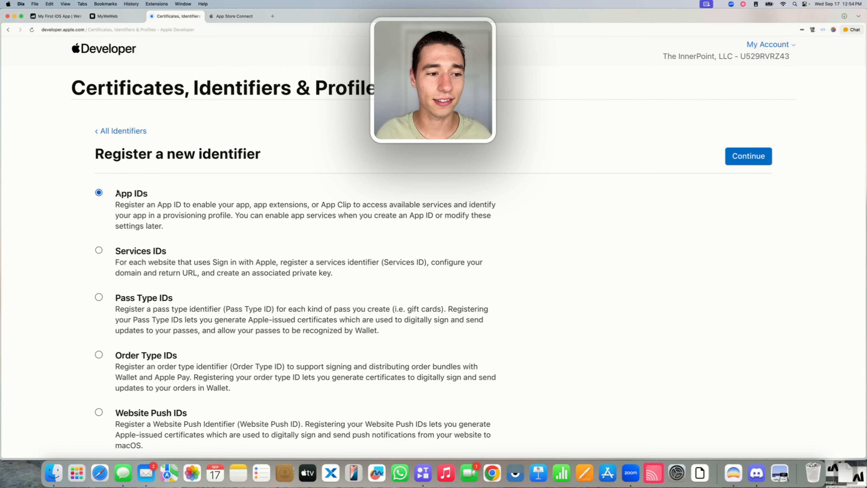
drag(117, 194, 160, 192)
click(199, 190)
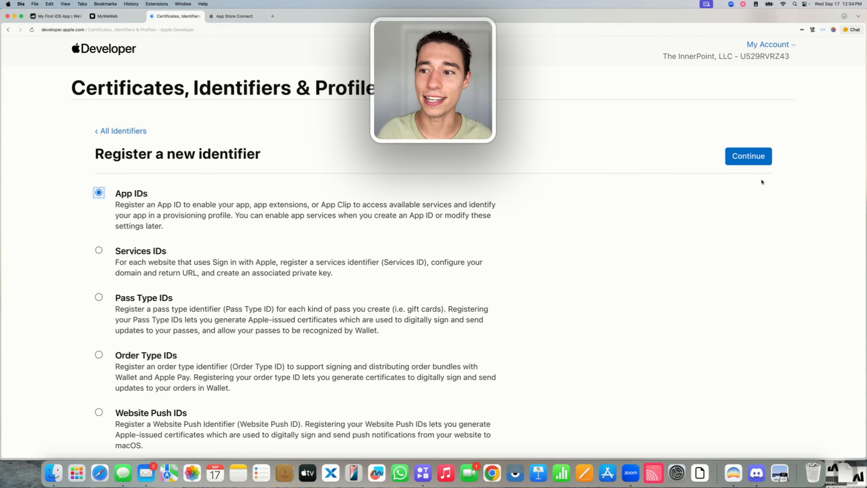
click(748, 157)
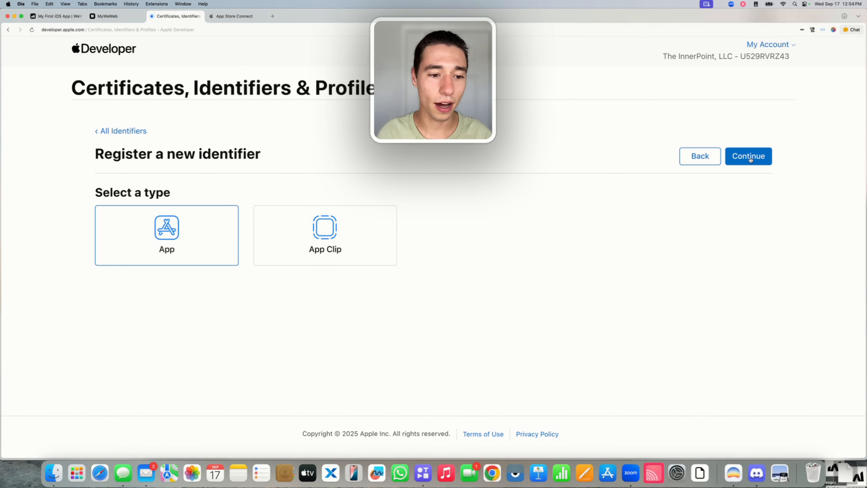
click(749, 157)
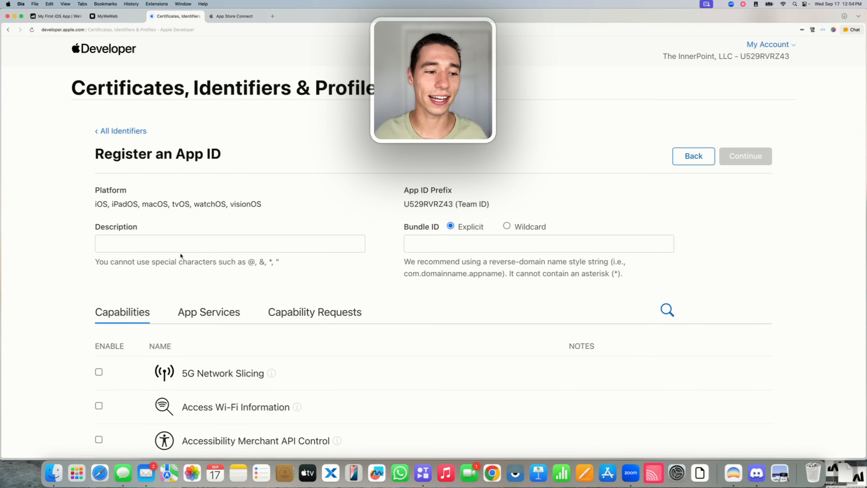
Set the explicit Bundle ID to com.despia.myweweb.OneSignalNotificationServiceExtension and the description to MyWeWeb OneSignal Bundle ID.
click(432, 244)
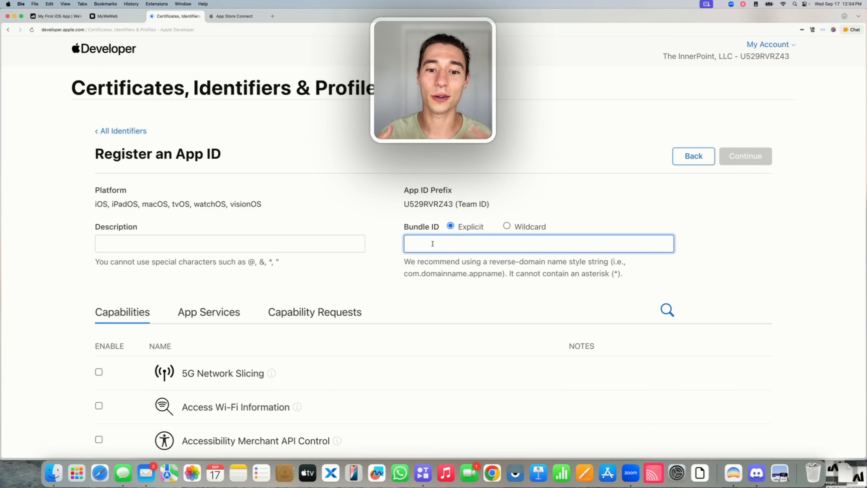
text(com.despia.myweweb.OneSignalNotificationServiceExtension)
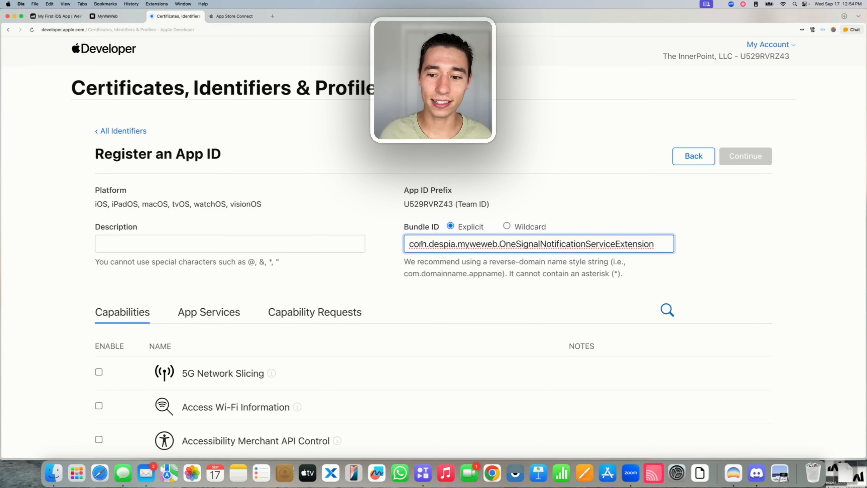
click(381, 226)
click(310, 247)
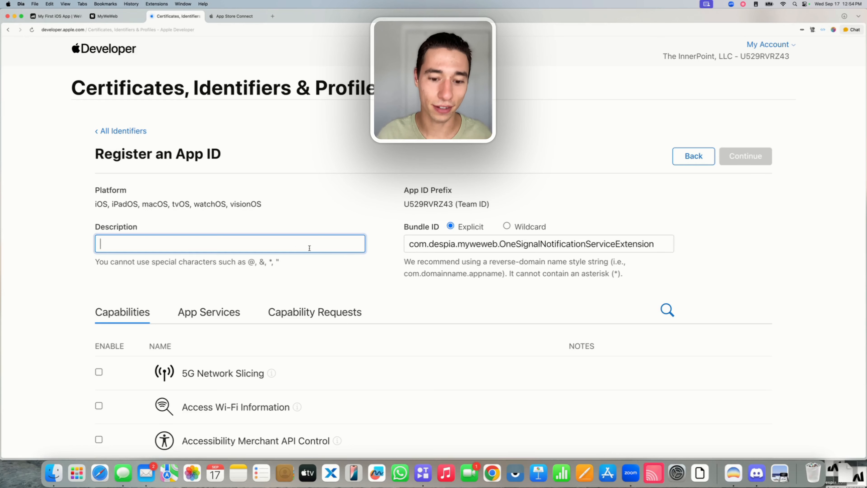
text(My)
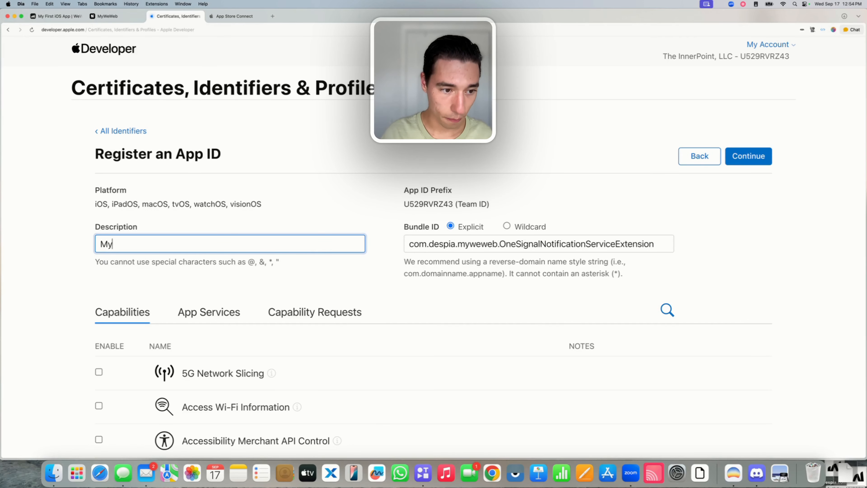
text(WeWeb )
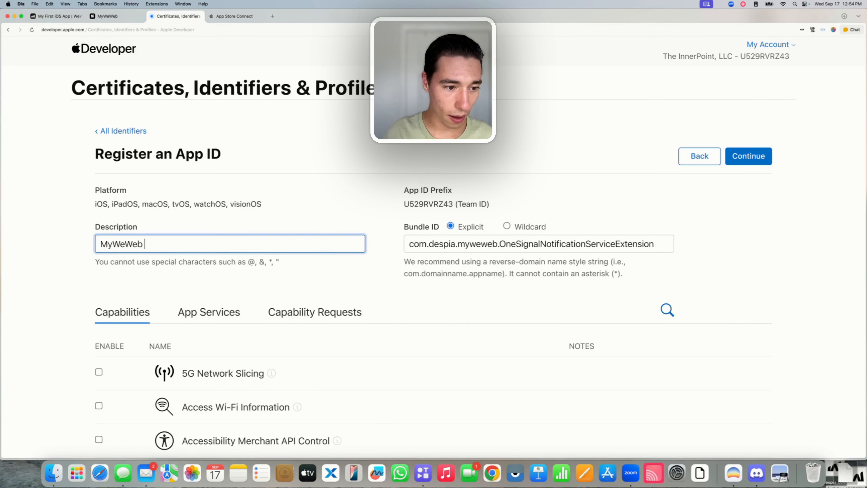
text(OneSign)
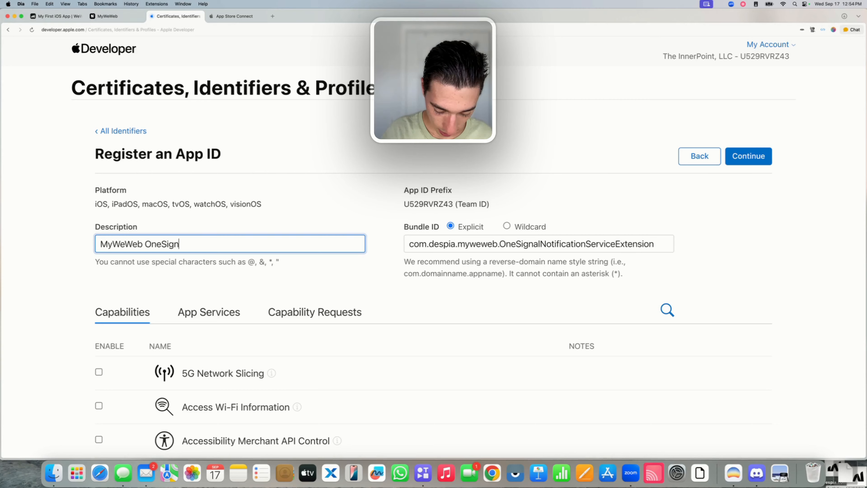
text(al Bundle ID)
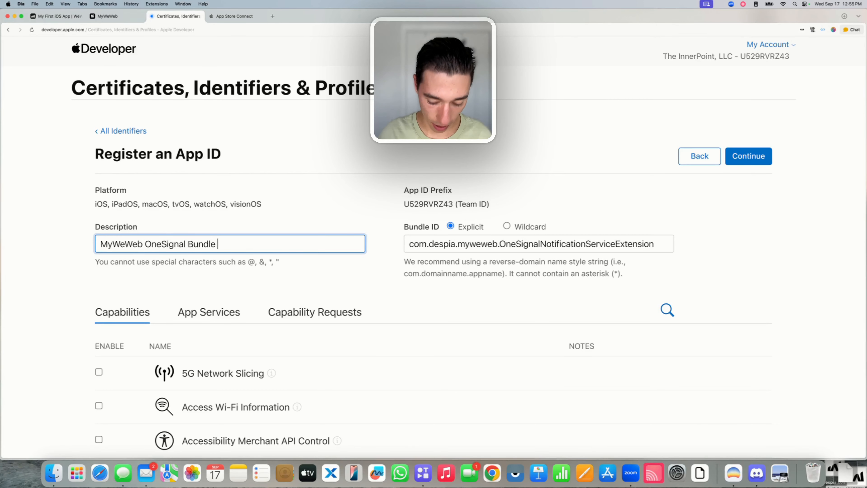
click(367, 238)
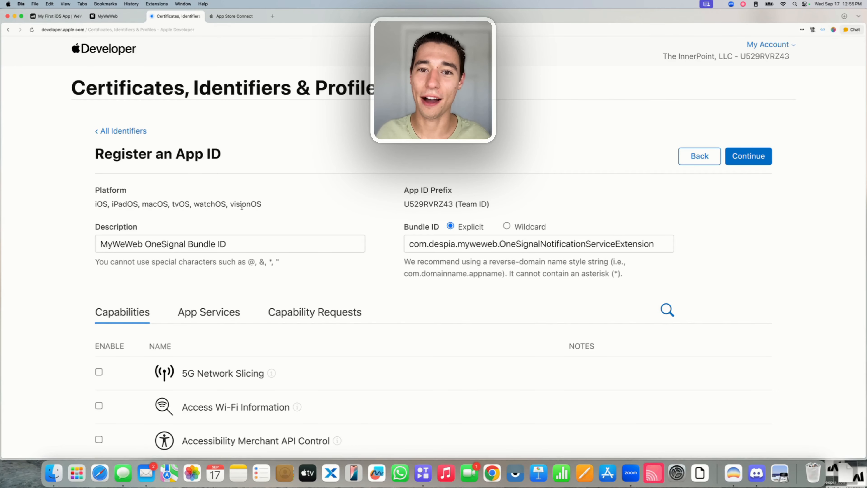
click(223, 240)
Enable the App Groups and Associated Domains capabilities for the OneSignal App ID.
scroll(227, 191, down, 5)
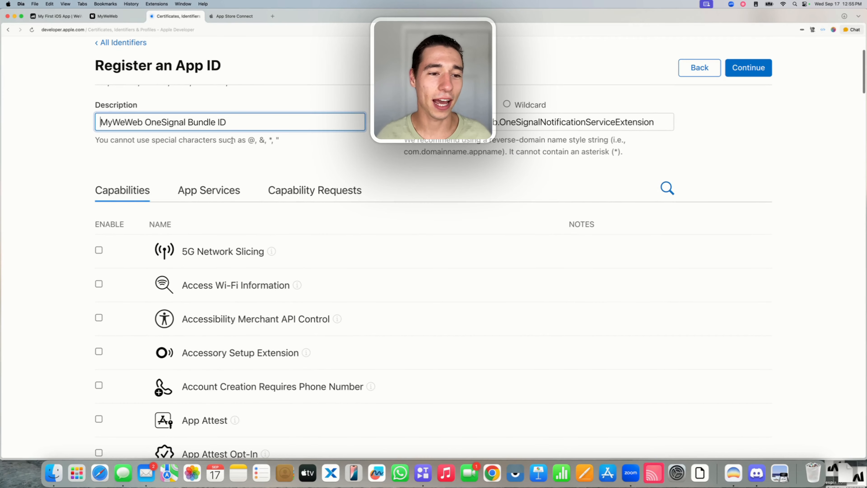
click(228, 148)
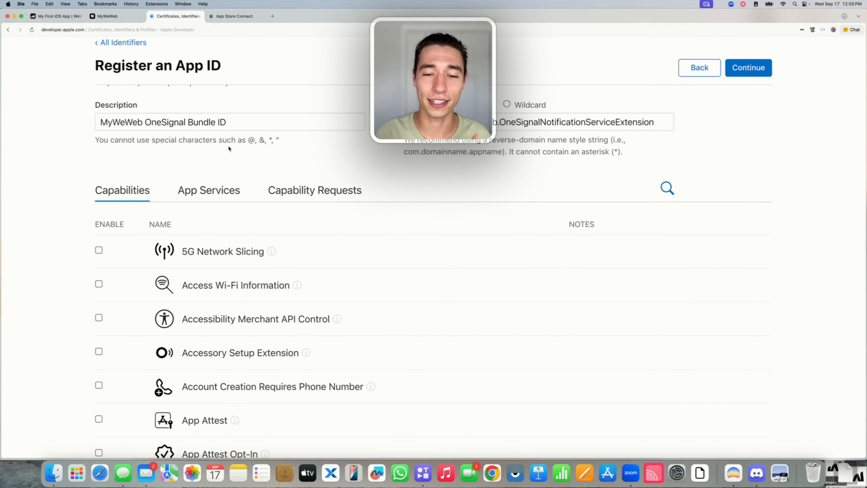
scroll(228, 147, down, 6)
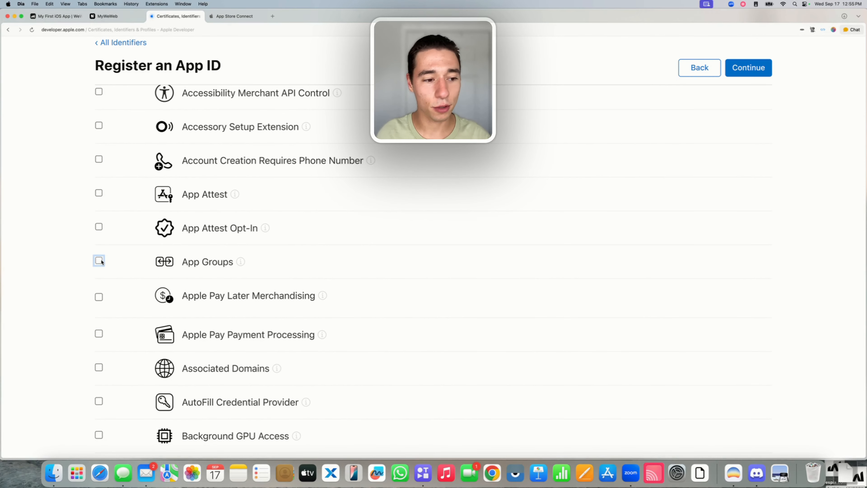
click(99, 261)
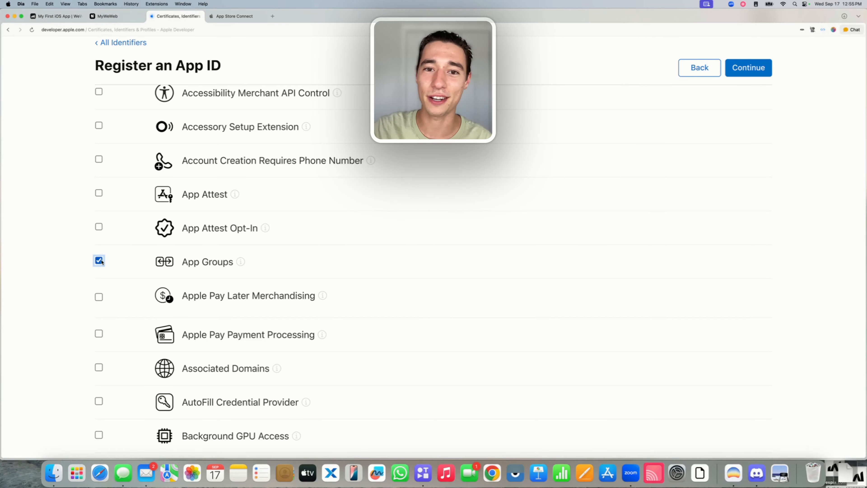
scroll(212, 239, down, 3)
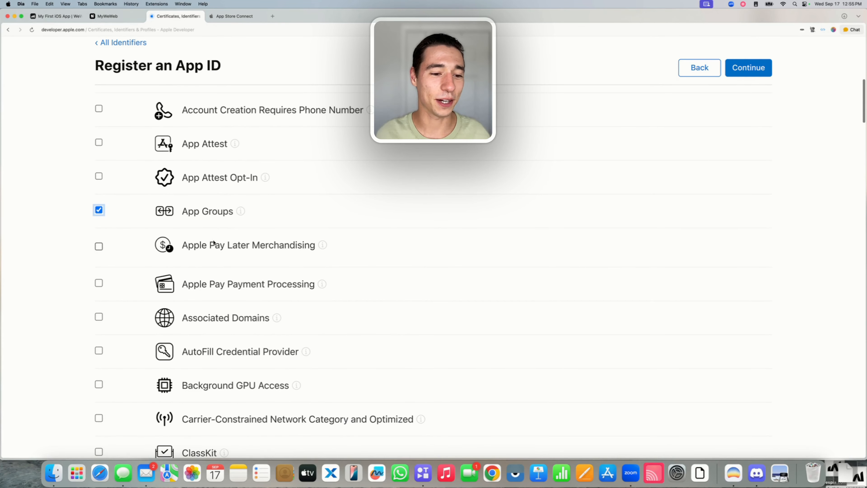
click(99, 292)
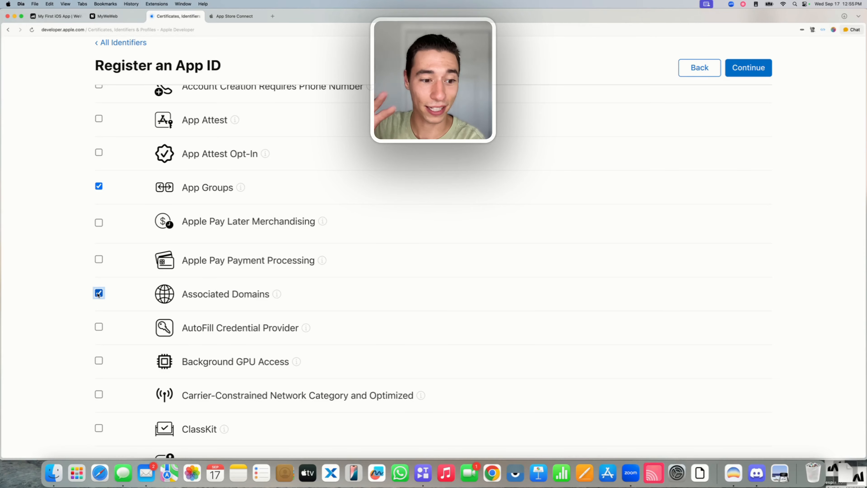
Enable Push Notifications with the Broadcast Capability option for the OneSignal App ID.
scroll(142, 380, down, 8)
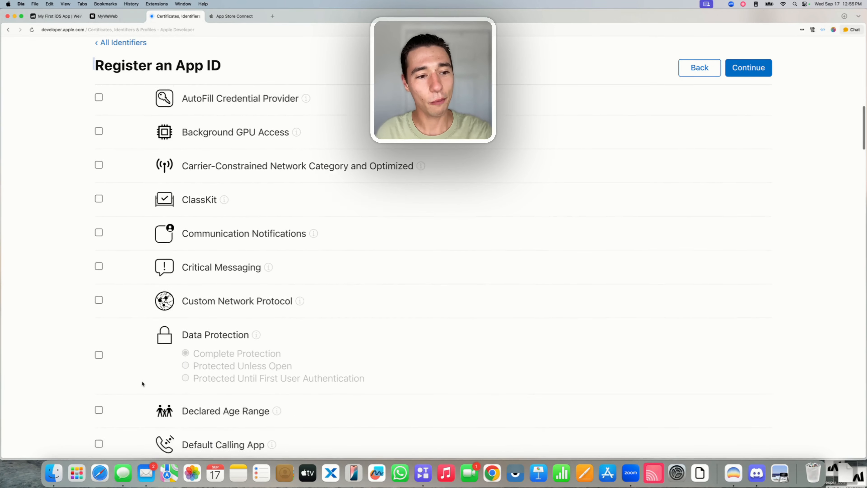
scroll(142, 383, down, 14)
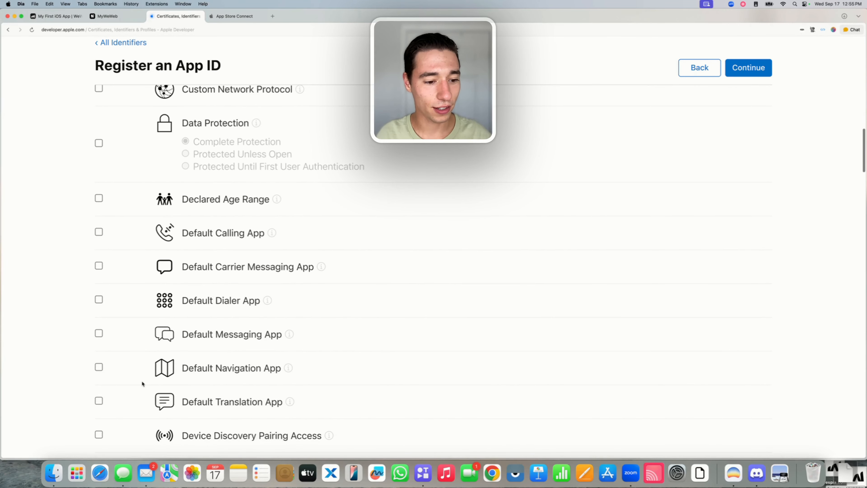
scroll(142, 384, down, 20)
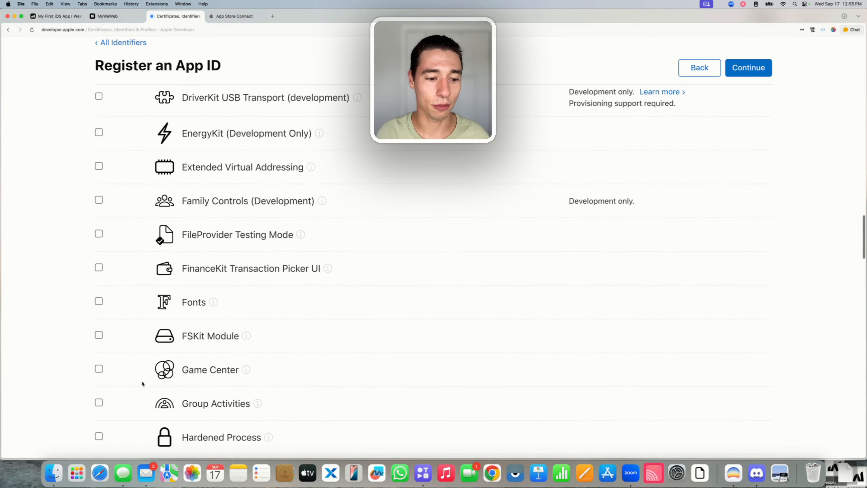
scroll(142, 383, down, 17)
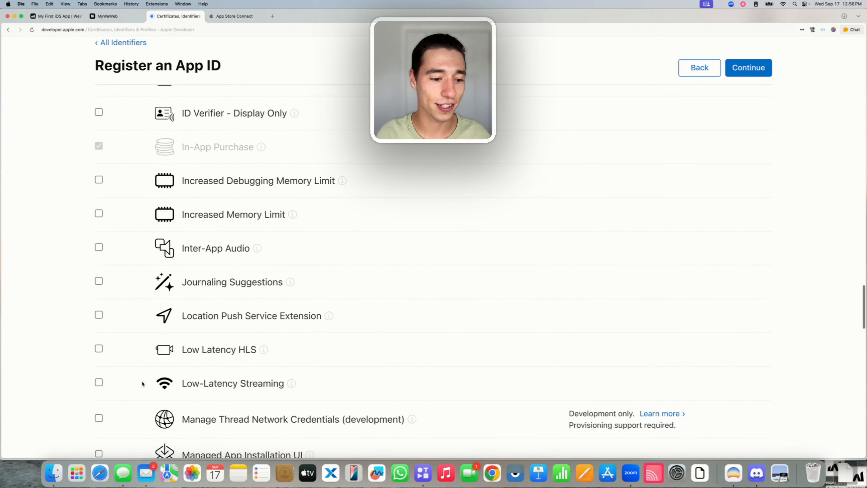
scroll(142, 383, down, 18)
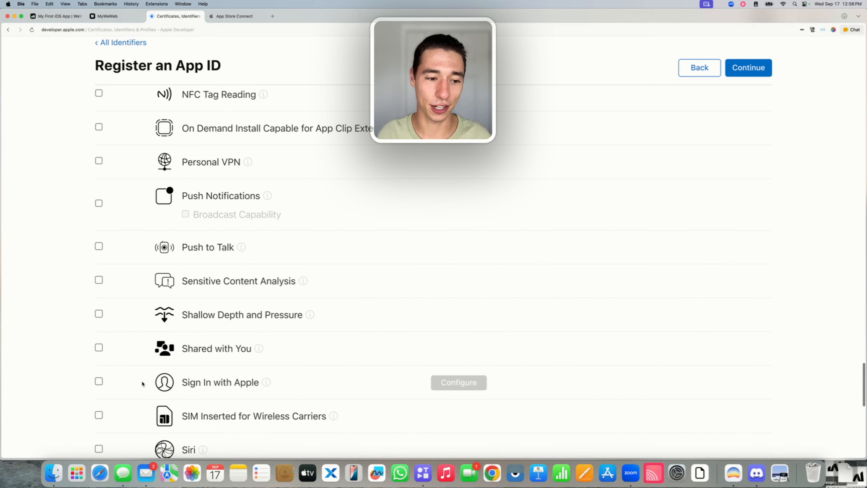
click(99, 203)
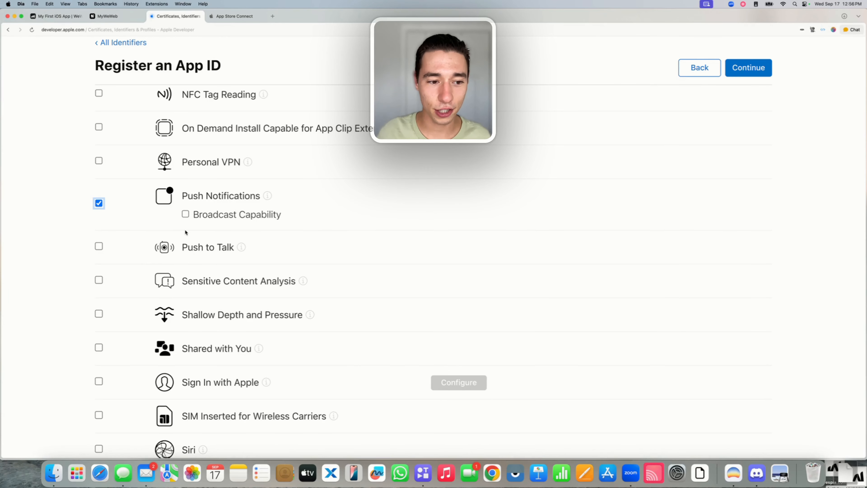
click(186, 215)
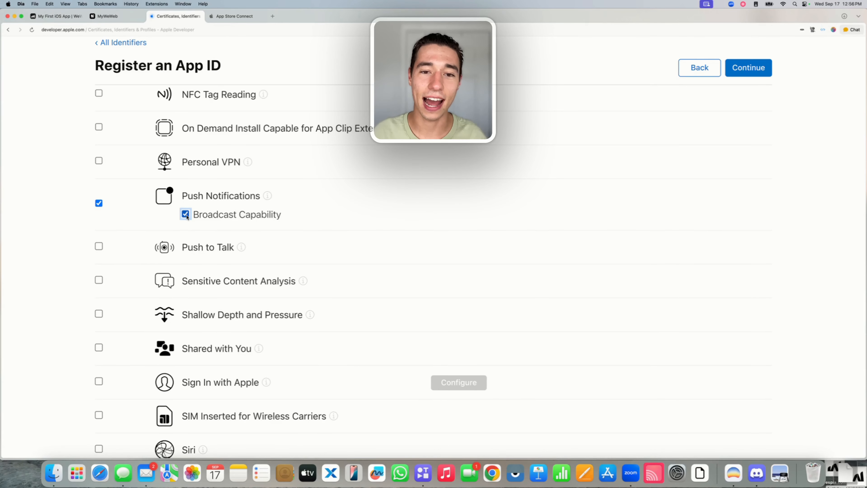
click(822, 152)
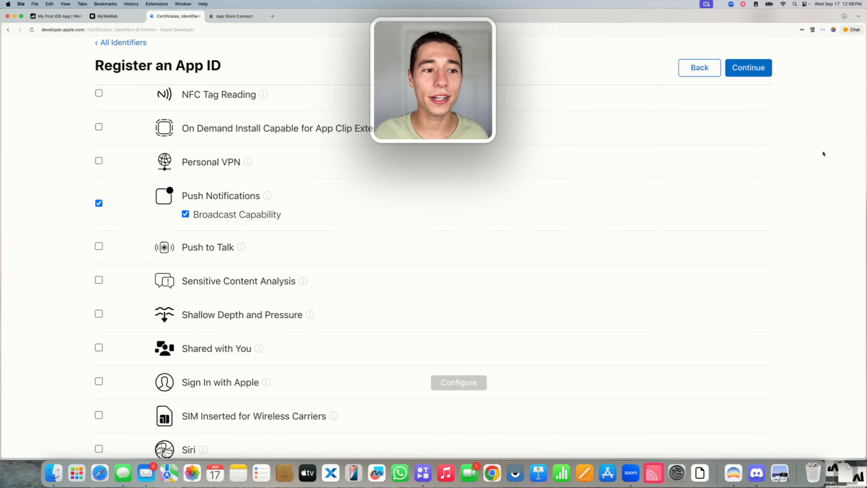
Continue to the confirmation of the OneSignal App ID and register it.
scroll(605, 233, up, 20)
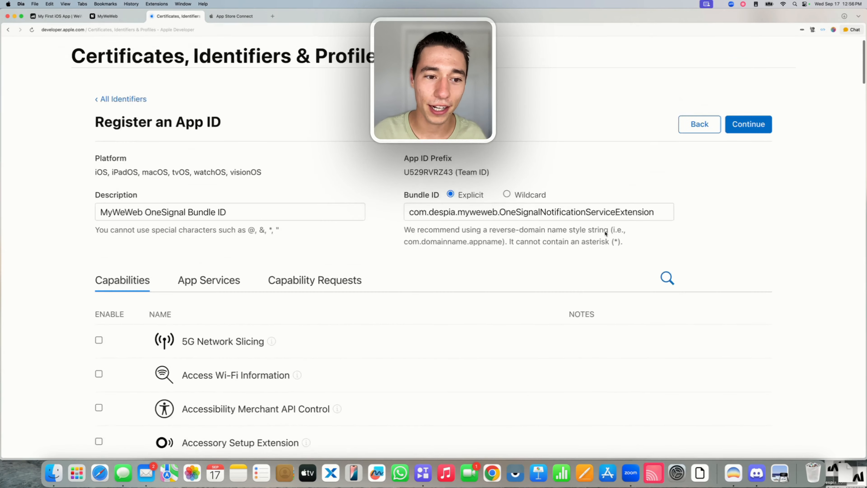
scroll(605, 233, up, 2)
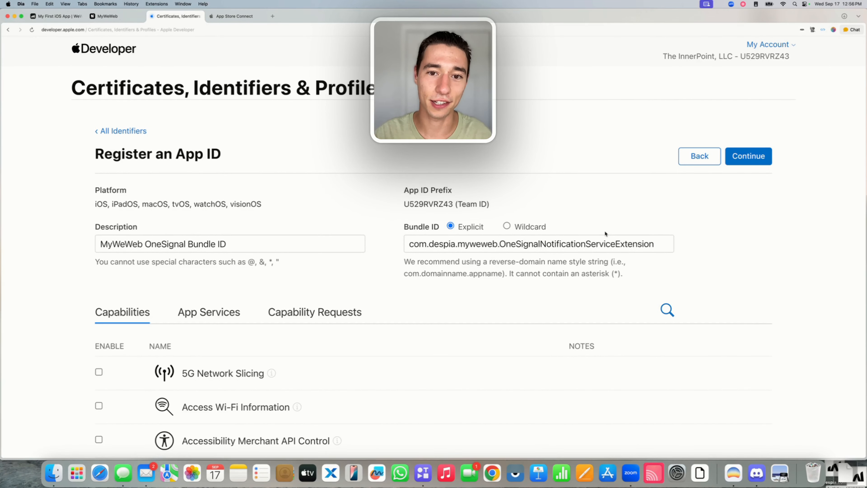
click(745, 158)
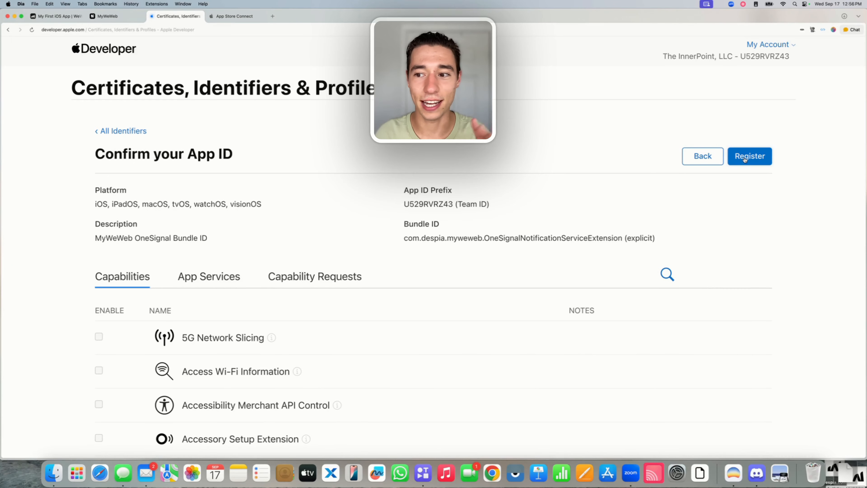
click(745, 159)
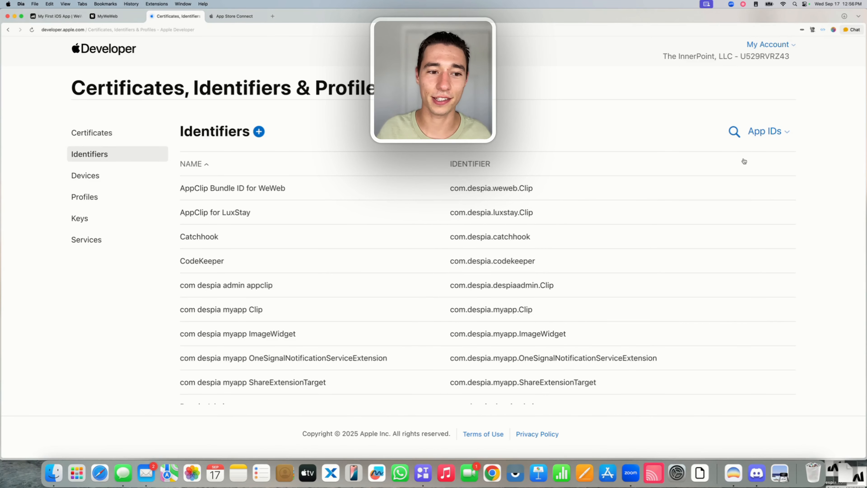
Search the registered App IDs for MyWeWeb.
click(734, 131)
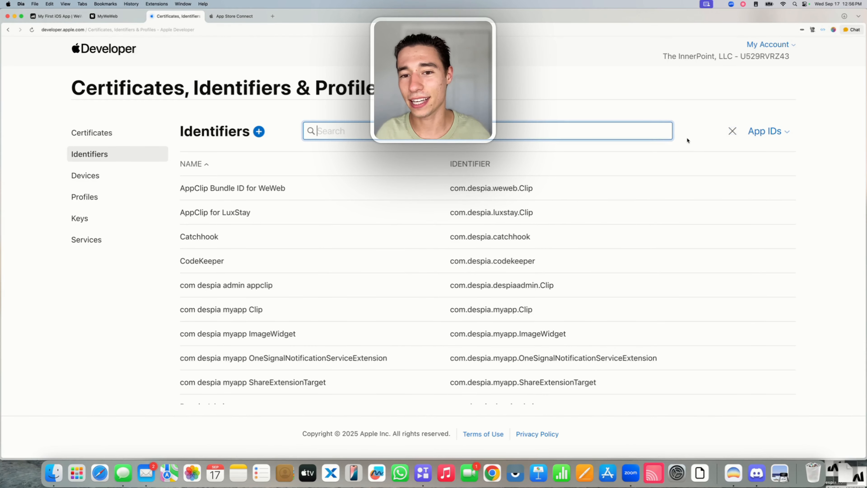
text(My)
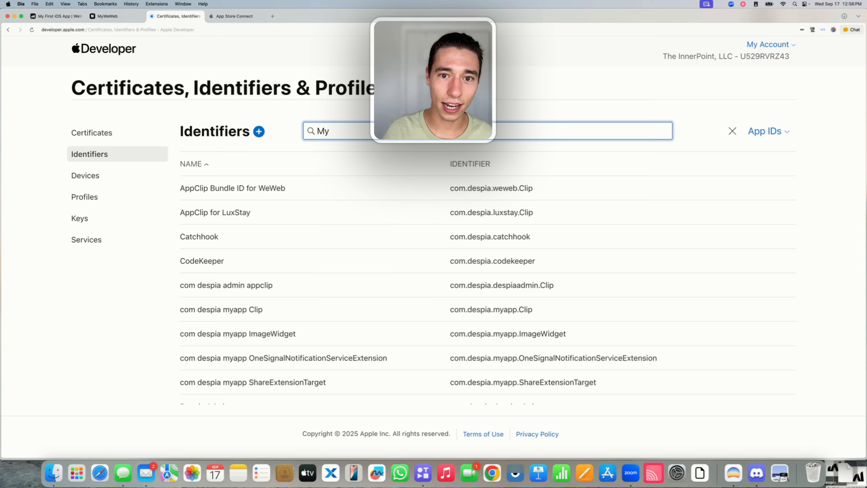
text(WeWeb)
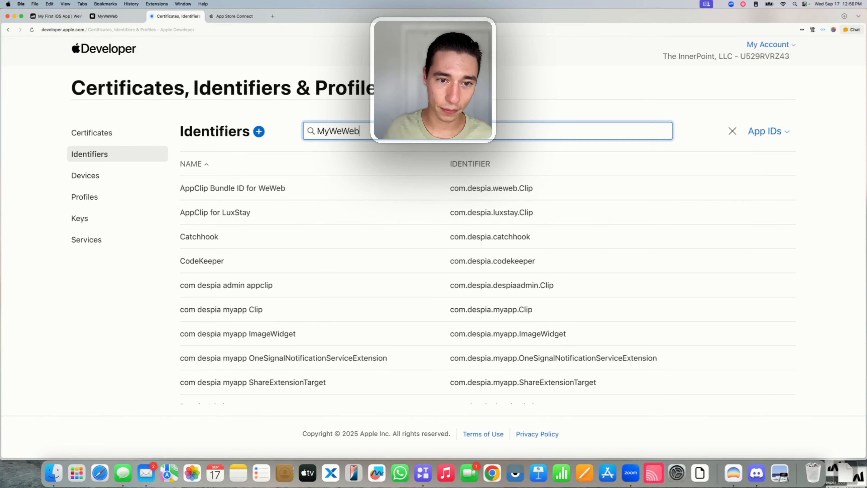
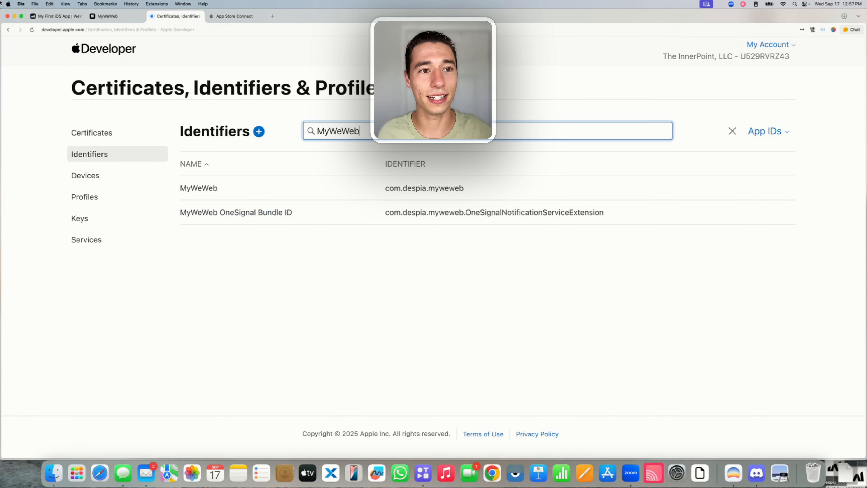
Switch to the Despia project's targets and try the Smart Widget, AppClip and Share into App dependencies on and off.
click(108, 16)
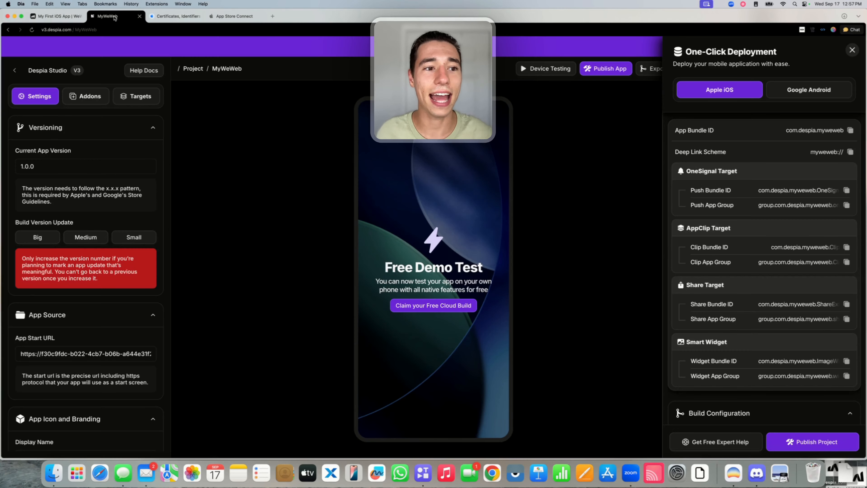
click(152, 100)
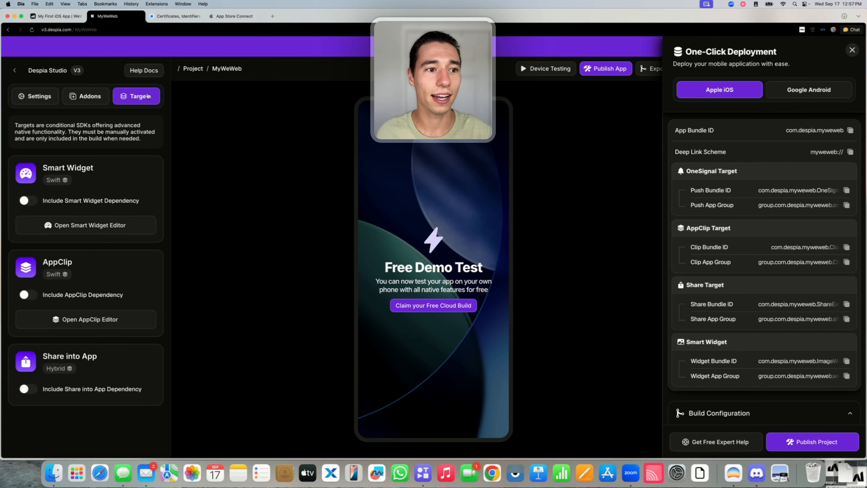
click(28, 201)
click(28, 201)
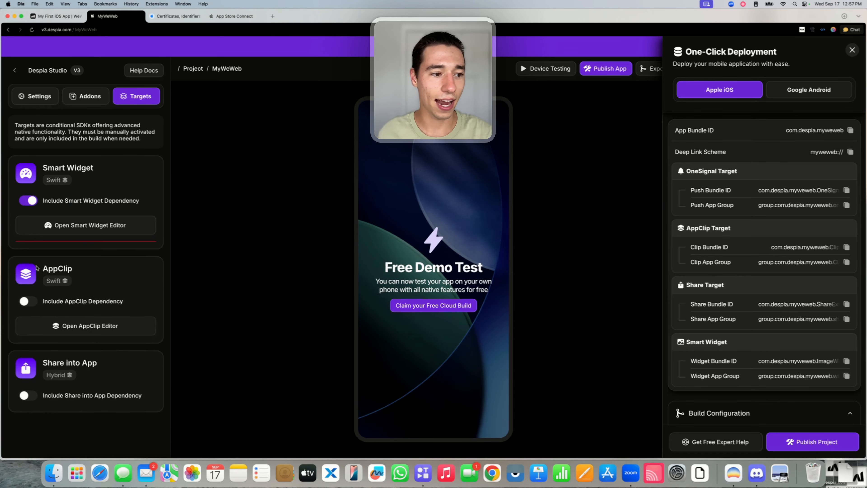
click(28, 295)
click(28, 295)
click(27, 389)
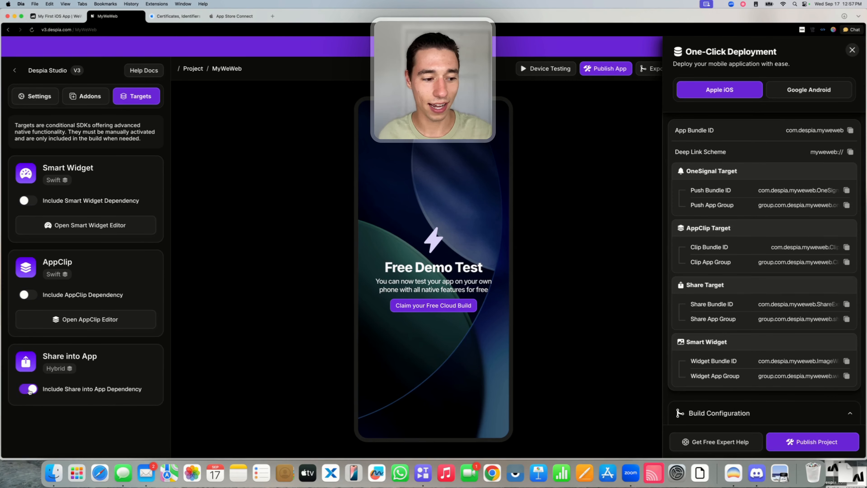
click(27, 389)
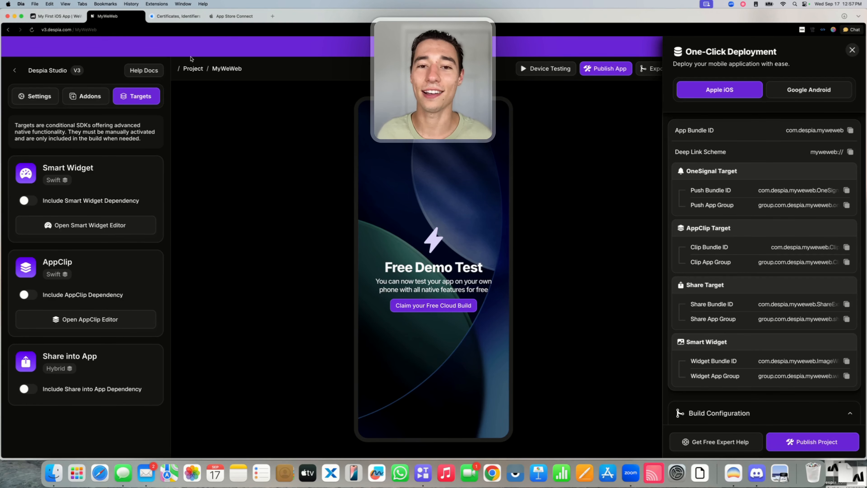
Start registering a new identifier in Apple Developer, and copy the OneSignal target's Push App Group identifier from Despia.
click(174, 17)
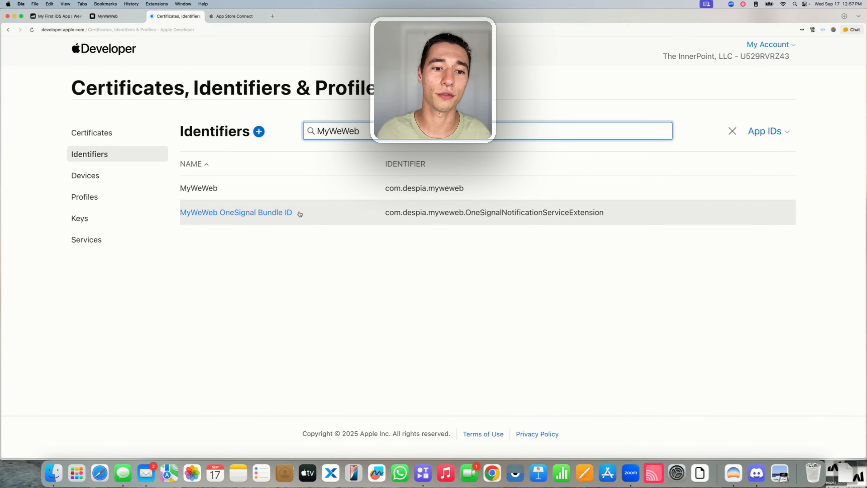
click(259, 132)
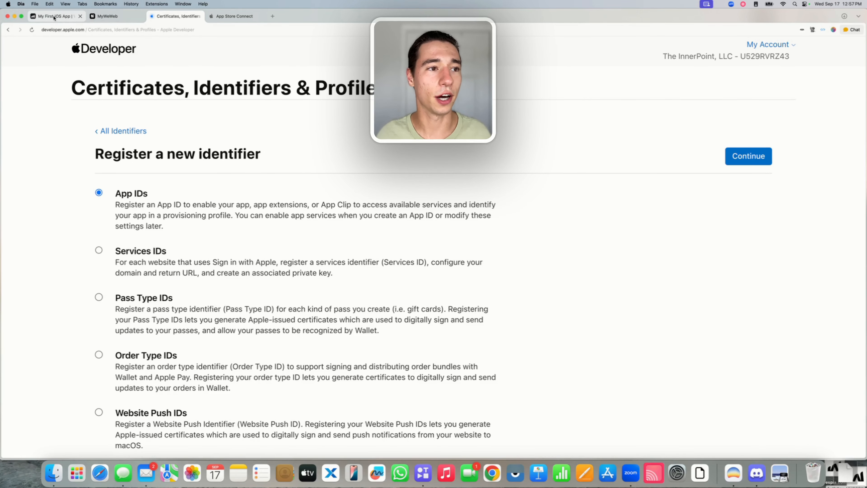
click(108, 16)
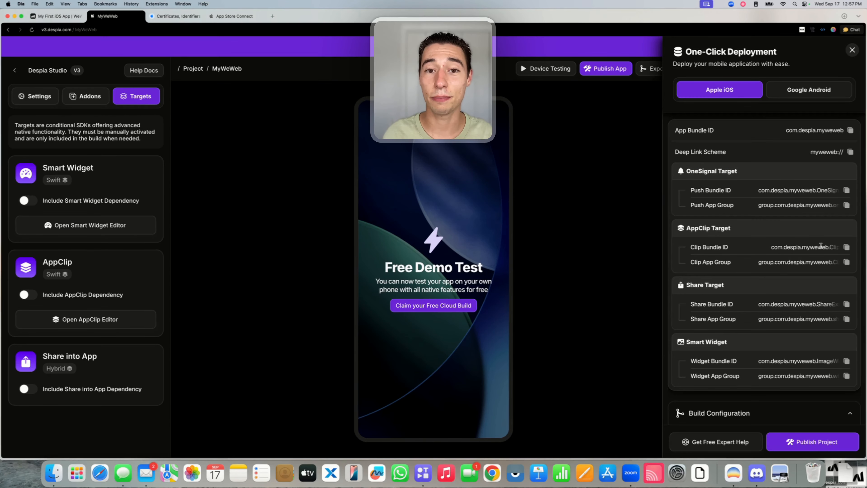
drag(686, 170, 747, 175)
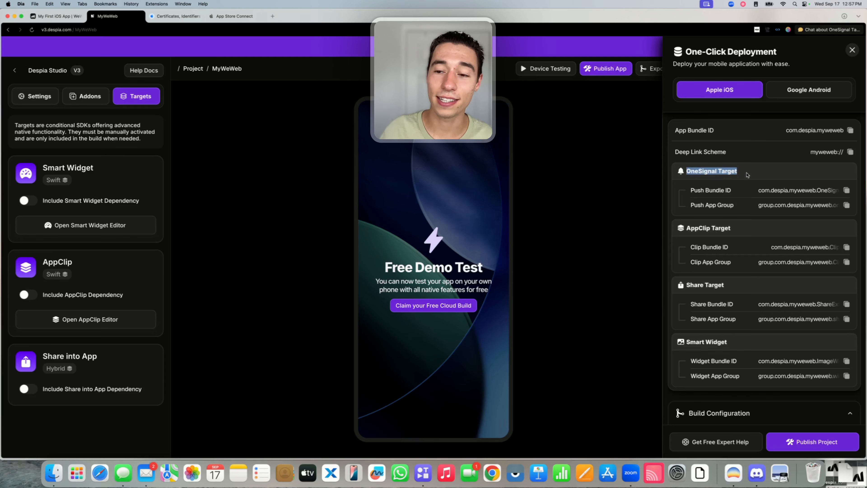
click(722, 208)
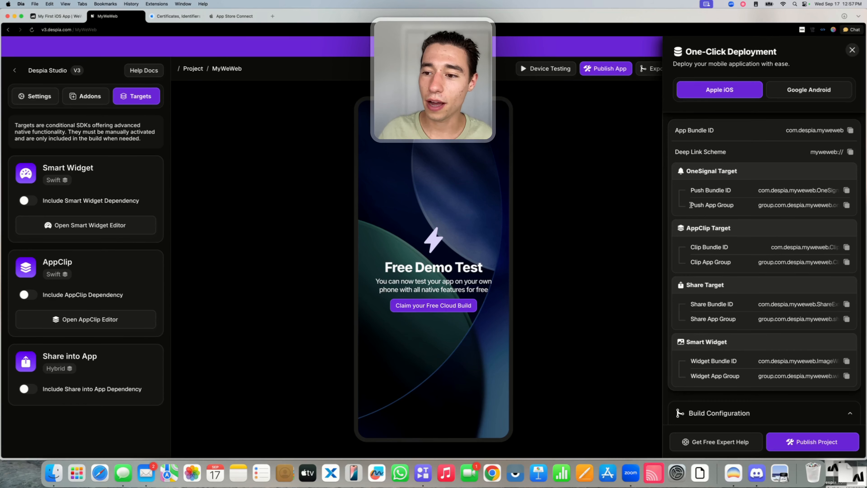
drag(689, 205, 740, 205)
click(757, 207)
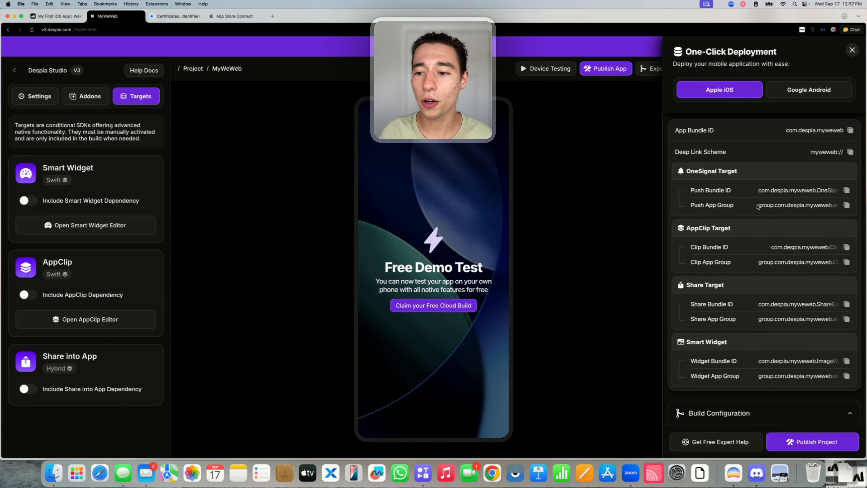
drag(704, 190, 731, 190)
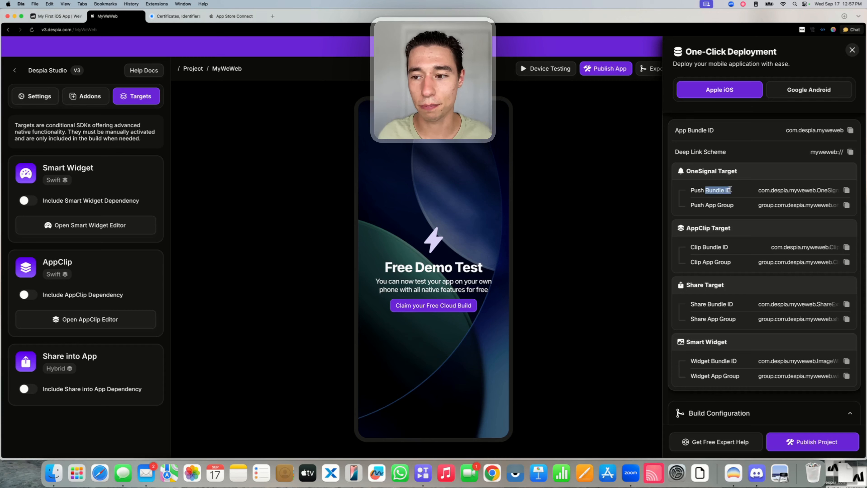
click(741, 194)
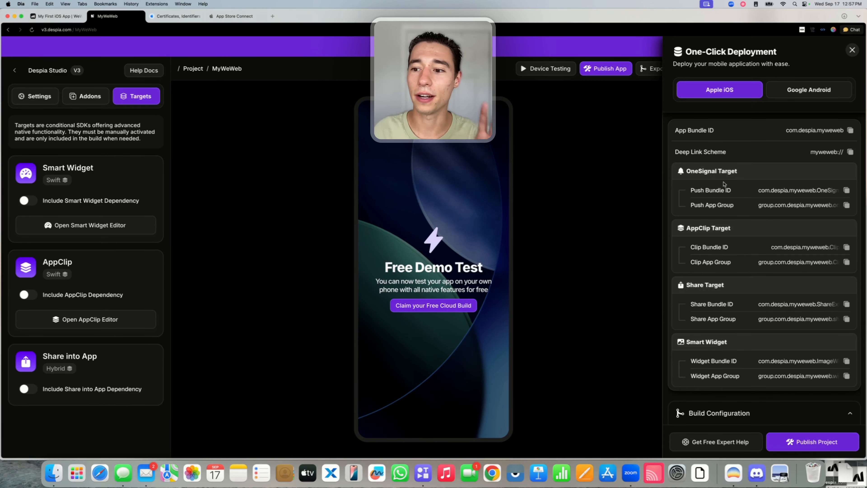
triple_click(717, 168)
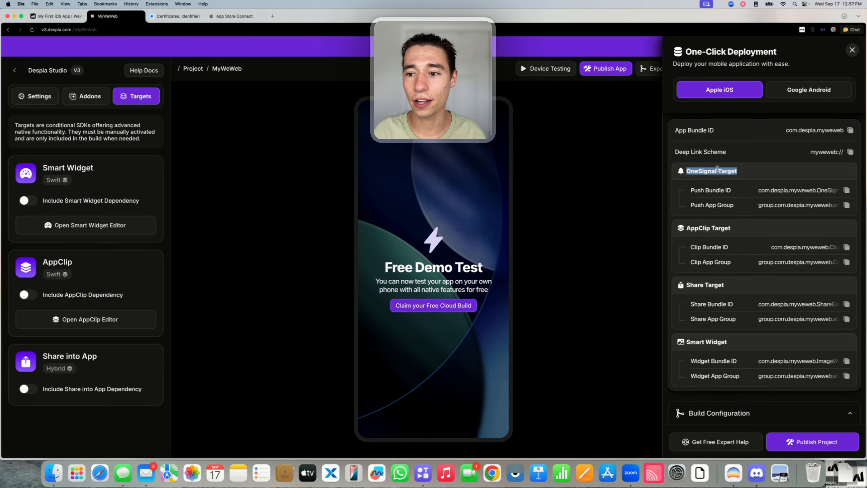
click(738, 172)
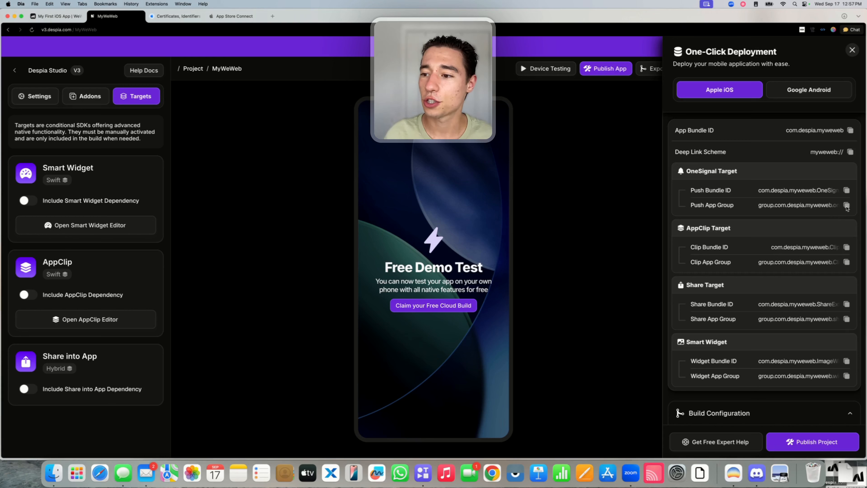
triple_click(813, 204)
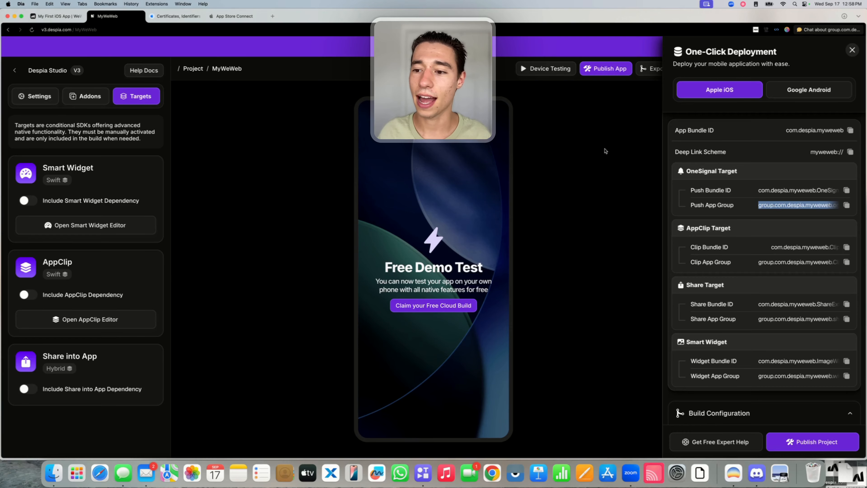
Return to Apple Developer, choose App Groups as the type of the new identifier and continue to its registration form.
click(169, 17)
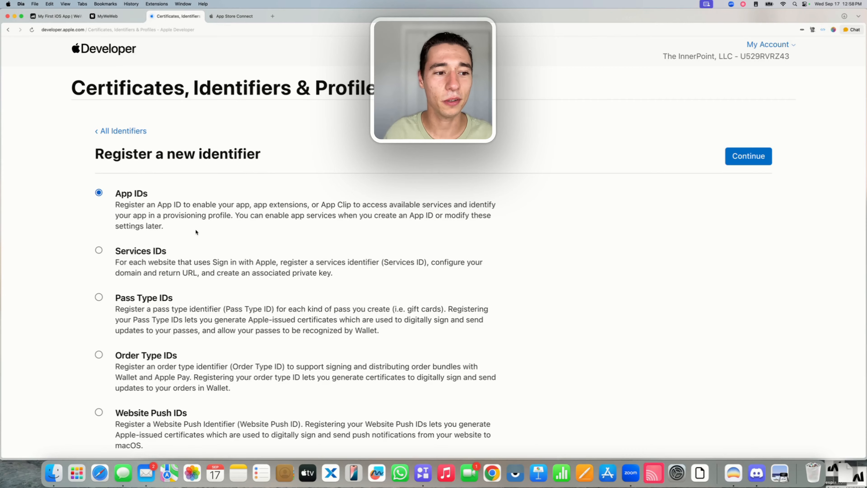
drag(116, 196, 173, 197)
click(173, 196)
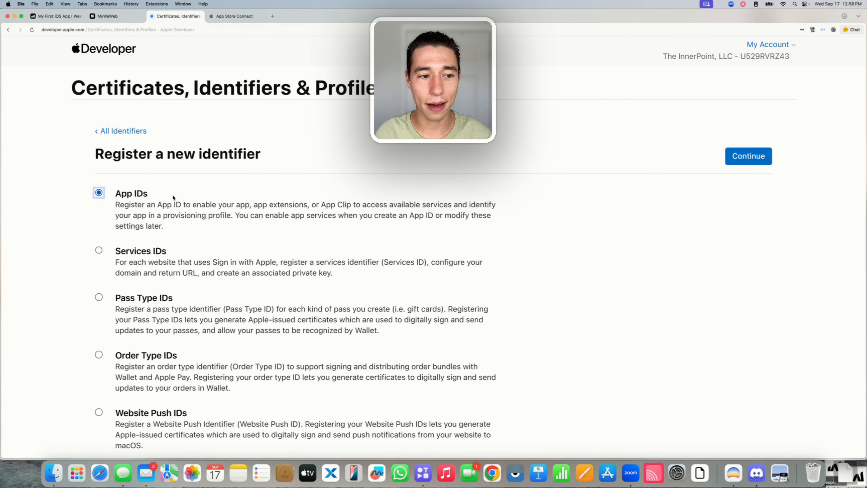
scroll(173, 219, down, 5)
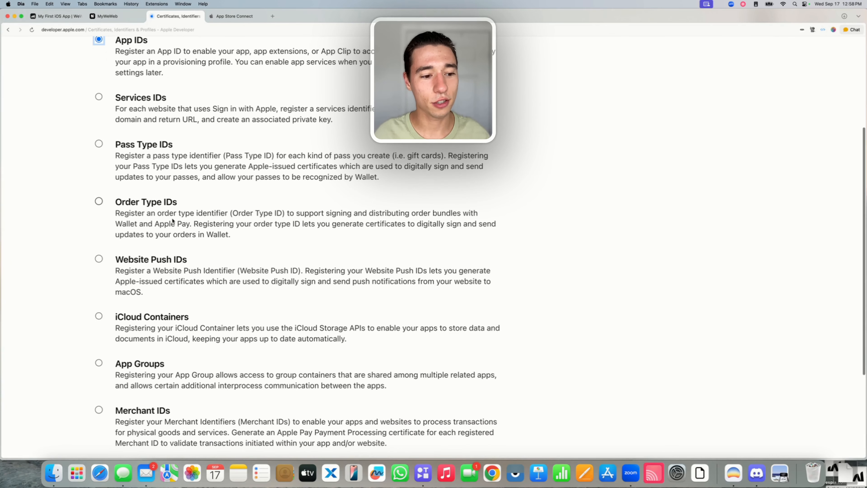
scroll(173, 221, down, 4)
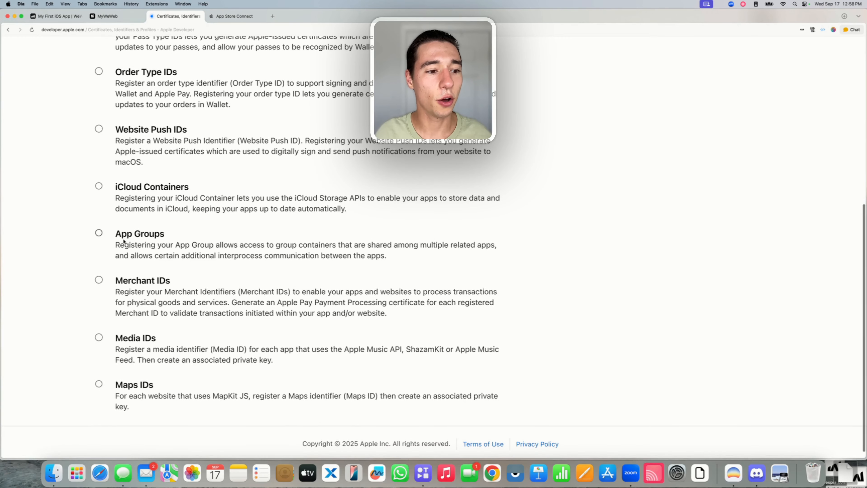
drag(116, 234, 171, 240)
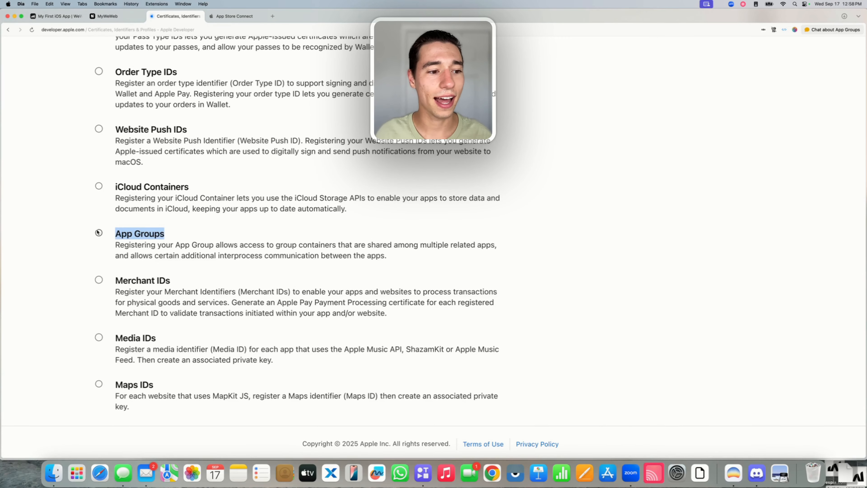
click(98, 233)
click(85, 246)
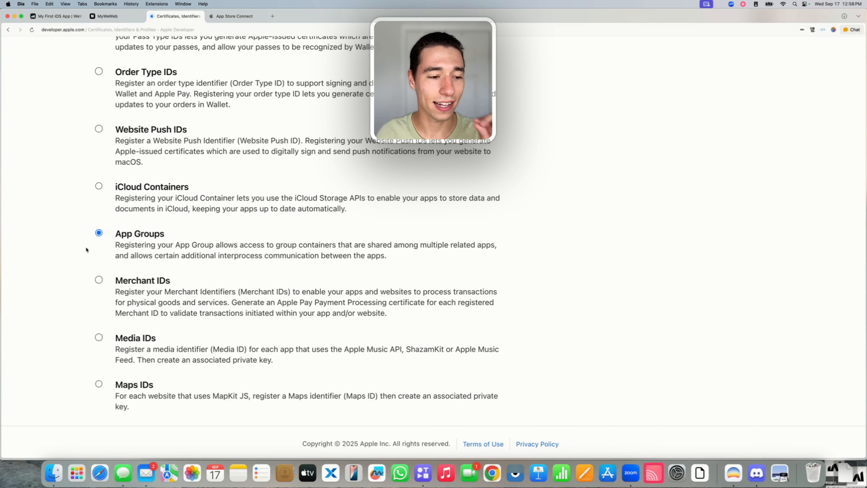
scroll(86, 246, up, 10)
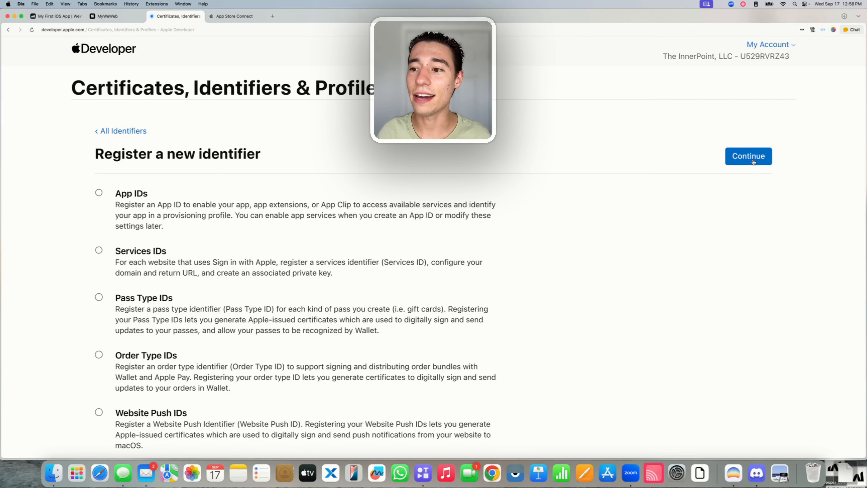
click(753, 160)
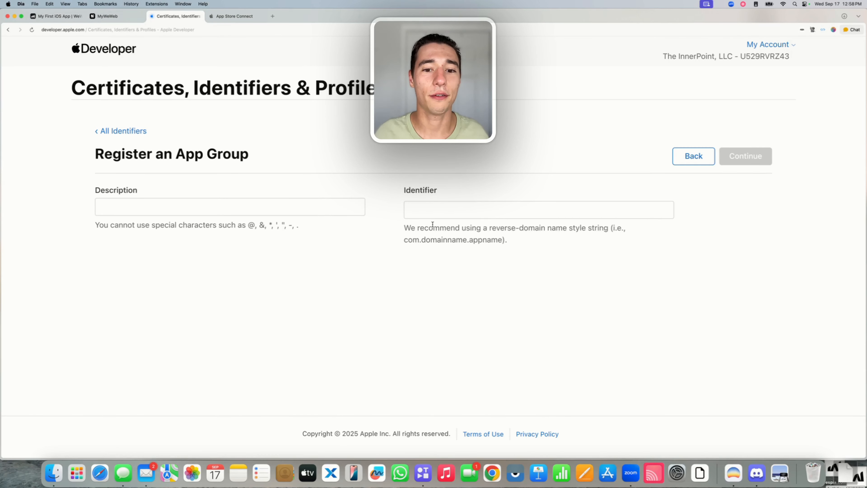
Set the App Group's identifier to group.com.despia.myweweb.onesignal.
click(431, 209)
text(group.com.despia.myweweb.onesignal)
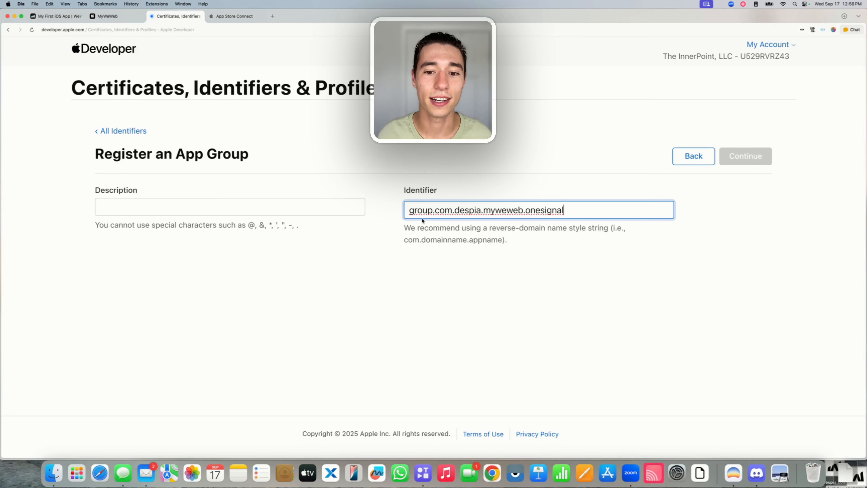
click(375, 259)
Set the App Group's description to "AppGroup for MyWeWeb for OneSignal" and complete its registration.
click(167, 208)
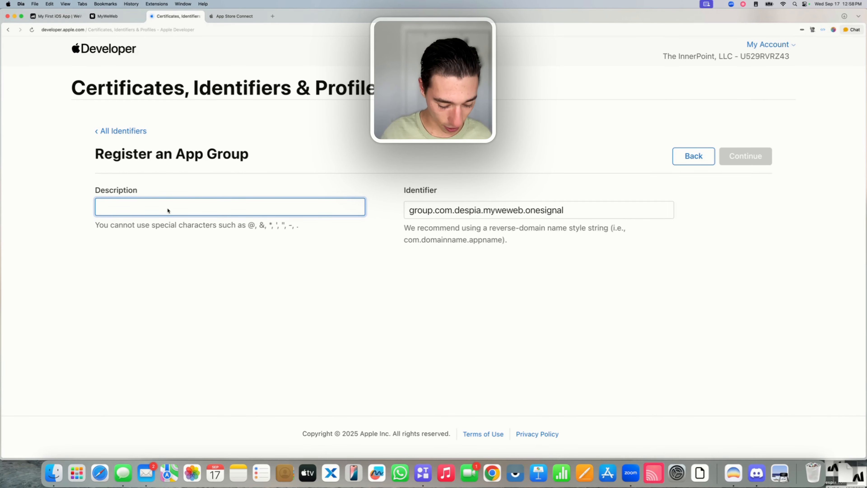
text(AppGrou)
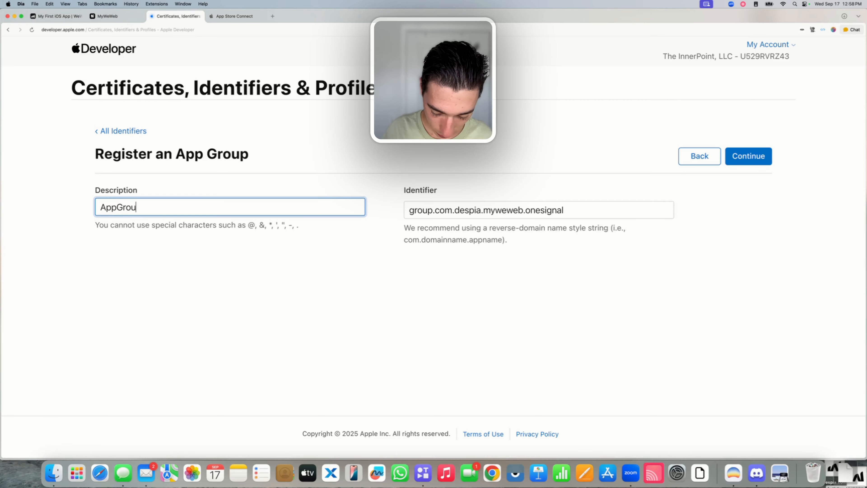
text(p for)
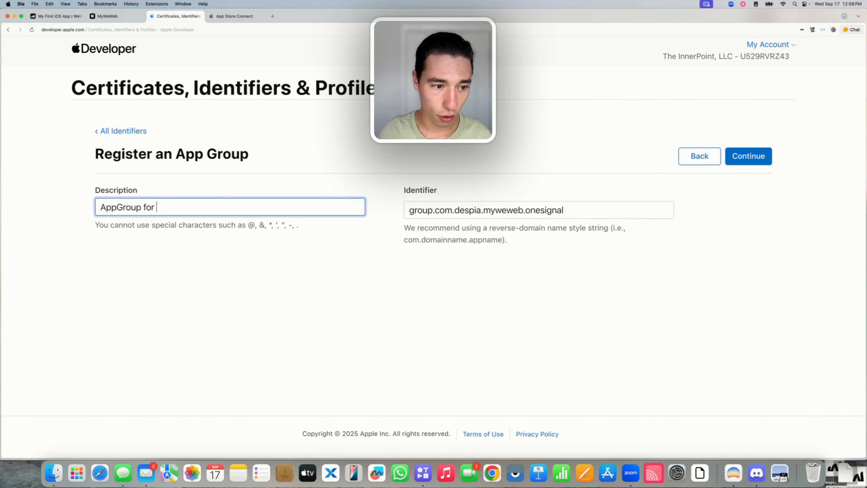
text( My)
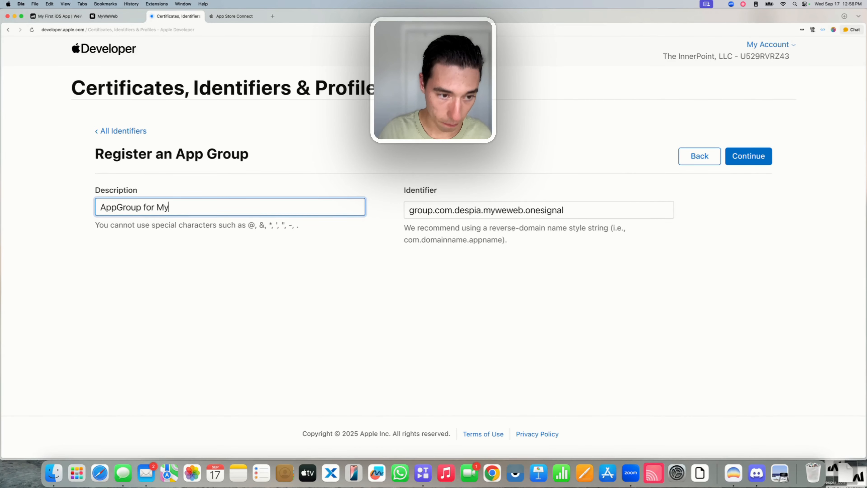
text(WeWeb)
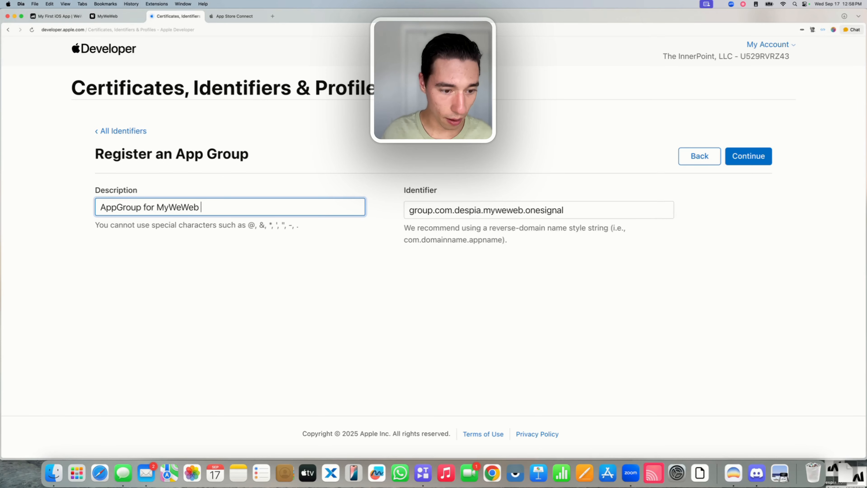
text( for One)
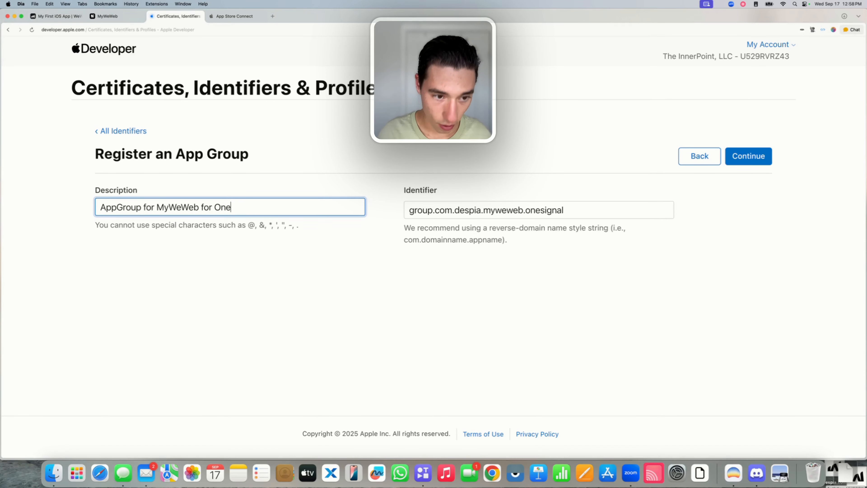
text(Signal)
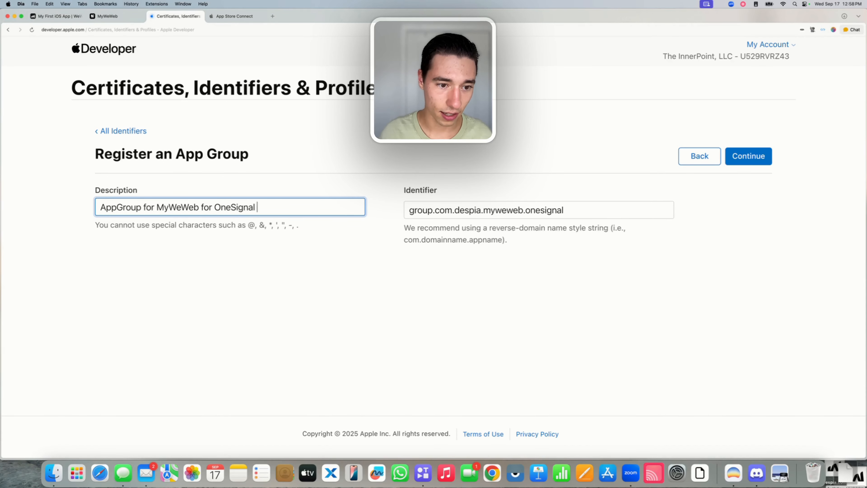
click(256, 347)
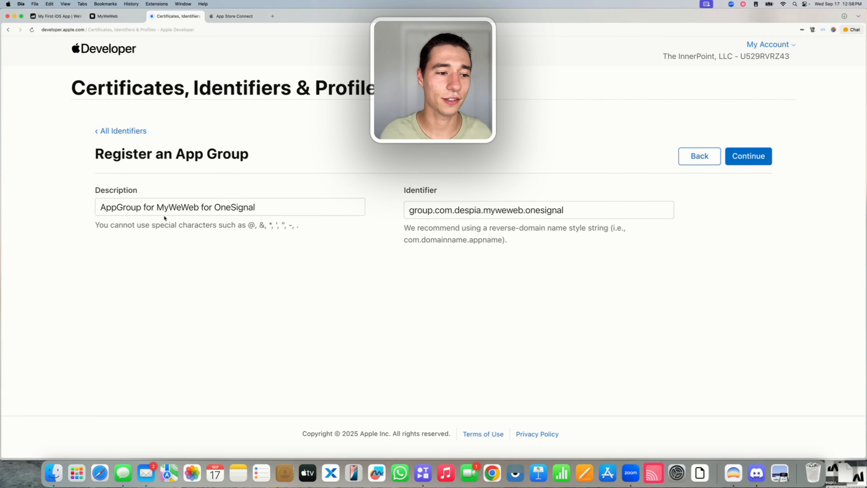
triple_click(149, 207)
click(185, 300)
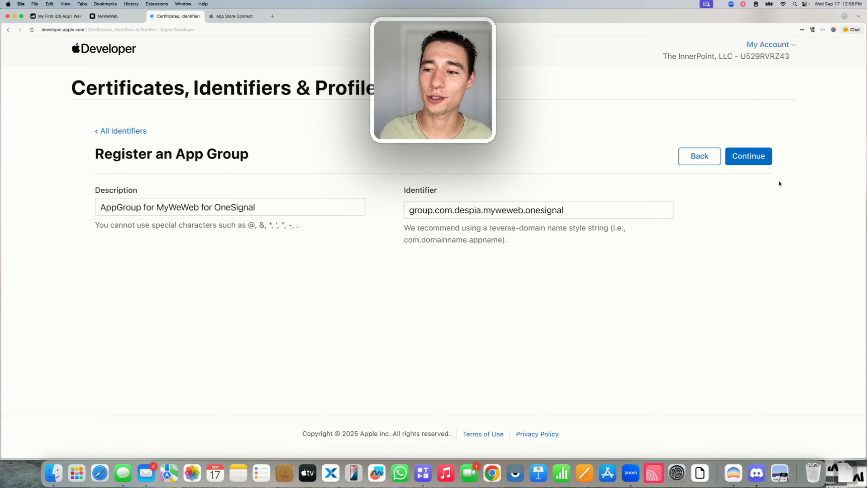
click(748, 157)
click(748, 157)
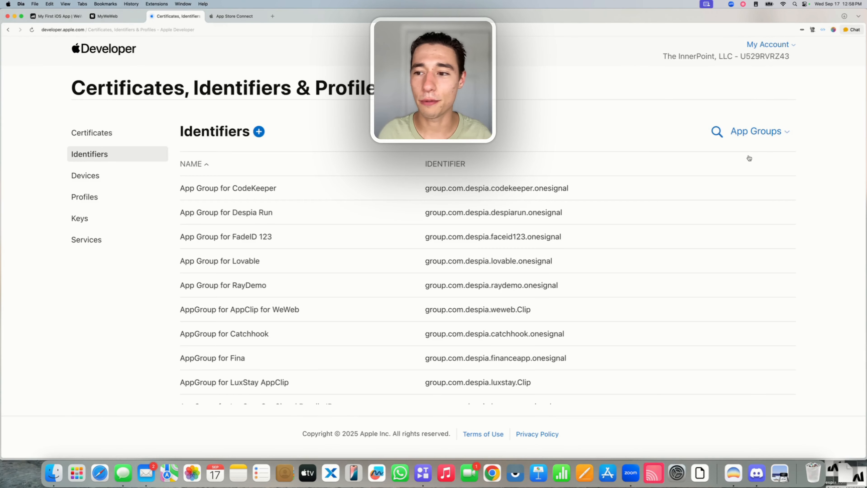
Switch to Despia and review the App Bundle ID and the OneSignal target's Push Bundle ID and Push App Group.
click(108, 16)
drag(790, 130, 734, 54)
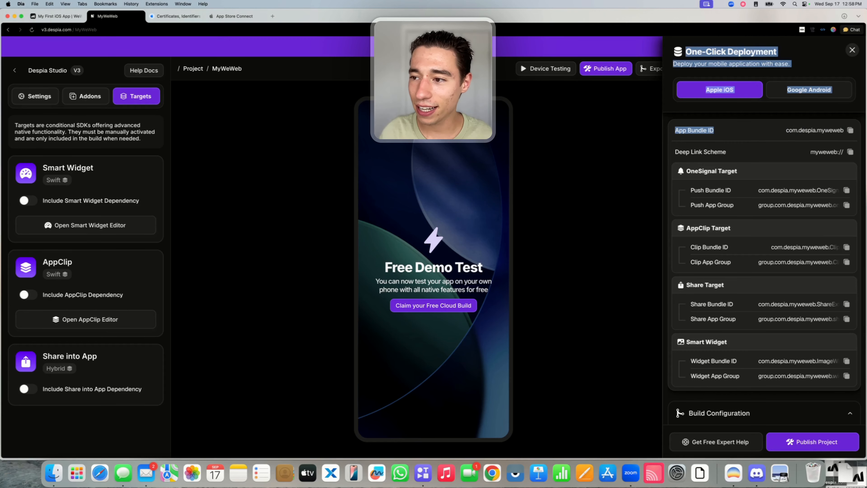
double_click(809, 131)
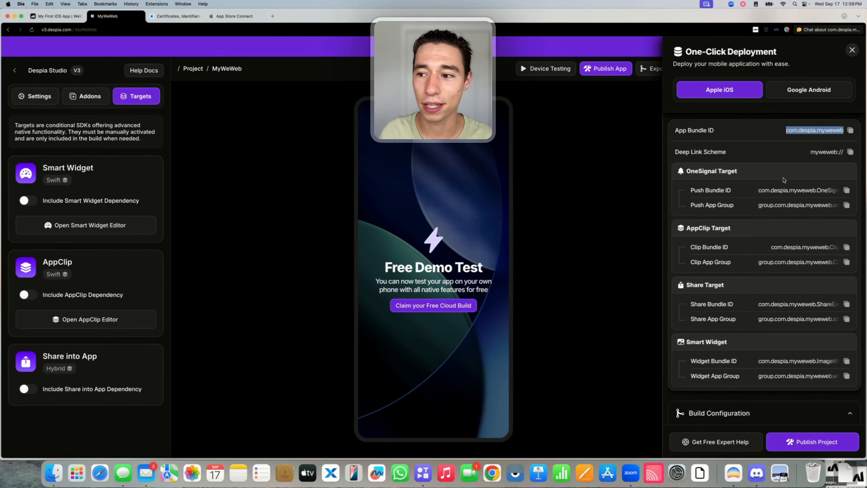
triple_click(720, 190)
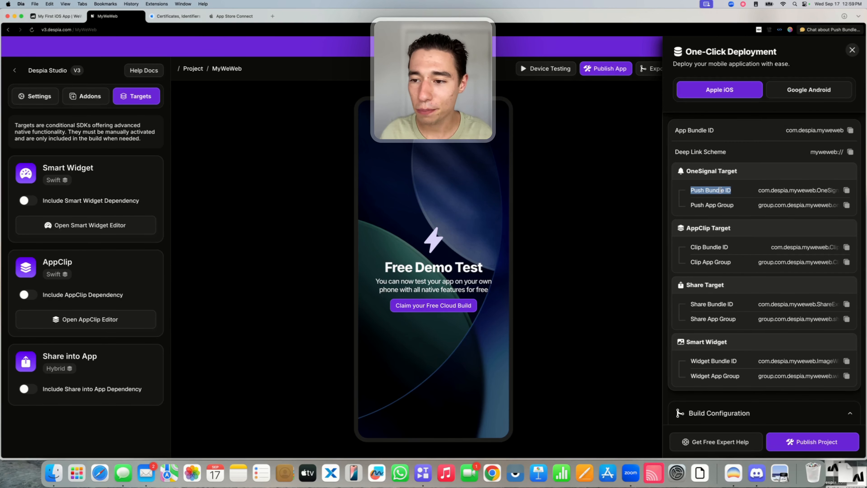
triple_click(714, 204)
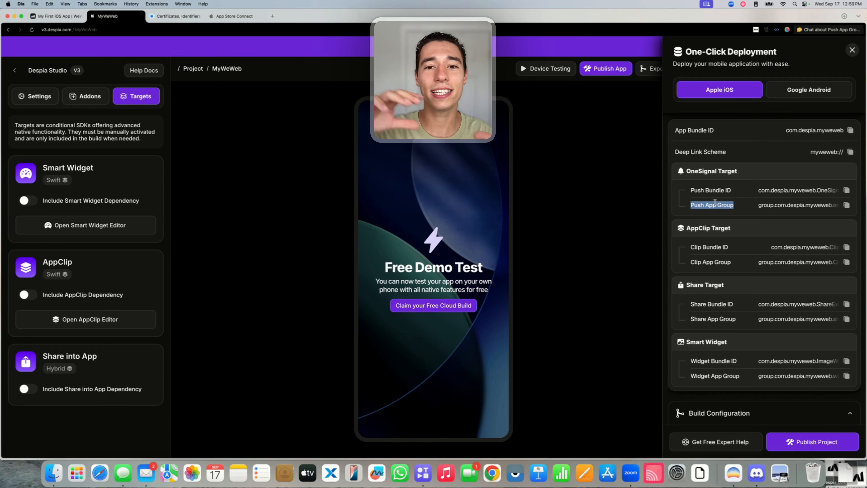
click(743, 38)
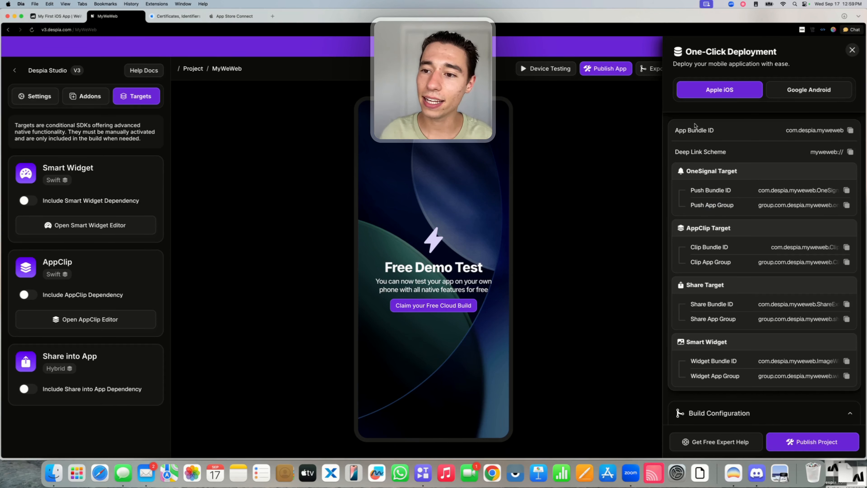
drag(675, 128, 726, 129)
click(726, 142)
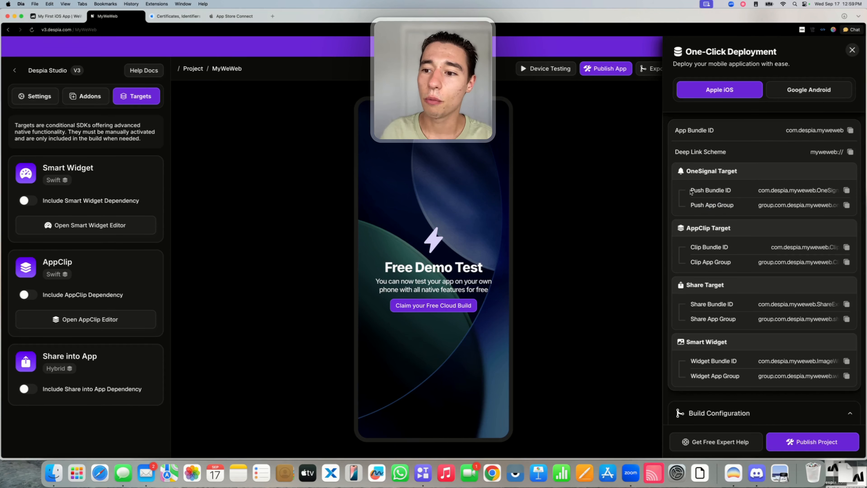
drag(689, 190, 732, 190)
click(716, 191)
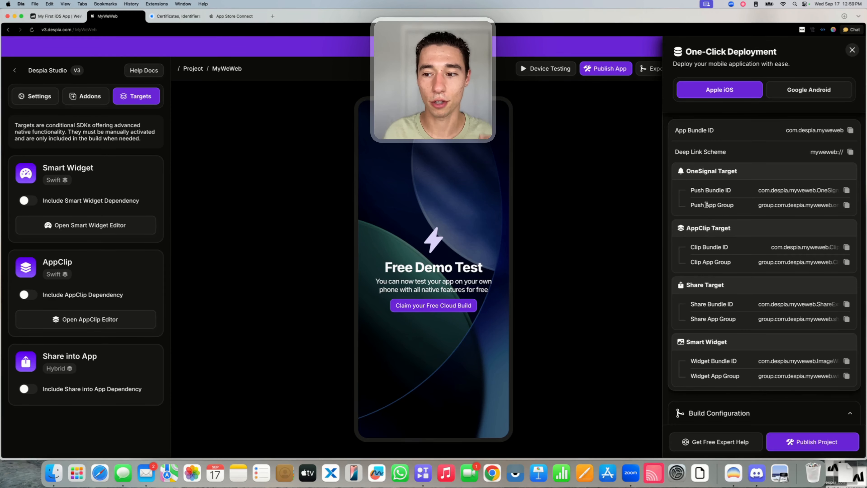
drag(705, 205, 739, 206)
click(739, 206)
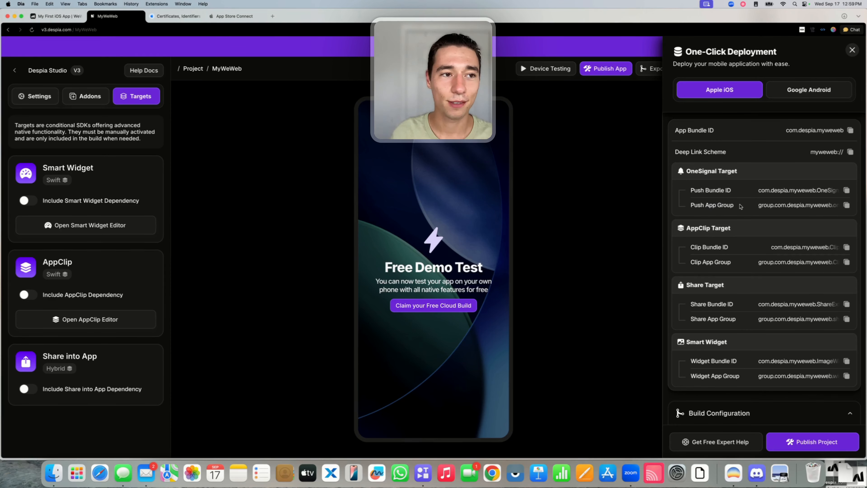
Return to Apple Developer, search the App Groups for MyWeWeb and copy the search term.
click(189, 17)
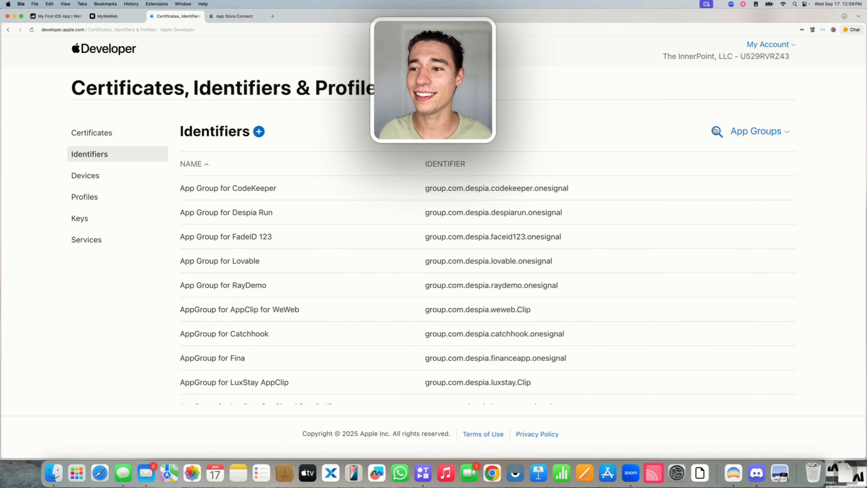
click(717, 131)
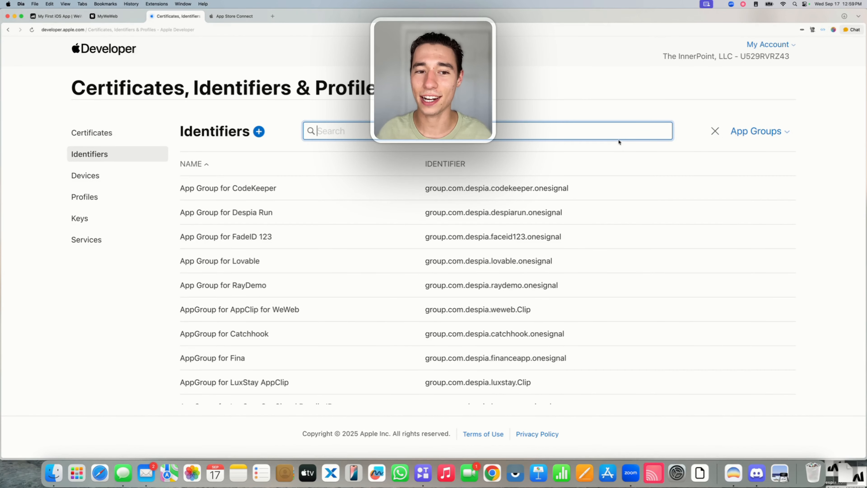
text(MyWeWeb)
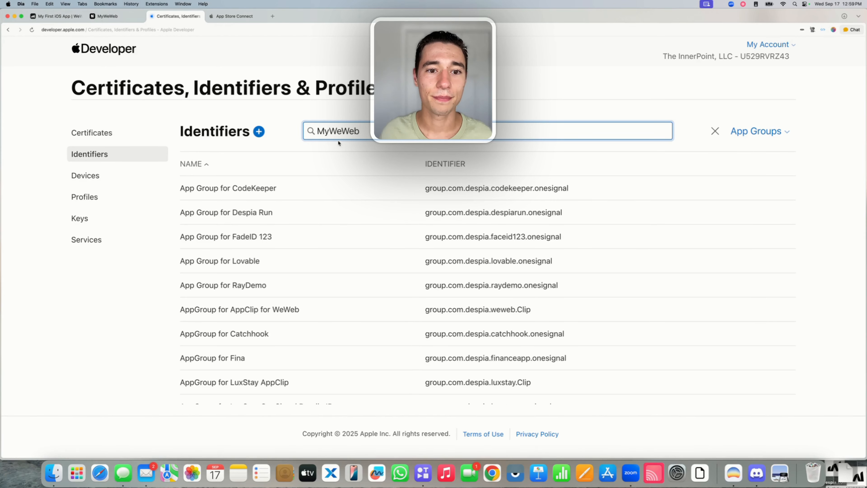
double_click(338, 130)
key(cmd+c)
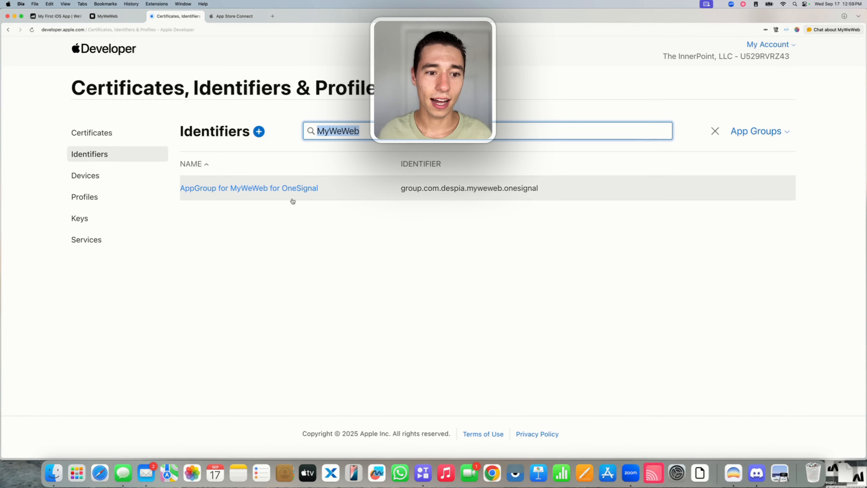
List the App IDs instead, search them for MyWeWeb and open the MyWeWeb OneSignal Bundle ID.
click(760, 134)
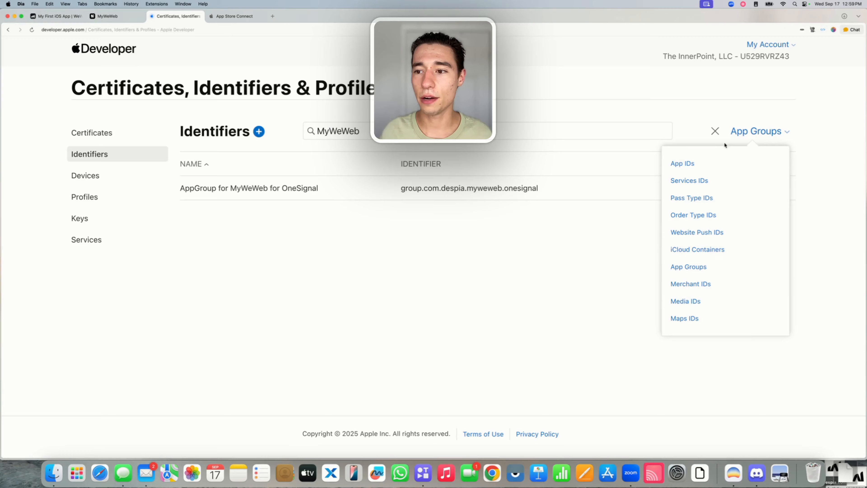
click(687, 163)
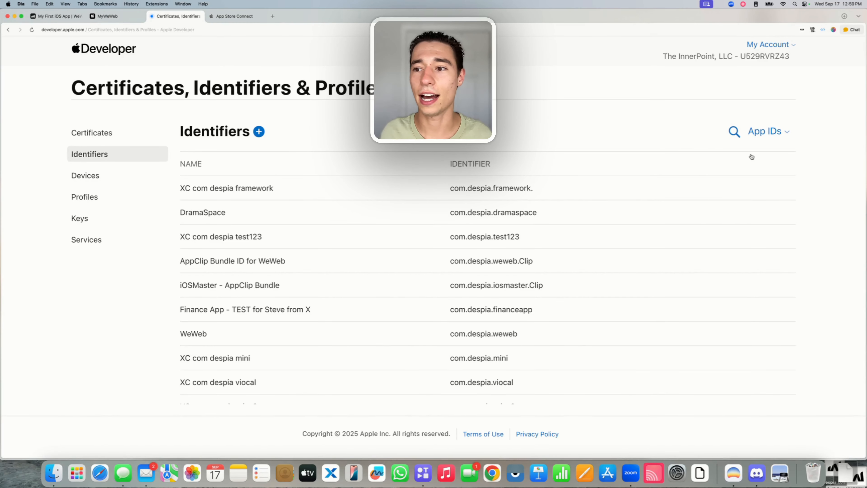
click(734, 131)
key(cmd+v)
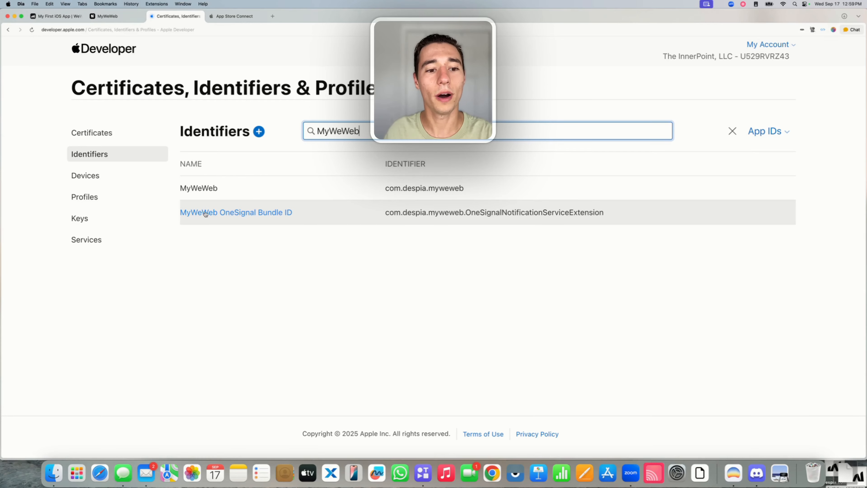
click(250, 212)
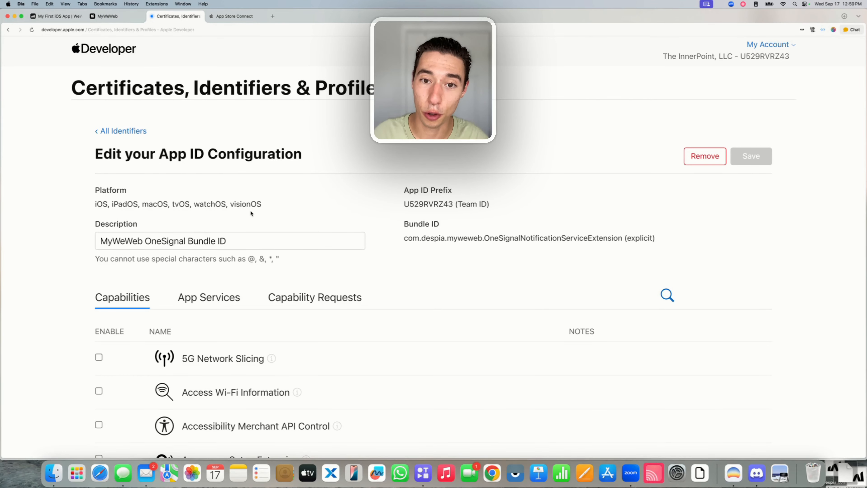
Open the App Groups assignment for this App ID and find MyWeWeb in the list of groups.
scroll(251, 213, down, 10)
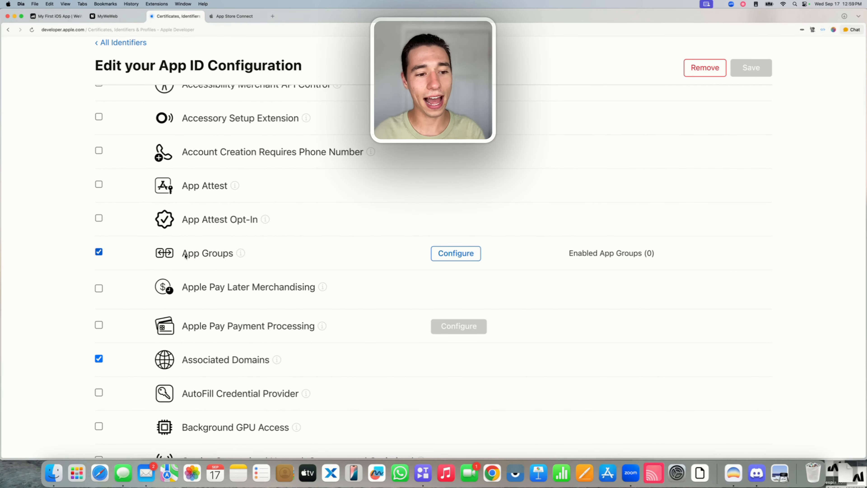
drag(181, 253, 234, 256)
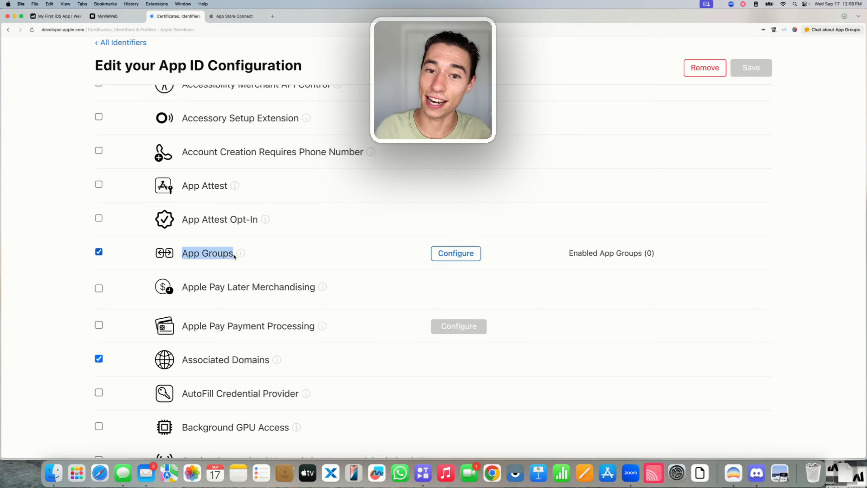
click(455, 254)
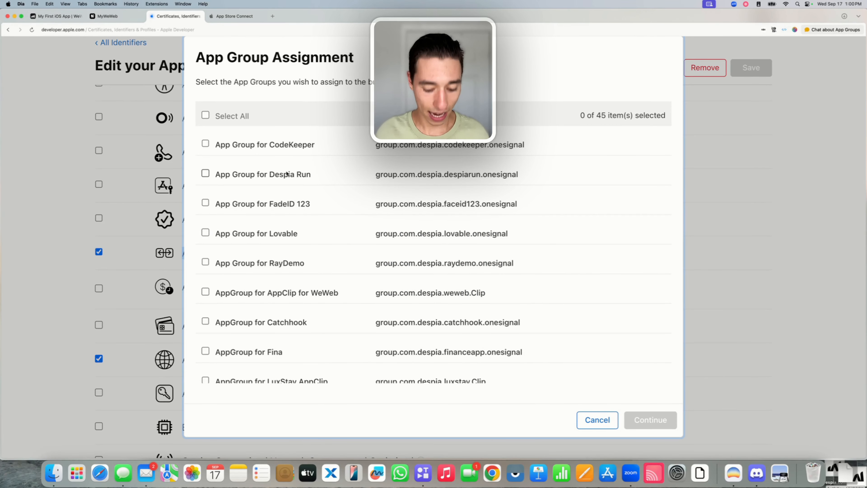
key(super+f)
text(MyWeWeb)
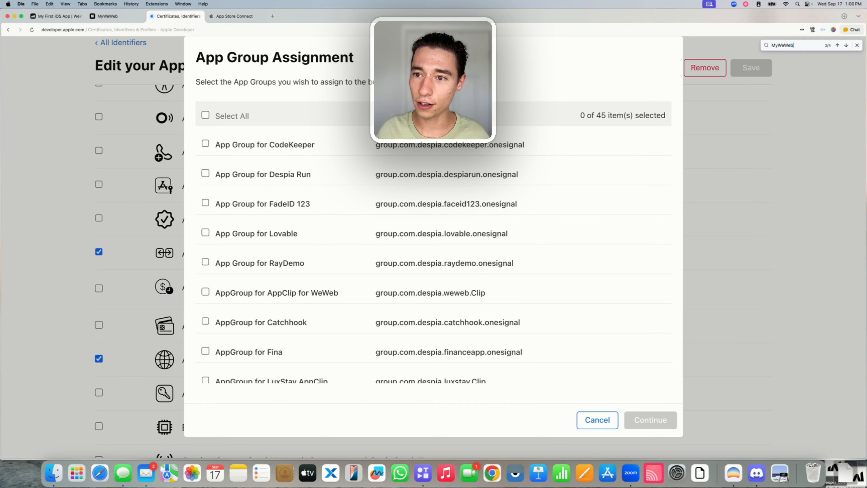
key(Return)
key(Return)
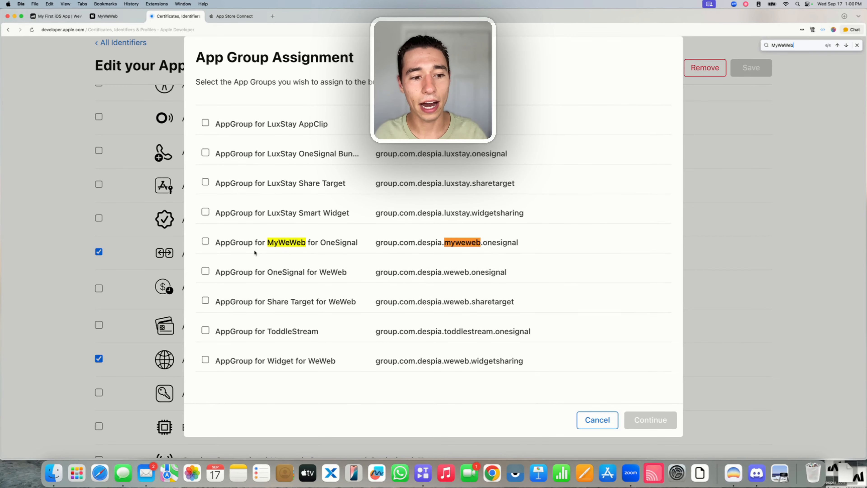
Assign AppGroup for MyWeWeb for OneSignal to the App ID, then save and confirm the capability changes.
drag(216, 243, 364, 246)
click(321, 243)
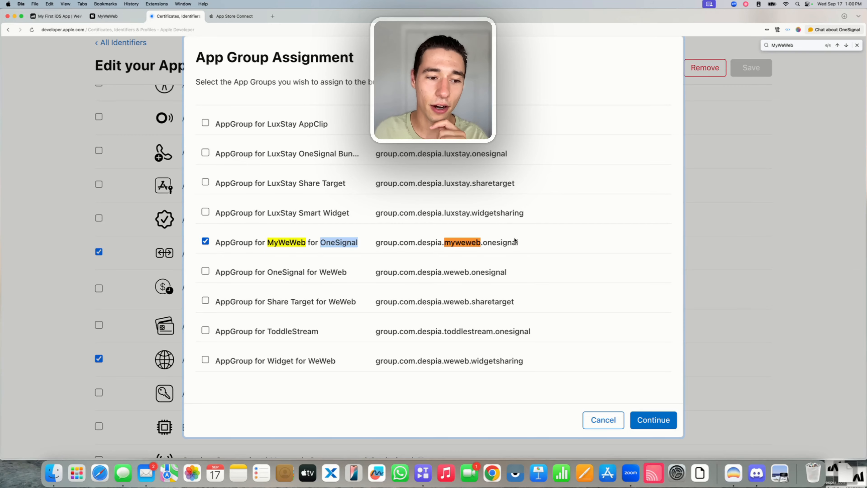
click(662, 422)
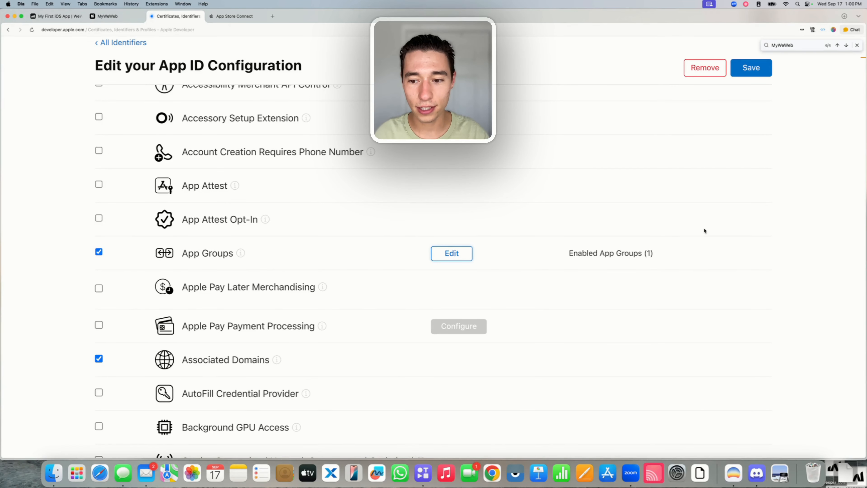
click(755, 73)
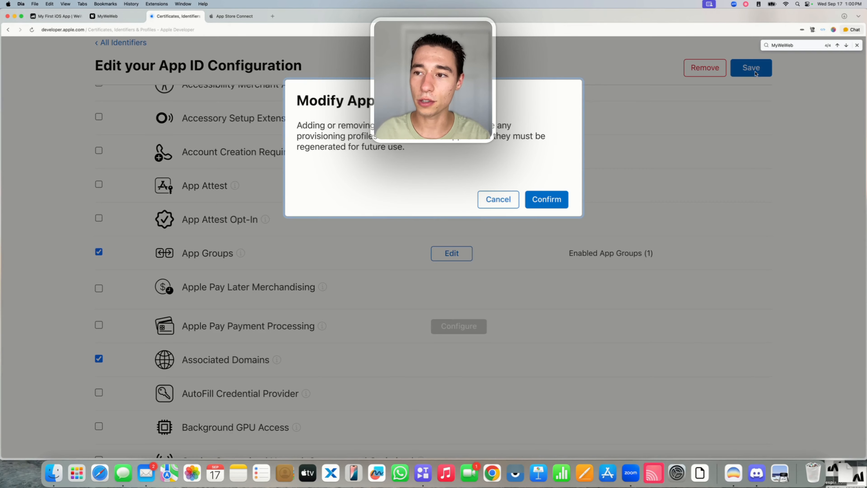
click(546, 199)
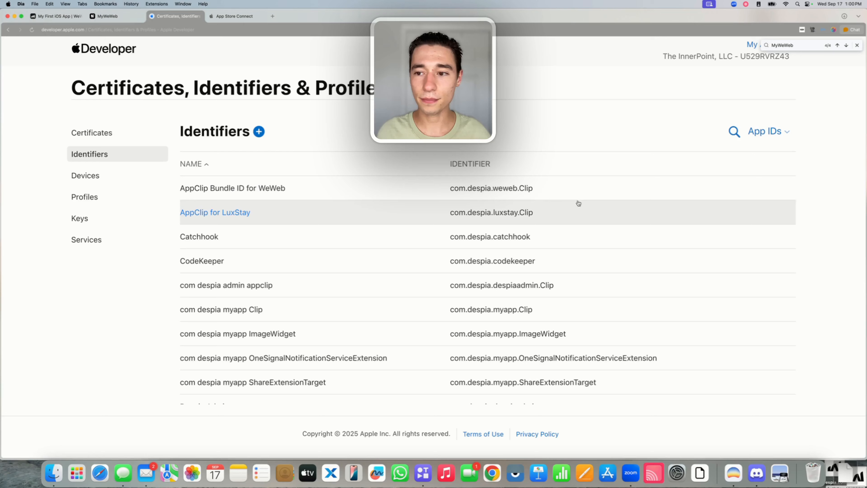
Search the App IDs for MyWeWeb and open the MyWeWeb app's own App ID.
click(729, 135)
key(super+v)
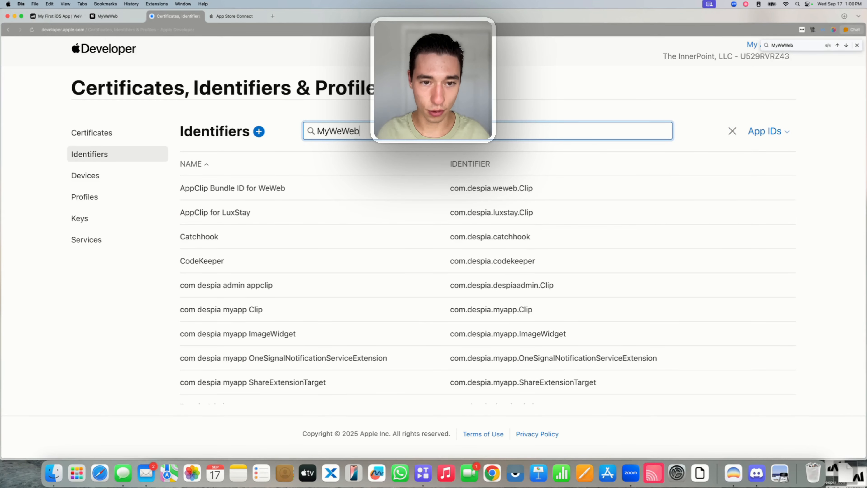
click(192, 187)
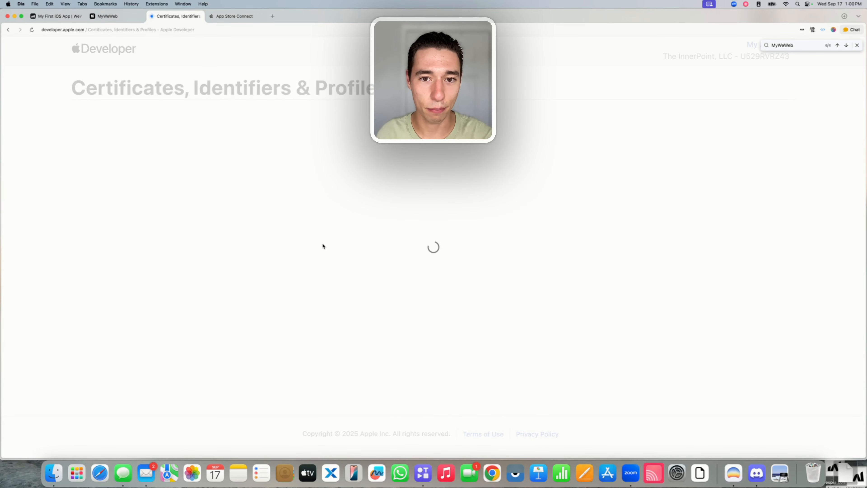
Open the App Groups assignment for the MyWeWeb App ID and find MyWeWeb in the list of groups.
scroll(317, 252, down, 10)
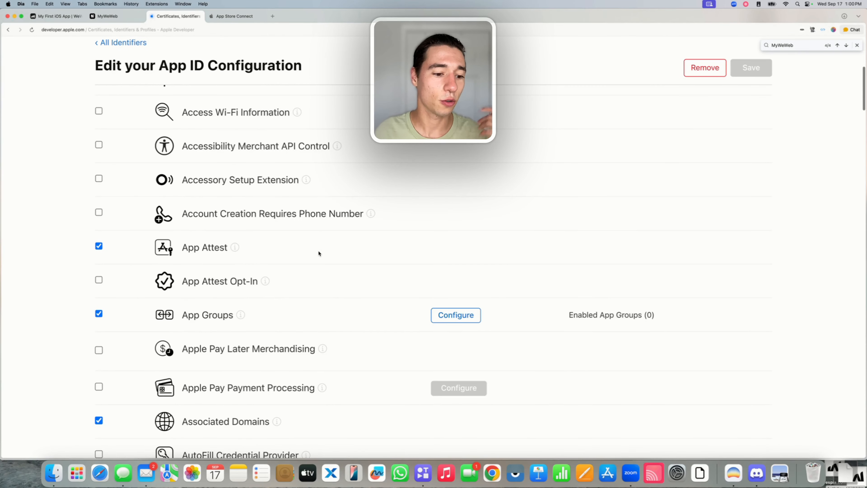
click(452, 315)
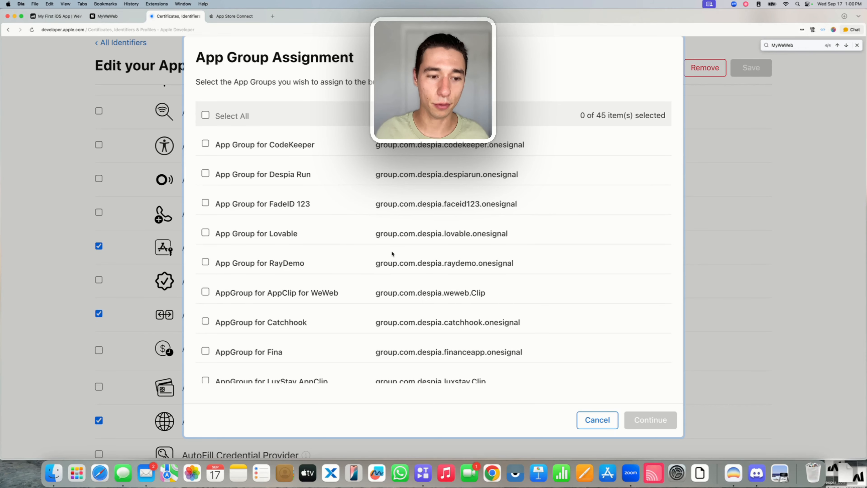
key(super+f)
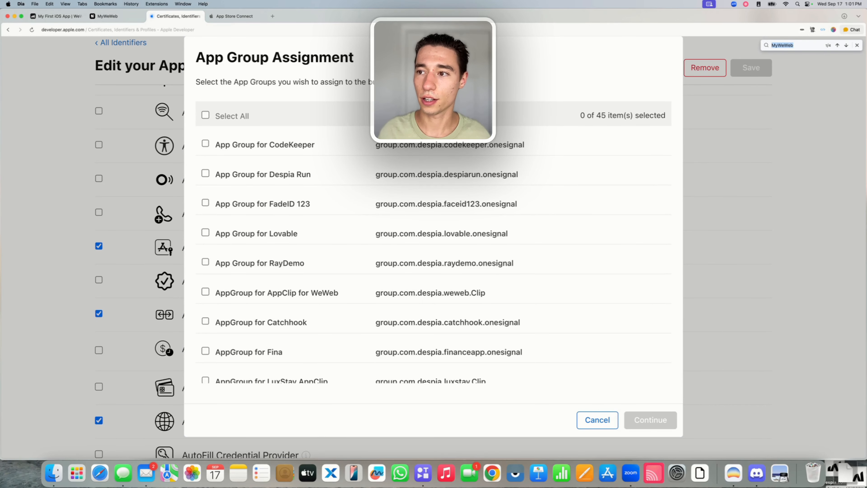
key(Return)
key(Return)
key(Return)
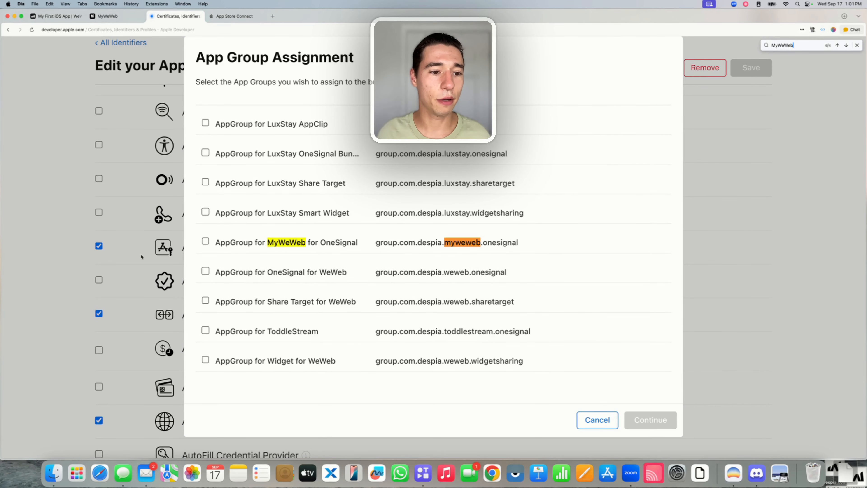
Assign AppGroup for MyWeWeb for OneSignal to the MyWeWeb App ID, then save and confirm the capability changes.
click(205, 241)
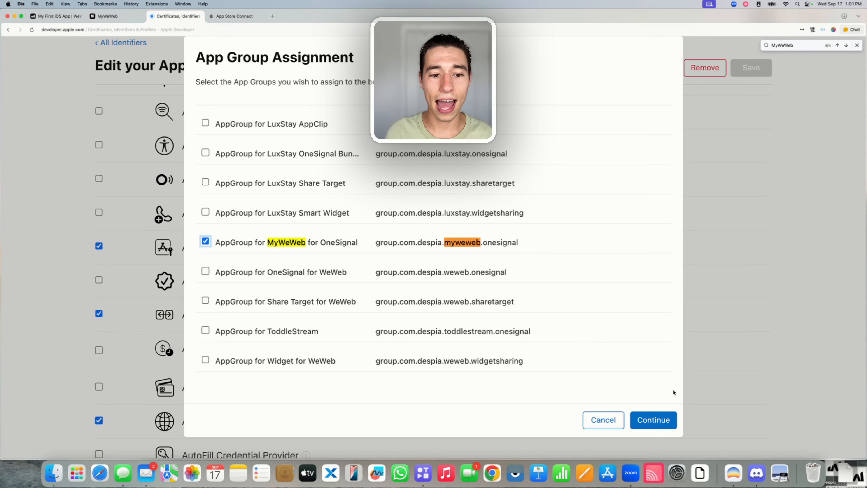
click(665, 415)
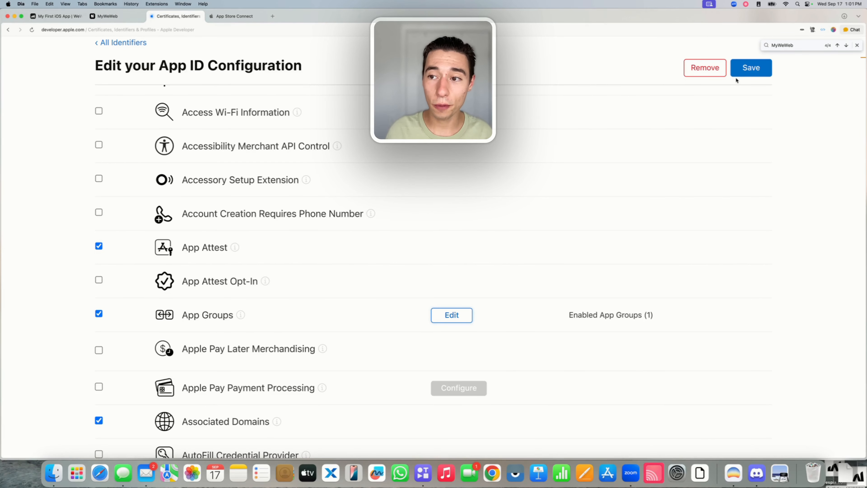
click(756, 68)
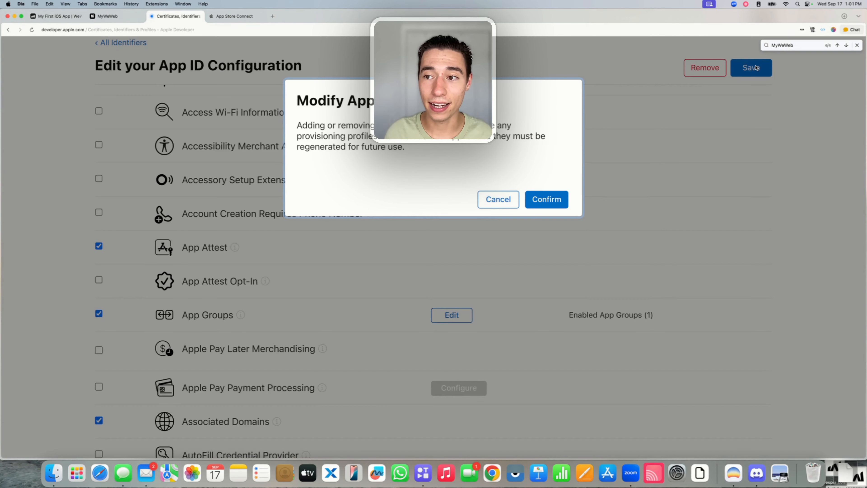
click(553, 198)
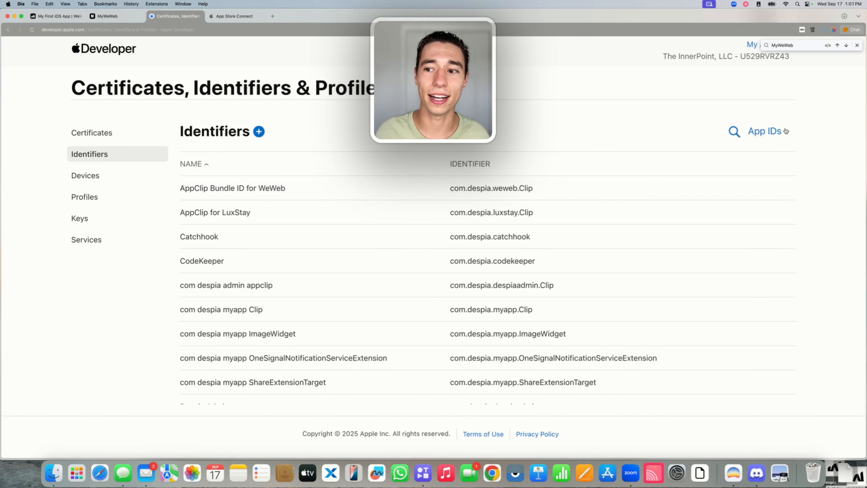
Search the App IDs for MyWeWeb again to check its registered identifiers, and dismiss the in-page text search.
click(732, 133)
click(666, 130)
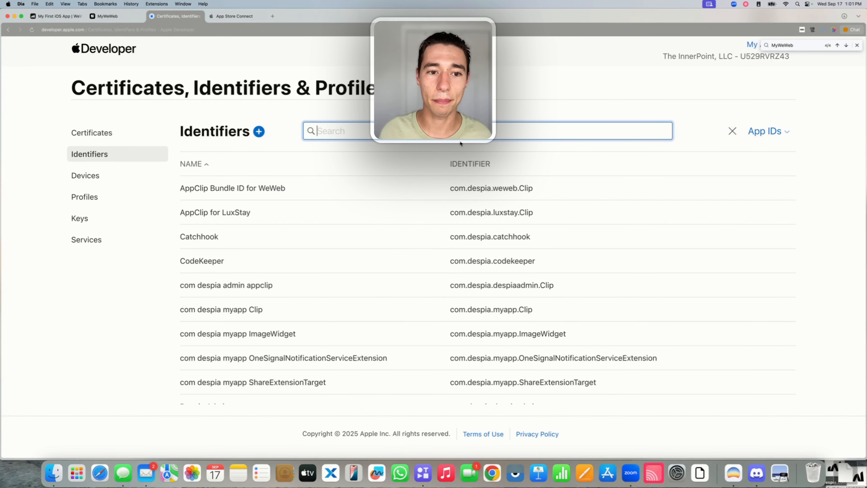
key(super+v)
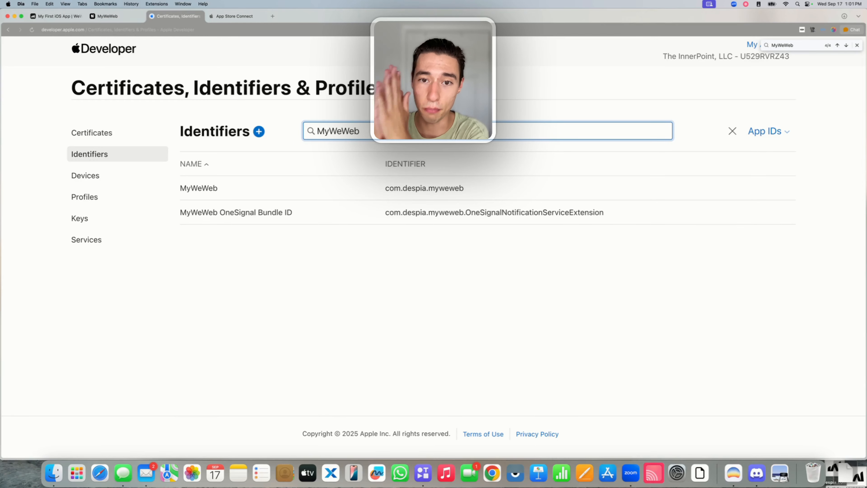
click(857, 45)
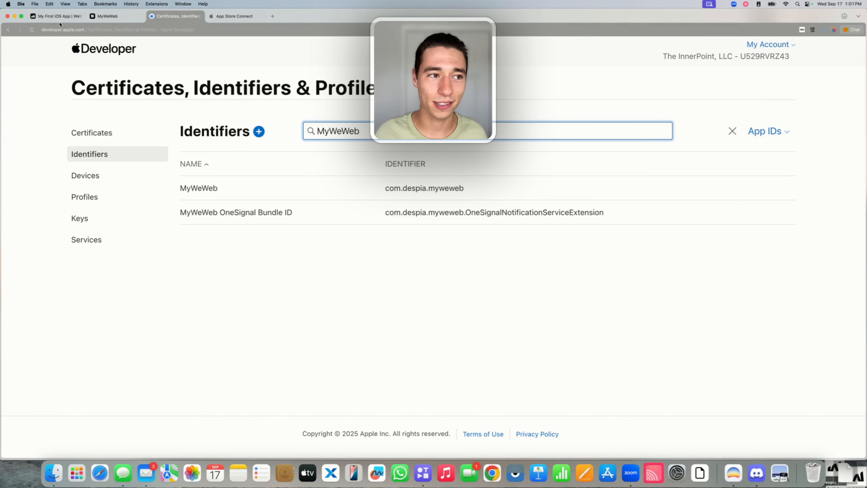
Switch to Despia, look over the optional iOS targets and copy the Clip Bundle ID of the AppClip Target.
click(109, 17)
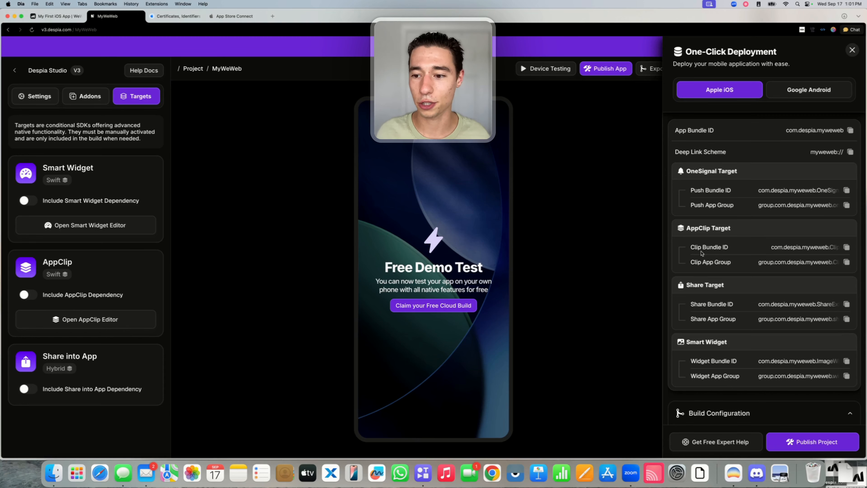
drag(684, 231, 740, 380)
click(720, 224)
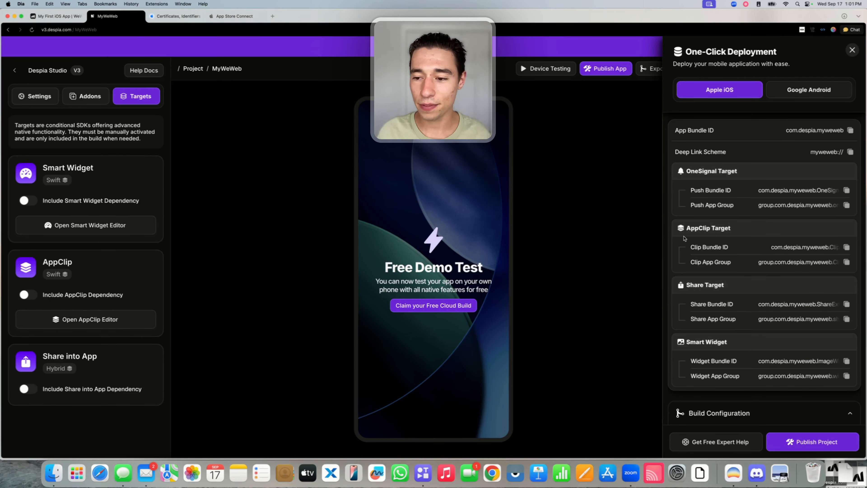
drag(685, 228, 741, 229)
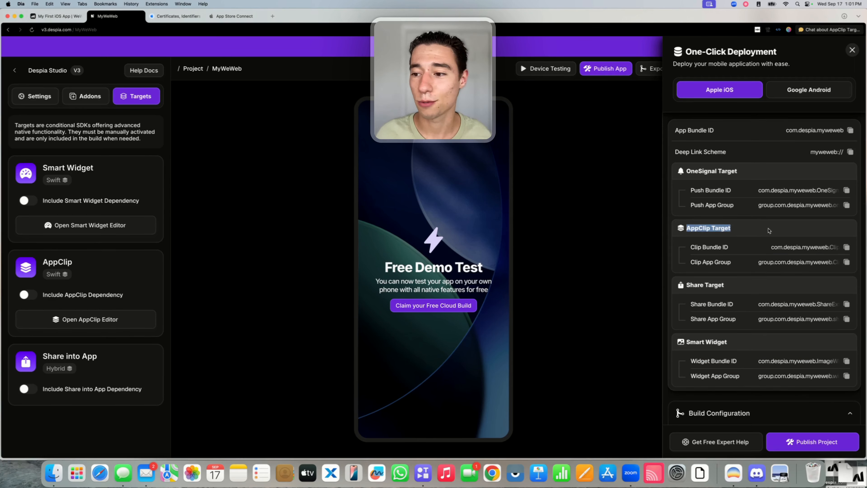
click(688, 242)
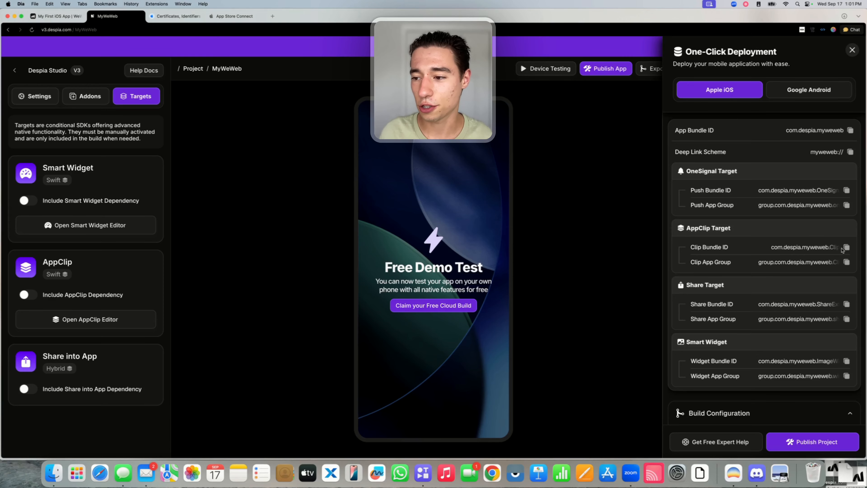
drag(684, 228, 756, 232)
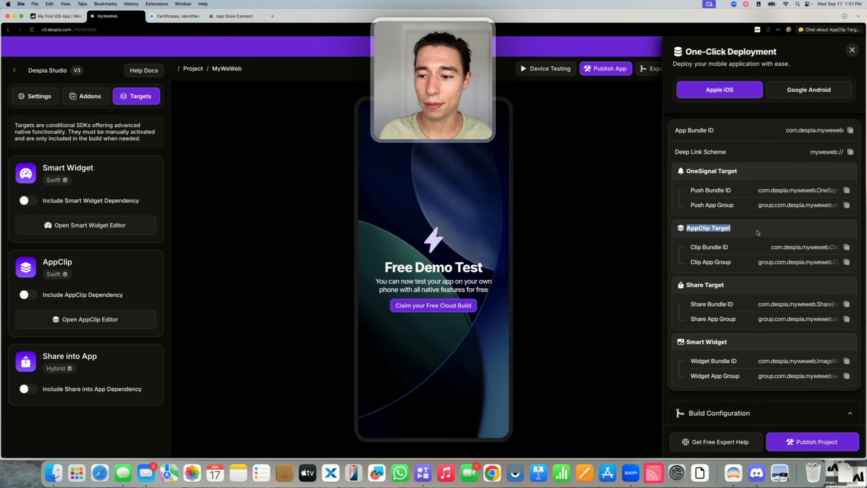
click(757, 233)
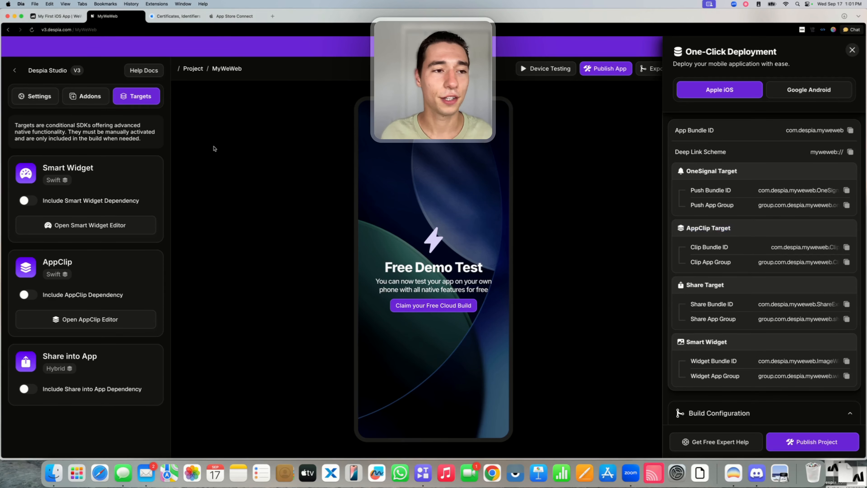
Return to Apple Developer and start registering a new App IDs identifier of the type App Clip.
click(177, 19)
click(260, 132)
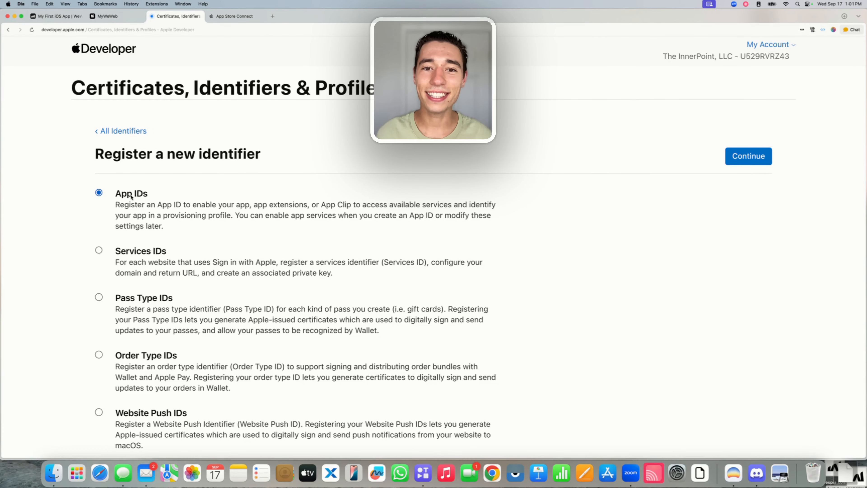
drag(114, 193, 149, 198)
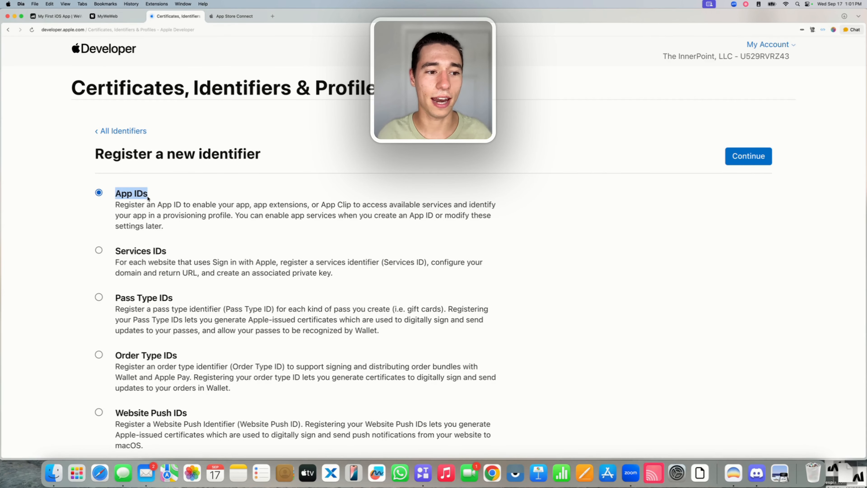
click(755, 155)
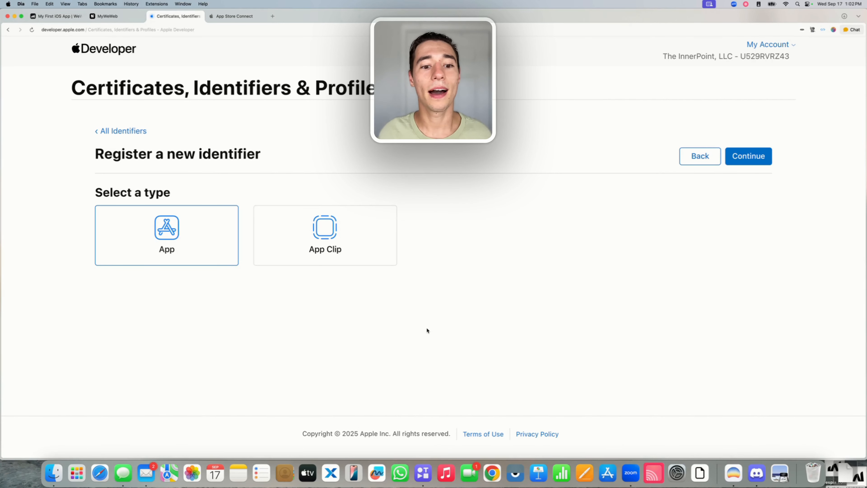
click(328, 234)
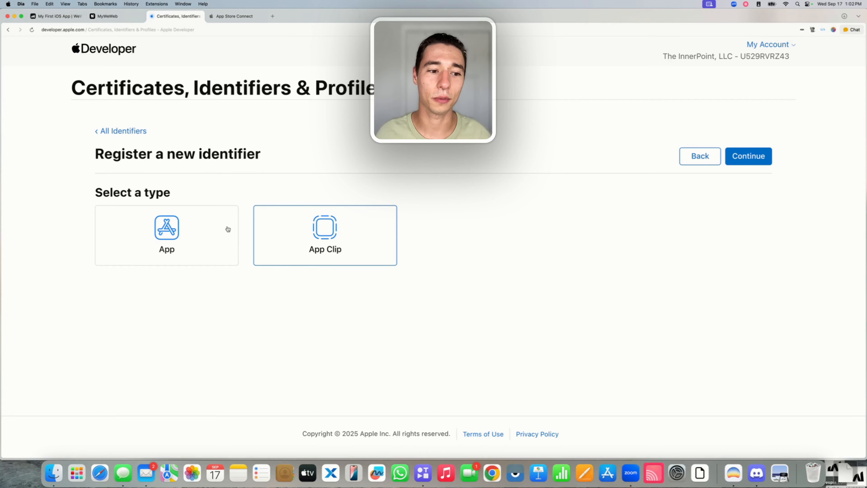
click(754, 159)
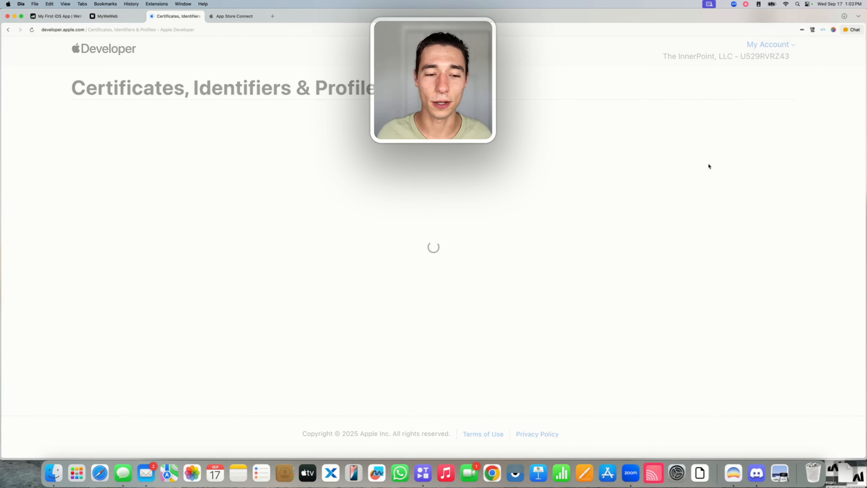
Choose MyWeWeb as the Parent App ID of the App Clip, finding it with myweweb.
click(158, 259)
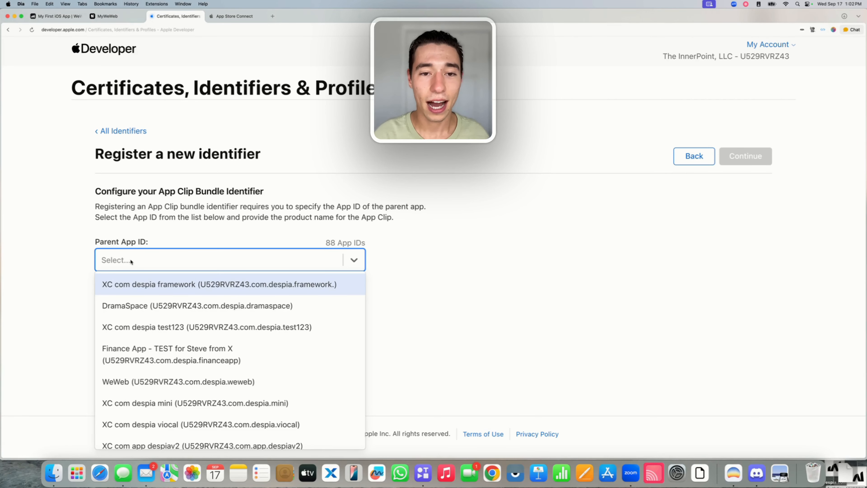
text(myweweb)
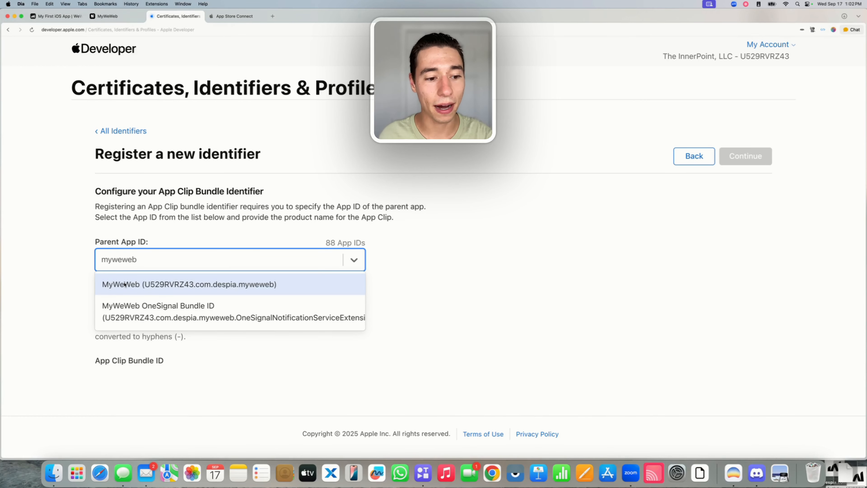
click(133, 284)
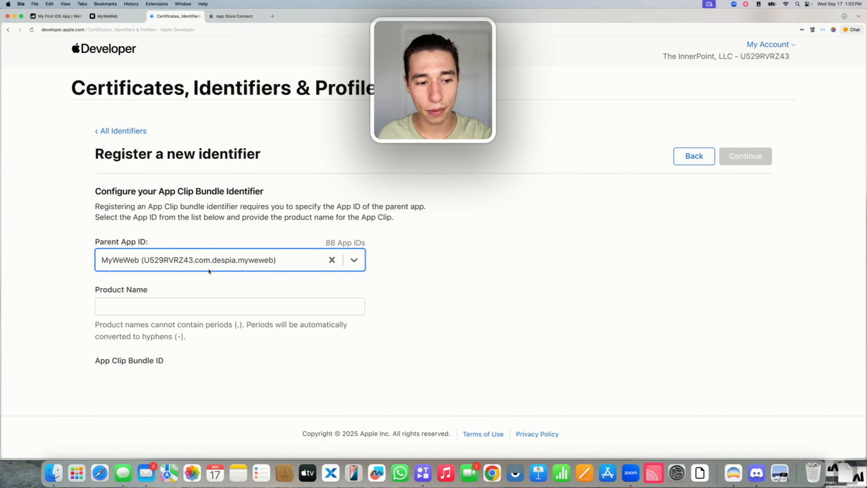
Enter com.despia.myweweb.Clip as the App Clip's product name, then shorten it to Clip.
click(138, 302)
text(com.despia.myweweb.Clip)
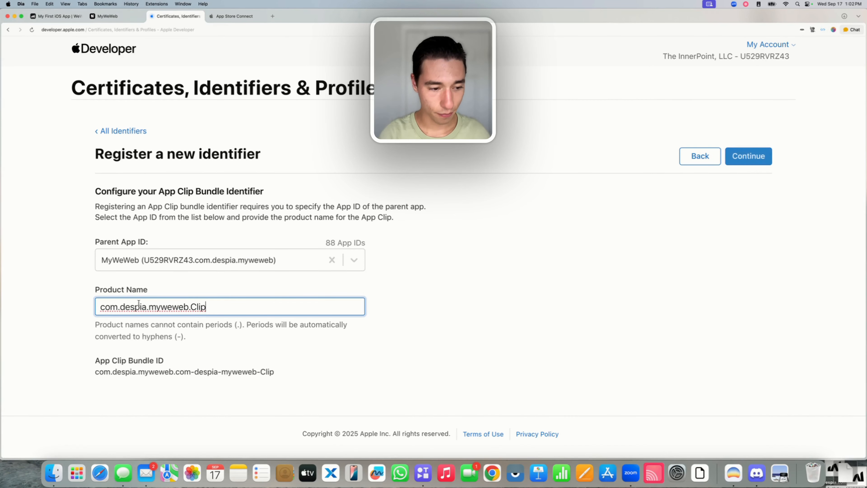
drag(192, 308, 90, 283)
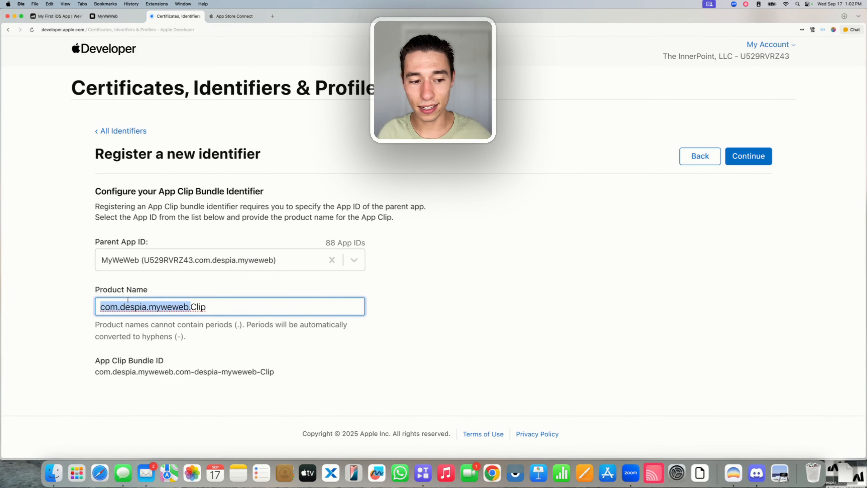
key(BackSpace)
key(super+a)
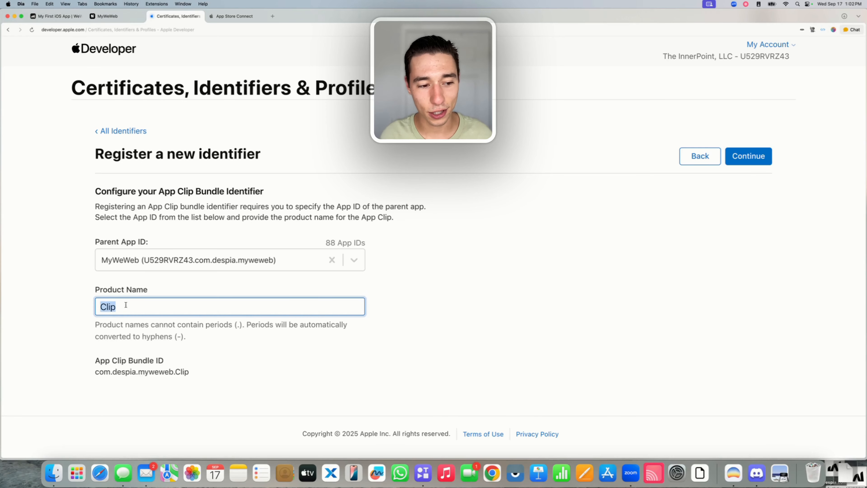
key(BackSpace)
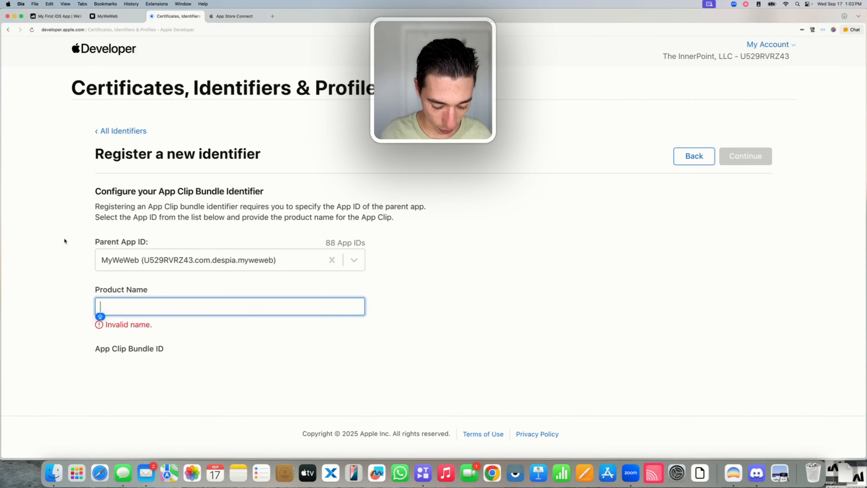
text(Clip)
click(200, 287)
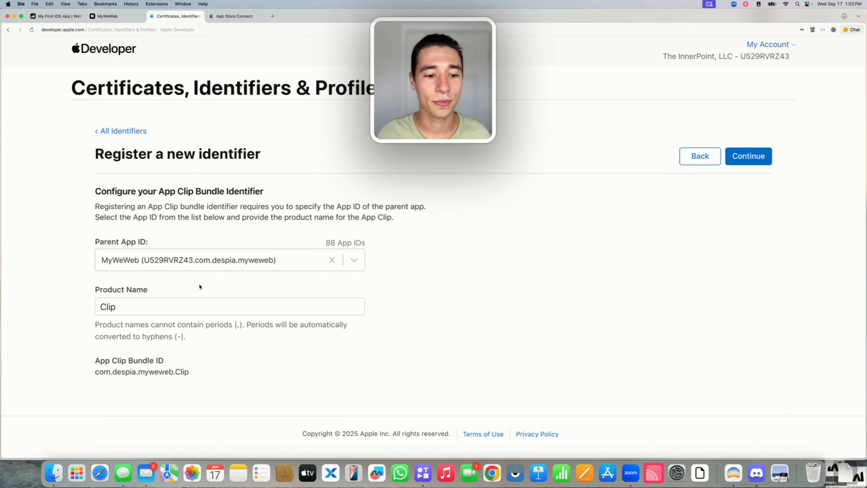
Replace the product name with the full com.despia.myweweb.Clip and cut it back to Clip.
double_click(148, 301)
click(170, 321)
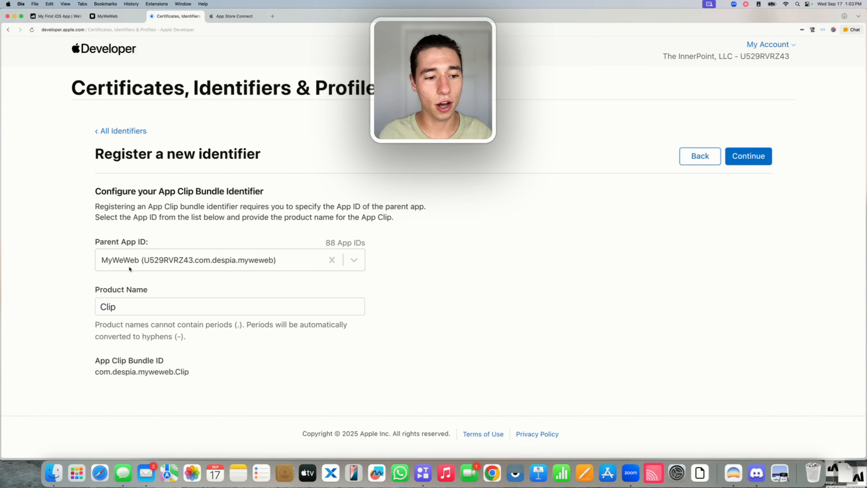
click(124, 307)
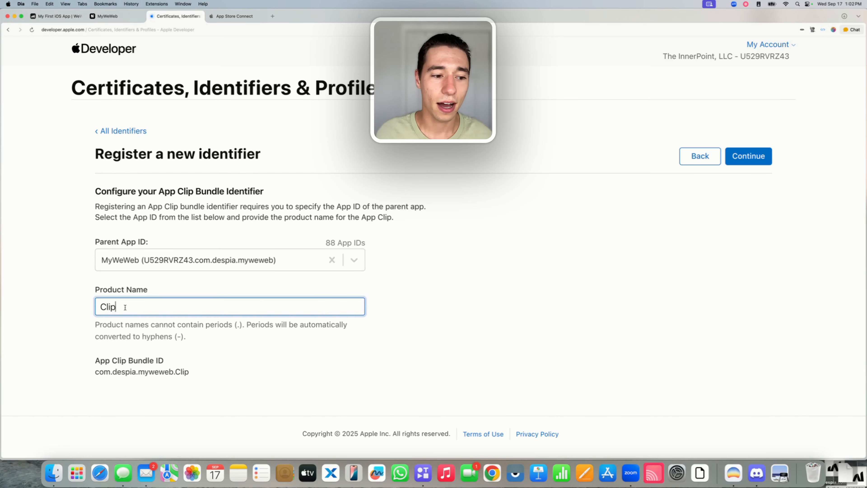
double_click(124, 307)
text(com.despia.myweweb.Clip)
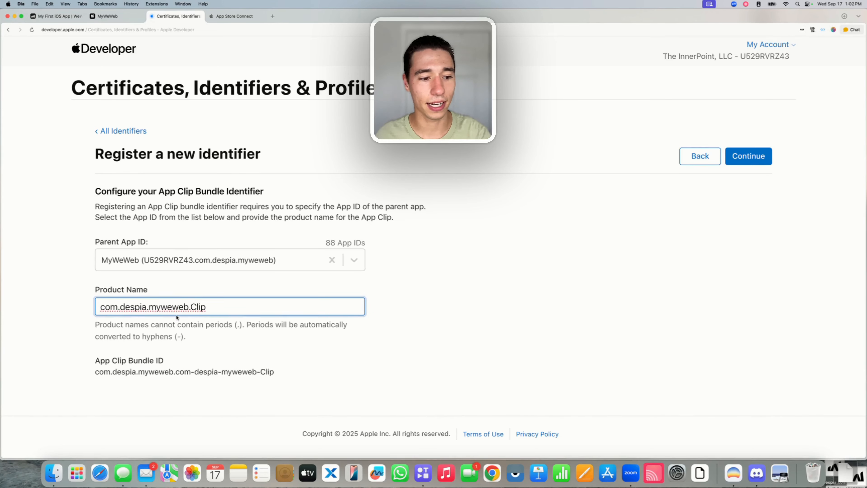
drag(190, 307, 86, 300)
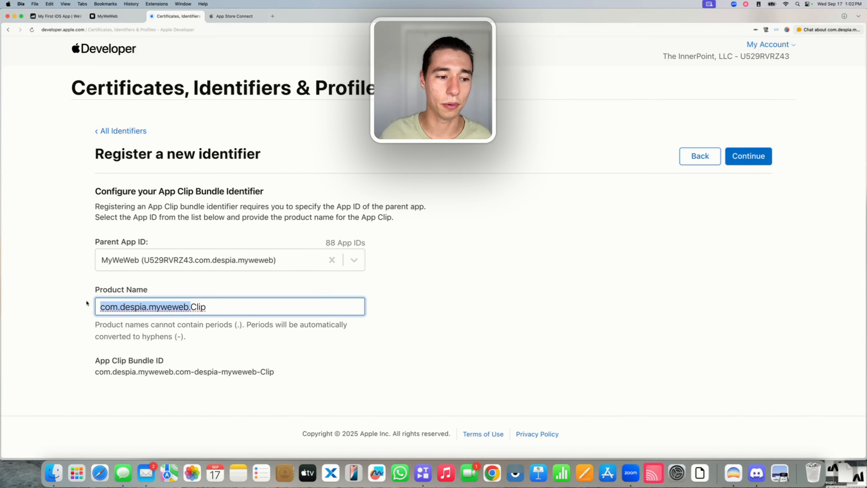
key(BackSpace)
click(63, 274)
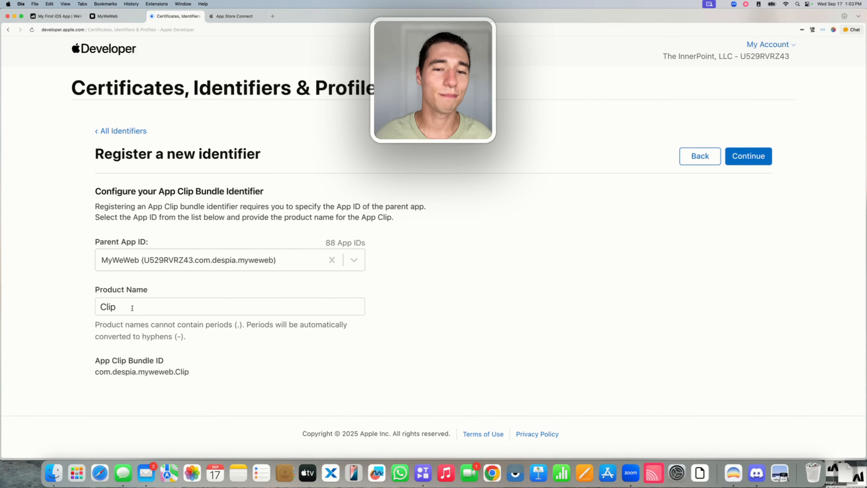
Check the App Clip Bundle ID formed from the parent app and product name, and continue to the App ID details.
drag(98, 371, 185, 371)
click(186, 372)
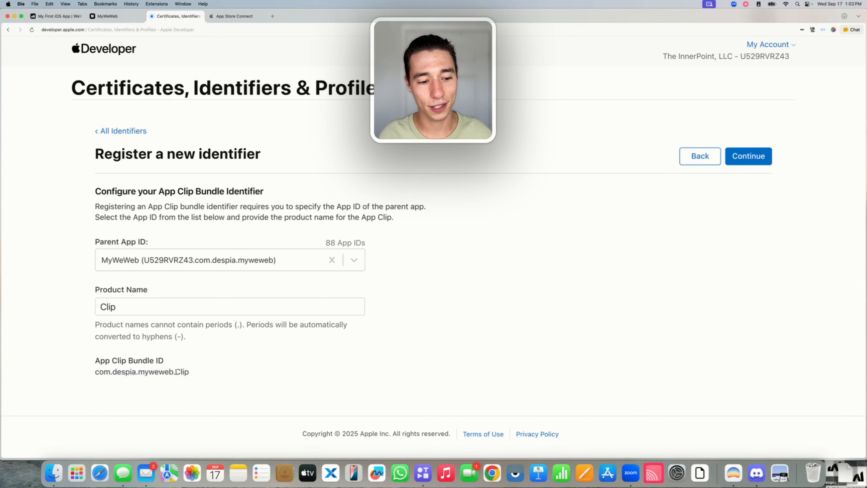
double_click(176, 372)
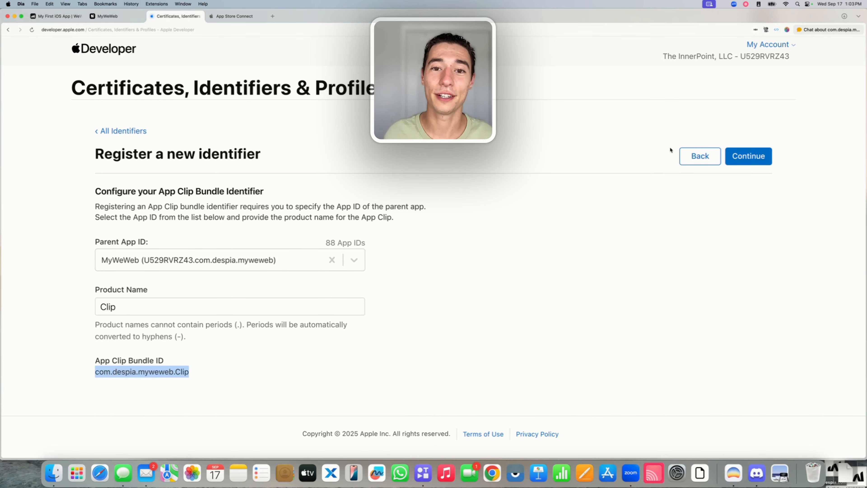
click(743, 159)
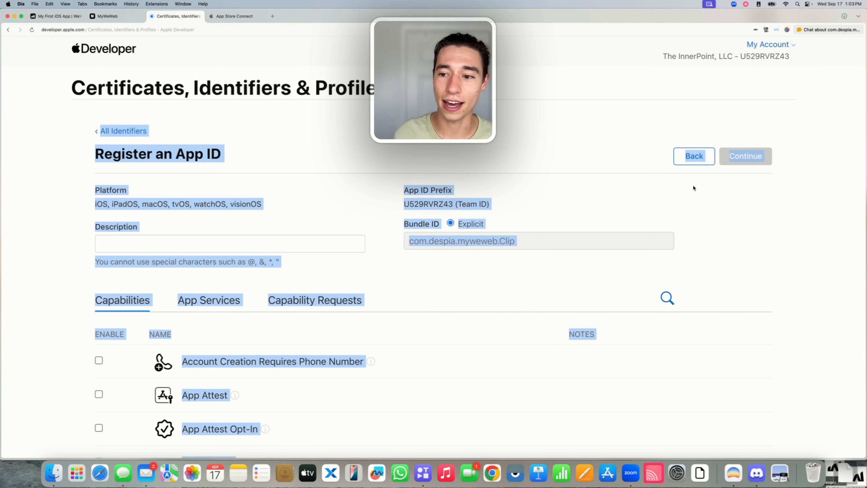
click(655, 202)
drag(401, 243, 528, 243)
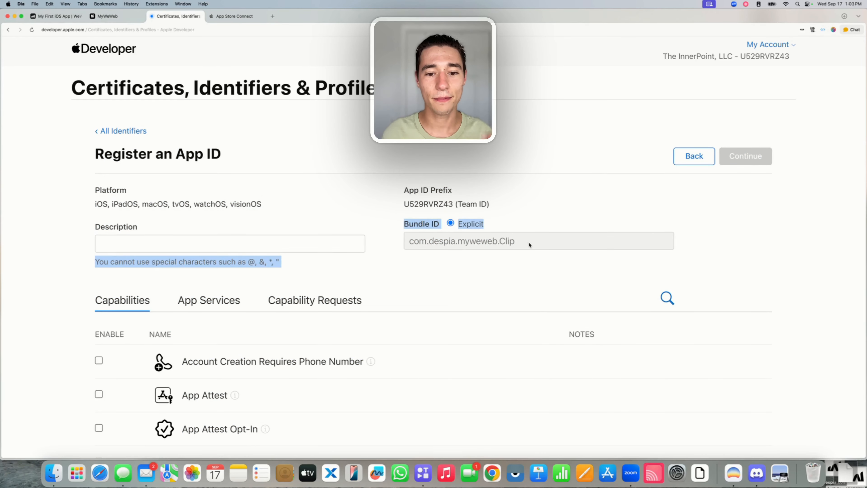
click(527, 244)
Enter MyWeWeb AppClip Bundle ID as the description of the App ID.
click(197, 236)
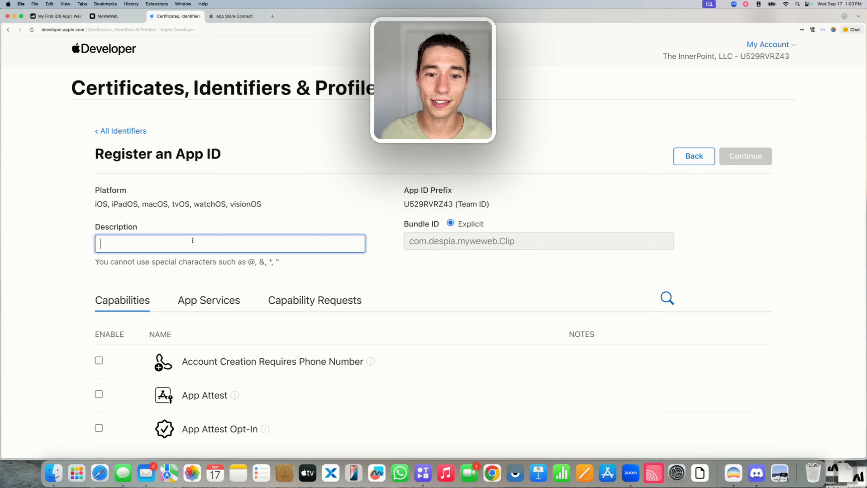
text(MyWe)
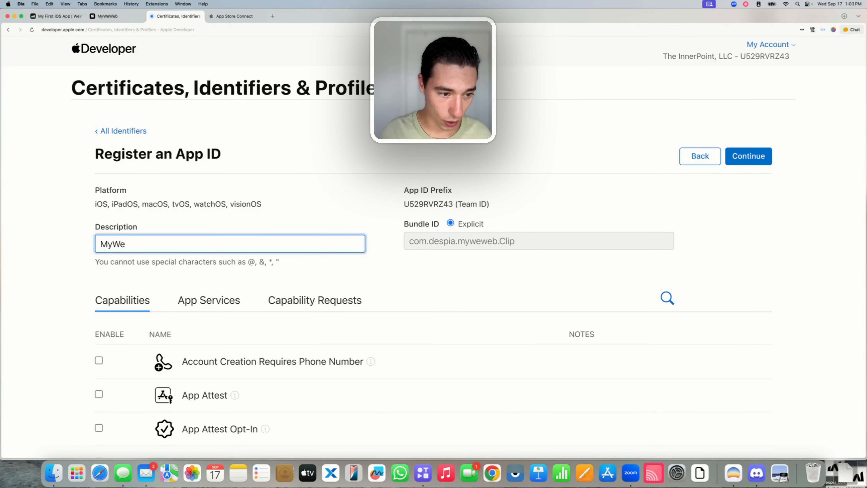
text(Web)
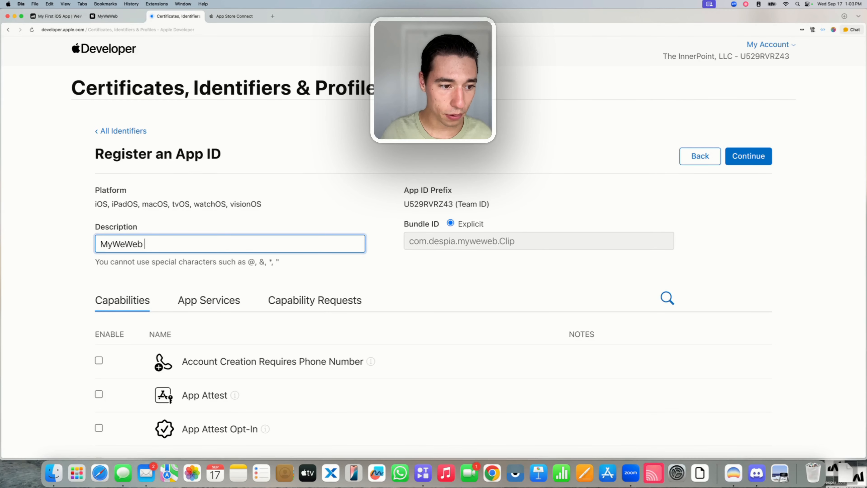
text( AppC)
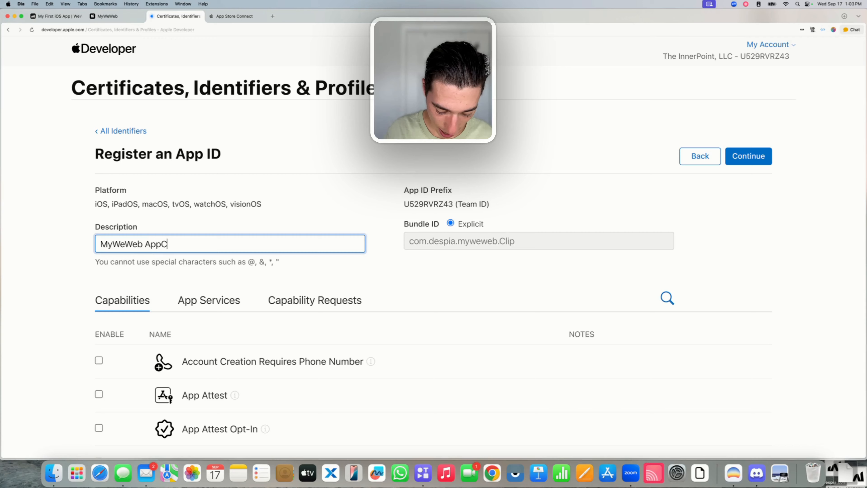
text(lip Bundle i)
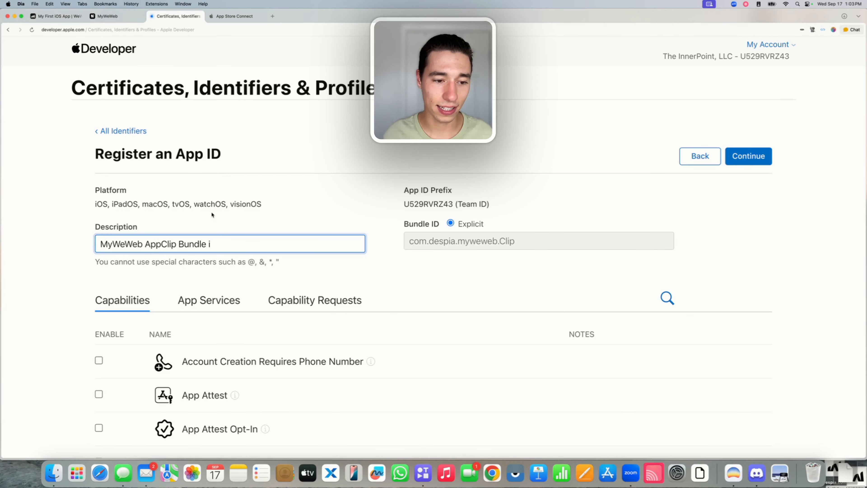
key(BackSpace)
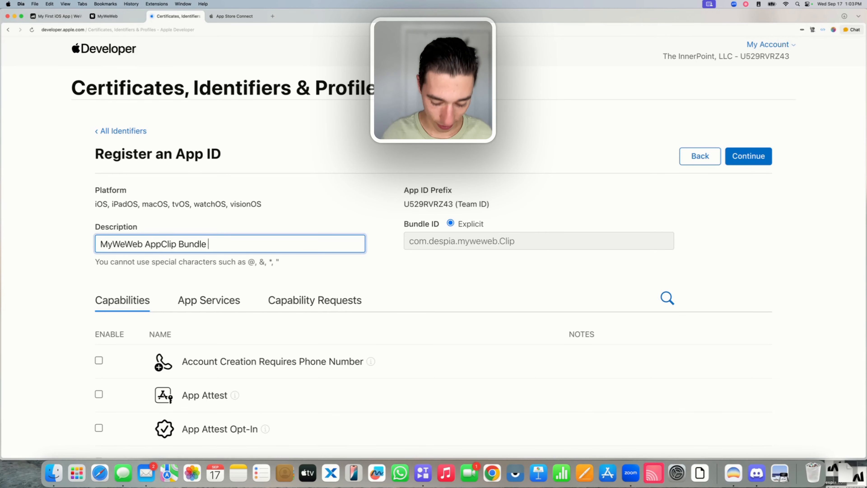
text(ID)
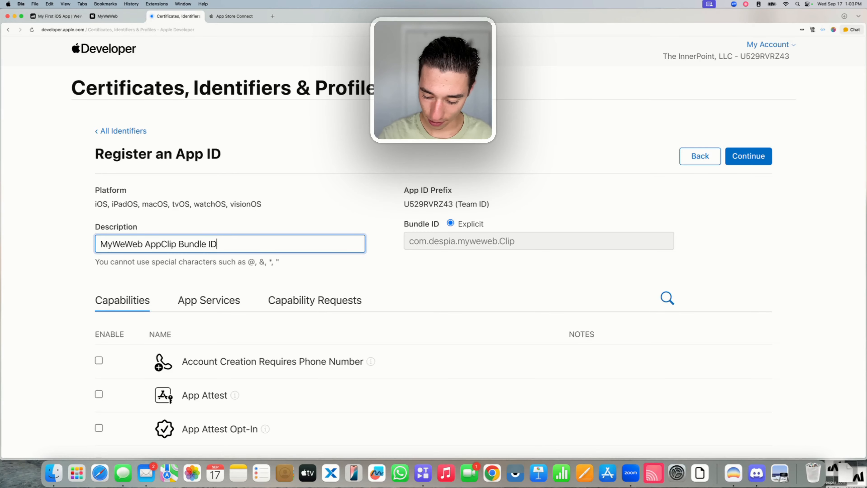
click(283, 204)
Enable the App Groups, Associated Domains and Push Notifications capabilities for the App Clip.
scroll(295, 243, down, 5)
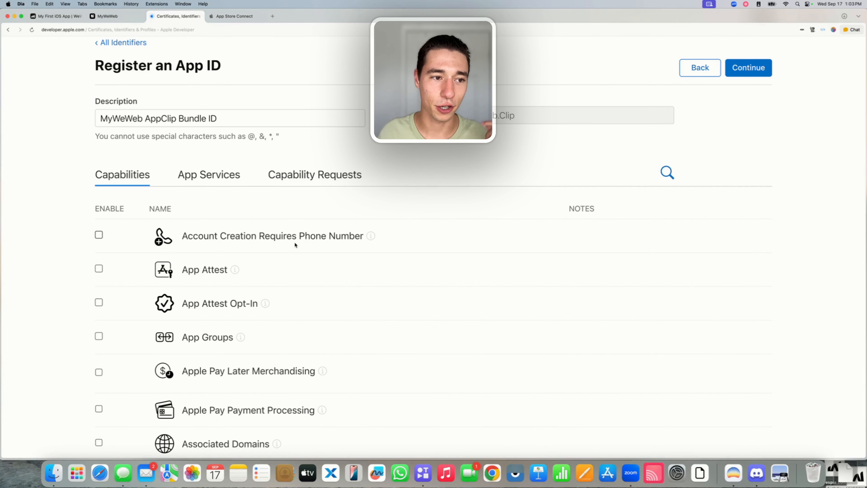
scroll(192, 394, down, 5)
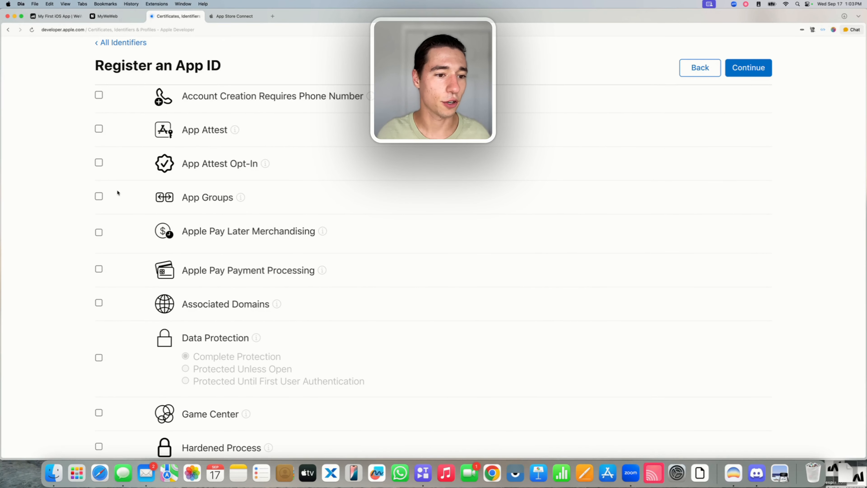
click(98, 197)
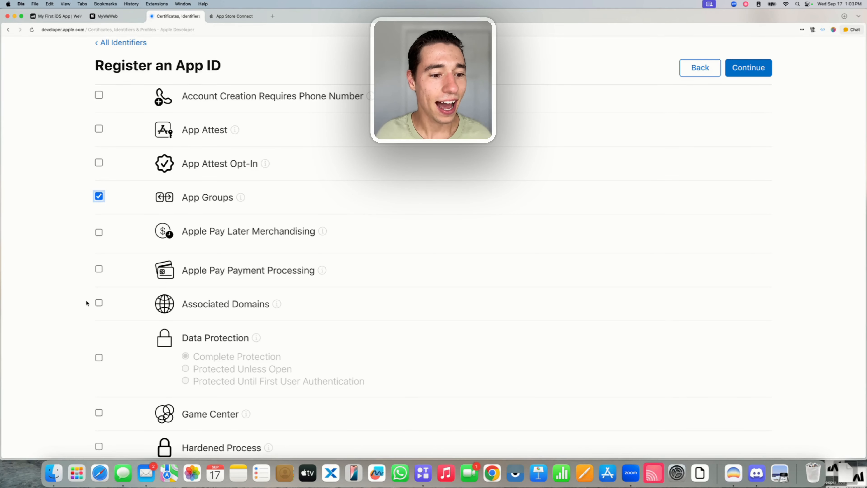
click(99, 303)
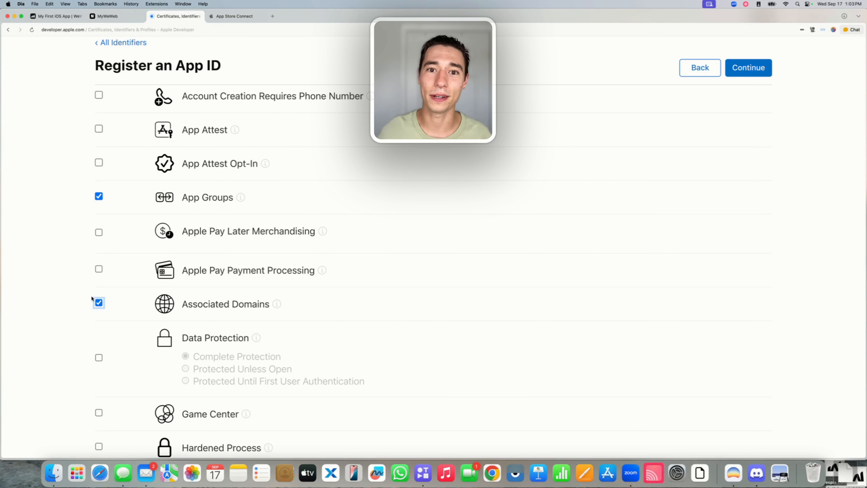
scroll(220, 333, down, 3)
scroll(220, 331, down, 8)
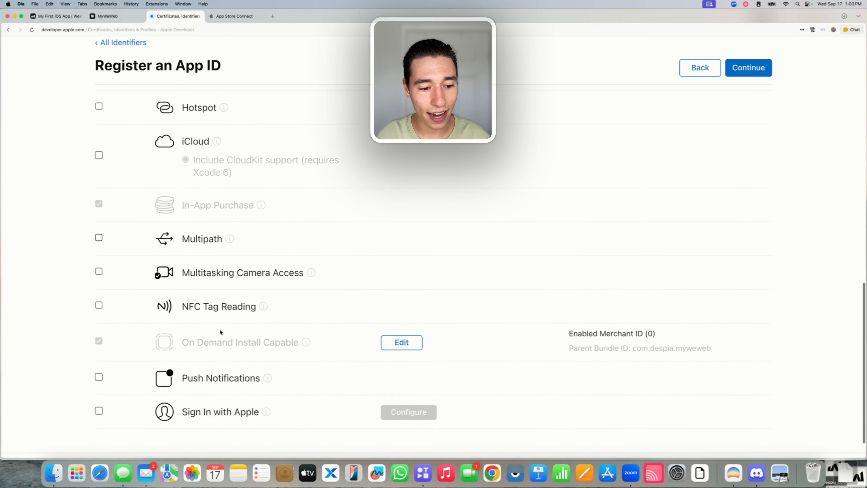
click(98, 340)
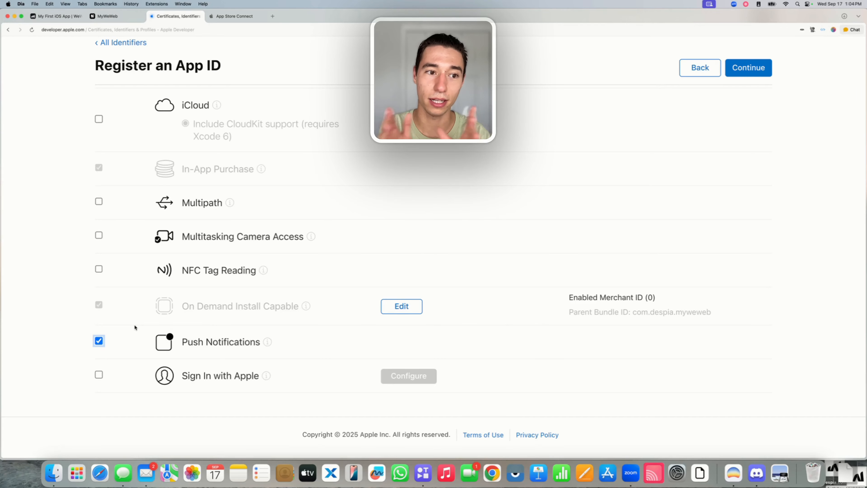
Continue to the confirmation and register the App Clip identifier.
scroll(134, 327, up, 20)
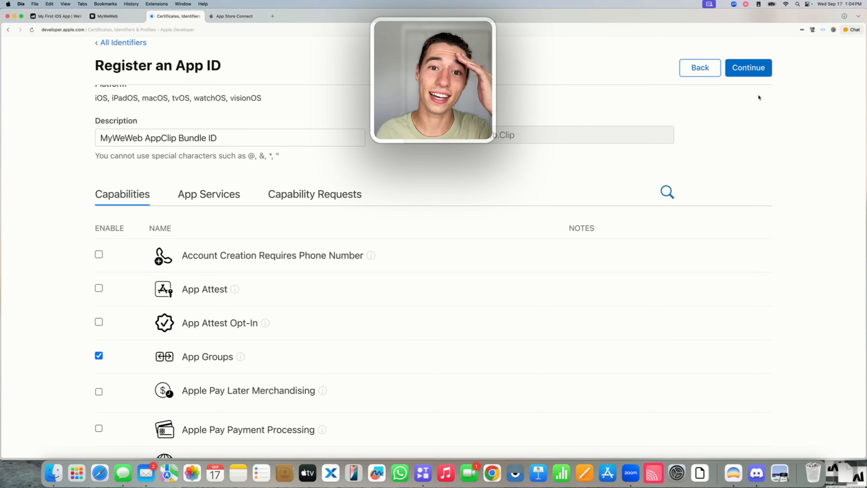
click(751, 68)
click(750, 68)
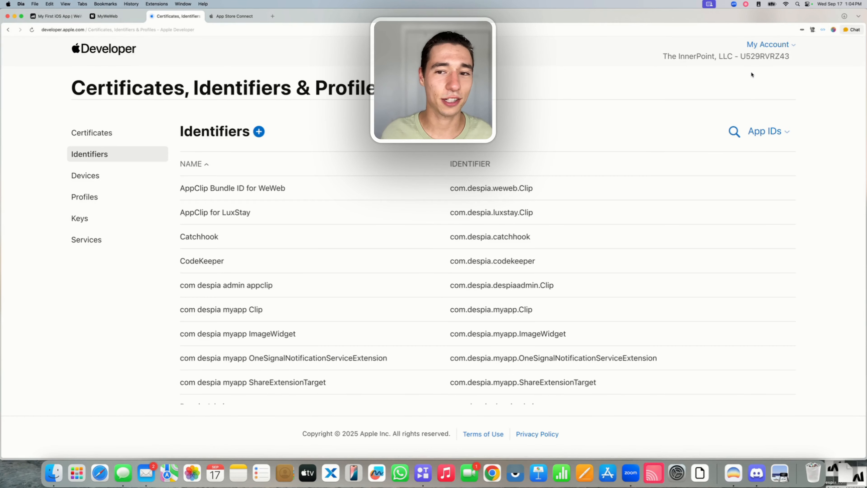
Search the identifiers list for MyWeWeb to check the app's registered bundle IDs.
click(733, 131)
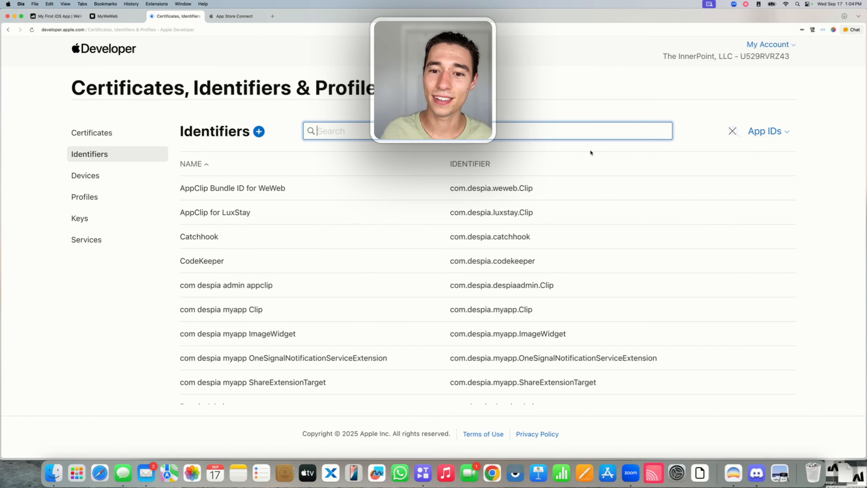
key(super+v)
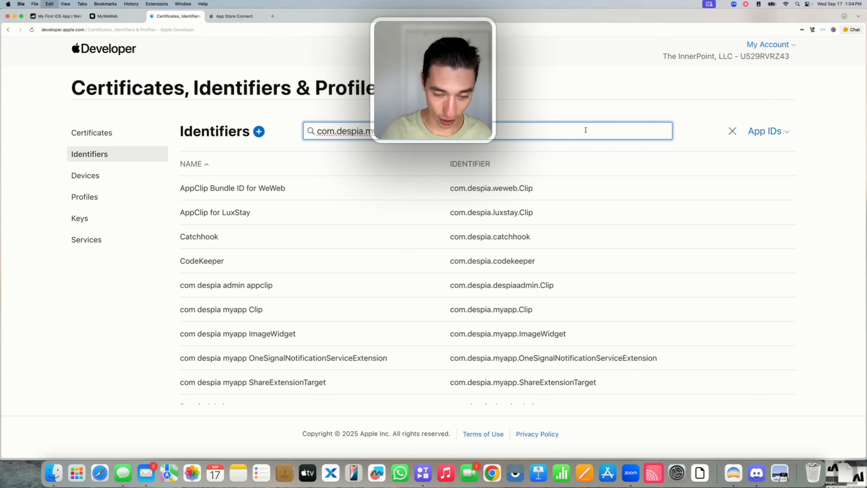
key(super+a)
key(BackSpace)
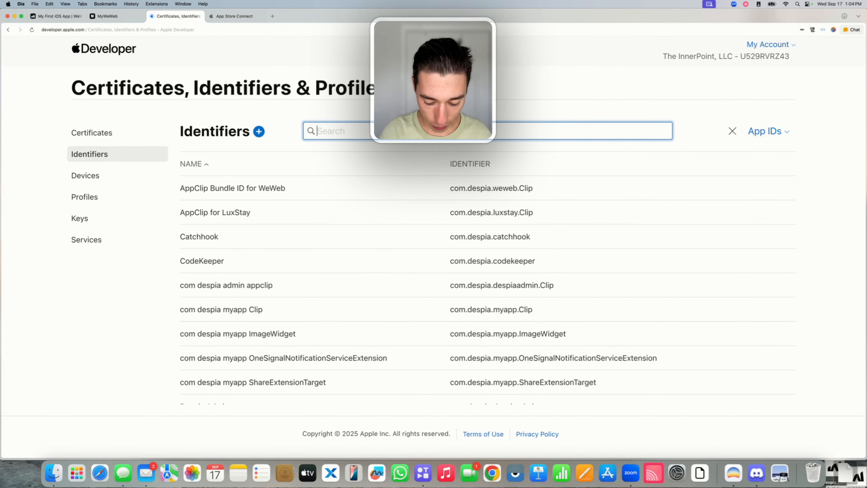
text(MyWeb)
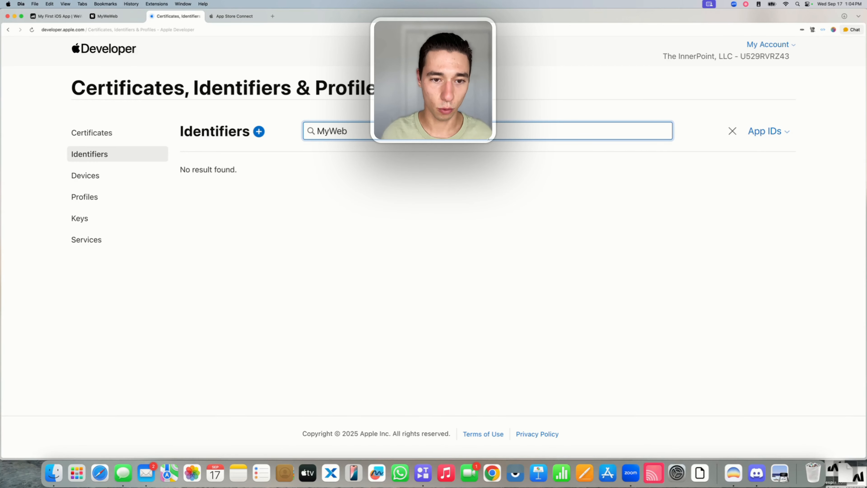
key(BackSpace)
text(Web)
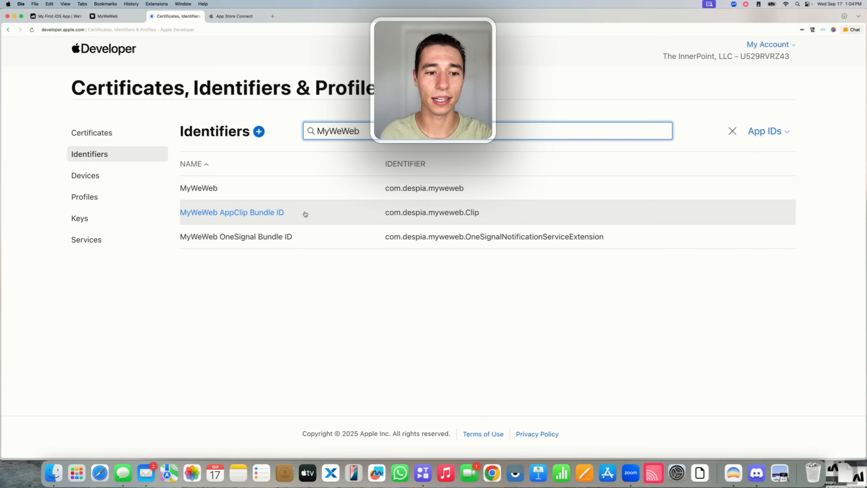
double_click(334, 132)
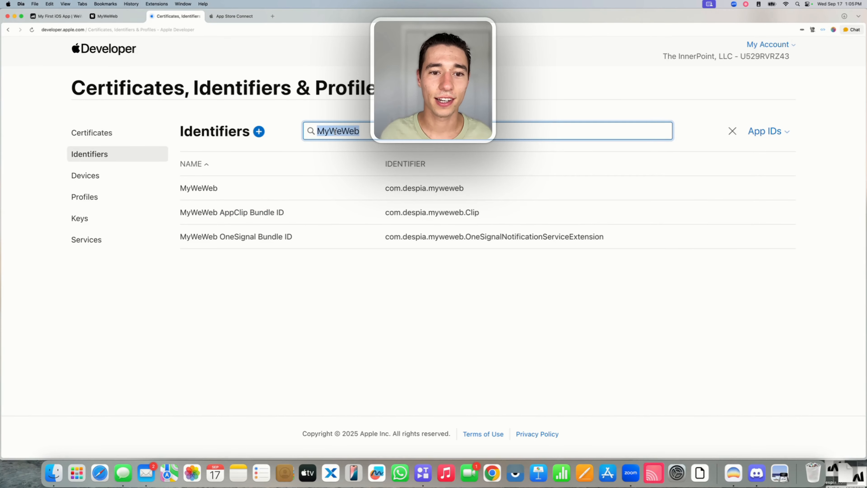
Start registering another new identifier and find the App Groups type.
click(259, 131)
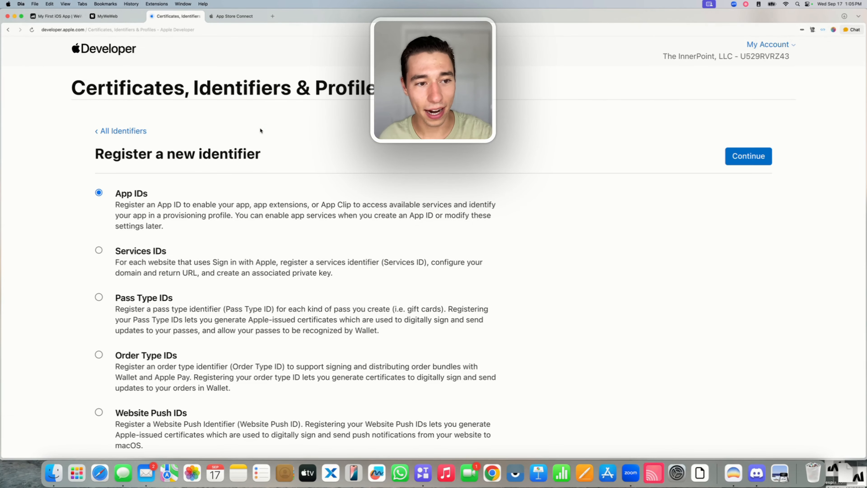
scroll(238, 231, down, 10)
scroll(240, 236, down, 1)
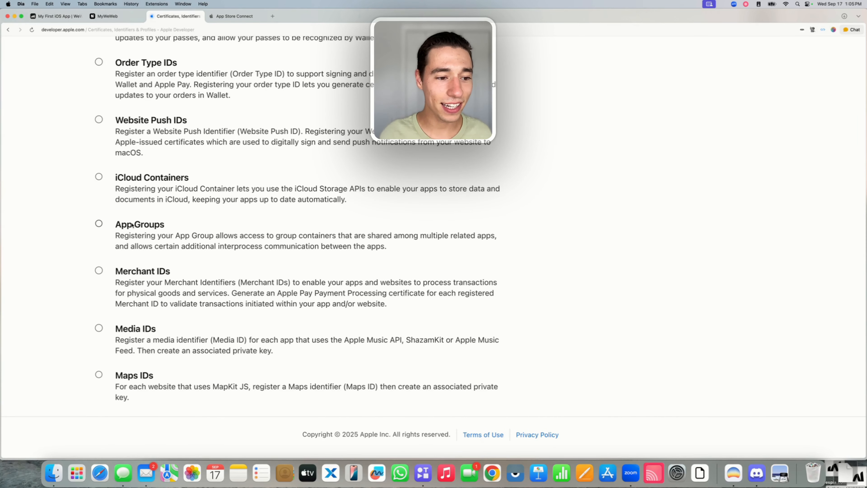
Choose App Groups as the type of the new identifier and continue to its registration form.
drag(121, 227, 170, 229)
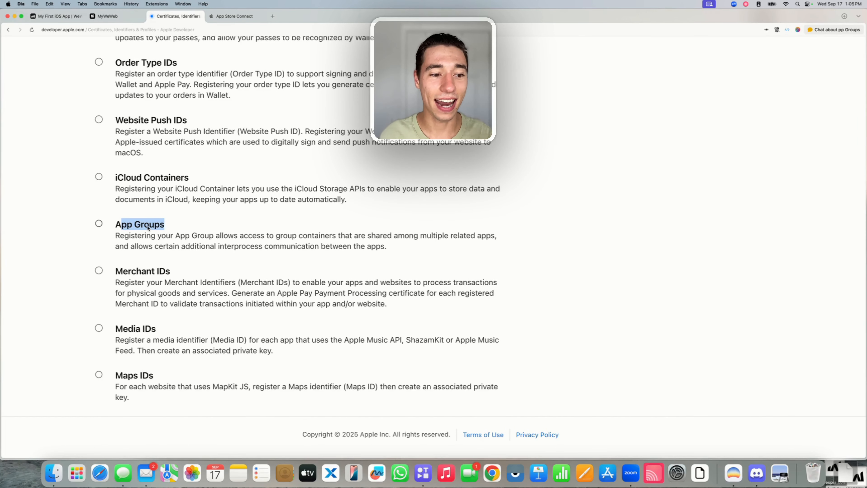
click(101, 224)
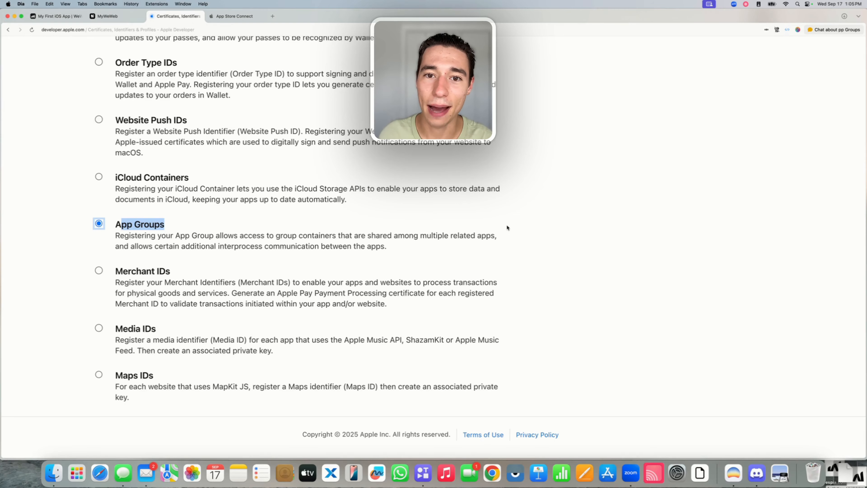
click(617, 212)
scroll(617, 212, up, 10)
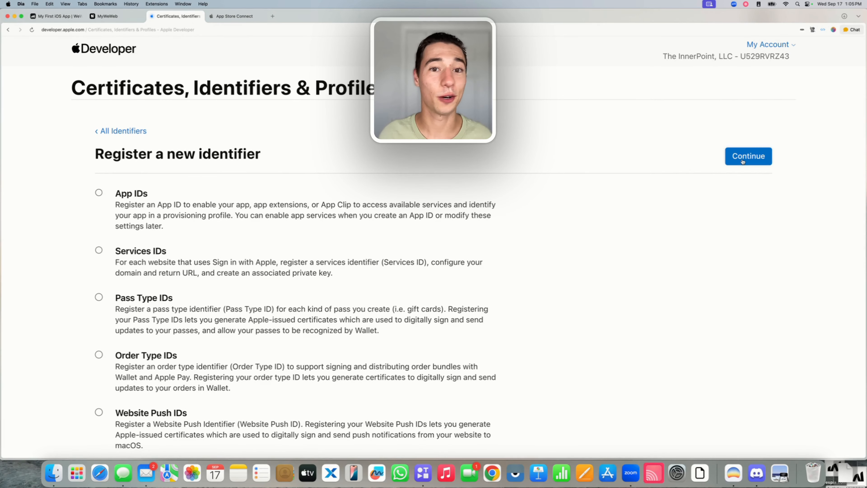
click(745, 158)
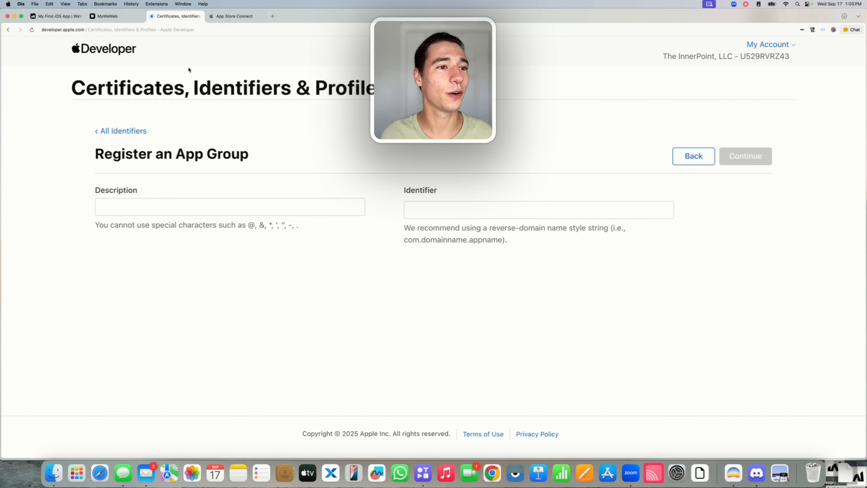
Switch to the MyWeWeb project in Despia and copy the Clip App Group value of the AppClip target.
click(448, 216)
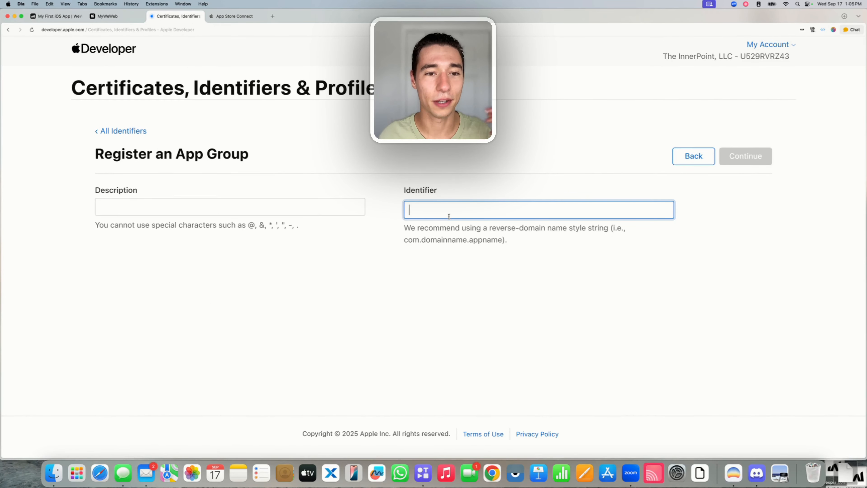
click(109, 17)
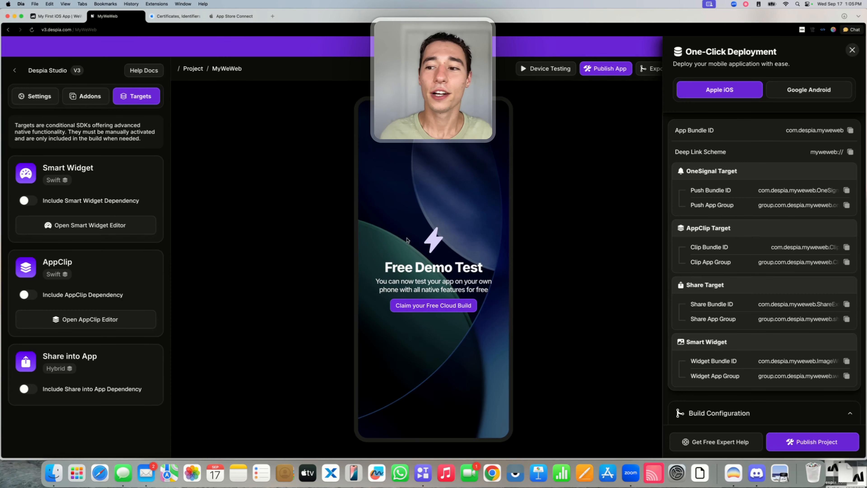
triple_click(781, 261)
drag(690, 261, 731, 262)
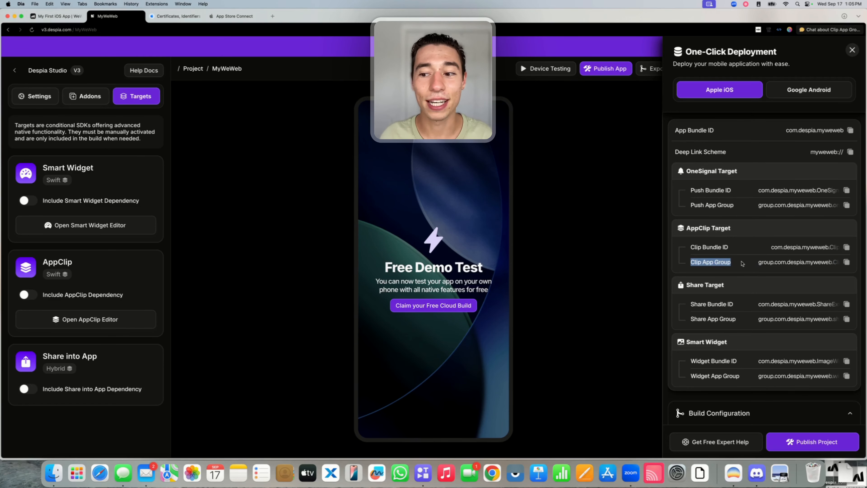
double_click(693, 228)
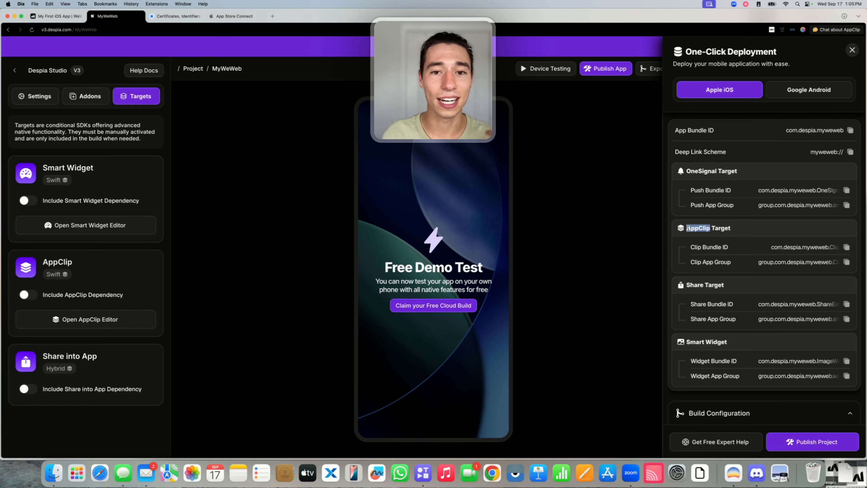
triple_click(698, 262)
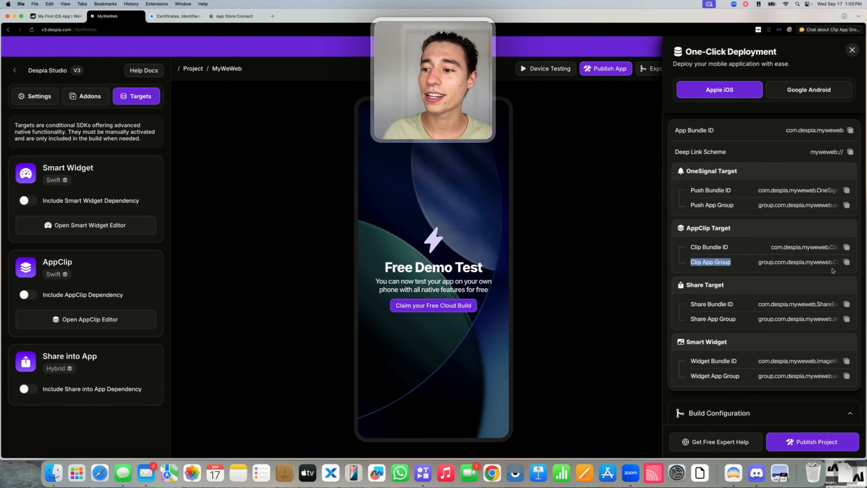
double_click(806, 263)
triple_click(807, 263)
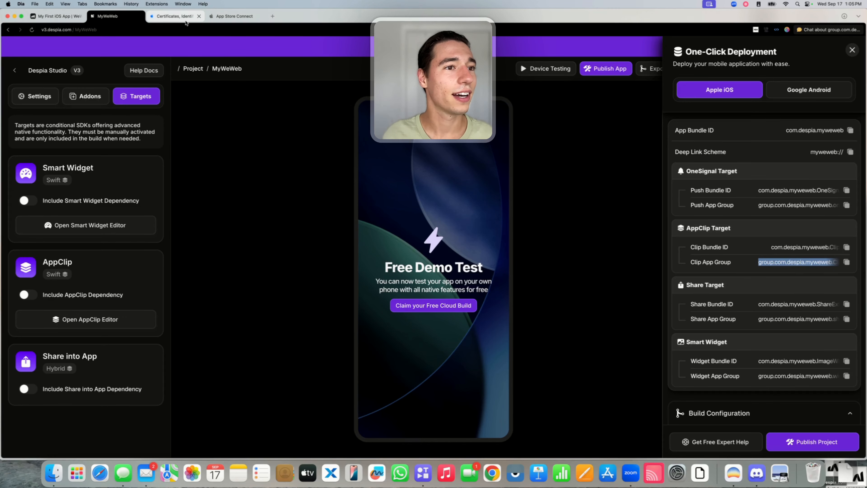
Return to Apple Developer and enter group.com.despia.myweweb.Clip as the app group's identifier.
click(176, 16)
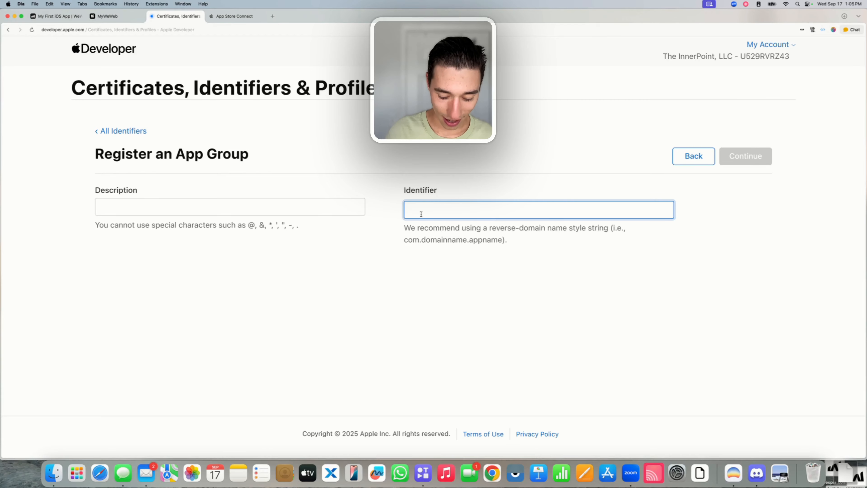
text(group.com.despia.myweweb.Clip)
click(382, 262)
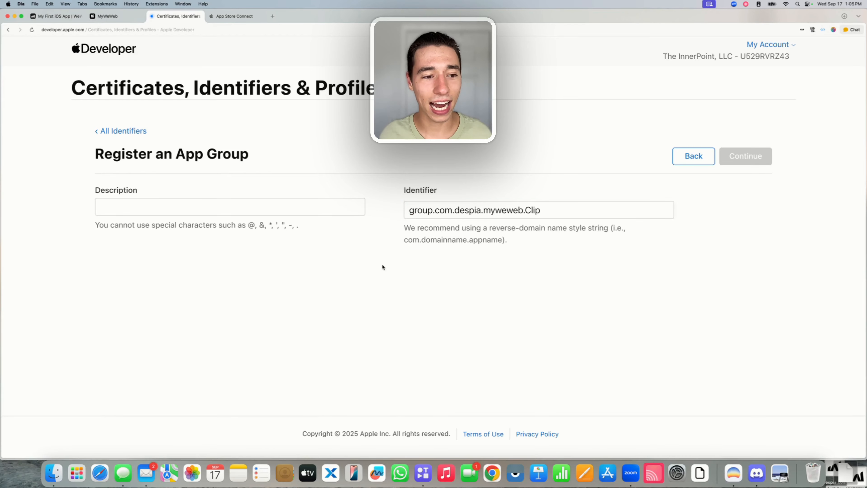
Describe the app group as "AppGroup for MyWeWeb for AppClip" and register it.
click(151, 210)
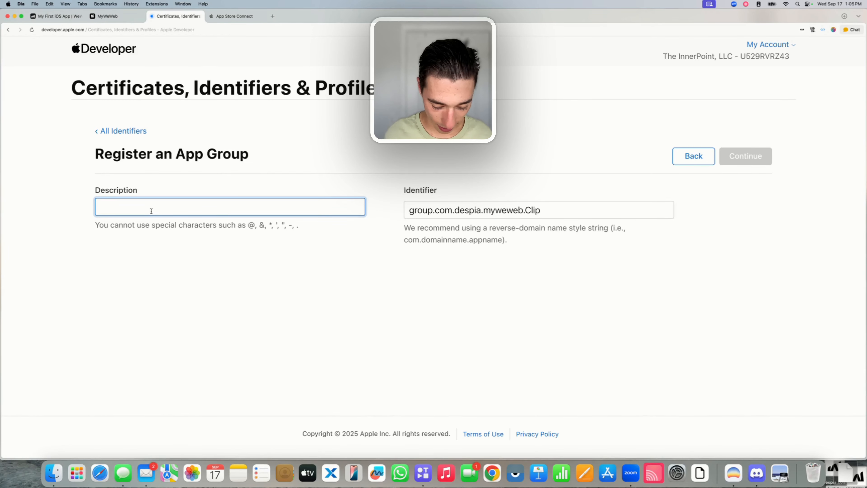
text(AppGroup)
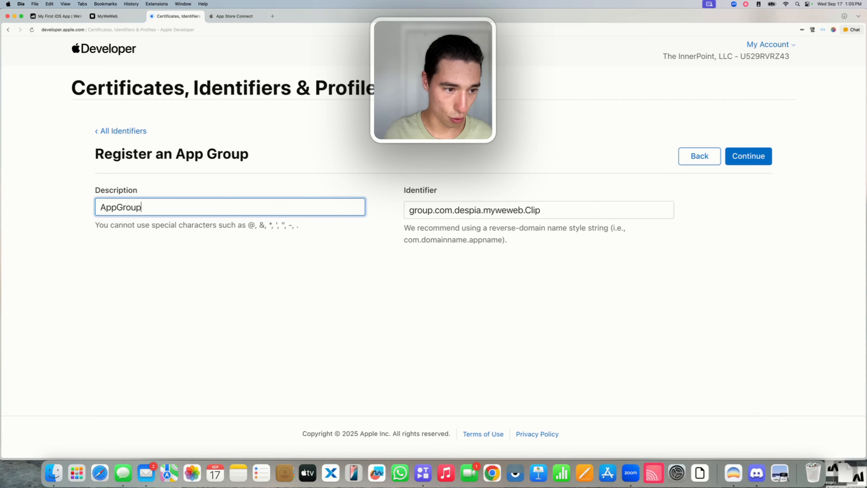
text( for My)
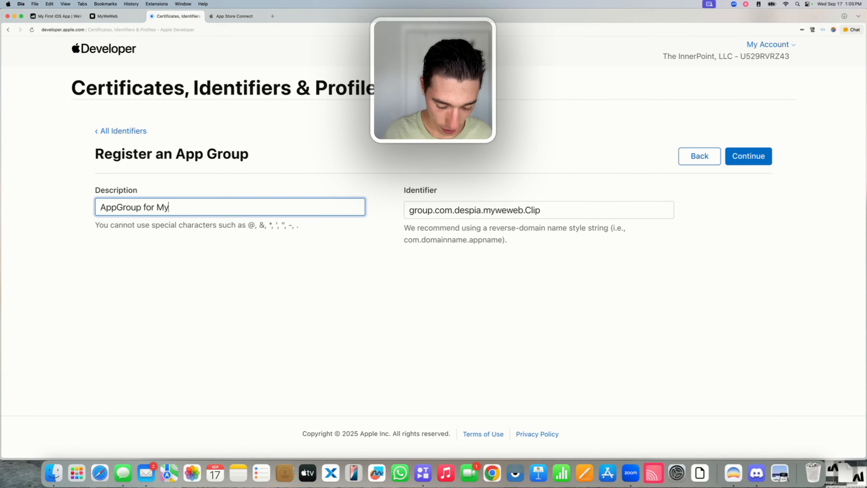
text(WeWeb for)
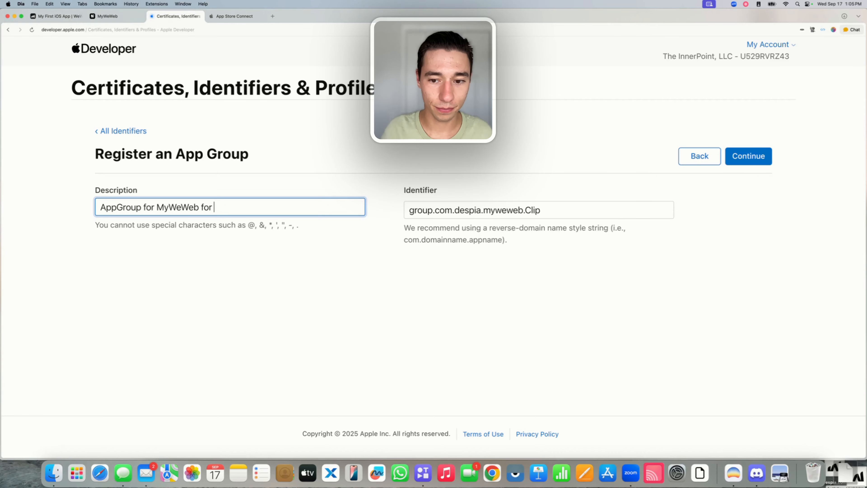
text( AppClip)
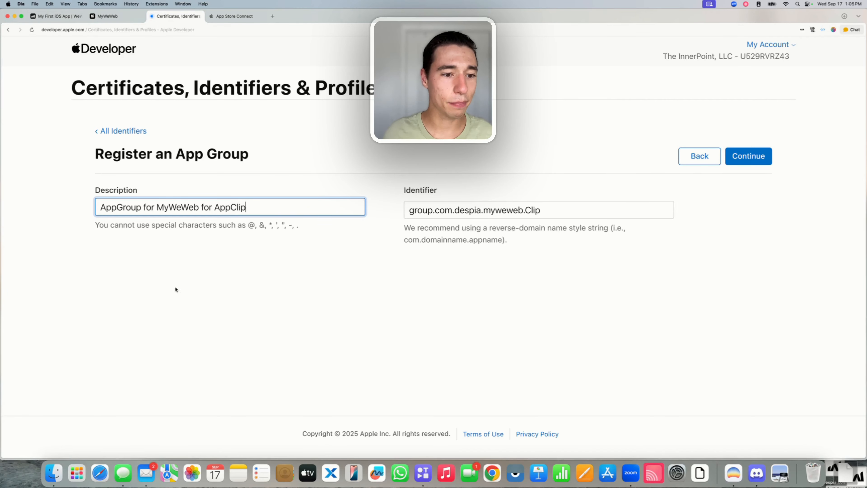
click(212, 291)
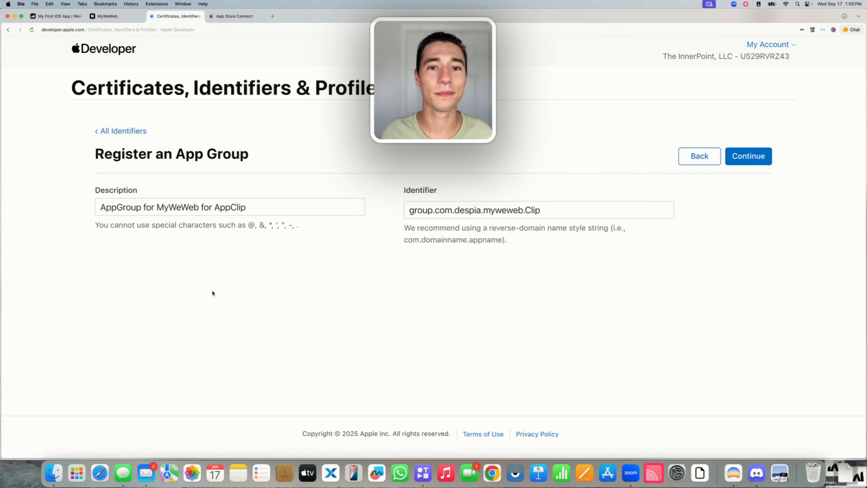
click(745, 160)
click(744, 157)
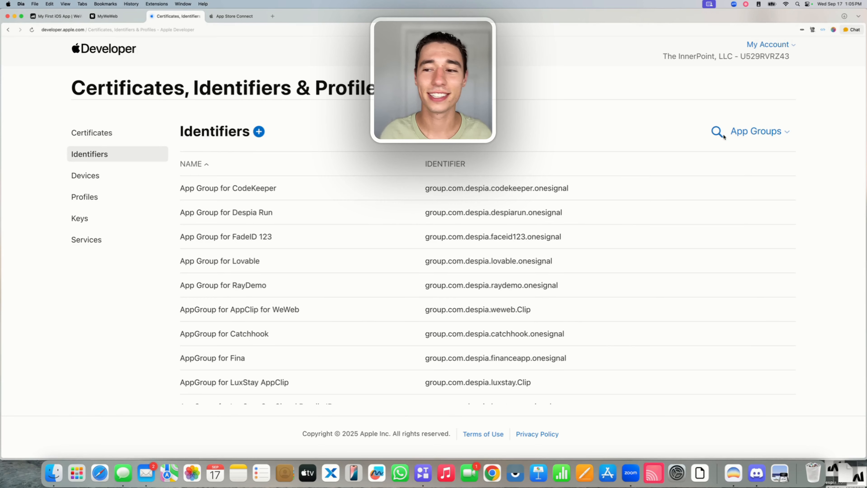
Search the App Groups and the App IDs for MyWeWeb.
click(717, 131)
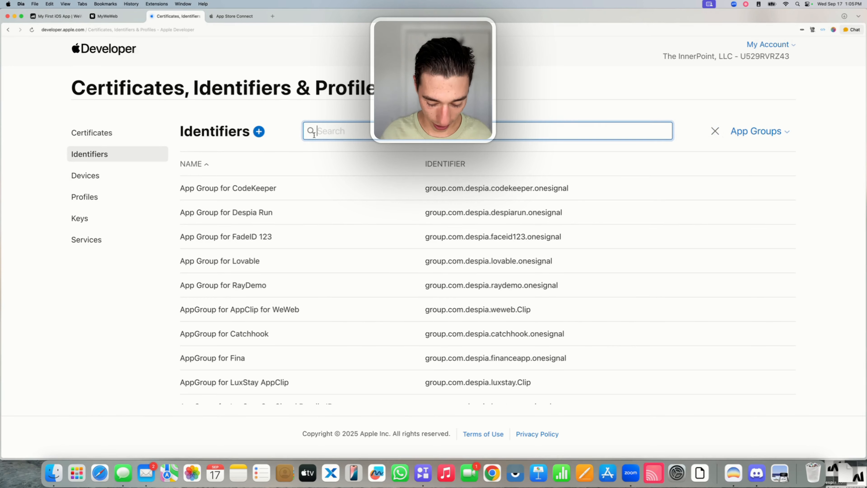
text(MyWeWeb)
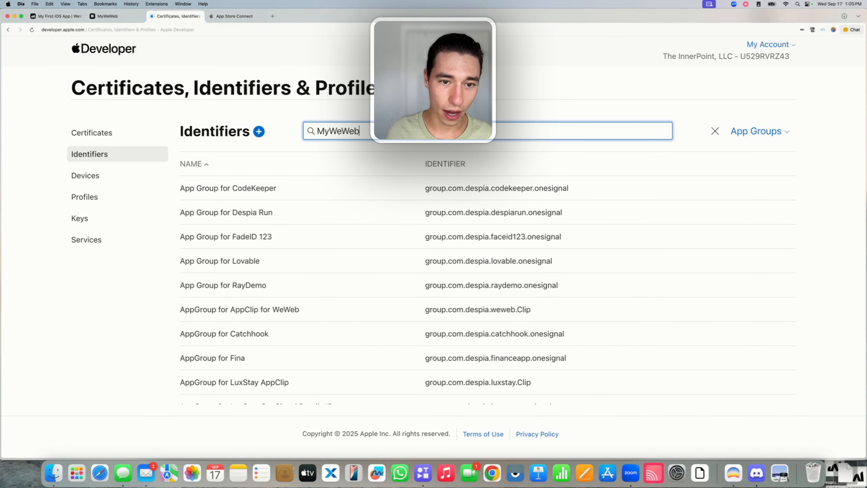
click(756, 132)
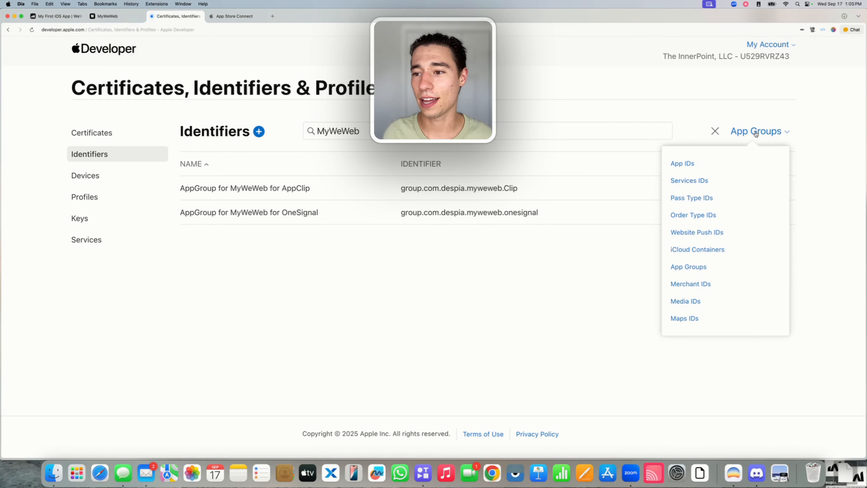
click(683, 164)
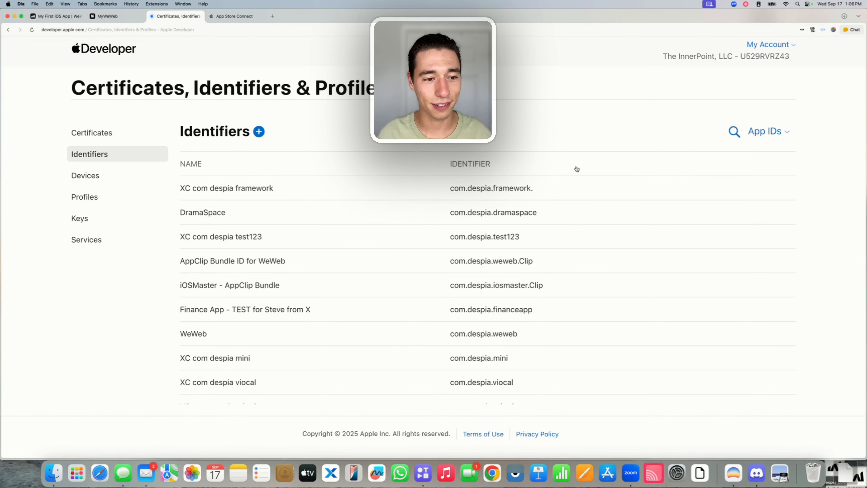
click(734, 132)
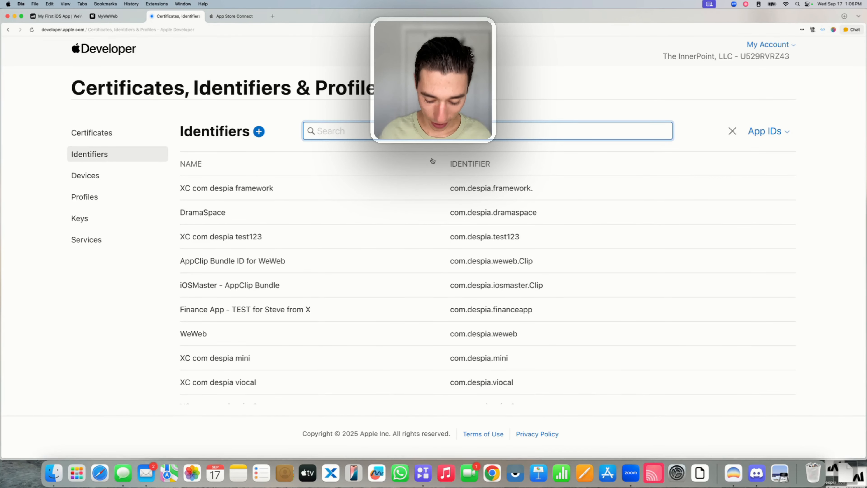
text(MyWeWeb)
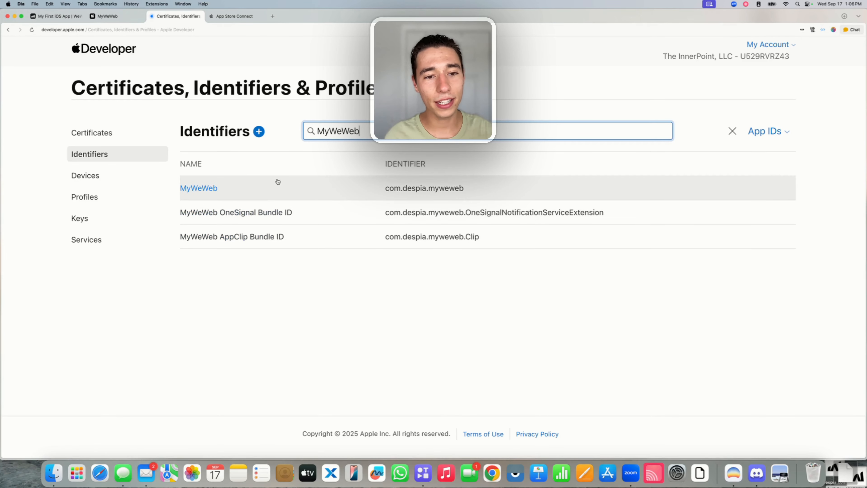
Copy the search term MyWeWeb and open the MyWeWeb AppClip Bundle ID configuration.
double_click(325, 131)
key(super+c)
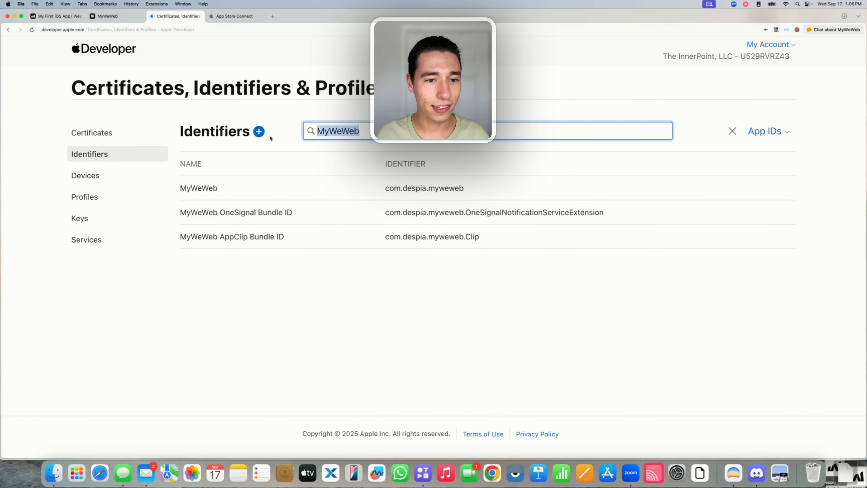
click(273, 137)
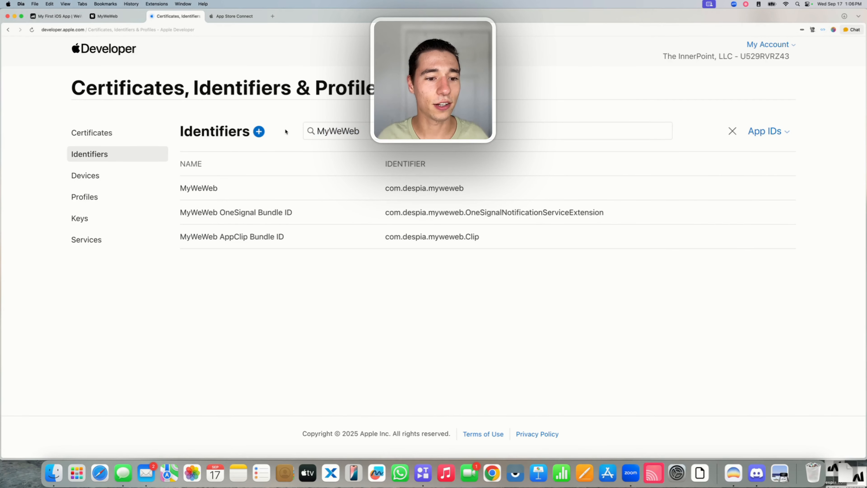
click(233, 238)
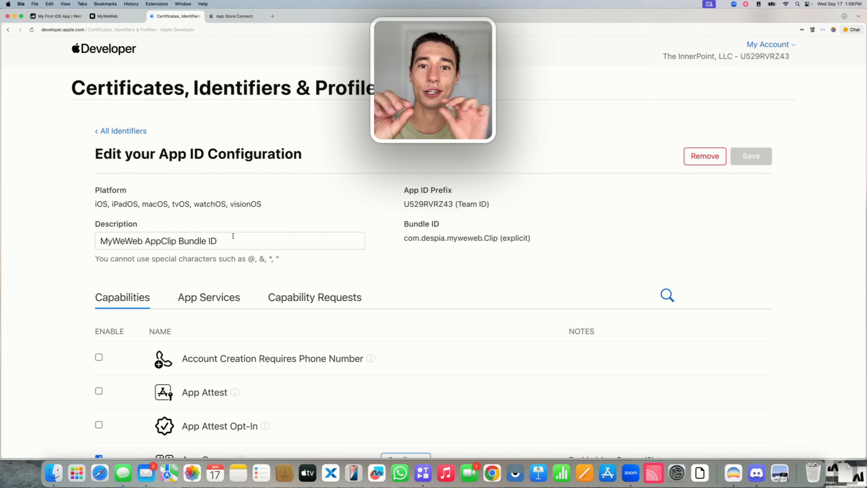
Open the assignment list of the App Groups capability and find the MyWeWeb entries in it.
scroll(233, 235, down, 5)
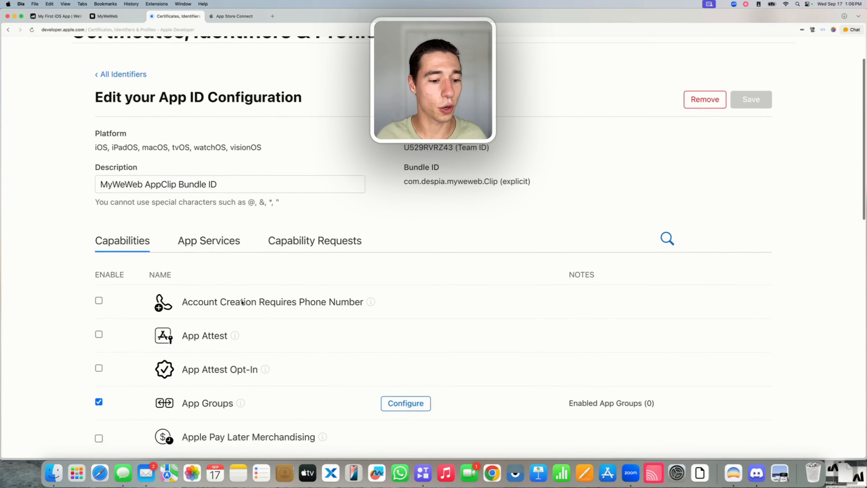
drag(185, 293, 230, 295)
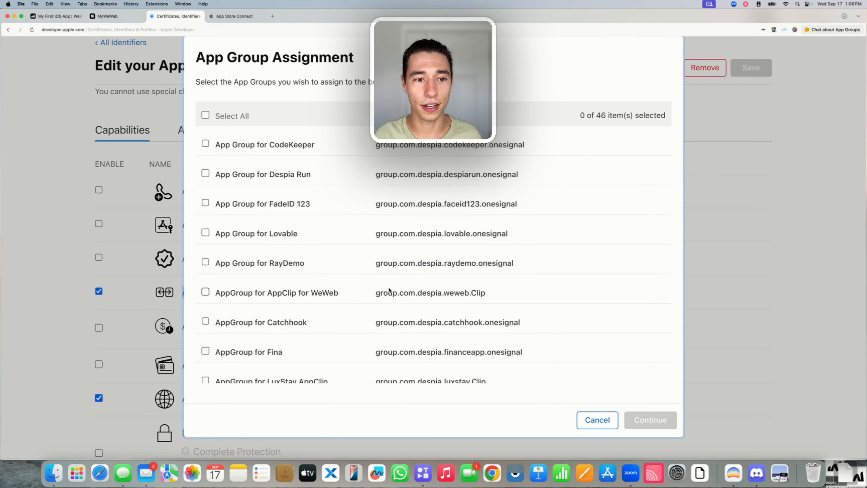
key(super+f)
text(MyWeWeb)
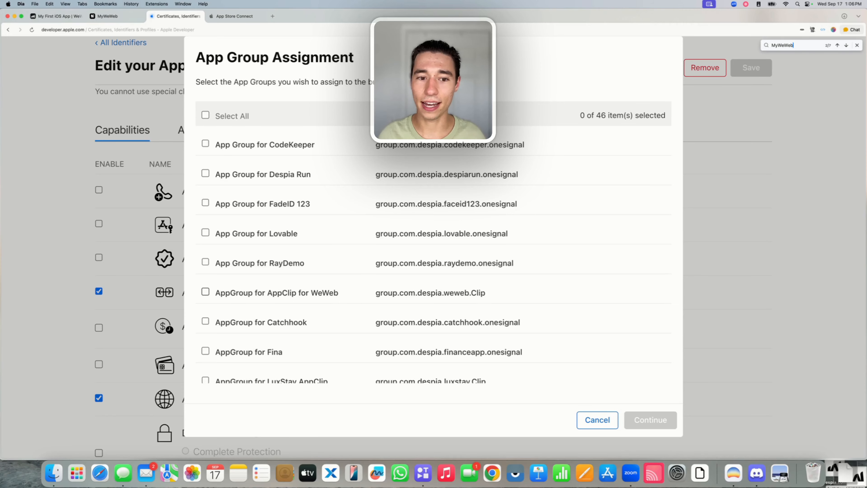
key(Return)
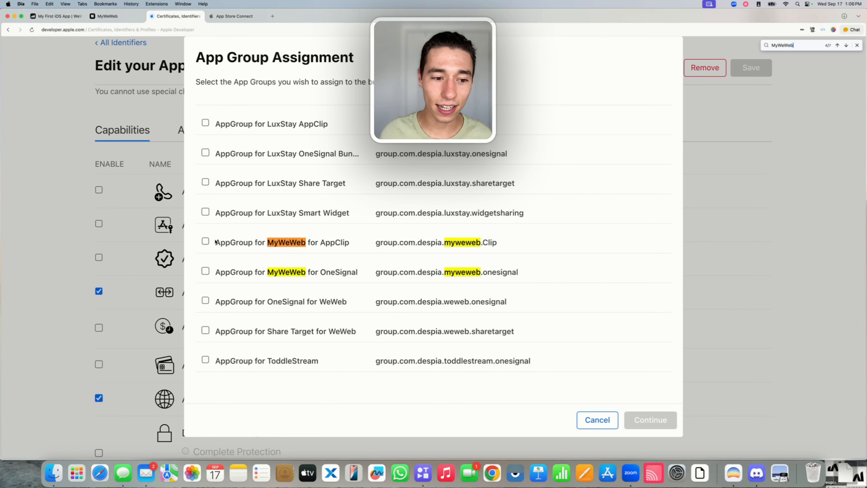
Assign "AppGroup for MyWeWeb for AppClip" to the bundle ID, then save and confirm the modified App ID capabilities.
click(206, 241)
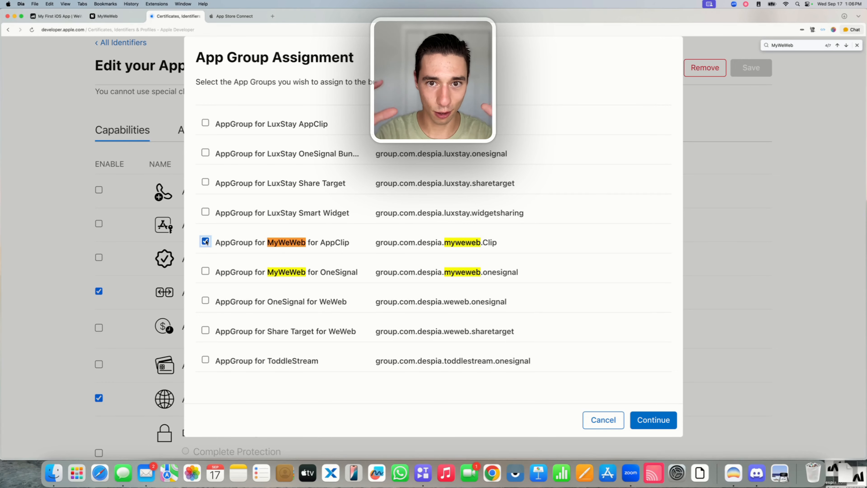
click(670, 423)
click(754, 68)
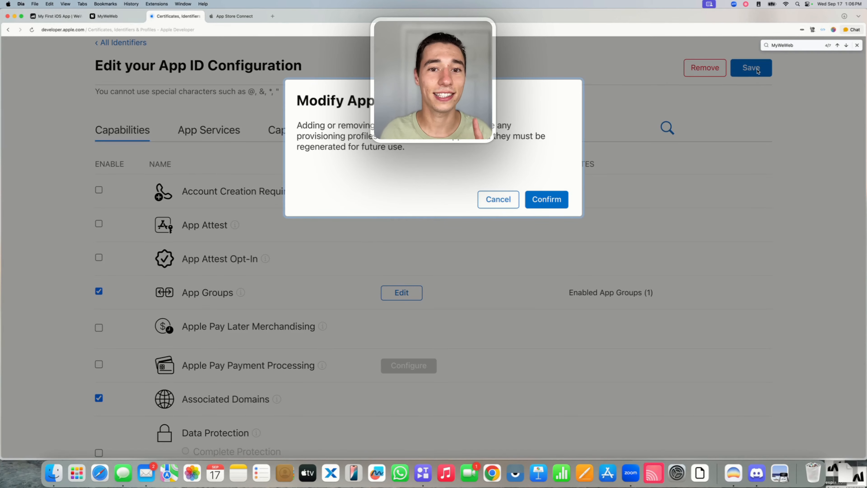
click(536, 201)
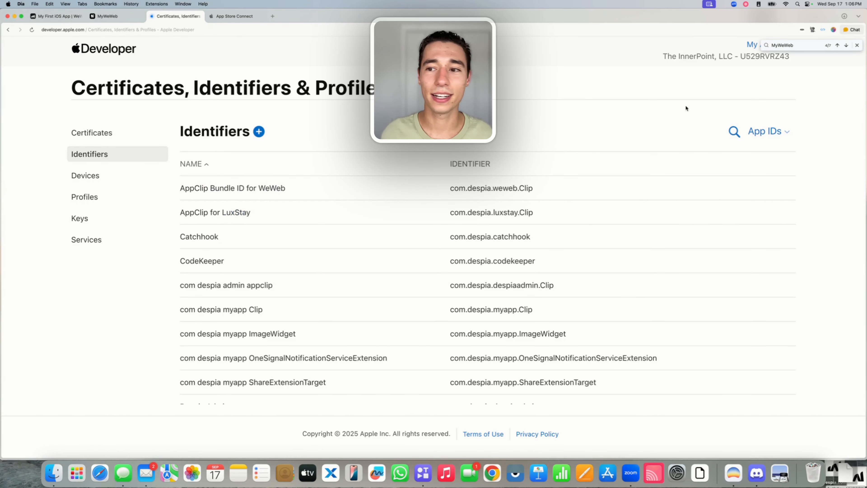
Search the App IDs for MyWeWeb and open the configuration of the main MyWeWeb App ID.
click(734, 131)
key(super+v)
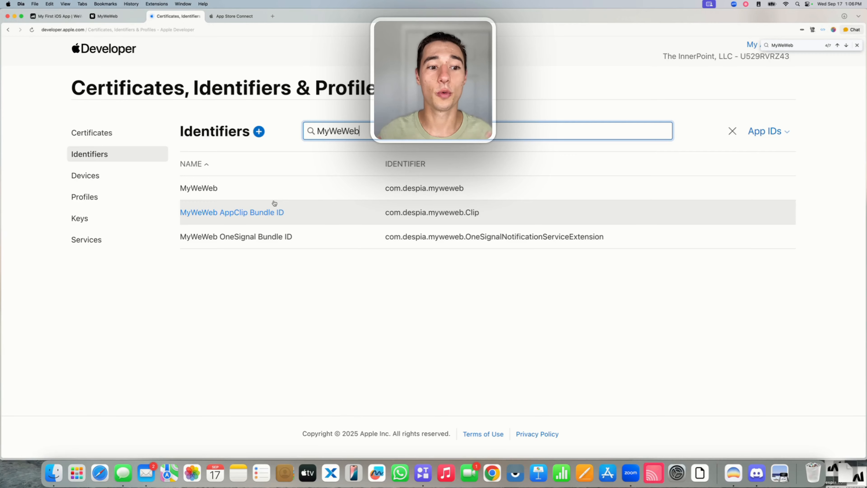
click(202, 189)
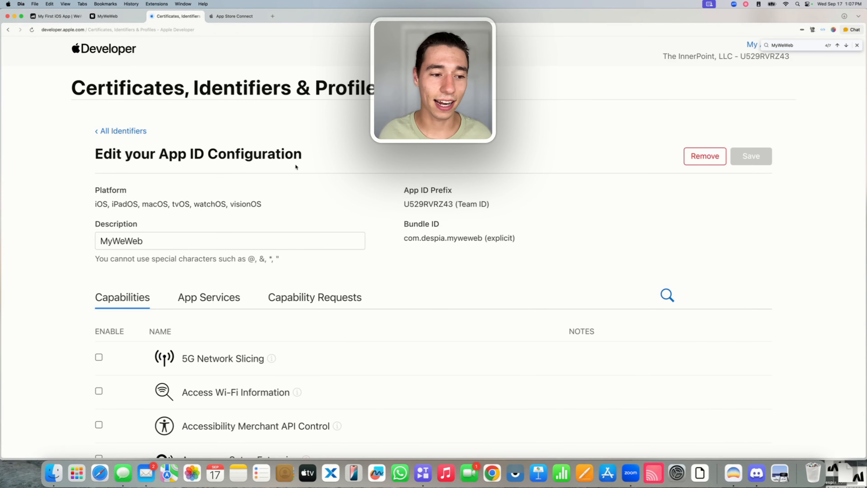
Open the App Groups assignment list of the MyWeWeb App ID and find the MyWeWeb entries in it.
scroll(296, 166, down, 10)
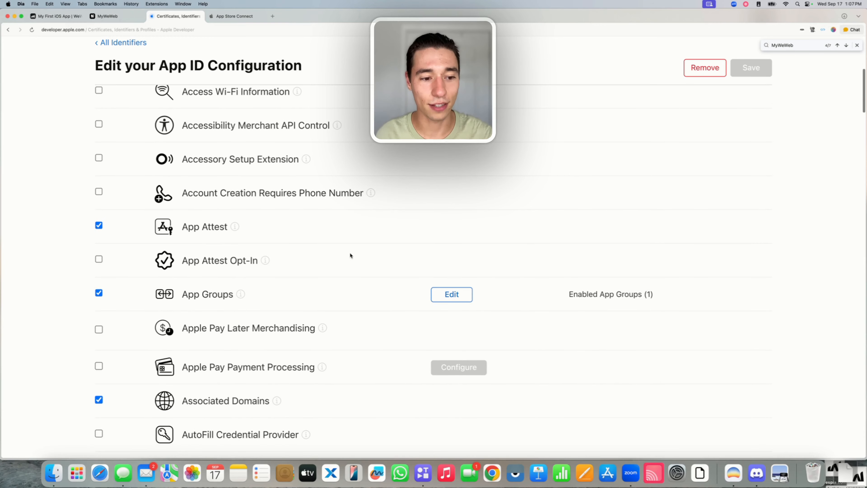
scroll(186, 232, down, 3)
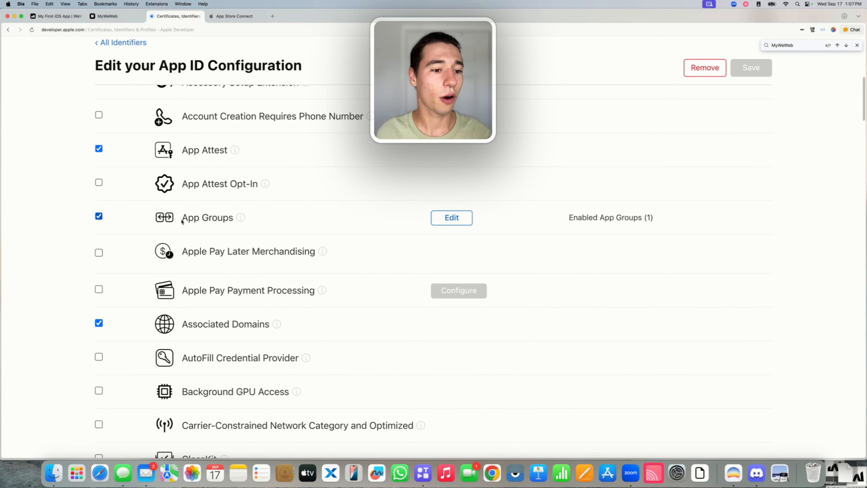
drag(182, 221, 236, 220)
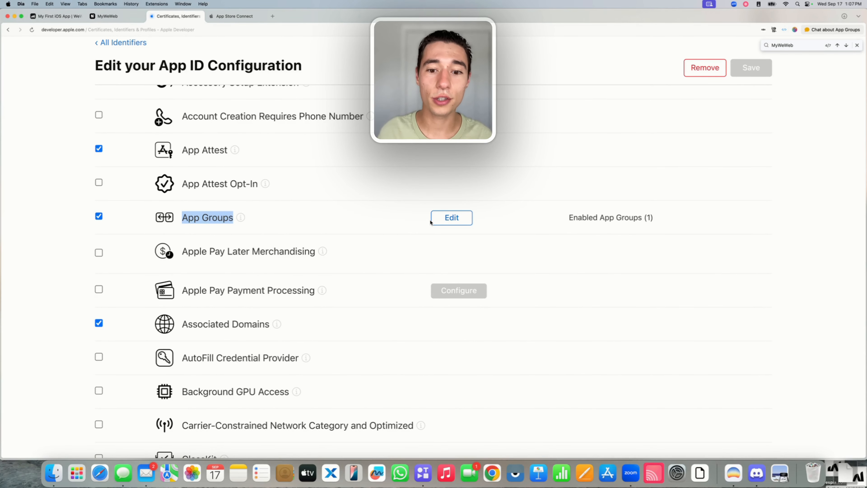
click(450, 218)
key(super+f)
key(super+c)
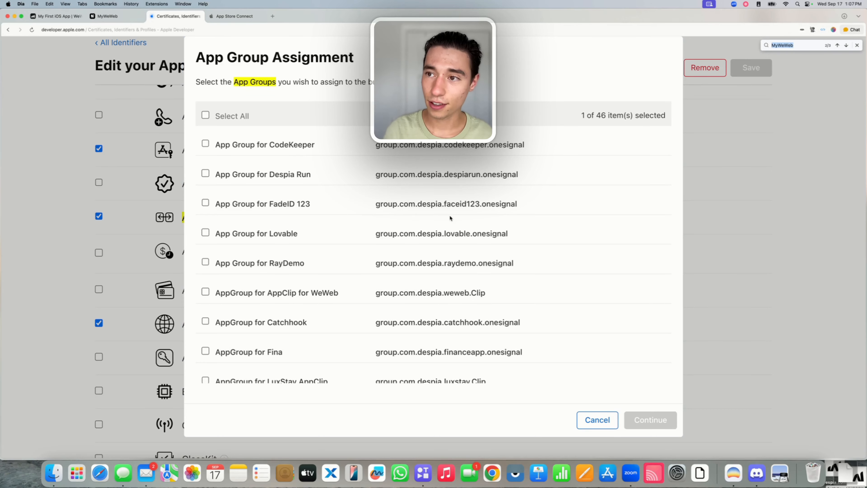
text(MyWeWeb)
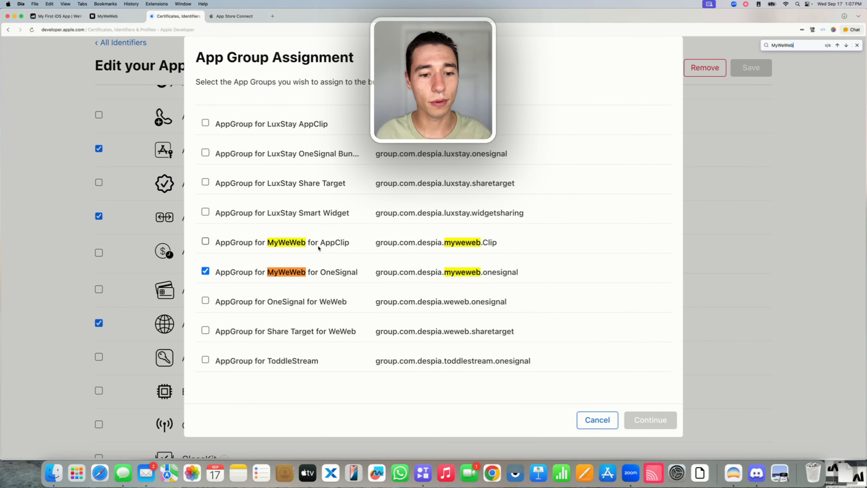
Assign "AppGroup for MyWeWeb for AppClip" to the main MyWeWeb App ID, and save and confirm the modified capabilities.
drag(319, 243, 350, 244)
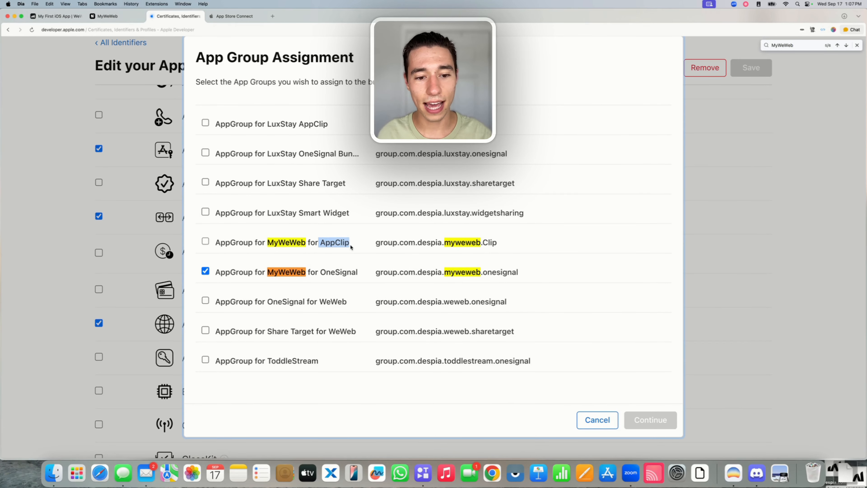
click(205, 241)
click(650, 421)
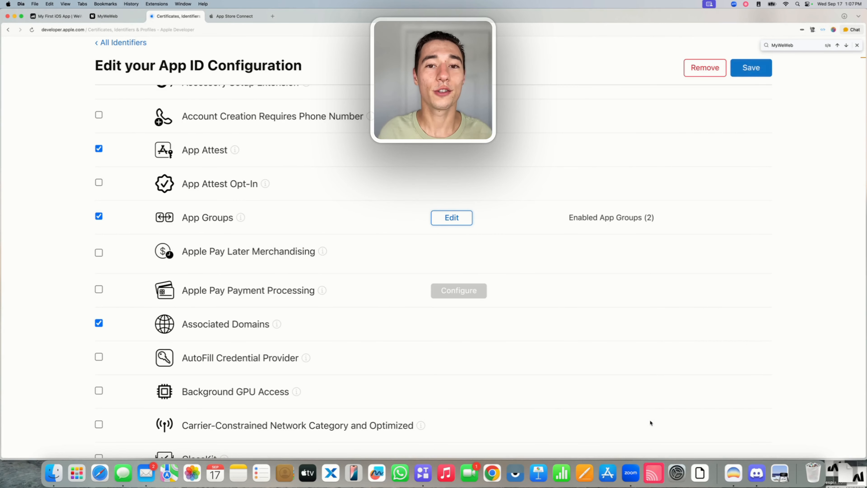
click(758, 68)
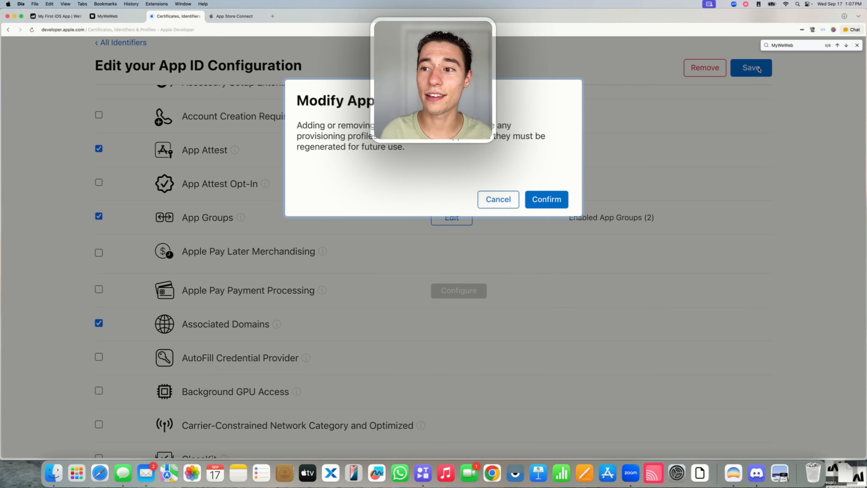
click(546, 200)
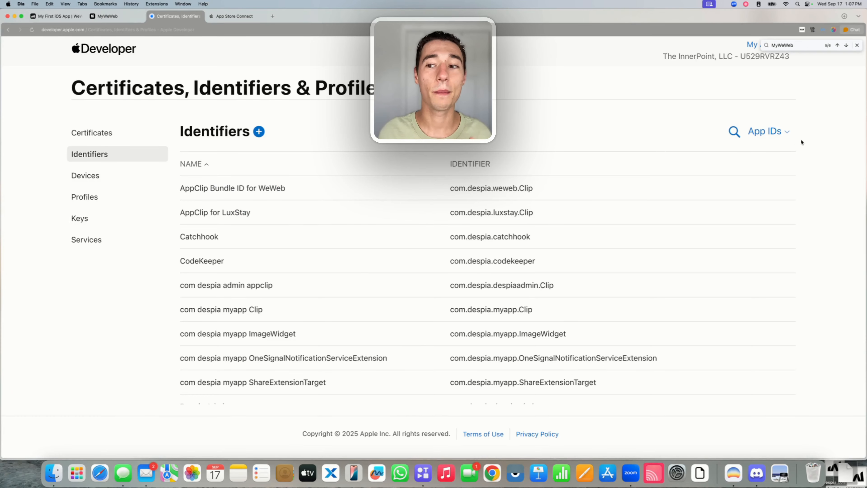
Search the App IDs for MyWeWeb, and examine the Share Target and Smart Widget identifiers in Despia's iOS deployment settings.
click(734, 131)
key(super+v)
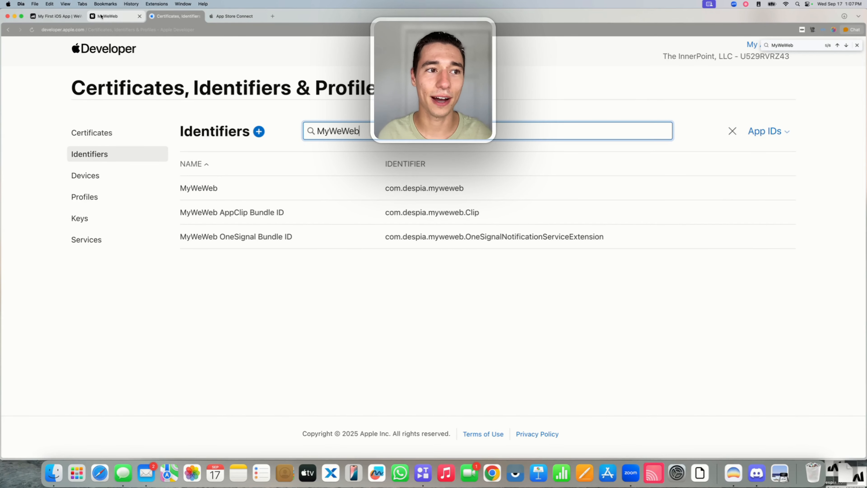
click(107, 16)
click(741, 291)
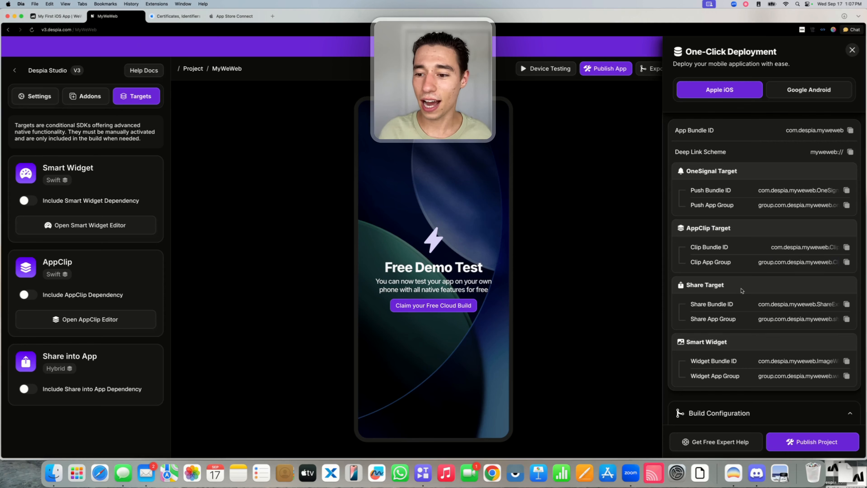
drag(687, 284, 744, 286)
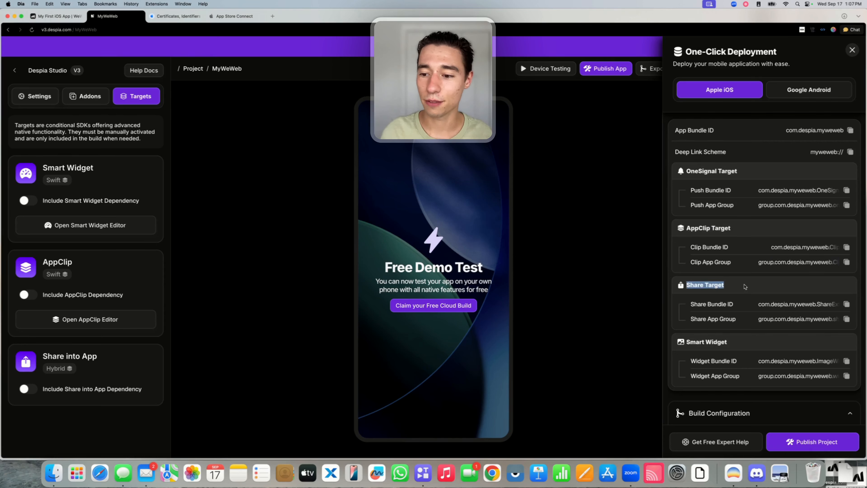
drag(691, 342, 739, 344)
click(739, 342)
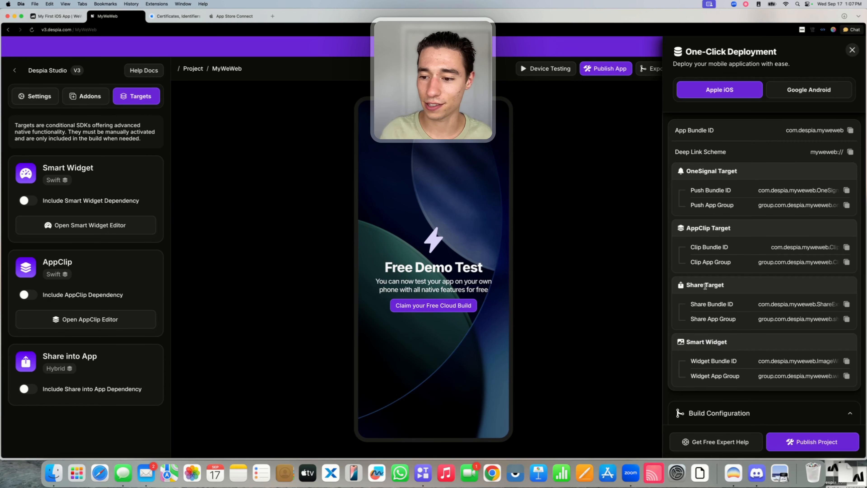
drag(688, 285, 740, 286)
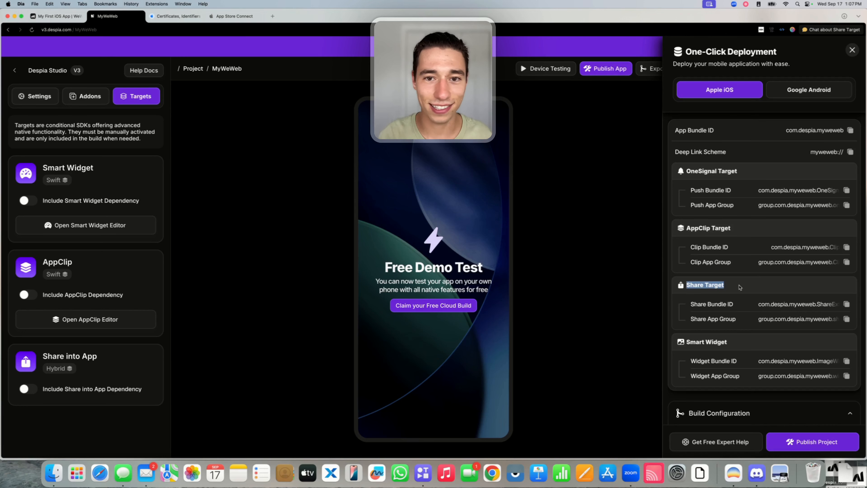
Copy the Share Bundle ID of the Share Target from Despia's deployment settings.
click(774, 303)
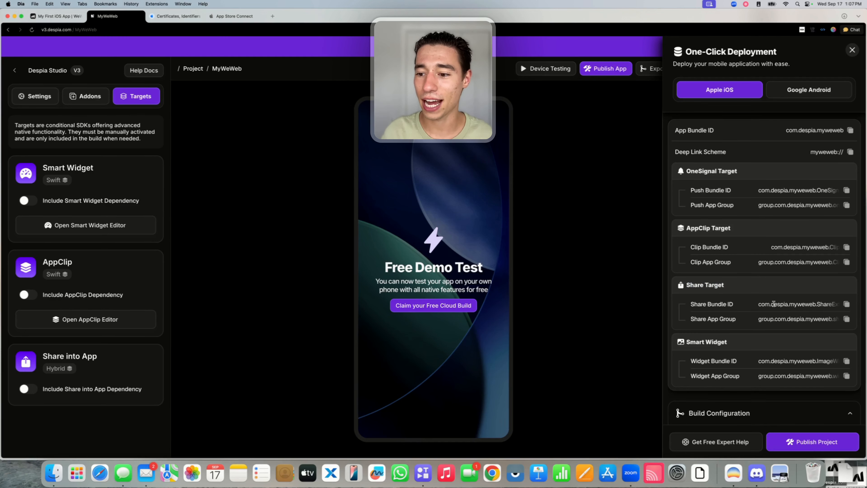
drag(688, 305, 735, 304)
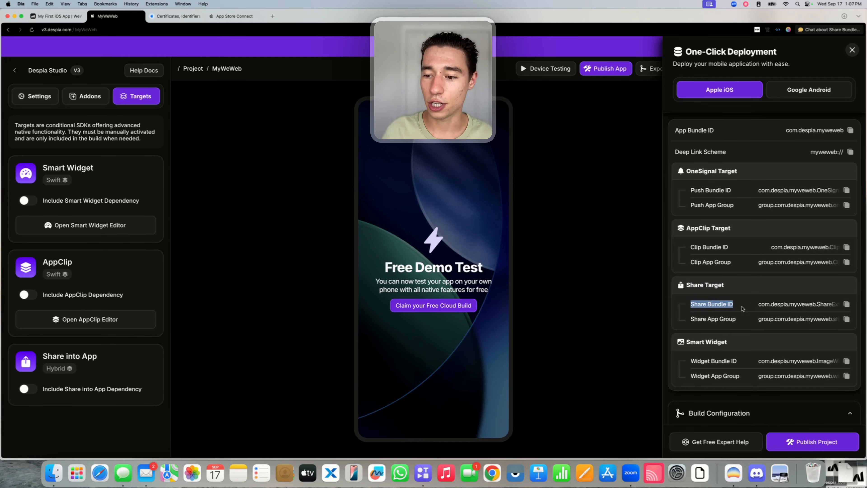
click(772, 306)
triple_click(773, 306)
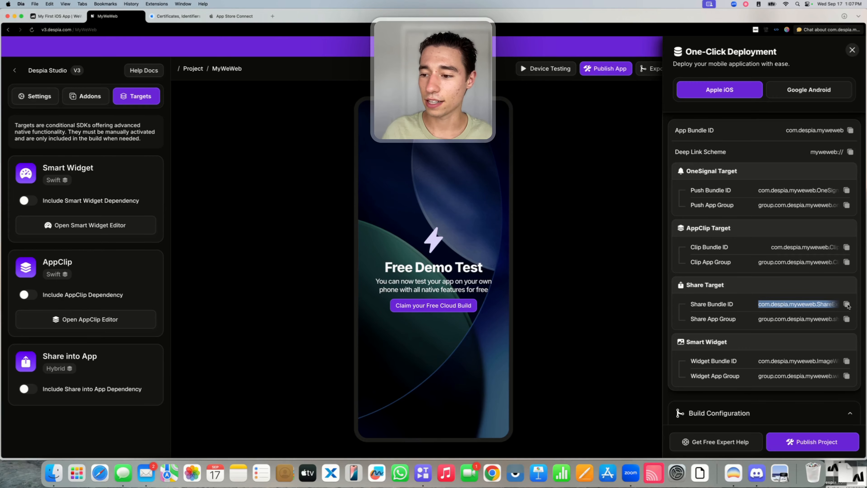
Start registering an App ID of type App in Apple Developer with the explicit bundle ID com.despia.myweweb.ShareExtensionTarget.
click(190, 17)
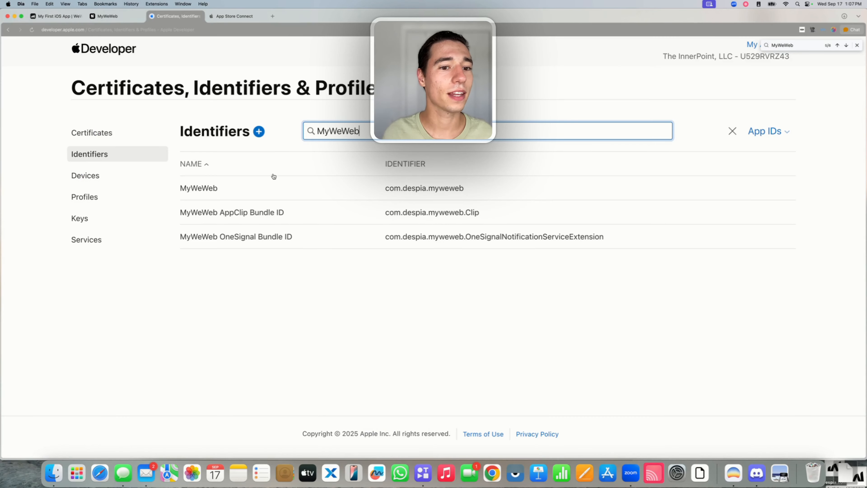
click(258, 132)
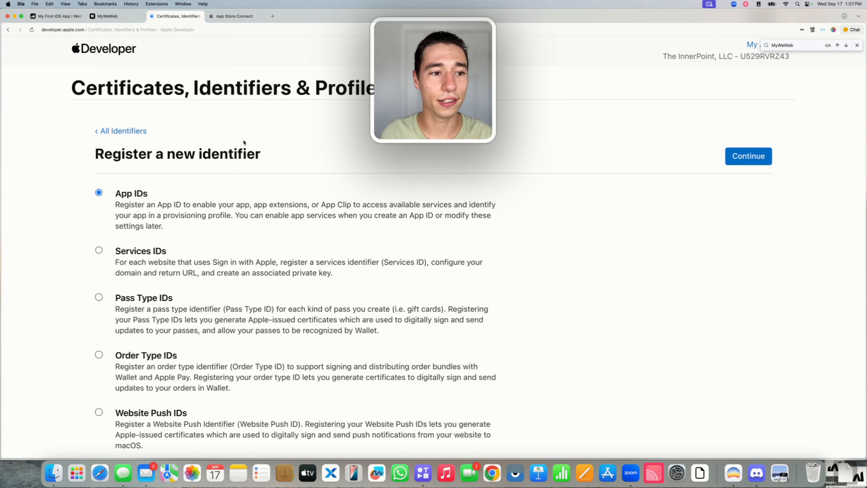
click(122, 193)
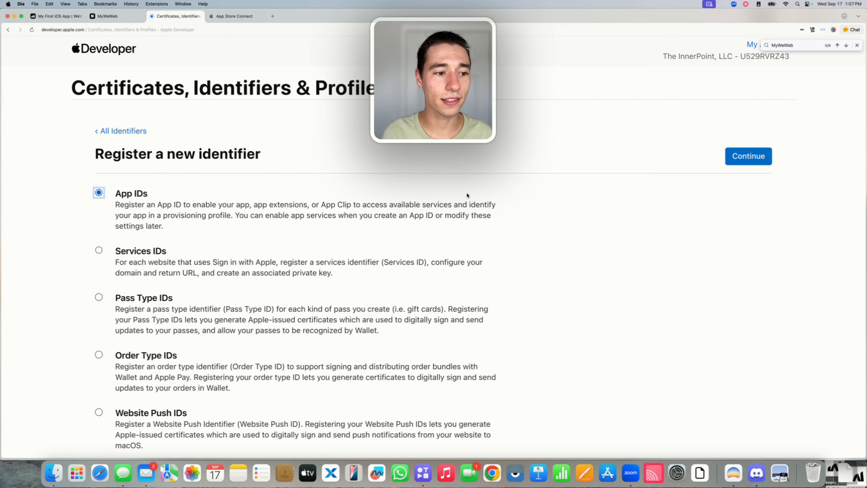
click(757, 157)
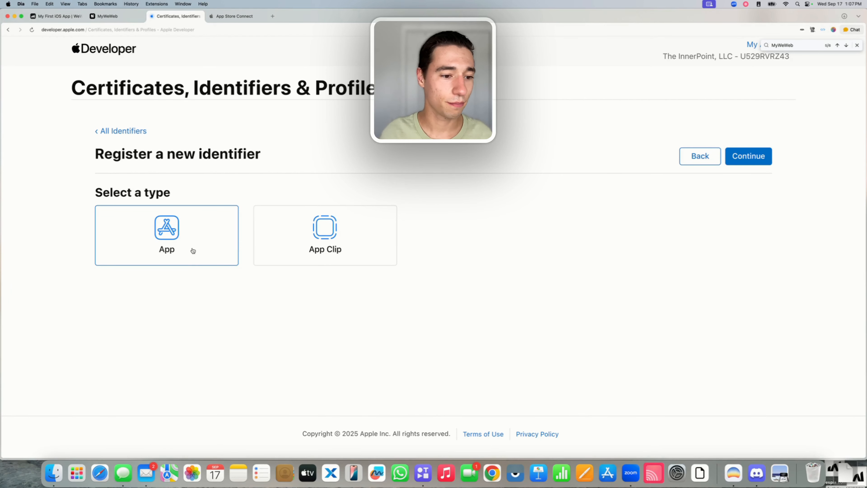
click(756, 156)
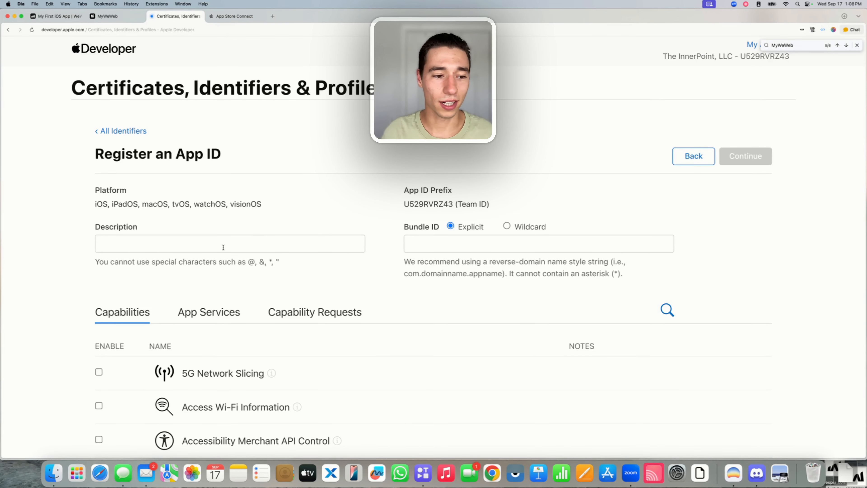
click(474, 245)
text(com.despia.myweweb.ShareExtensionTarget)
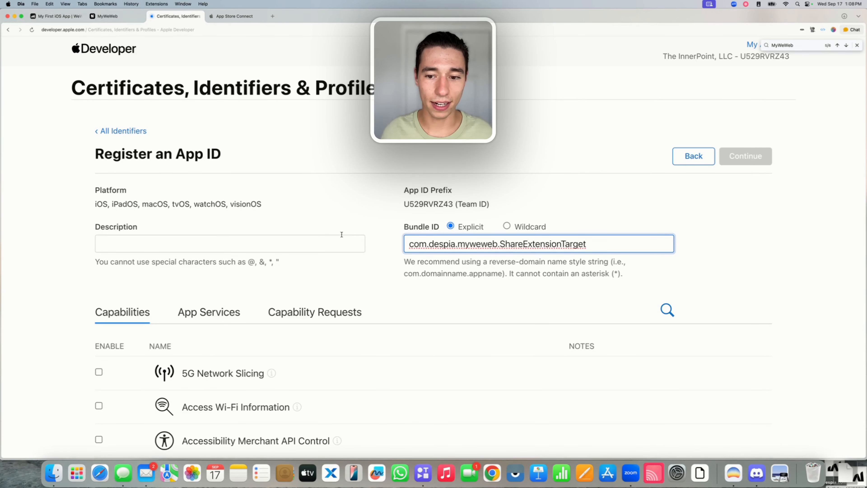
Set the new App ID's description to "MyWeWeb Share Bundle ID".
click(176, 247)
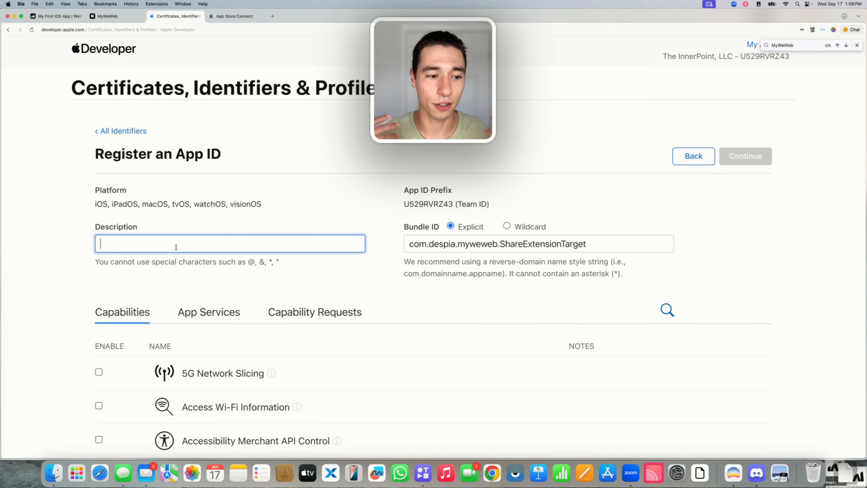
key(Caps_Lock)
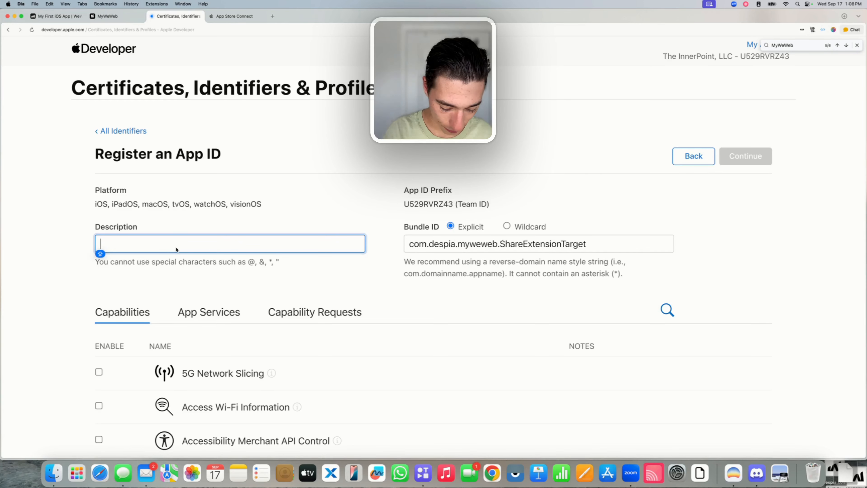
text(My )
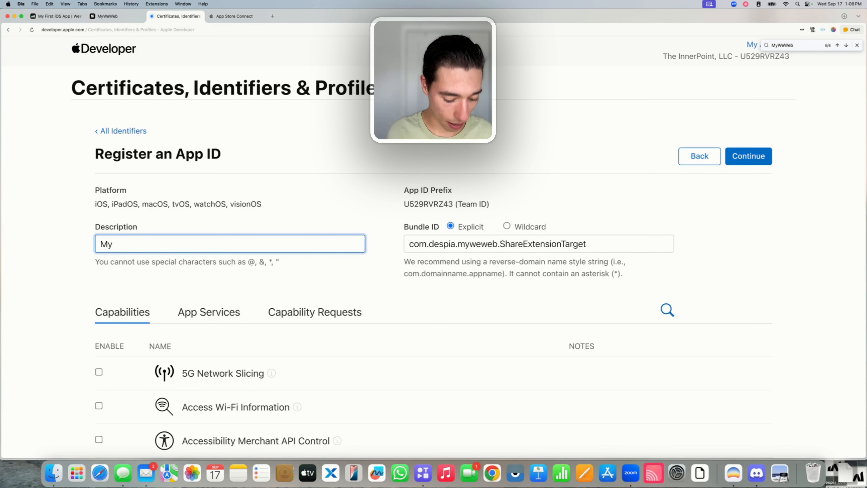
text(App)
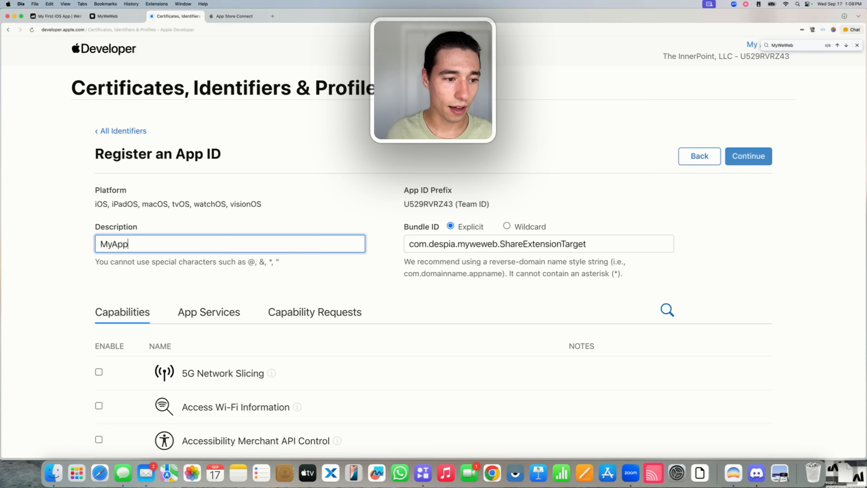
key(BackSpace)
key(BackSpace)
key(BackSpace)
text(WeWeb)
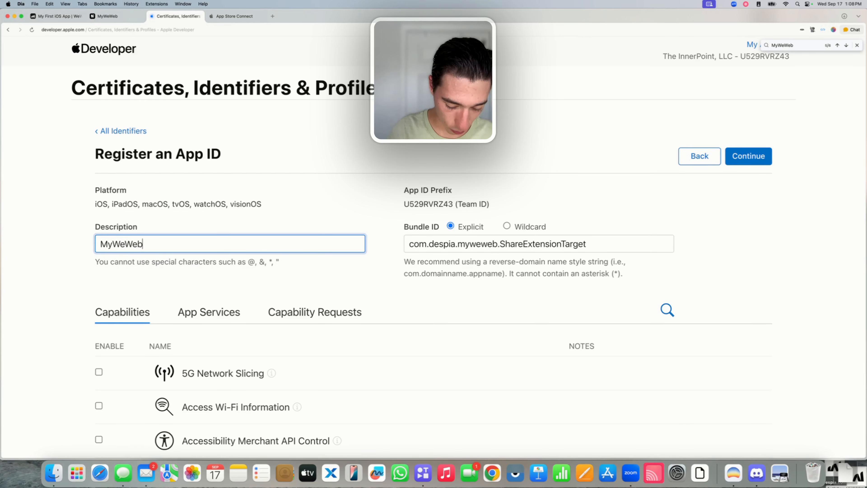
text( Stare)
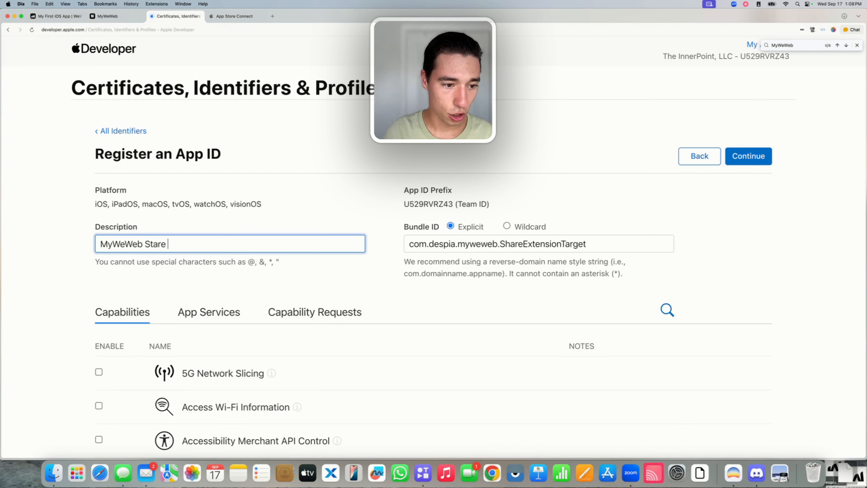
key(BackSpace)
key(BackSpace)
key(BackSpace)
key(BackSpace)
key(BackSpace)
text(ha)
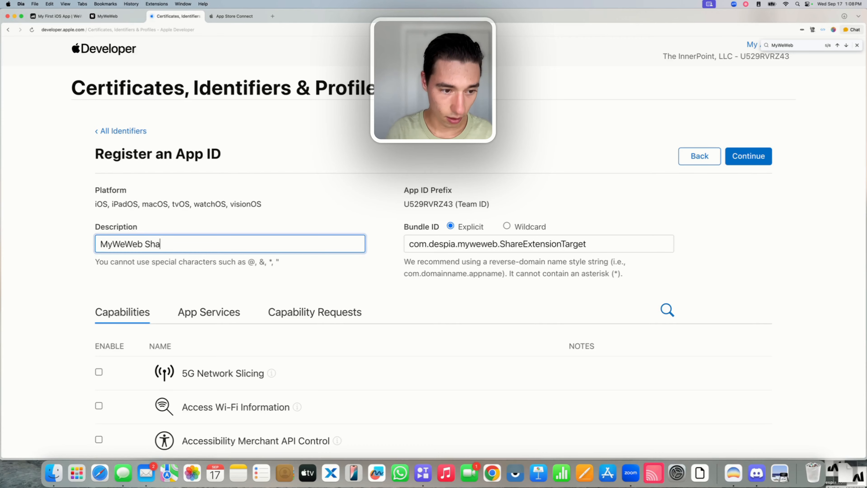
text(re Bund)
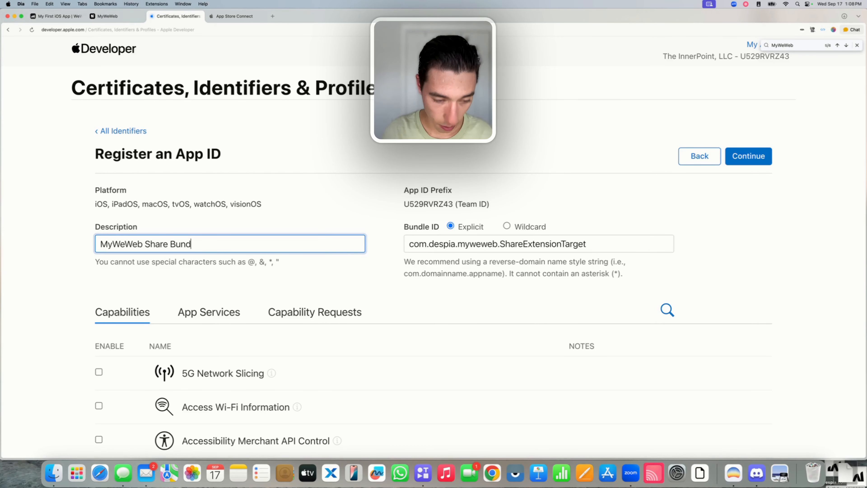
text(le ID)
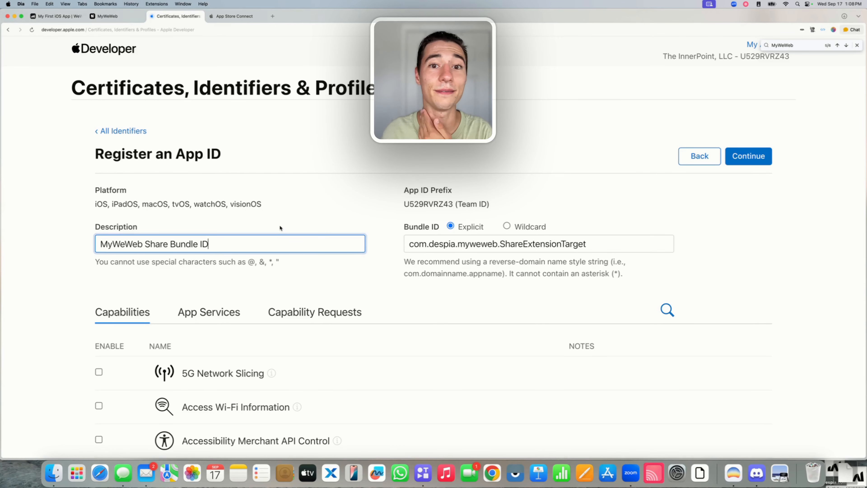
scroll(226, 348, down, 10)
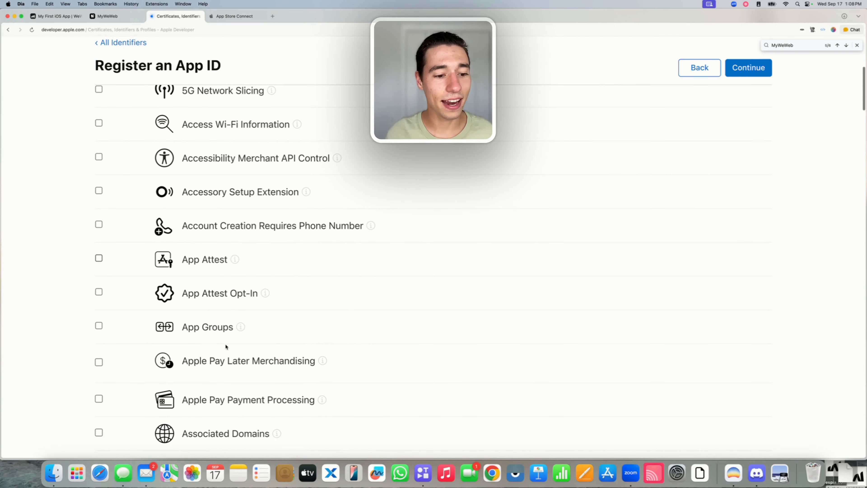
Enable the App Groups capability for the MyWeWeb Share Bundle ID and register the App ID.
click(99, 325)
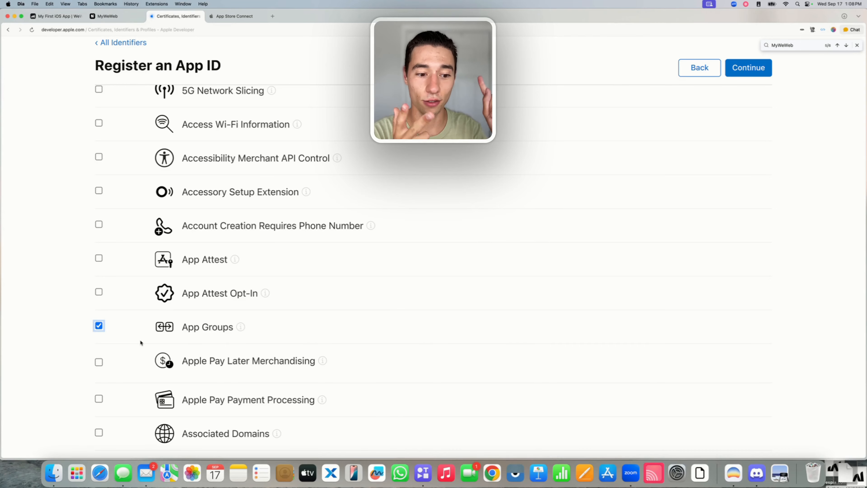
scroll(257, 310, up, 10)
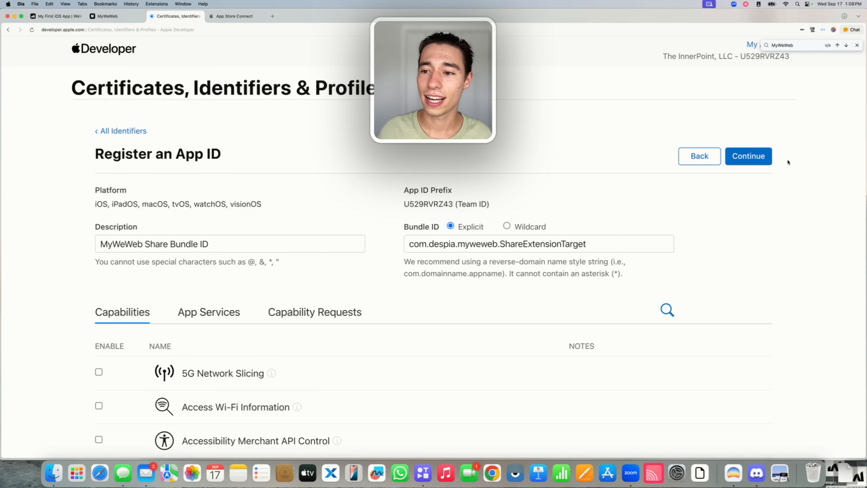
click(764, 162)
click(749, 156)
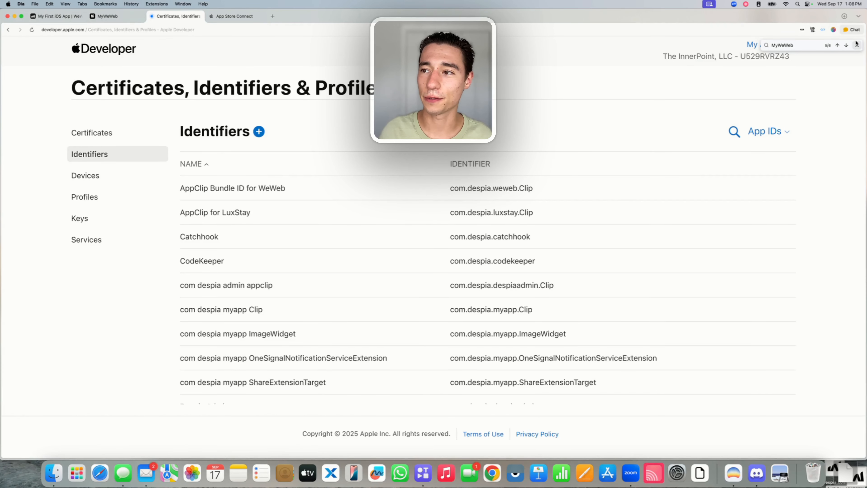
Start registering a new identifier of type App Groups.
click(259, 132)
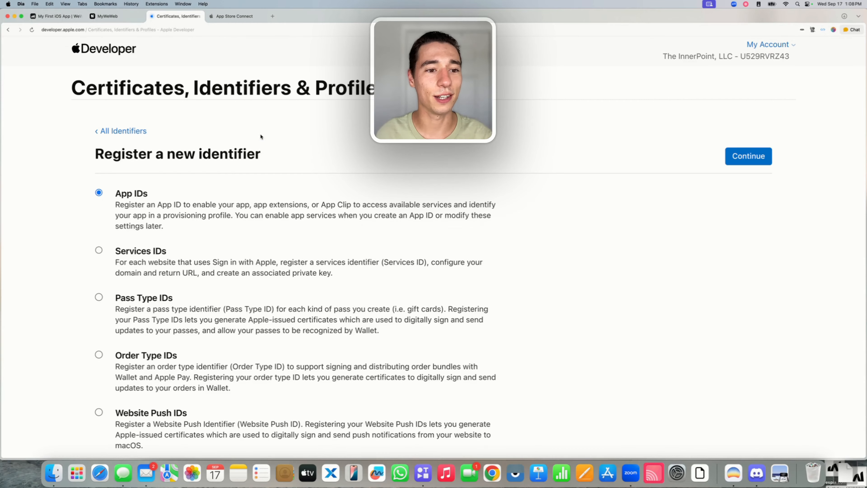
scroll(208, 245, down, 10)
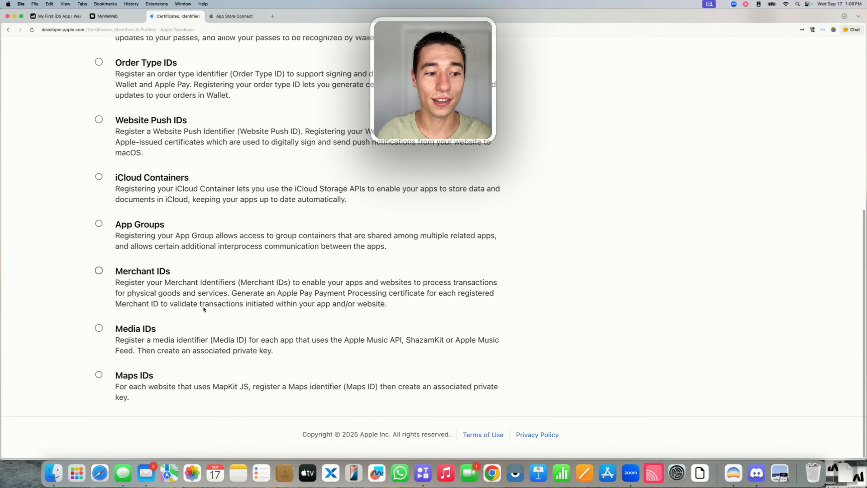
click(149, 228)
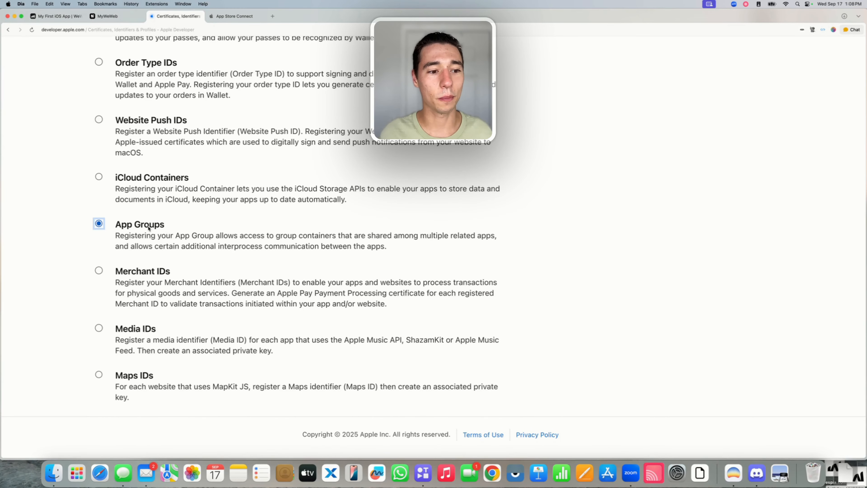
scroll(384, 232, up, 10)
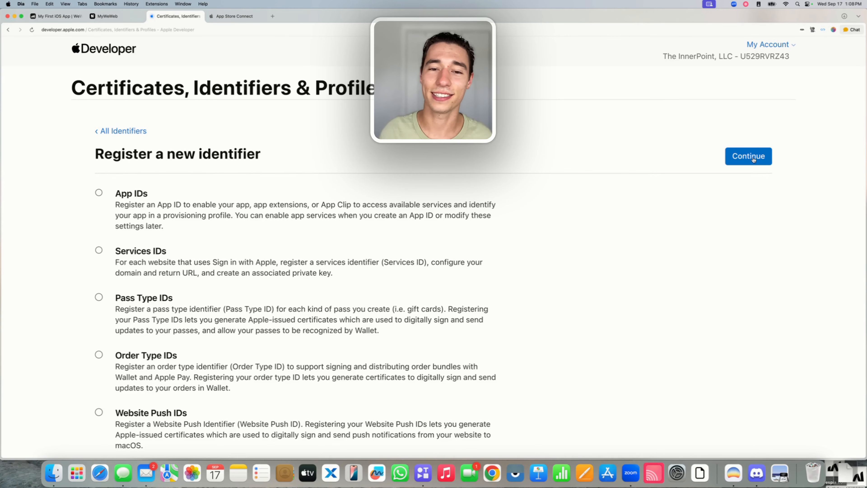
click(749, 156)
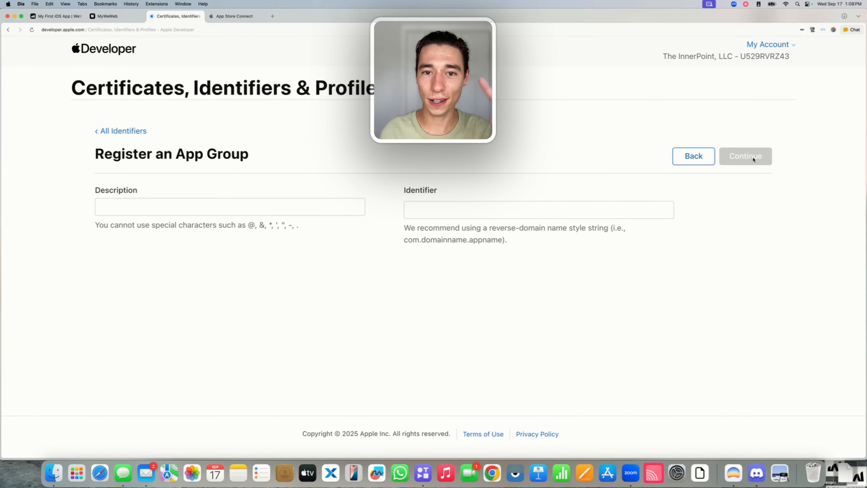
Copy the Share App Group identifier of the Share Target from Despia's iOS deployment settings.
click(113, 17)
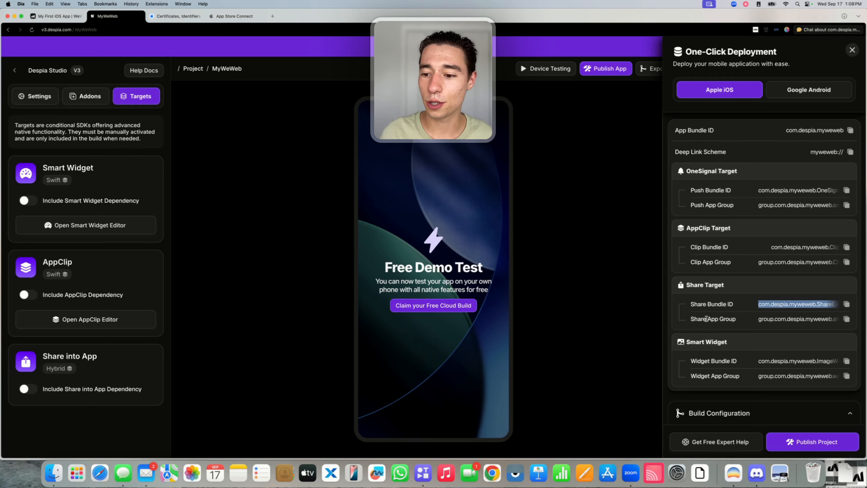
drag(706, 319, 745, 321)
click(779, 317)
triple_click(794, 317)
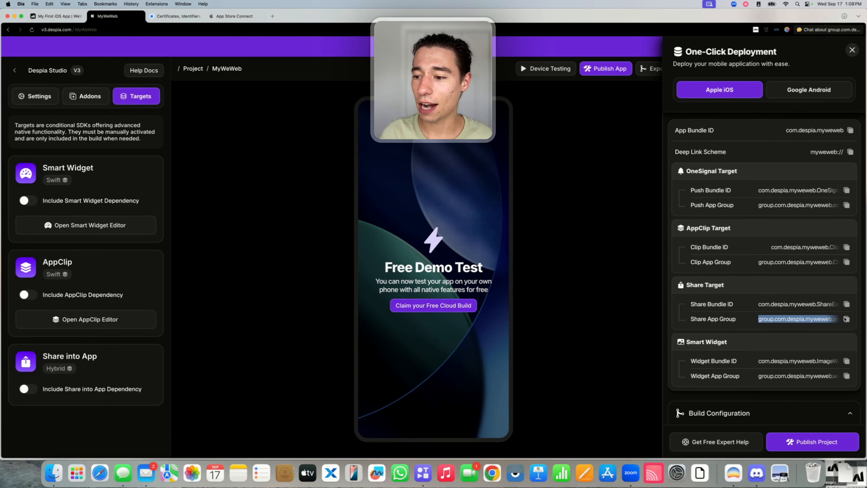
Set the new App Group's identifier in Apple Developer to group.com.despia.myweweb.sharetarget.
click(186, 19)
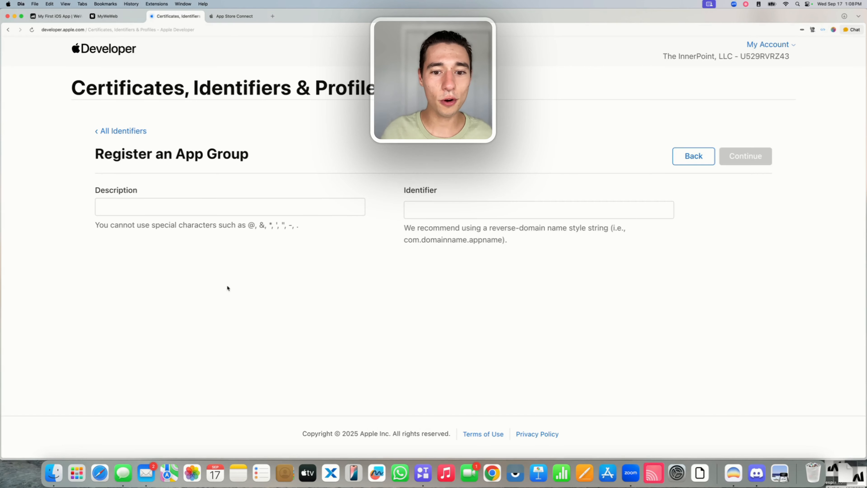
click(423, 216)
key(super+v)
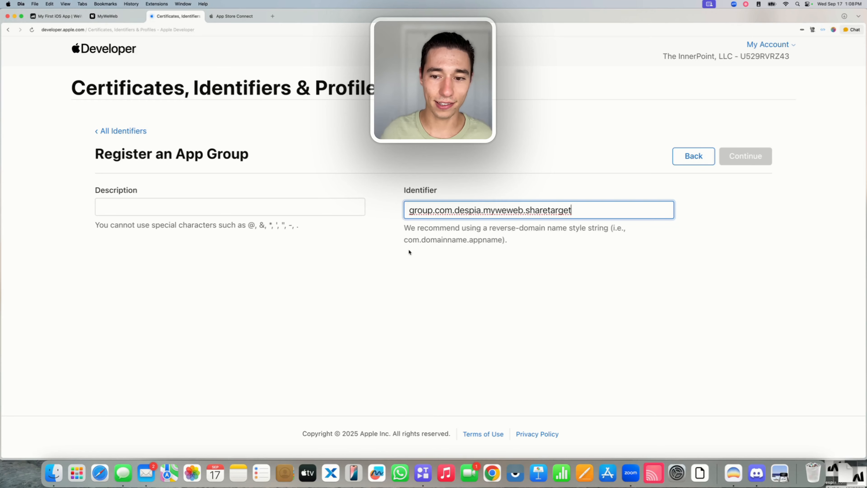
Set the App Group's description to "AppGroup for MyWeWeb for Share" and register it.
click(233, 202)
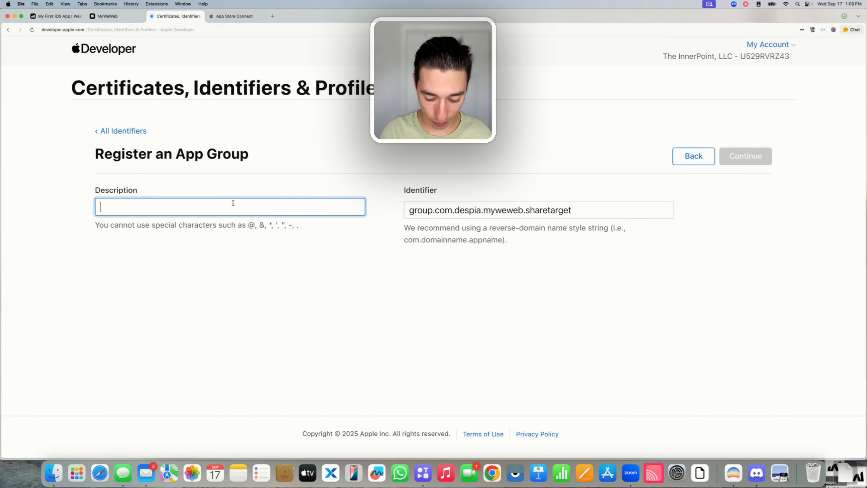
text(AppGro)
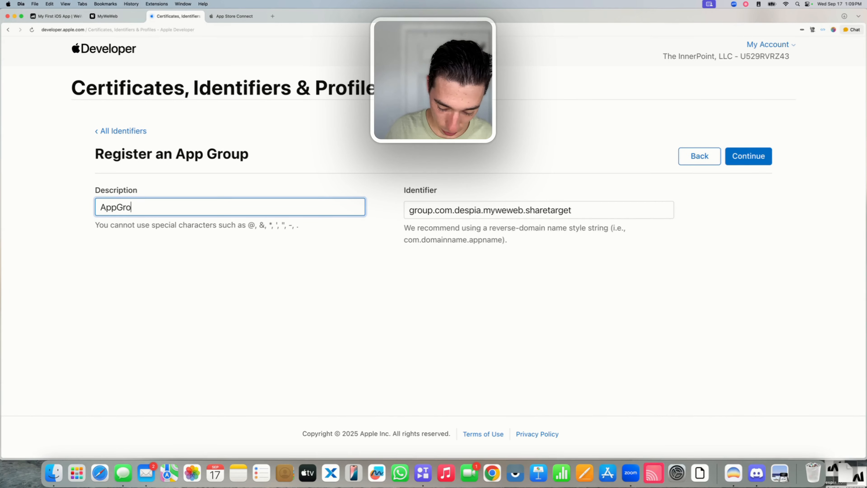
text(up for M)
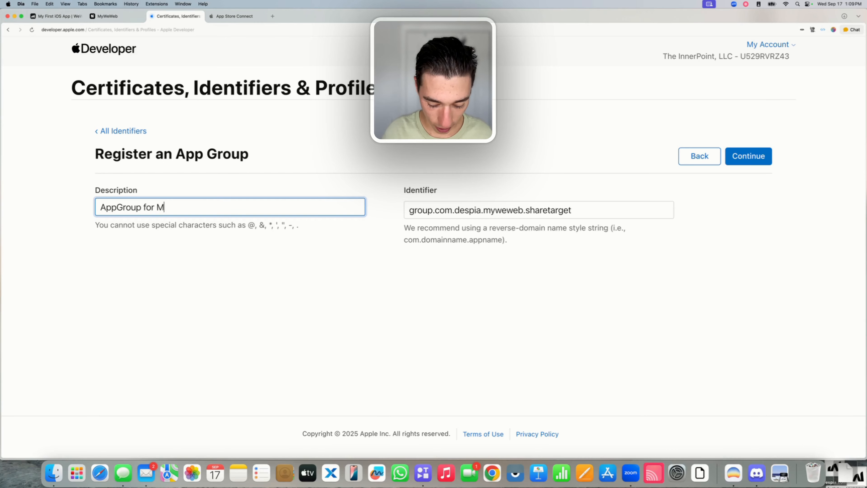
text(yWeWeb)
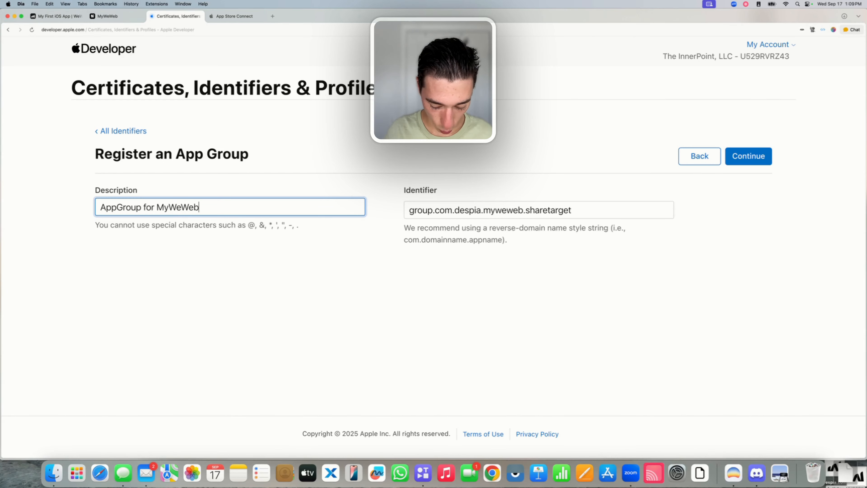
text( for )
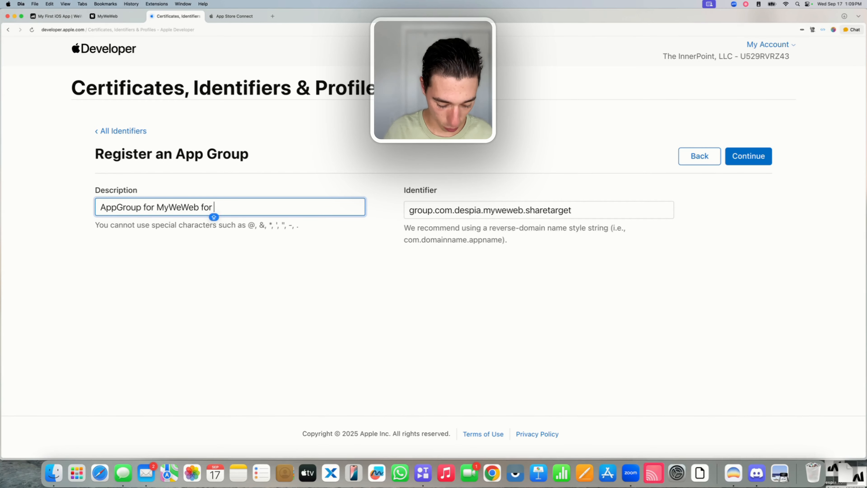
text(Shga)
key(BackSpace)
key(BackSpace)
text(ar)
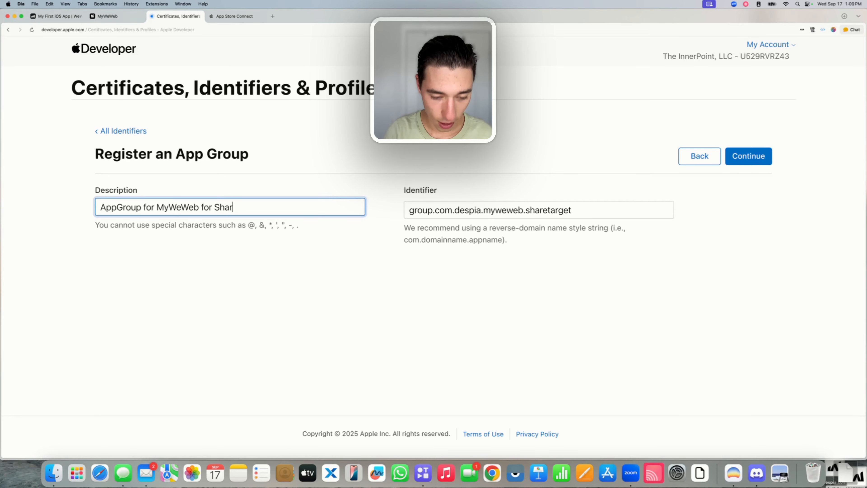
text(e)
click(254, 287)
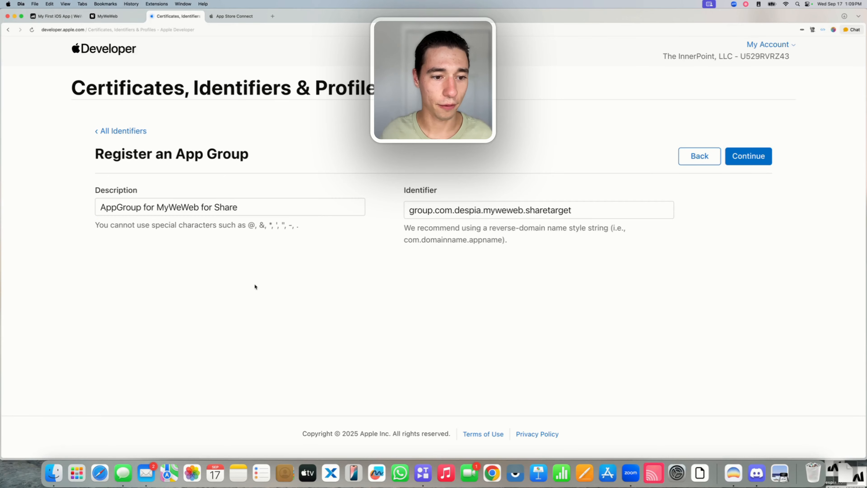
click(752, 160)
click(753, 159)
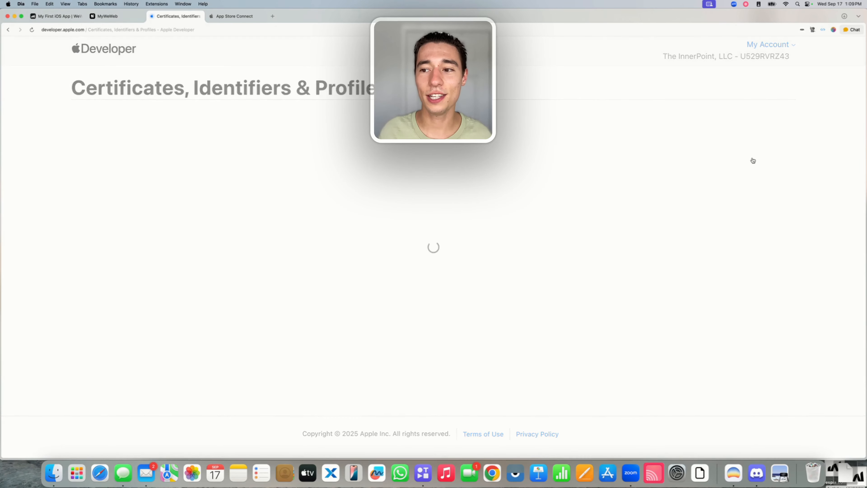
Search the App IDs for MyWeWeb and open the configuration of MyWeWeb Share Bundle ID.
click(623, 128)
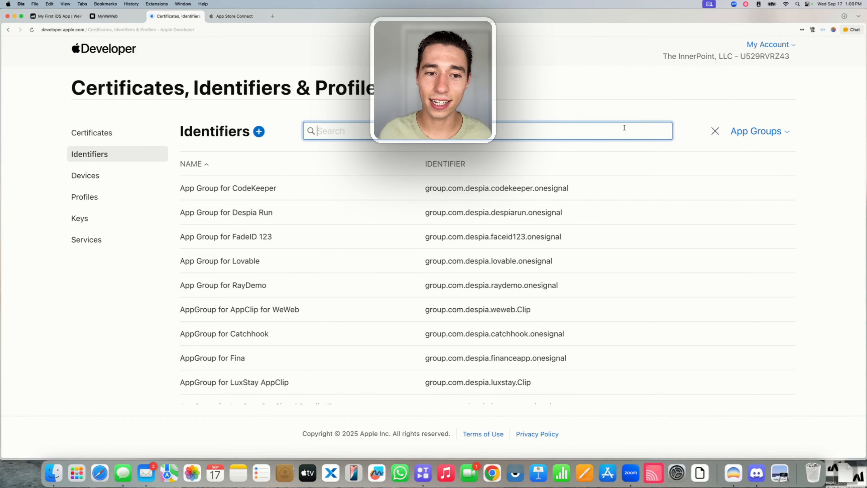
click(757, 131)
click(684, 163)
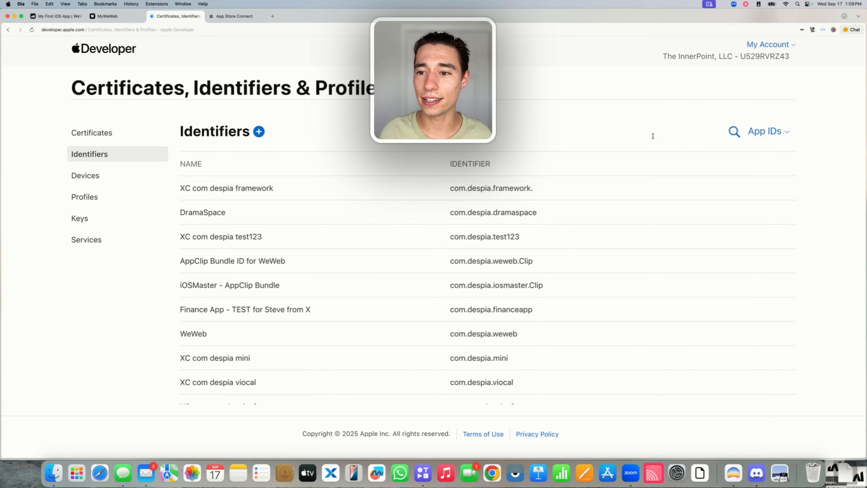
click(575, 130)
text(MyWeWeb)
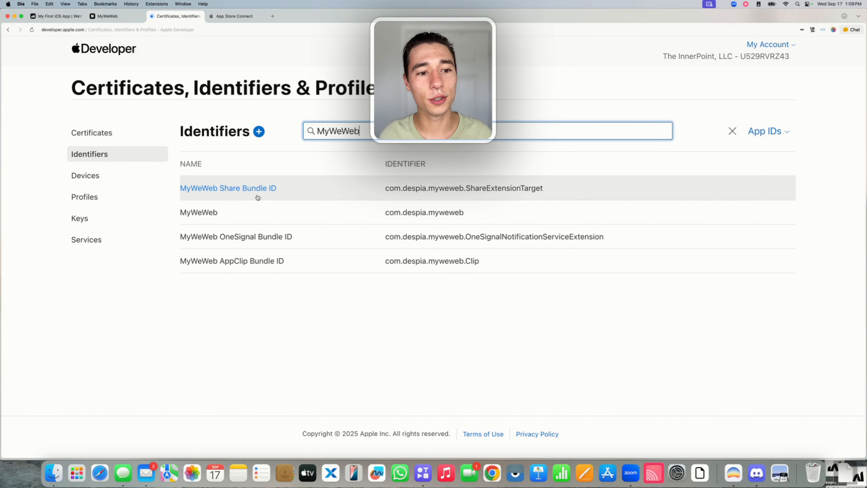
click(247, 189)
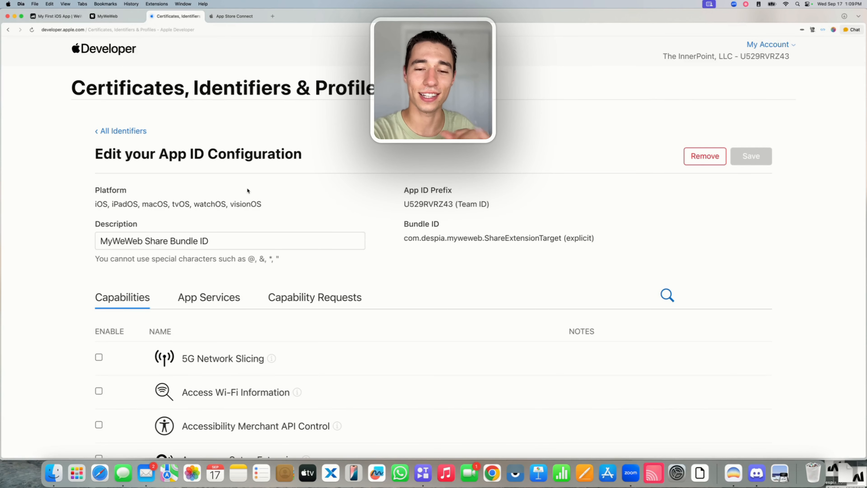
Open the App Groups assignment for this App ID and find the MyWeWeb groups in the list.
scroll(248, 191, down, 8)
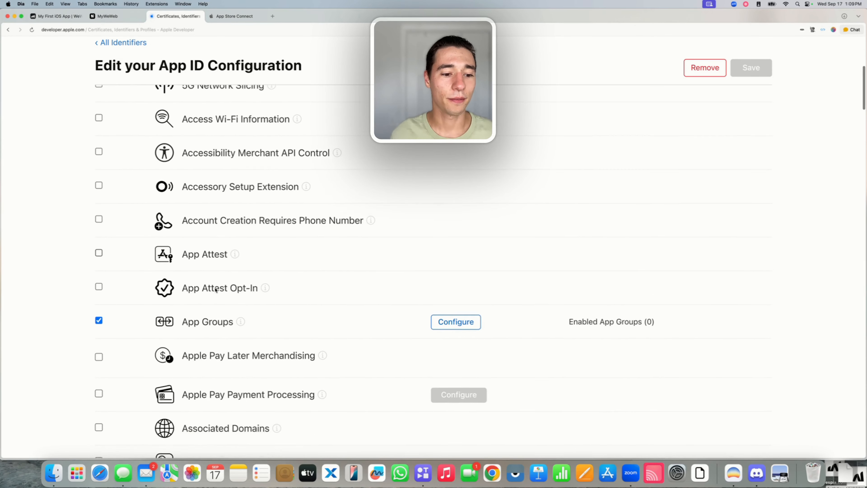
drag(184, 307, 233, 307)
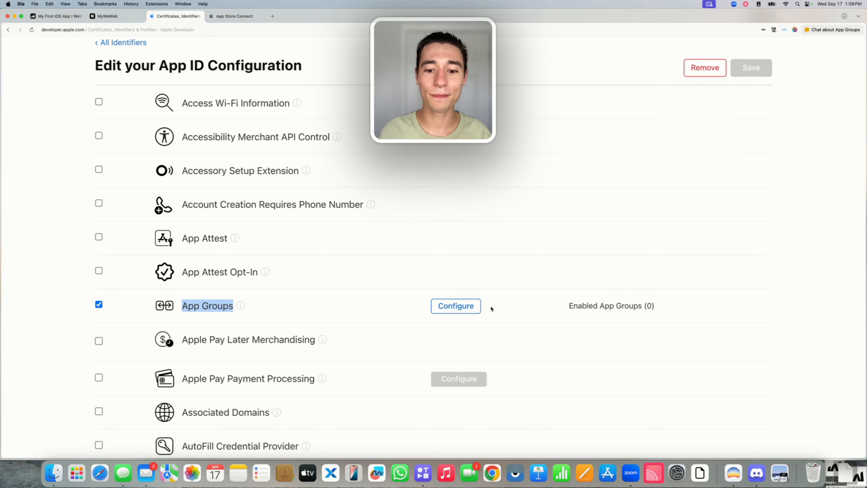
click(469, 307)
key(super+f)
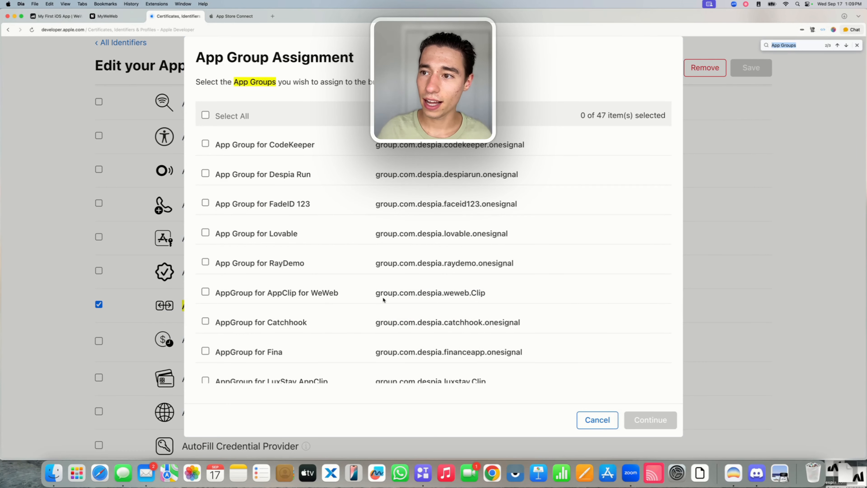
text(MyWeW)
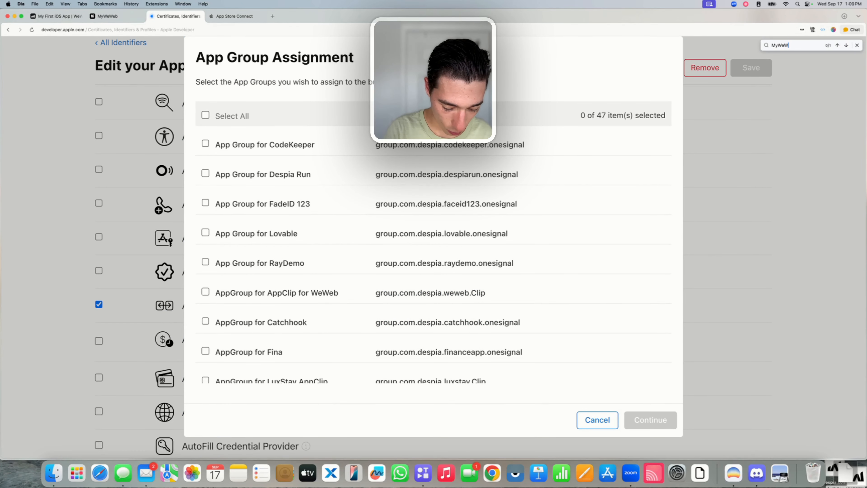
text(eb)
key(Return)
key(Return)
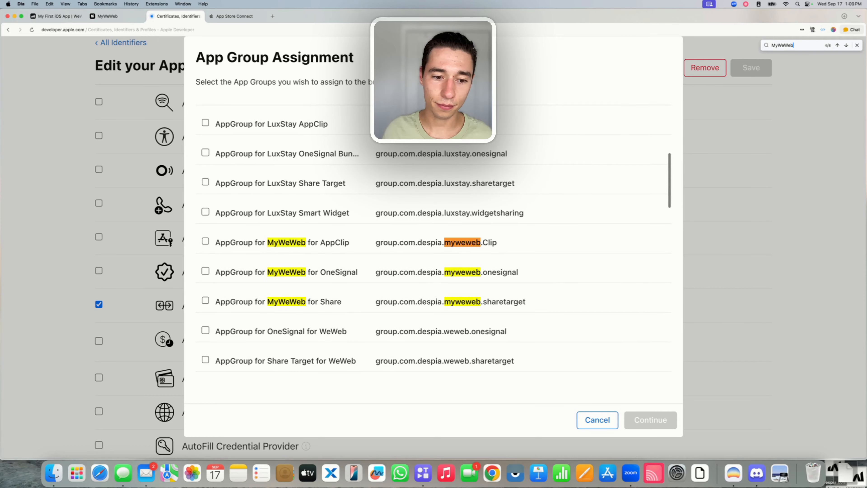
Assign "AppGroup for MyWeWeb for Share" to the App ID, then save and confirm the configuration.
drag(318, 302, 343, 303)
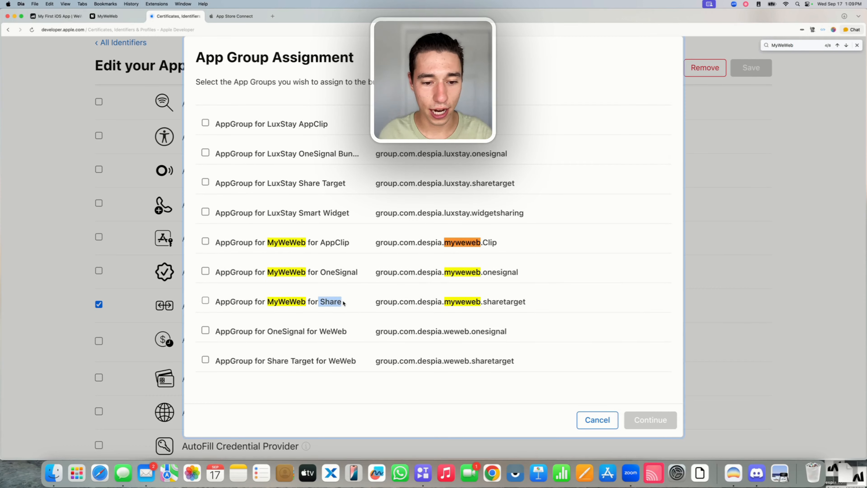
click(206, 301)
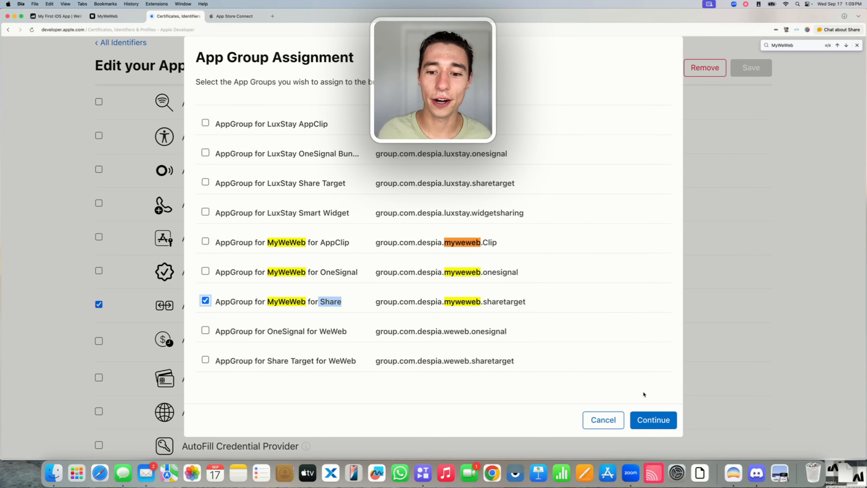
click(653, 419)
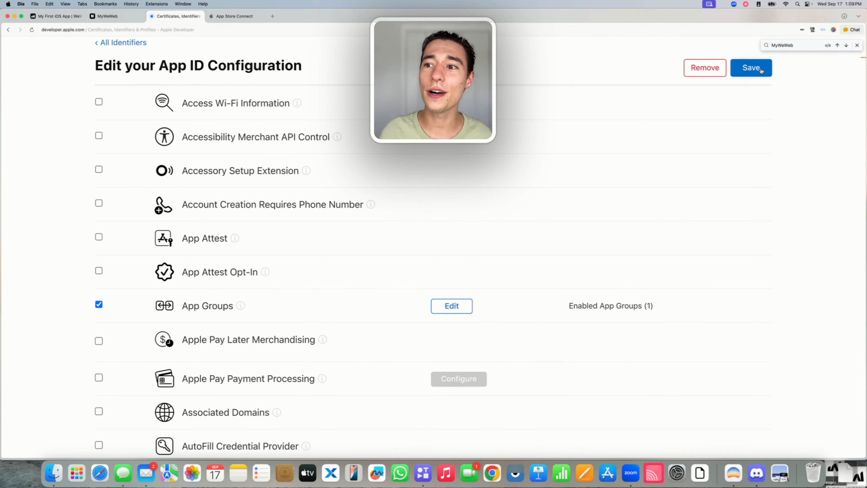
click(750, 68)
click(544, 199)
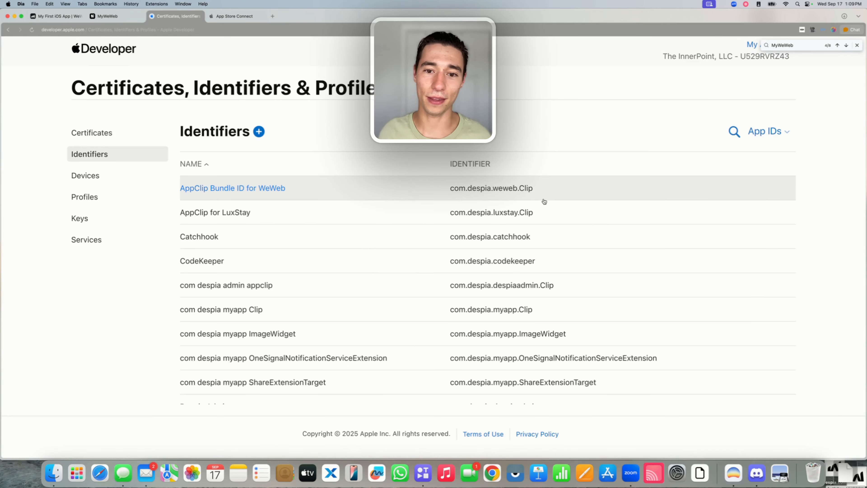
Search the App IDs for MyWeWeb and open the configuration of the main MyWeWeb app (com.despia.myweweb).
click(856, 45)
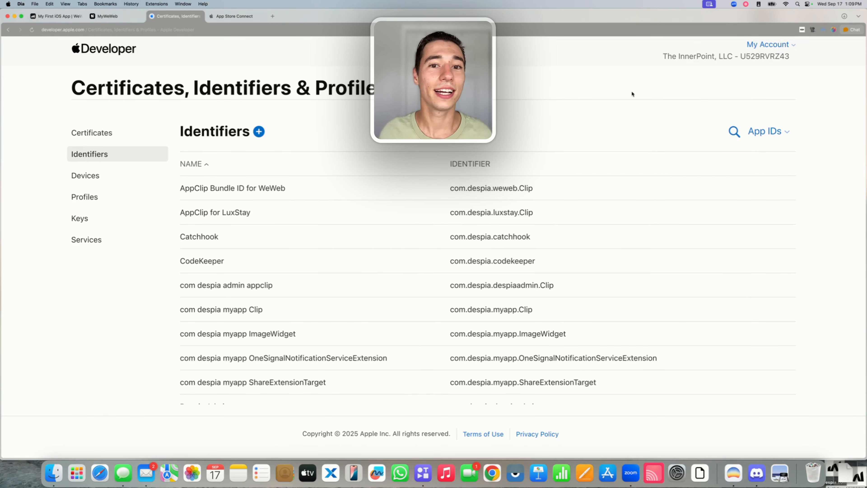
click(737, 131)
key(super+v)
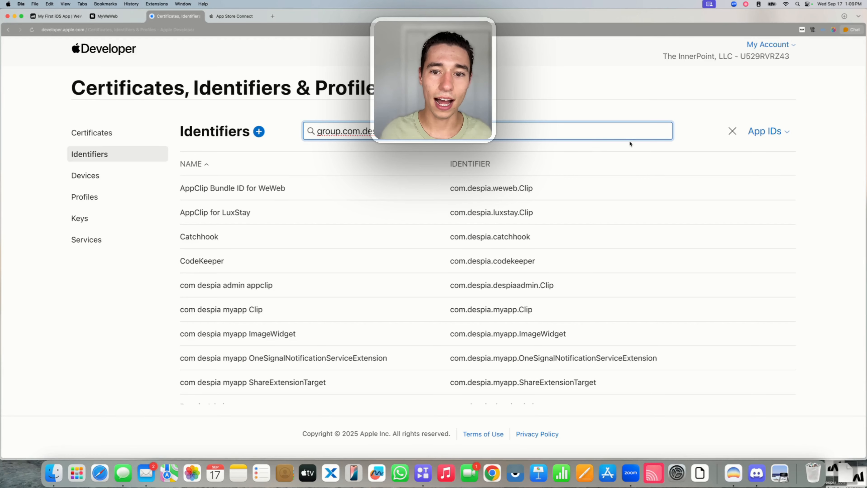
key(super+a)
key(BackSpace)
text(My)
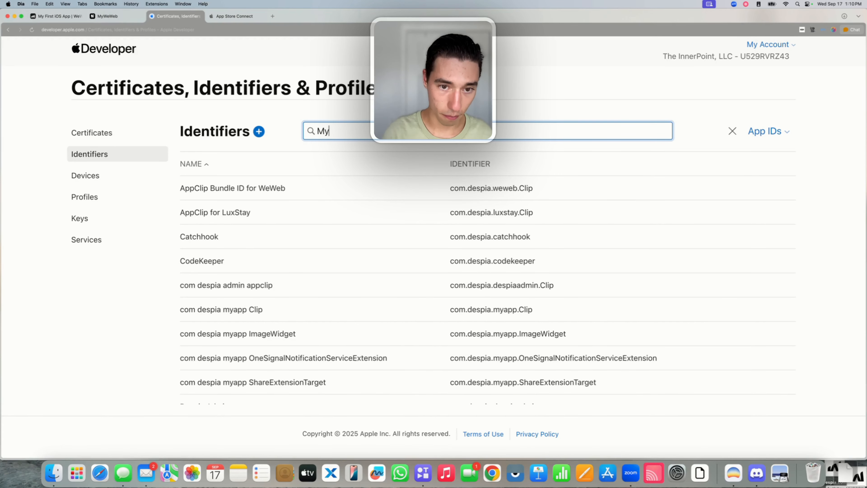
text(WeWeb)
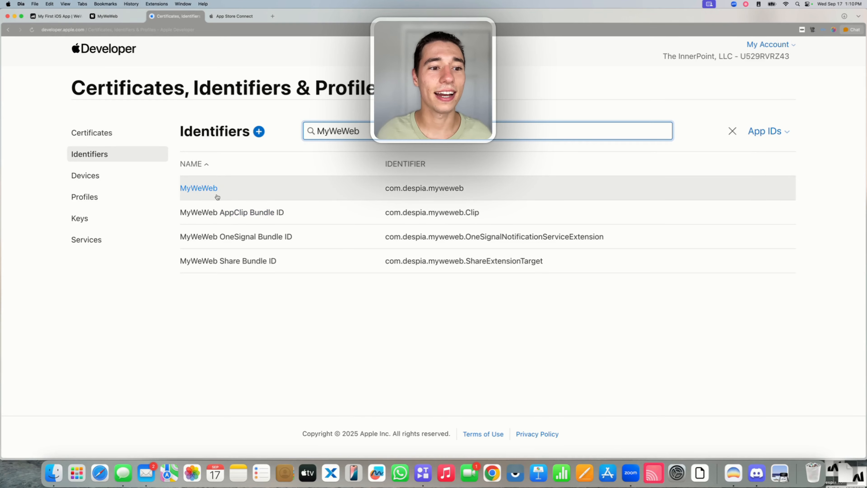
click(203, 190)
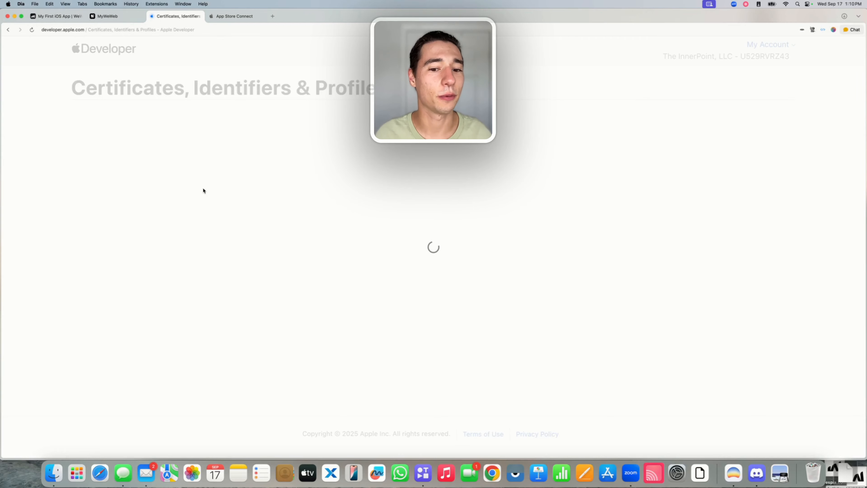
Open the App Groups assignment of the main MyWeWeb App ID and find the MyWeWeb groups in the list.
scroll(199, 264, down, 5)
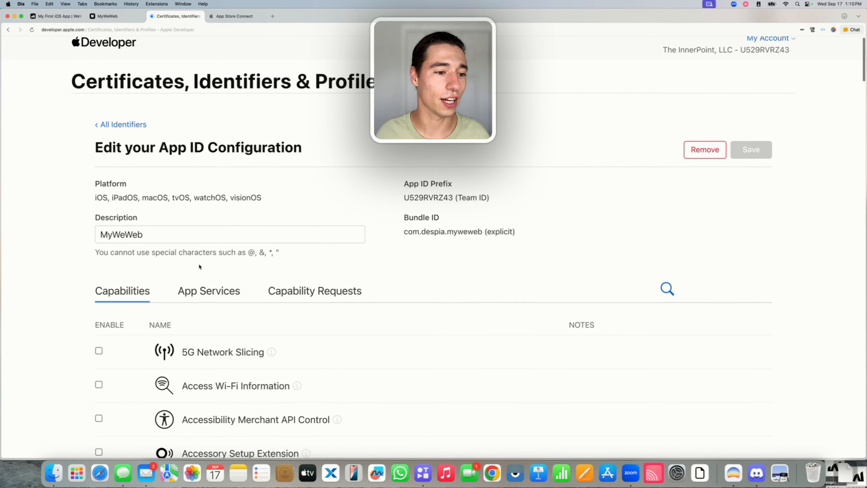
scroll(199, 267, down, 5)
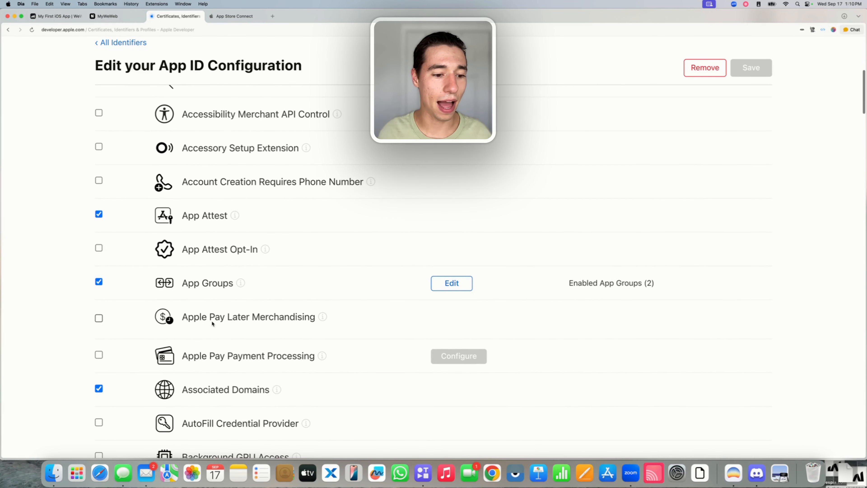
drag(182, 284, 244, 286)
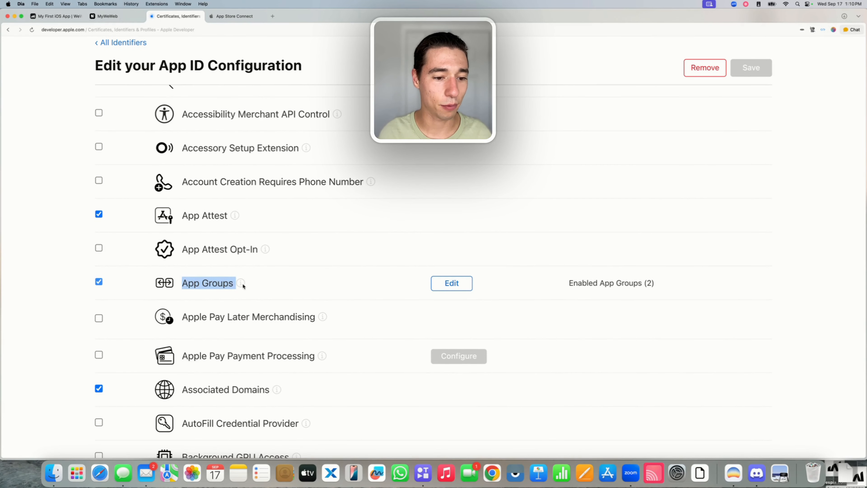
click(452, 284)
key(super+f)
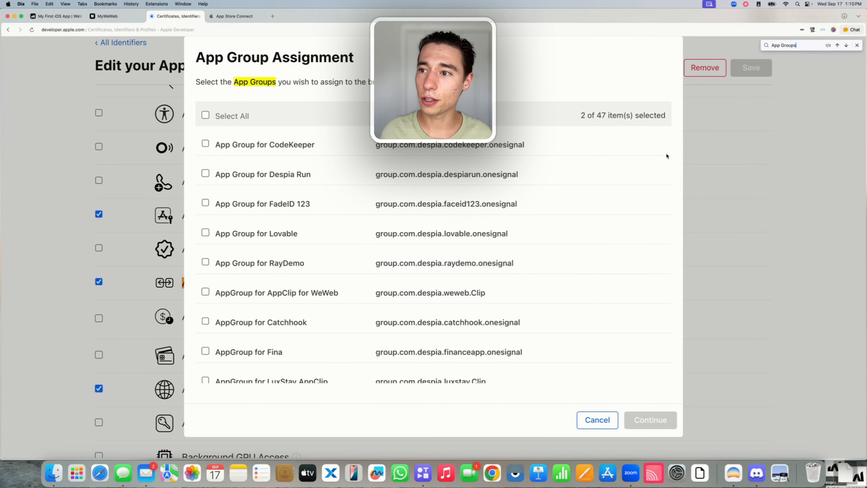
key(BackSpace)
key(BackSpace)
key(BackSpace)
key(BackSpace)
key(BackSpace)
key(BackSpace)
key(BackSpace)
key(BackSpace)
key(BackSpace)
key(BackSpace)
text(My)
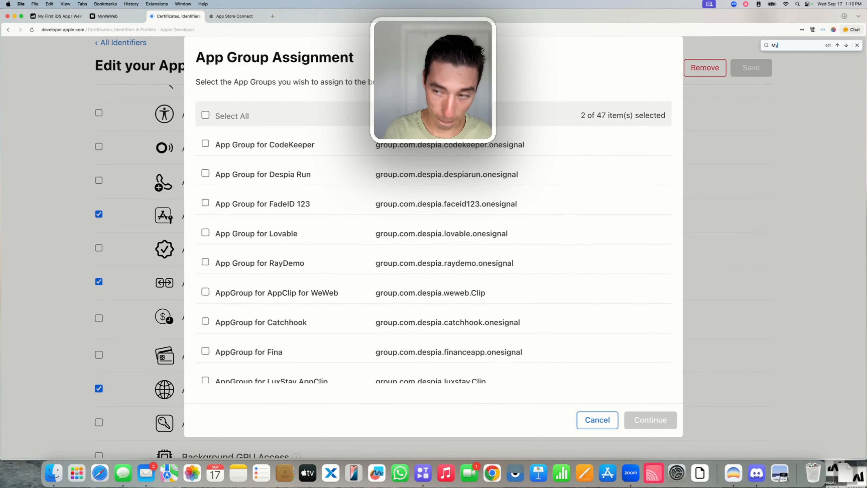
text(WeWe)
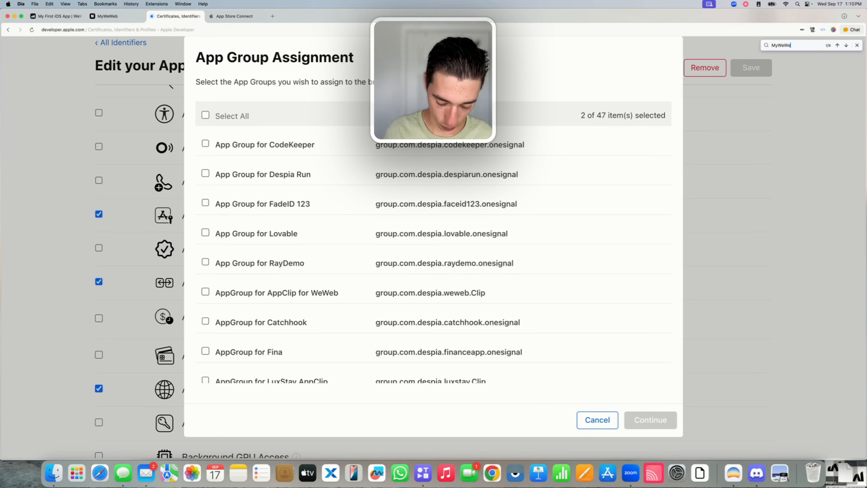
text(b)
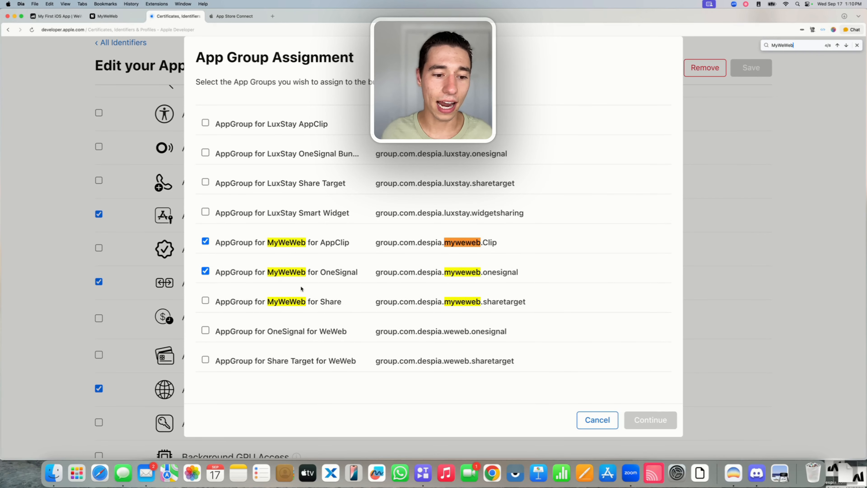
Add "AppGroup for MyWeWeb for Share" to the main App ID's assigned groups, then save and confirm the modification.
click(205, 301)
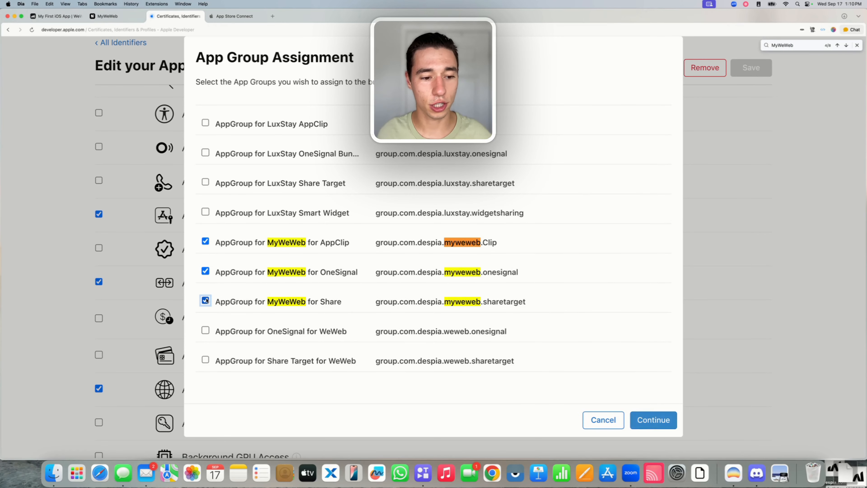
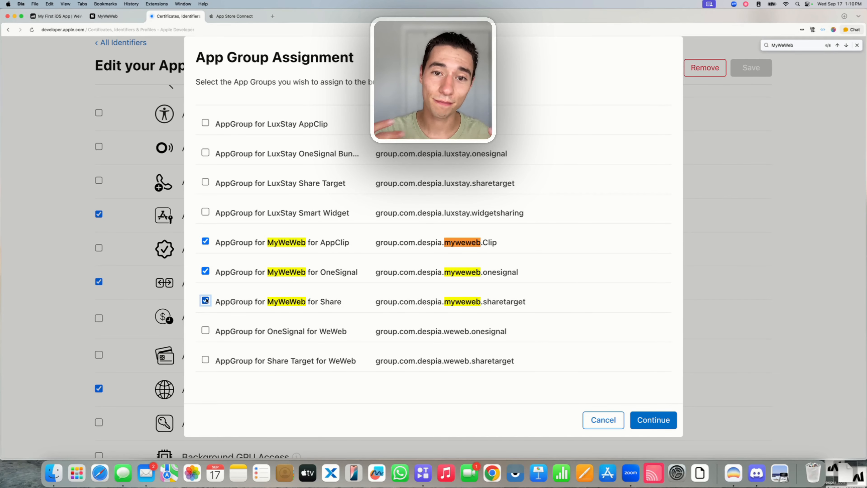
click(658, 421)
click(757, 71)
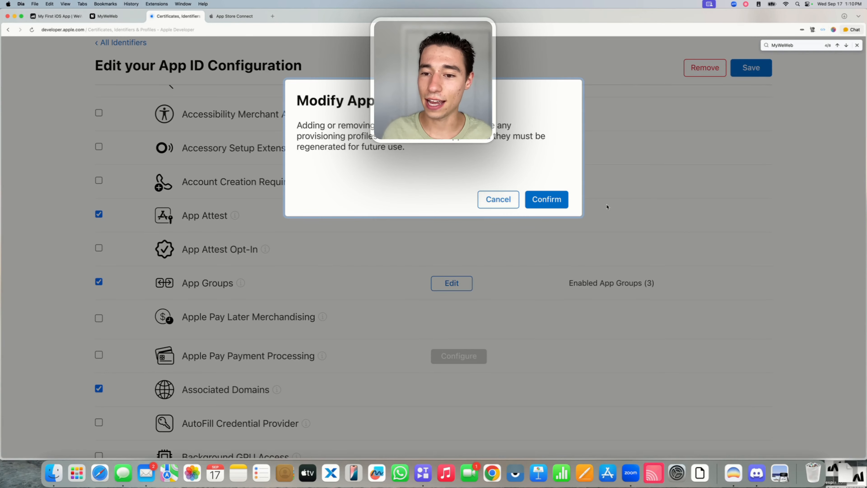
click(546, 199)
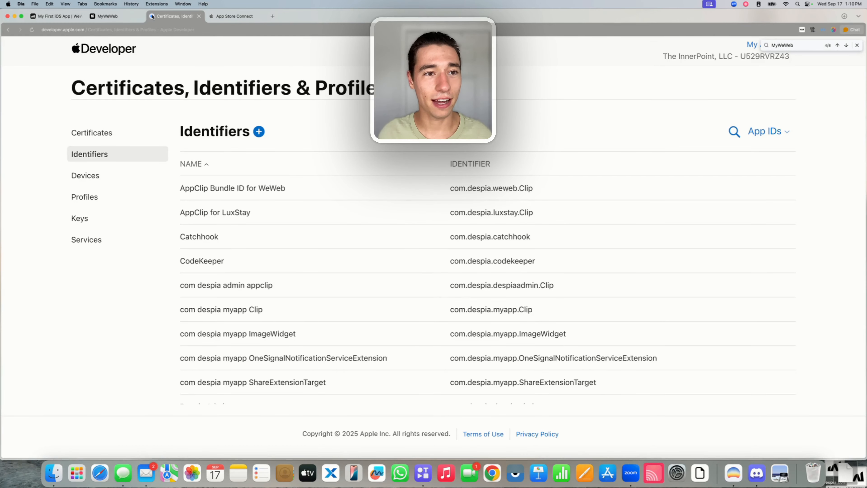
Switch to the MyWeWeb project in Despia and copy the Smart Widget's Widget Bundle ID from the Apple iOS deployment details.
click(107, 16)
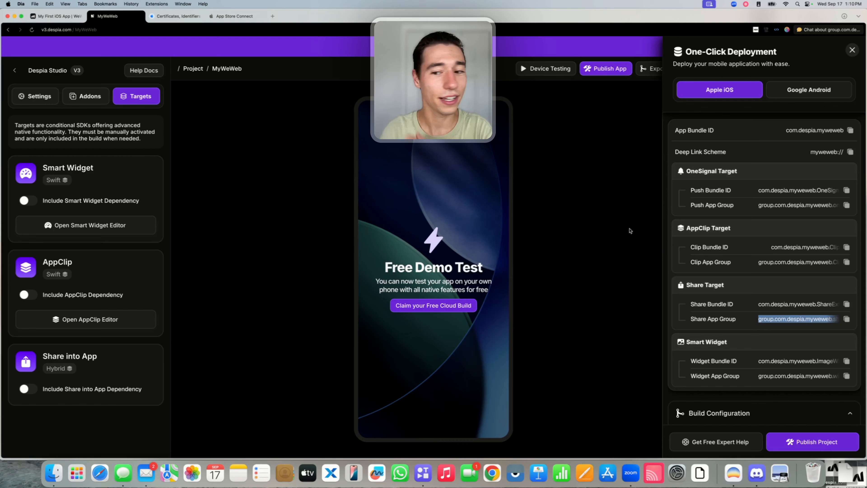
click(768, 370)
scroll(750, 352, down, 3)
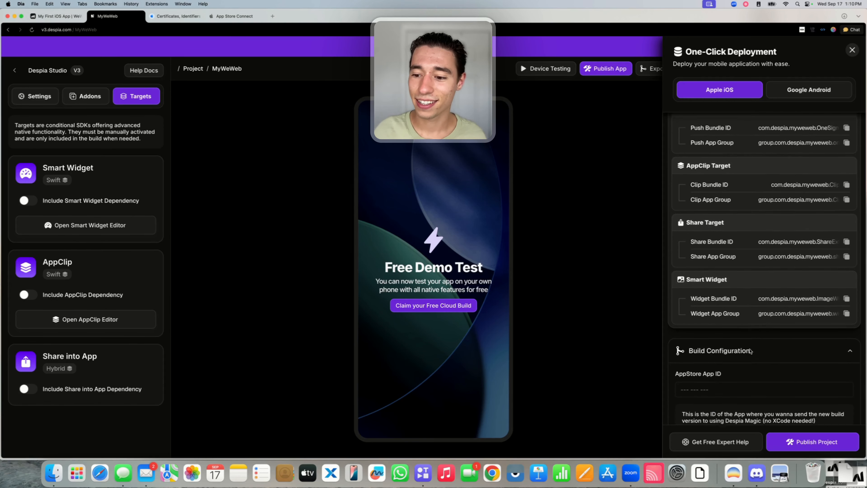
scroll(750, 351, down, 1)
drag(690, 268, 751, 270)
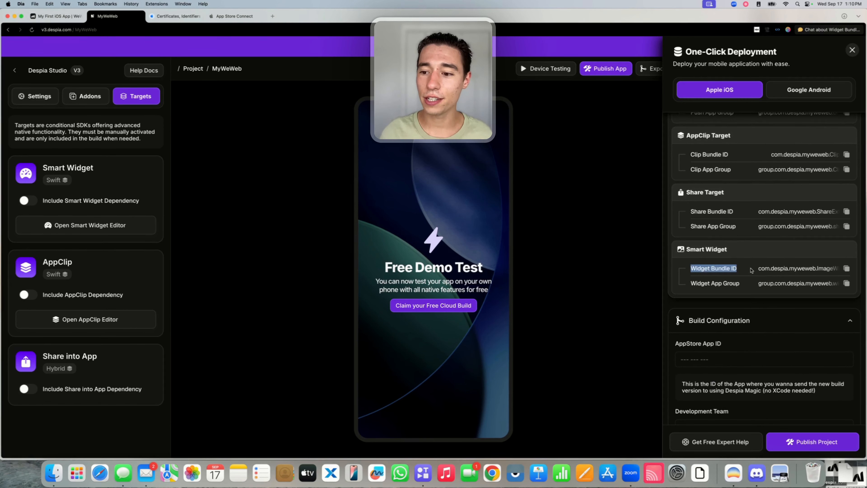
click(846, 269)
double_click(816, 268)
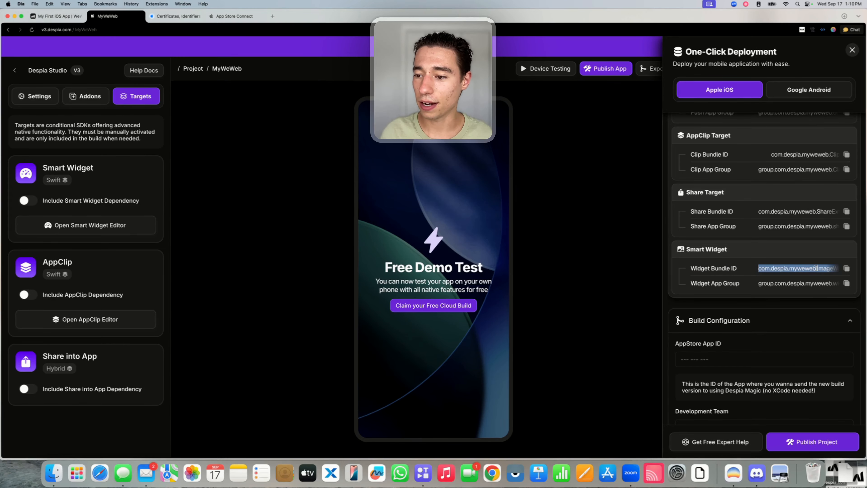
Return to Apple Developer and start registering a new App ID of type App.
click(184, 17)
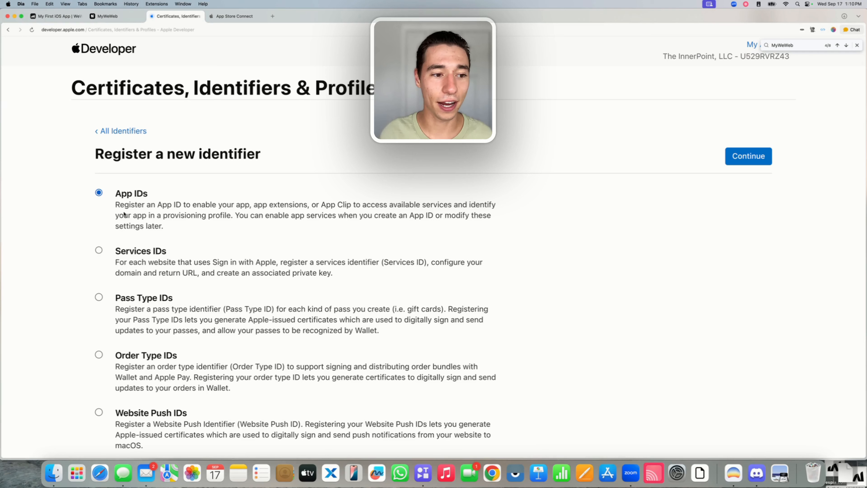
drag(117, 195, 166, 195)
click(166, 194)
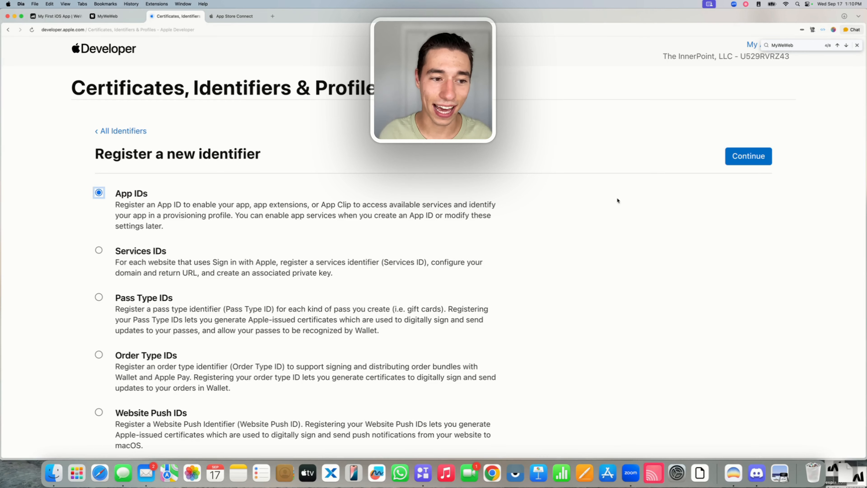
click(764, 162)
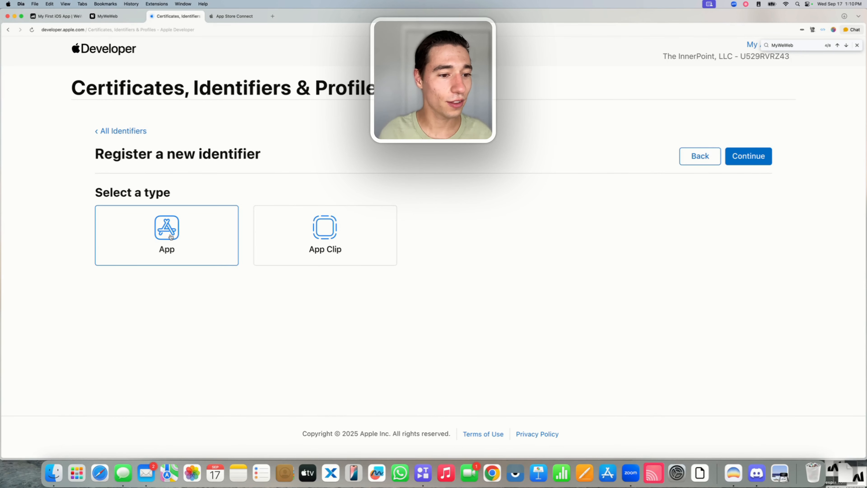
click(749, 156)
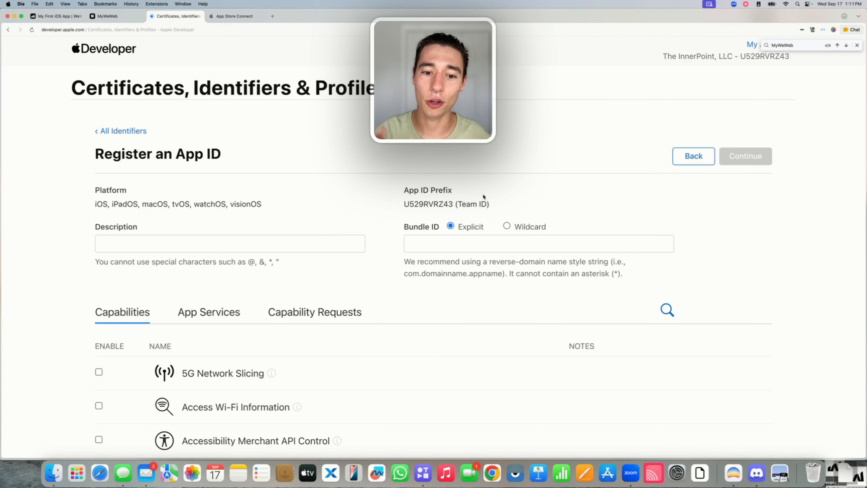
Enter com.despia.myweweb.ImageWidget as the explicit Bundle ID and set the description to "MyWeWeb Widget Bundle ID".
click(432, 248)
key(super+v)
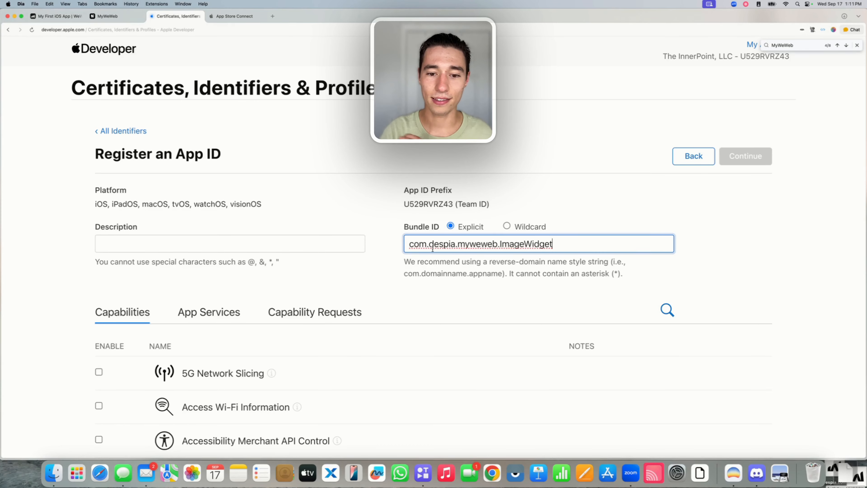
click(301, 261)
click(177, 243)
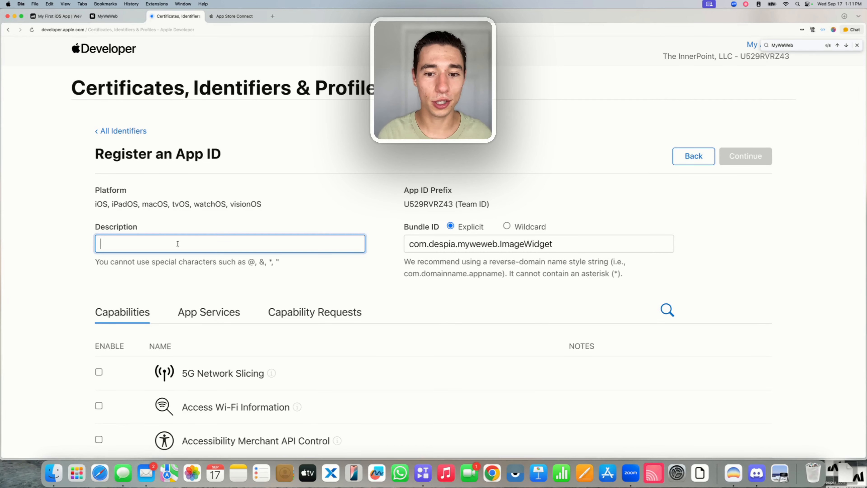
text(I)
key(BackSpace)
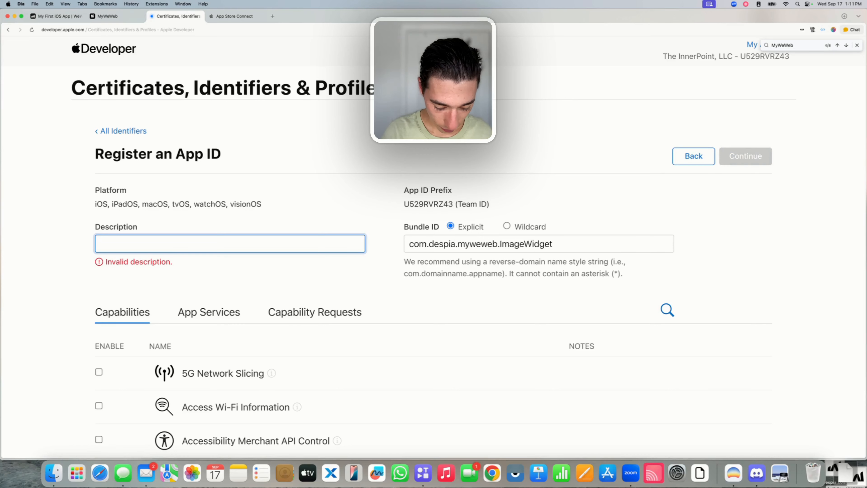
text(Widget)
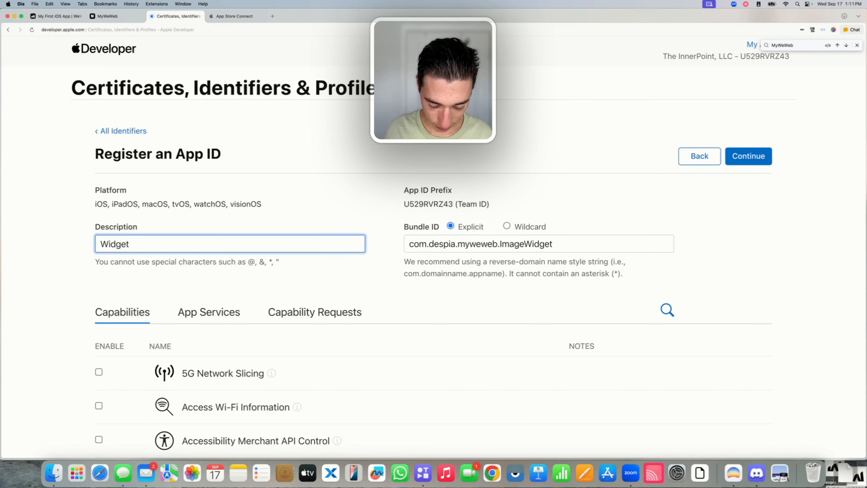
key(BackSpace)
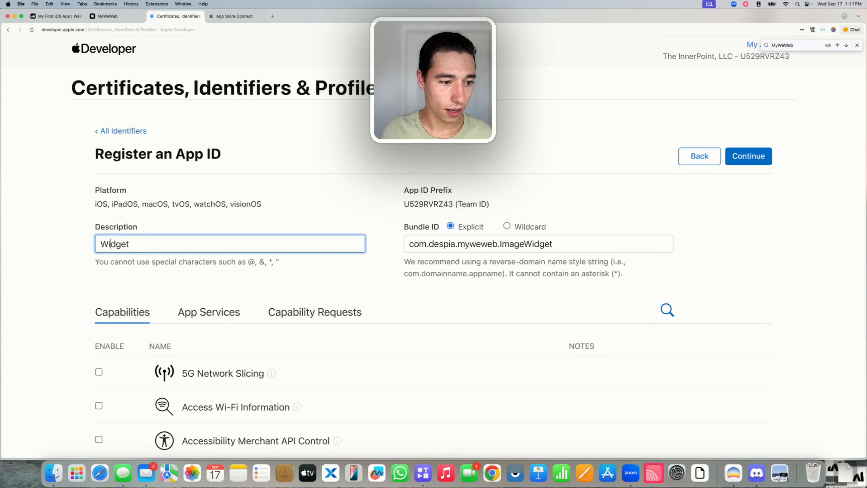
text(MyWe)
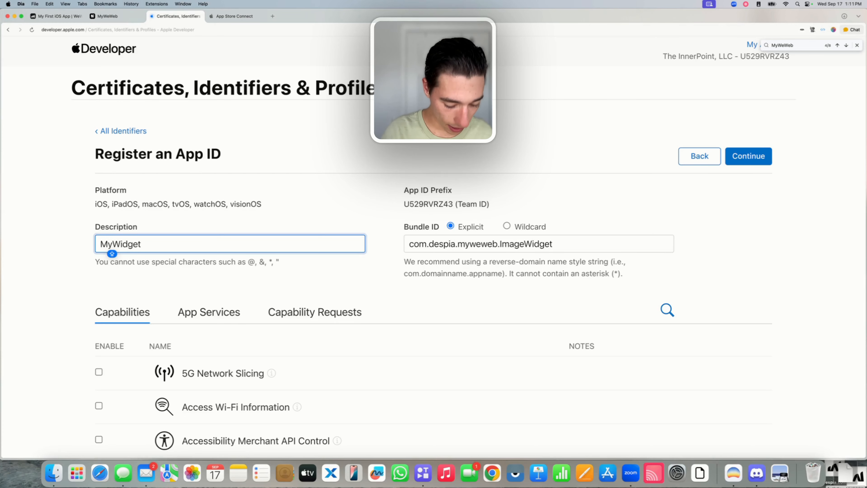
text(Web Widget )
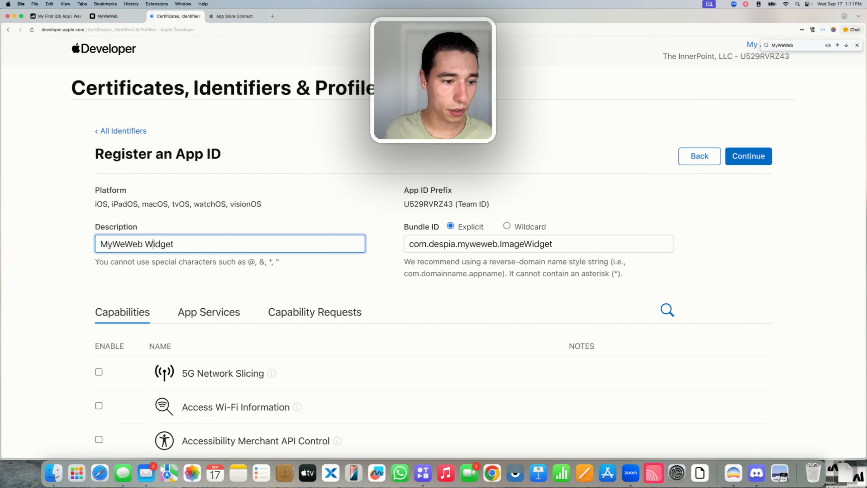
text(Bundle ID)
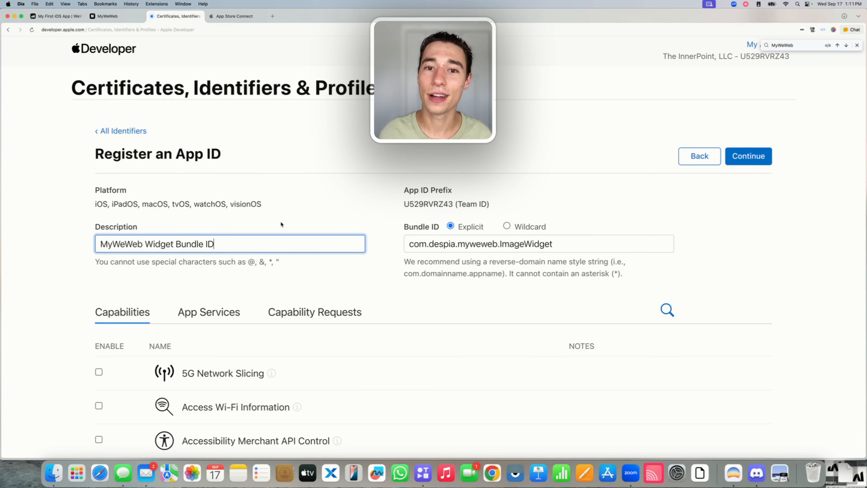
Enable the App Groups capability for the new widget App ID.
scroll(281, 221, down, 5)
scroll(154, 292, down, 4)
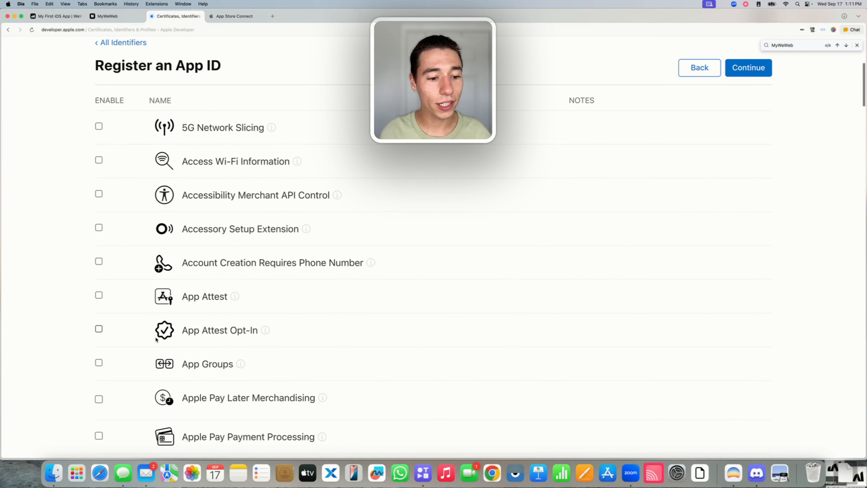
drag(183, 289, 232, 291)
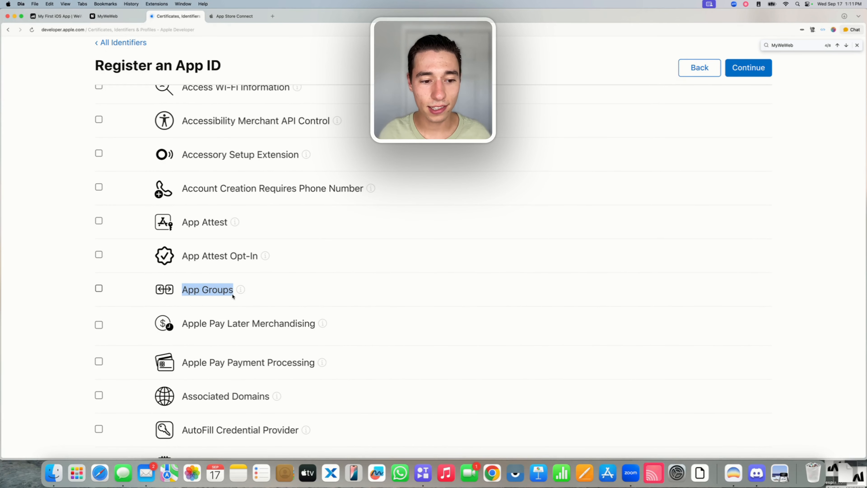
click(99, 288)
click(68, 291)
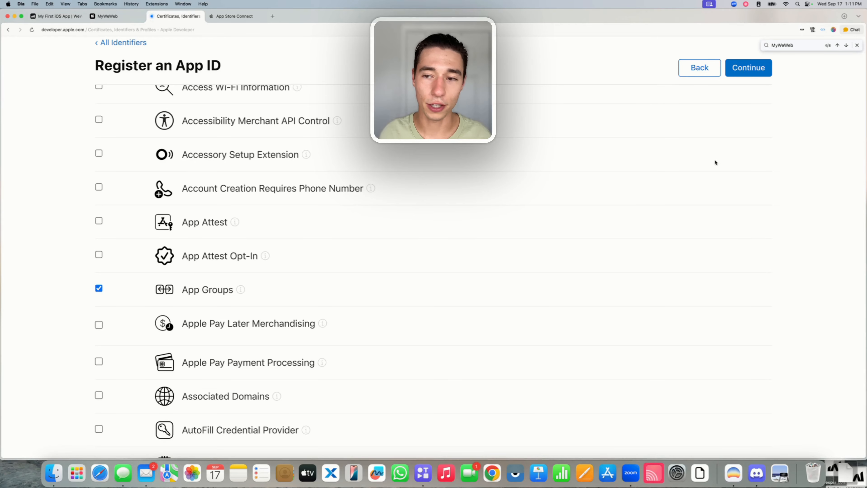
Submit and complete the registration of the MyWeWeb widget App ID.
scroll(716, 163, up, 5)
click(748, 130)
click(749, 129)
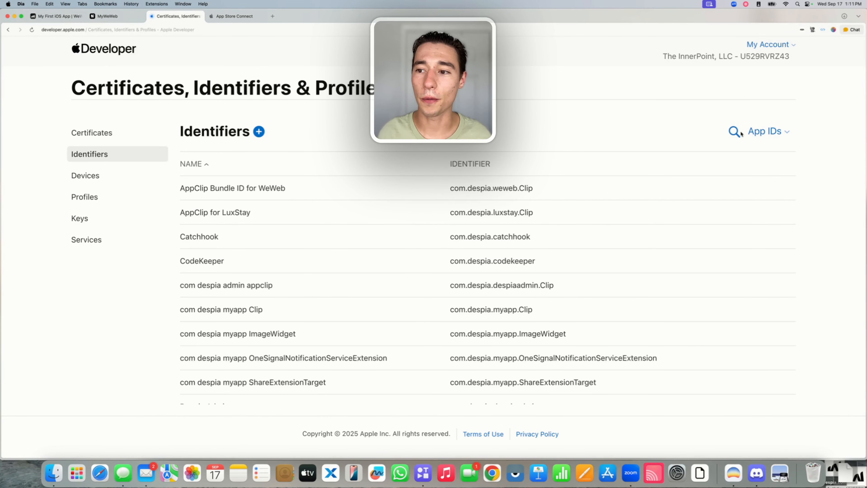
click(734, 132)
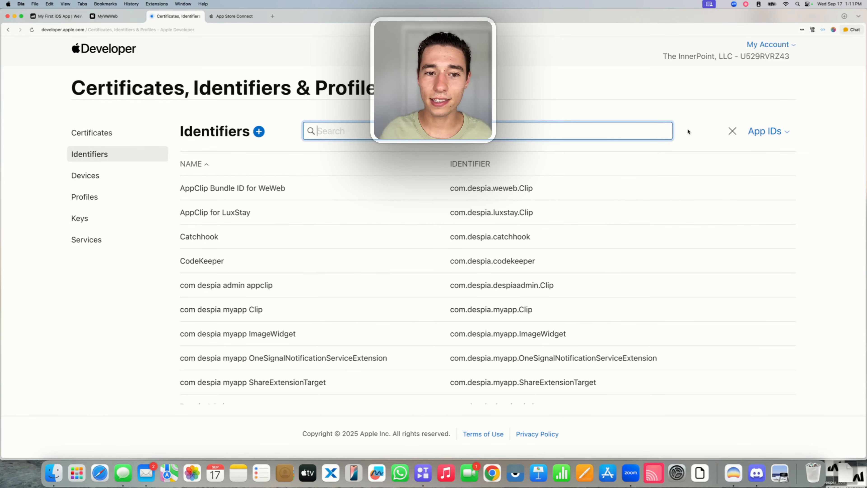
Switch to the MyWeWeb project in Despia and copy the Smart Widget's Widget App Group identifier.
click(107, 16)
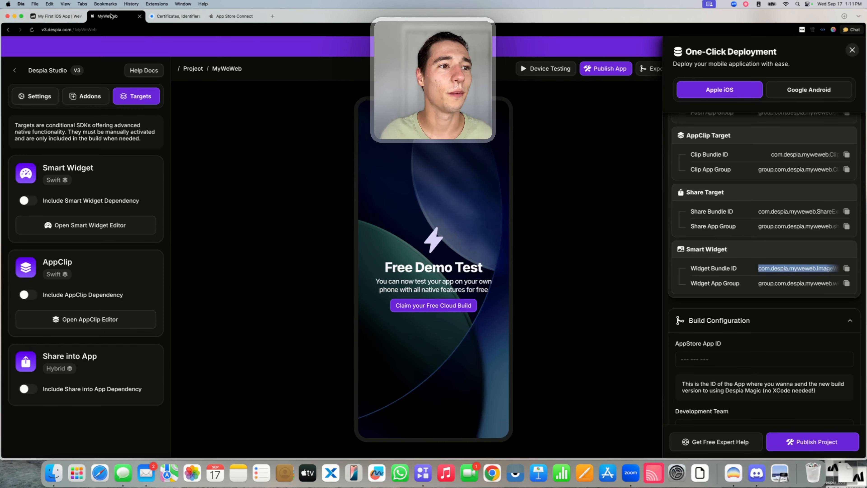
drag(711, 283, 761, 284)
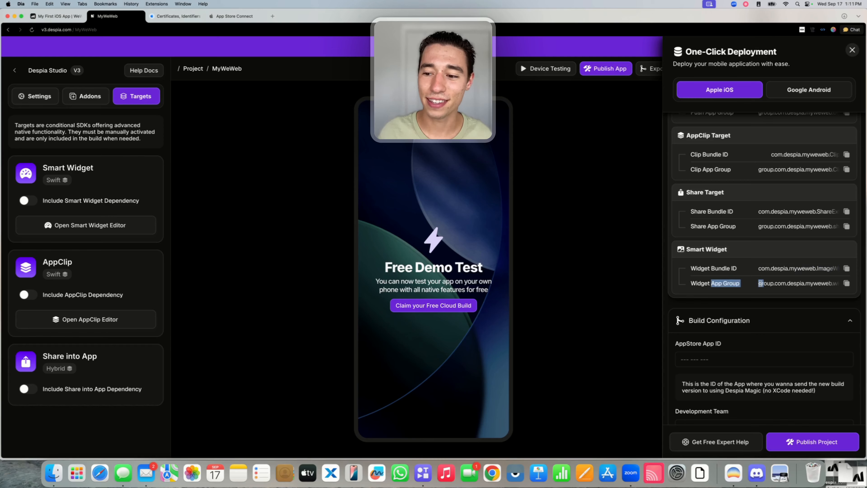
click(722, 285)
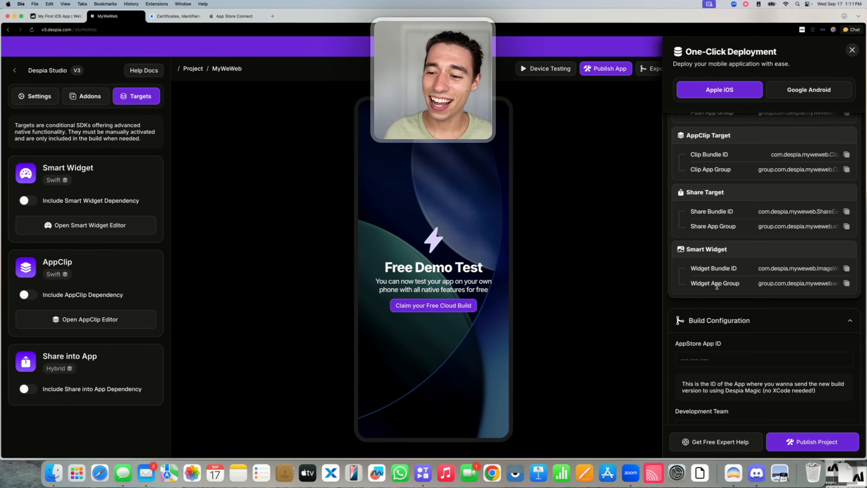
drag(711, 284, 741, 287)
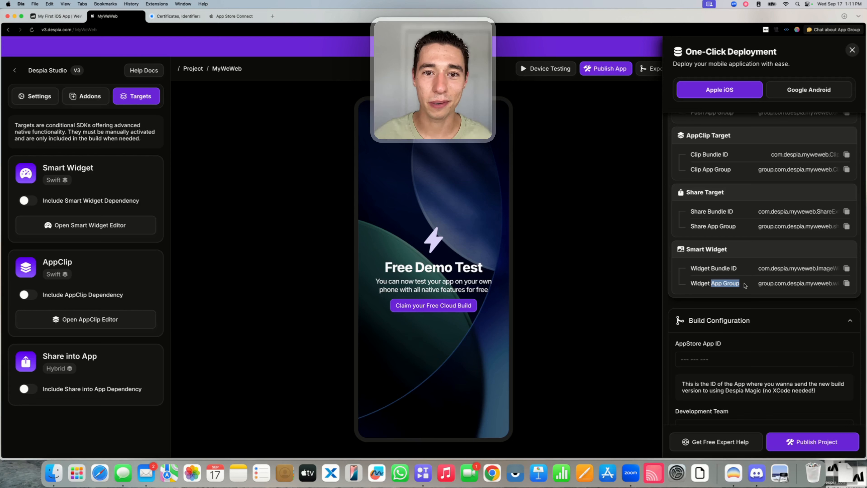
click(710, 285)
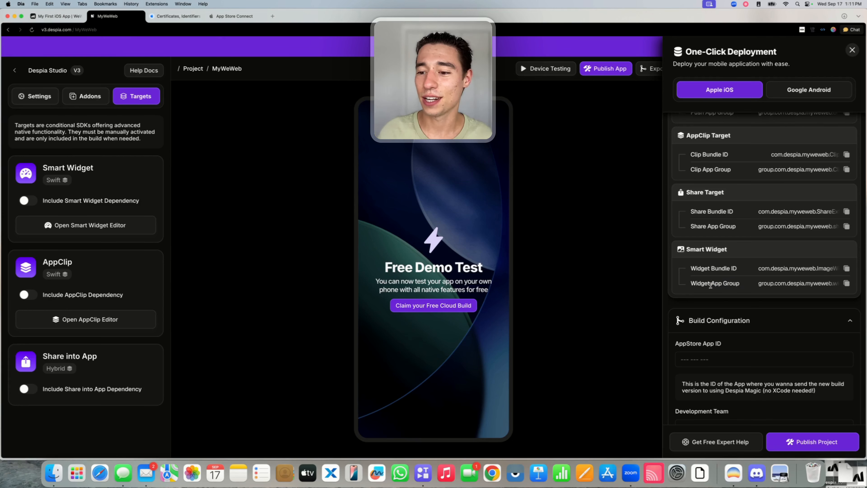
drag(710, 284, 754, 285)
click(753, 285)
triple_click(793, 283)
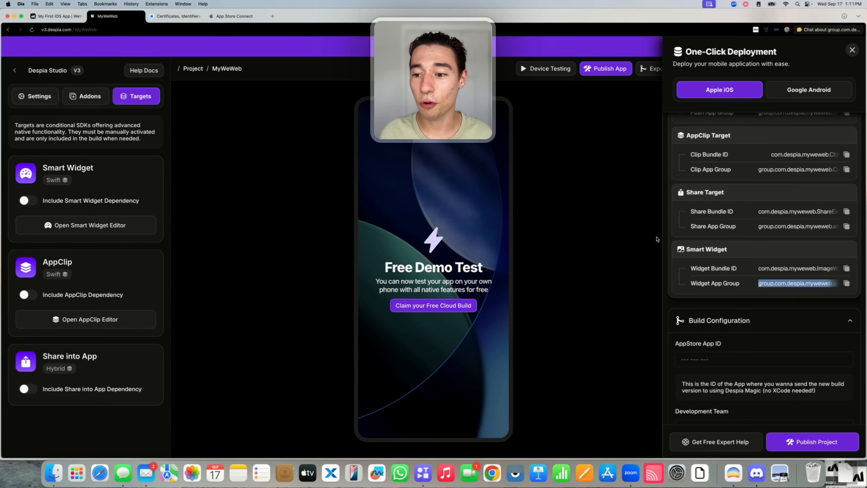
drag(688, 250, 744, 250)
click(745, 251)
Return to Apple Developer and start registering a new identifier of type App Groups.
click(178, 16)
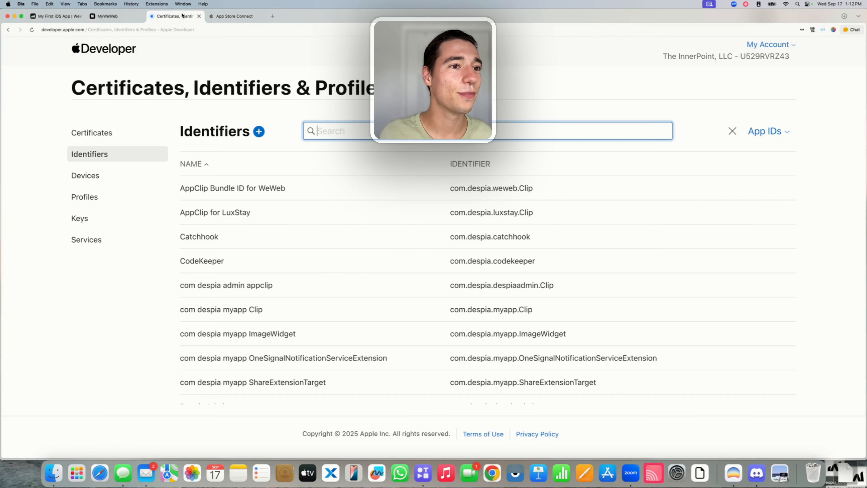
click(259, 131)
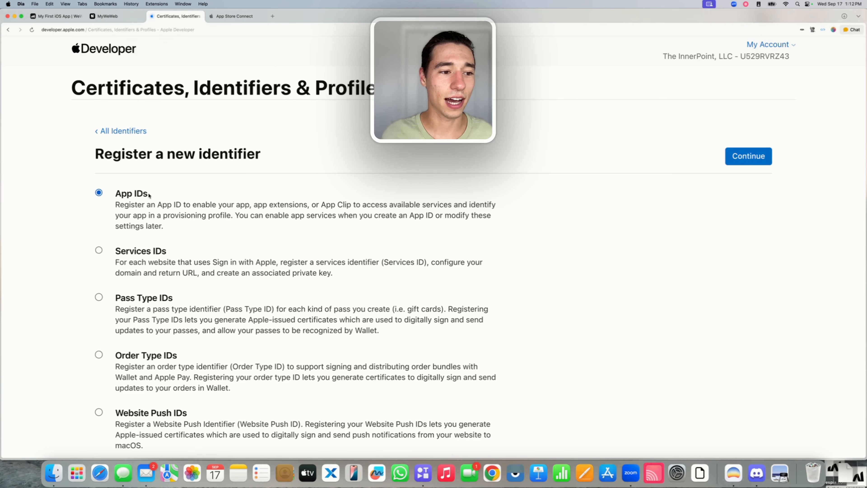
scroll(149, 206, down, 8)
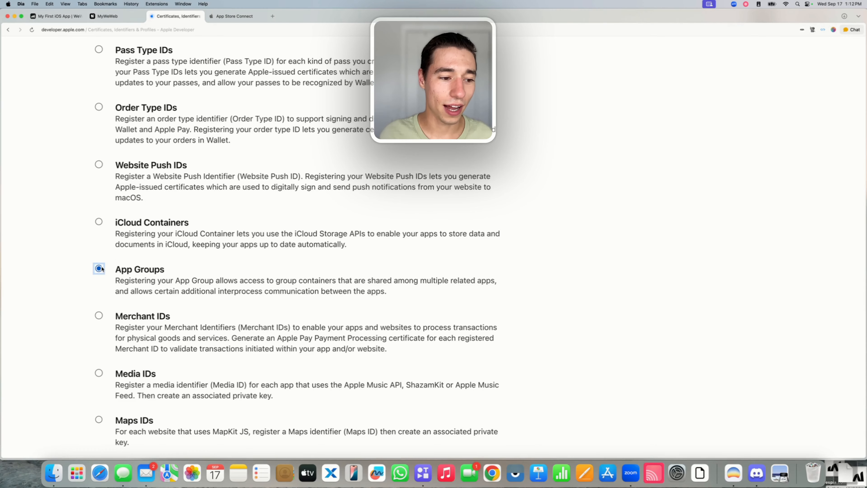
click(99, 268)
scroll(635, 219, up, 7)
click(754, 158)
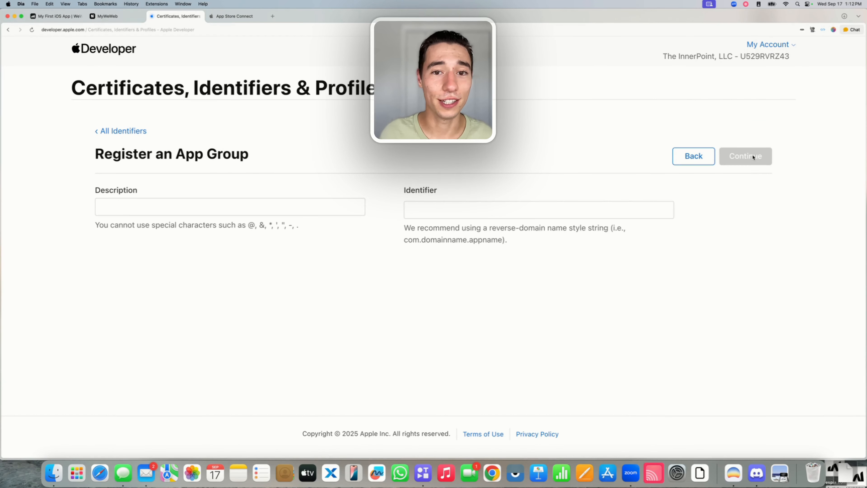
Register the app group with identifier group.com.despia.myweweb.widgetsharing and description "AppGroup for MyApp for Widget".
click(435, 216)
text(group.com.despia.myweweb.widgetsharing)
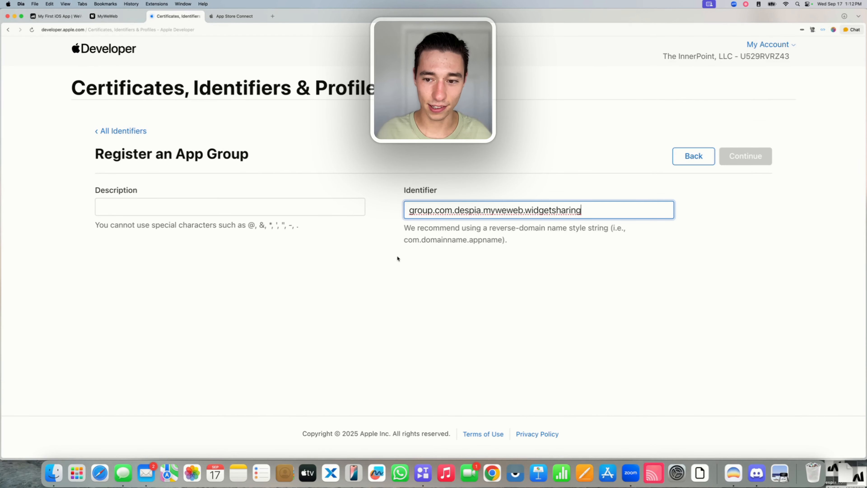
click(193, 209)
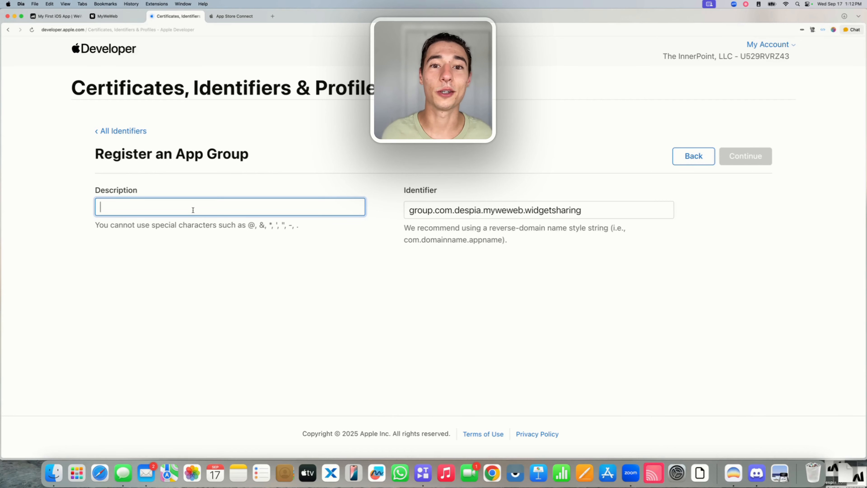
text(AppGroup)
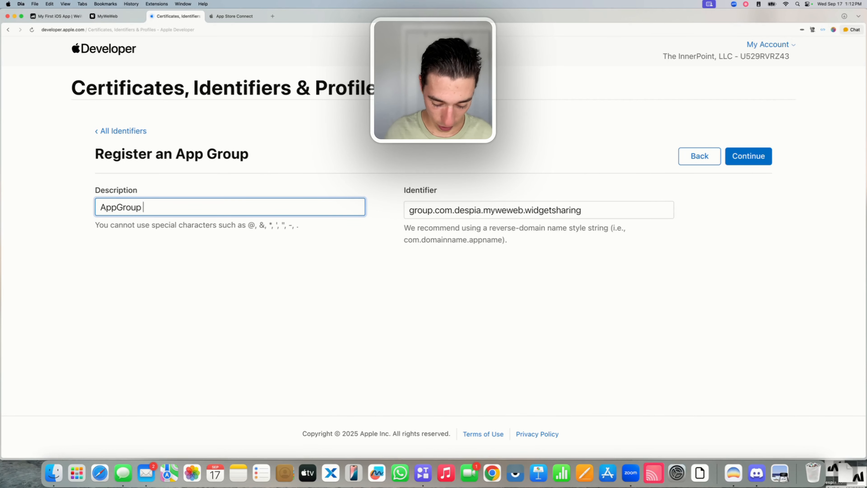
text( for MyApp for)
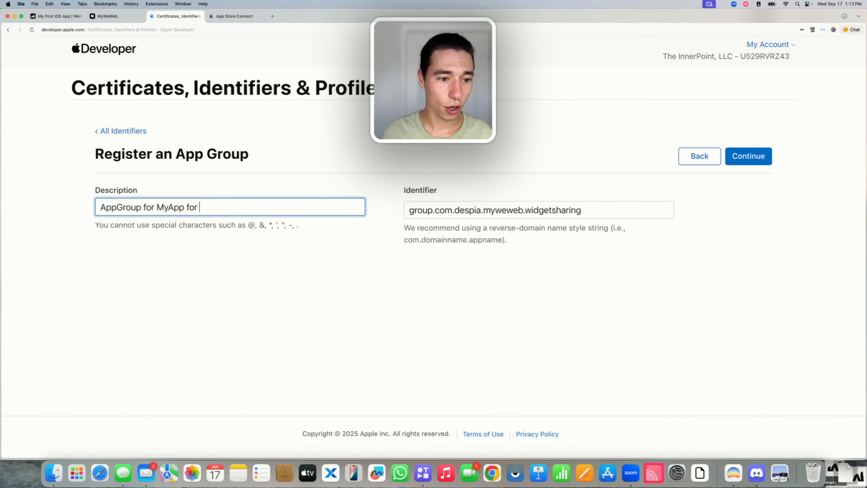
key(Caps_Lock)
text(yApp for )
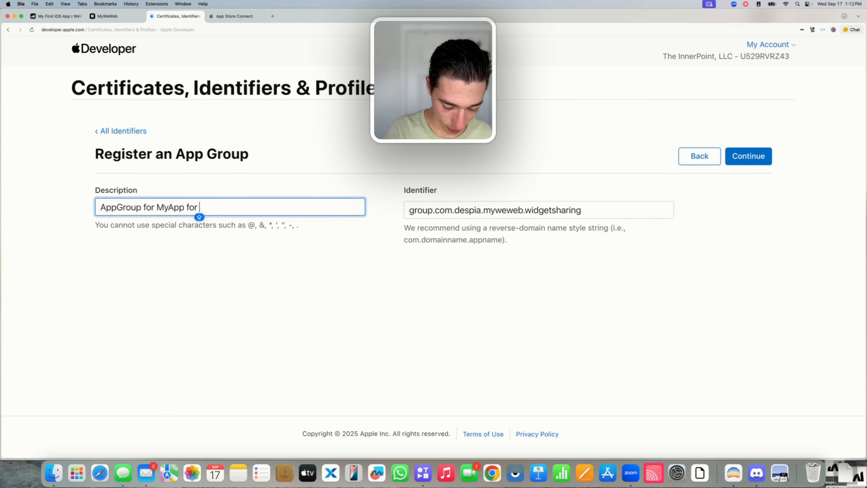
text(Widget)
click(231, 317)
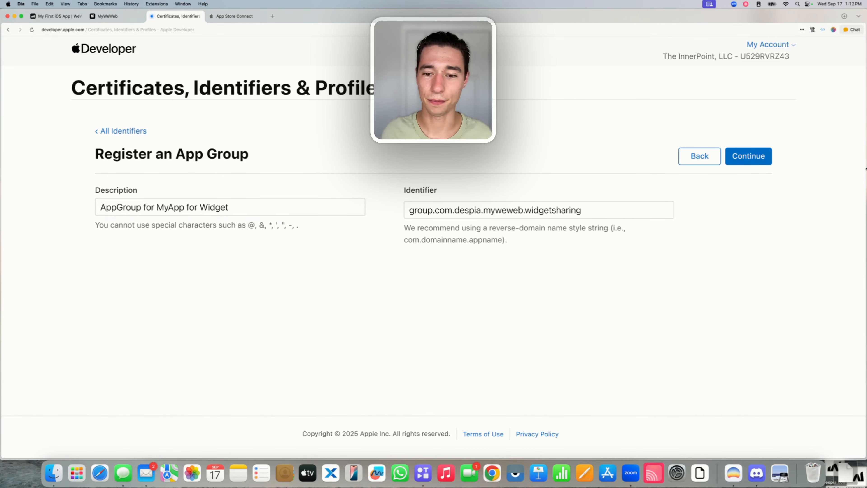
click(742, 161)
click(739, 160)
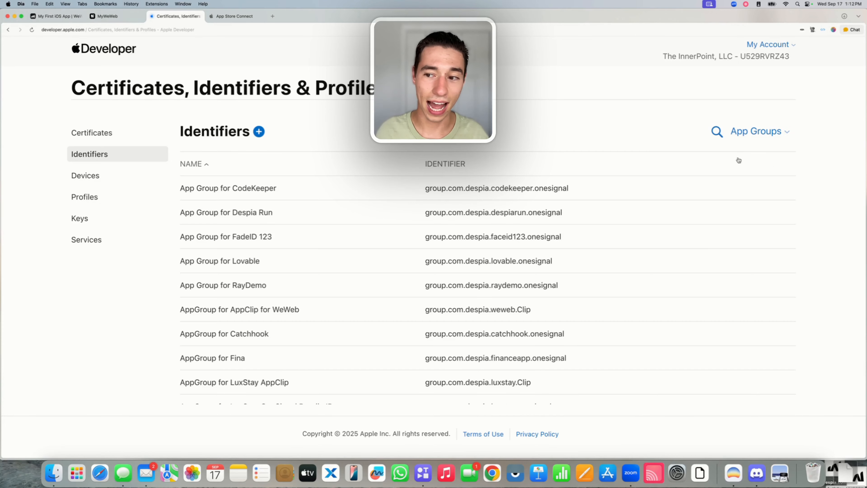
Show the App IDs in the identifier list, search for MyWeWeb and open the MyWeWeb Widget Bundle ID.
click(717, 132)
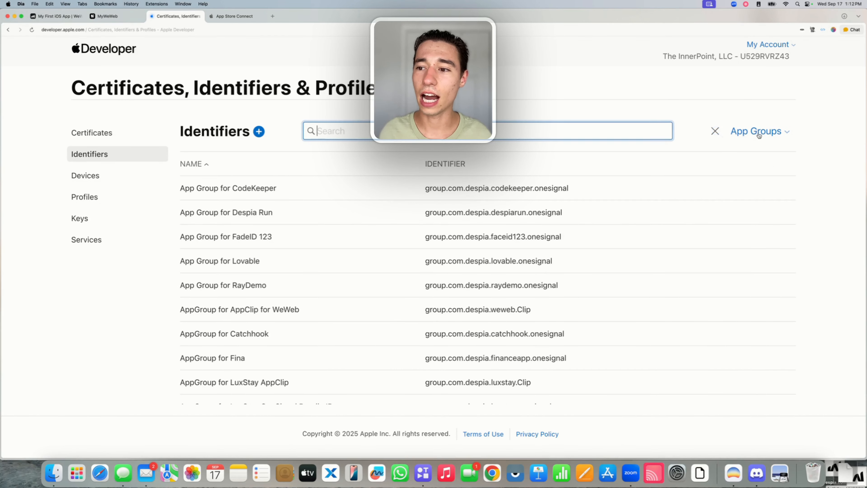
click(755, 132)
click(681, 166)
click(728, 133)
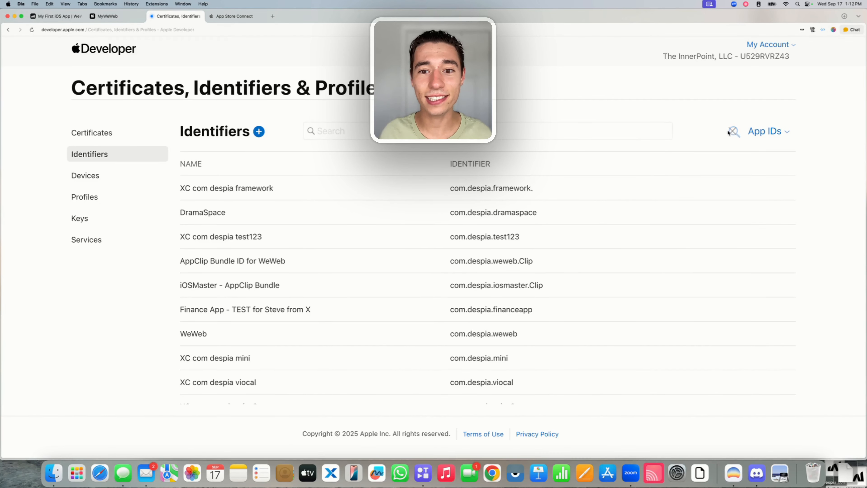
text(MyWeWeb)
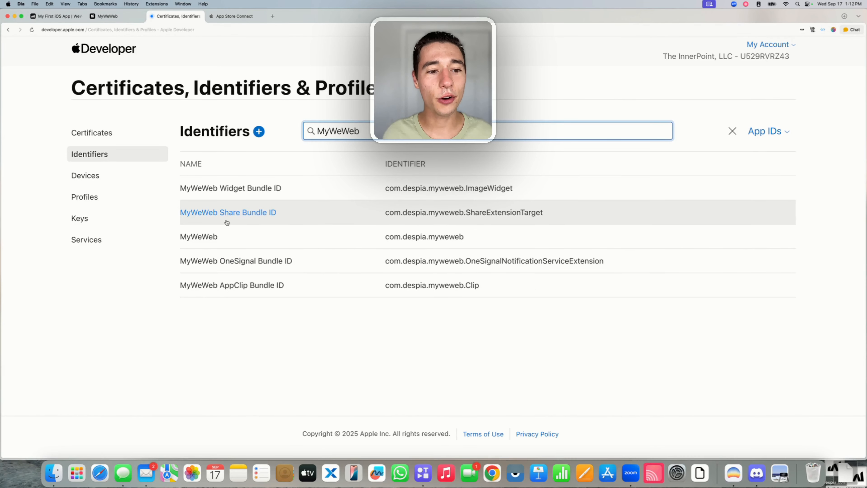
click(204, 193)
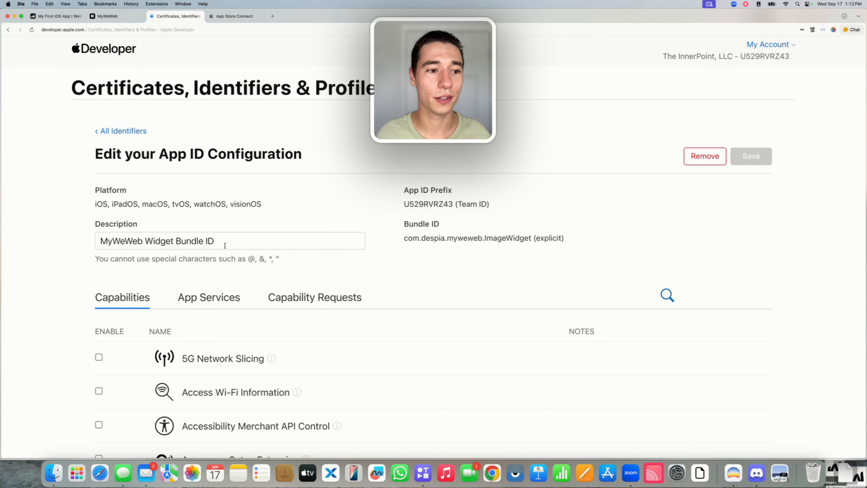
Open the App Groups capability configuration of the MyWeWeb Widget Bundle ID.
drag(149, 241, 208, 240)
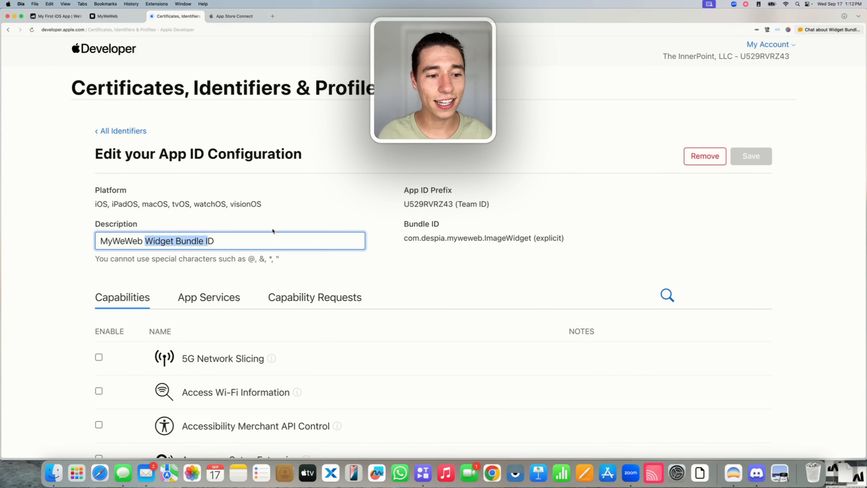
scroll(296, 222, down, 10)
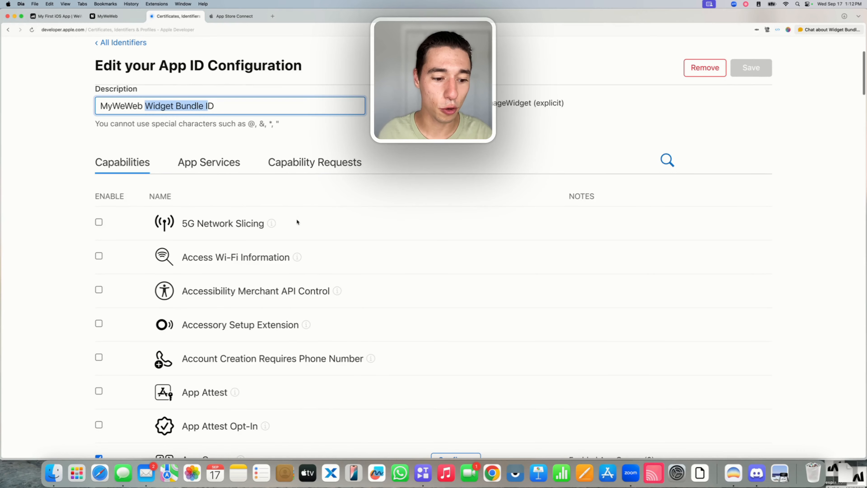
drag(183, 257, 219, 262)
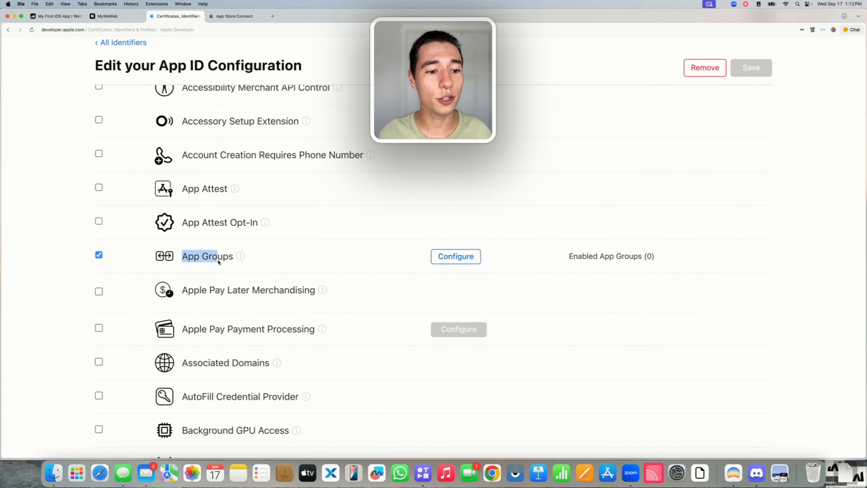
click(445, 260)
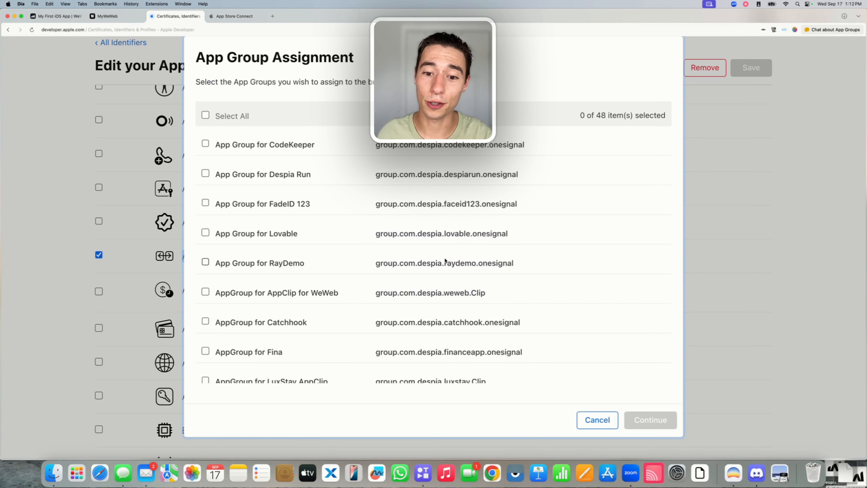
Find the MyWeWeb entries among the app groups and select "AppGroup for MyApp for Widget".
key(super+f)
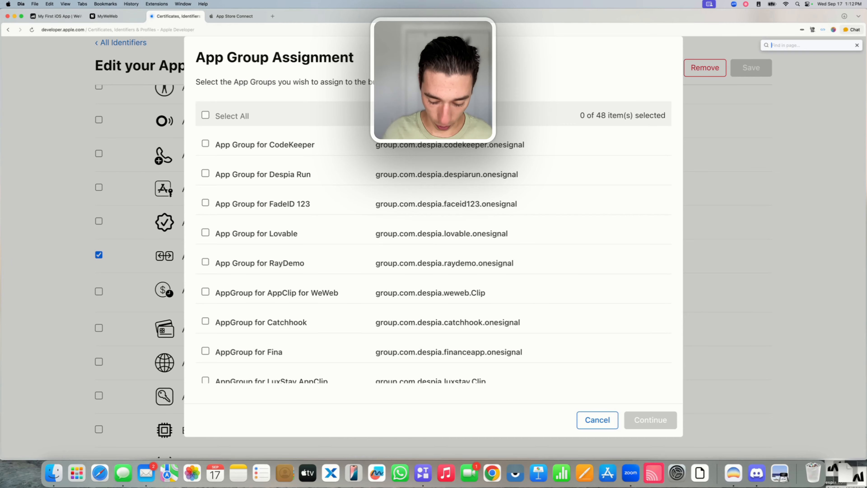
text(MyWeWeb)
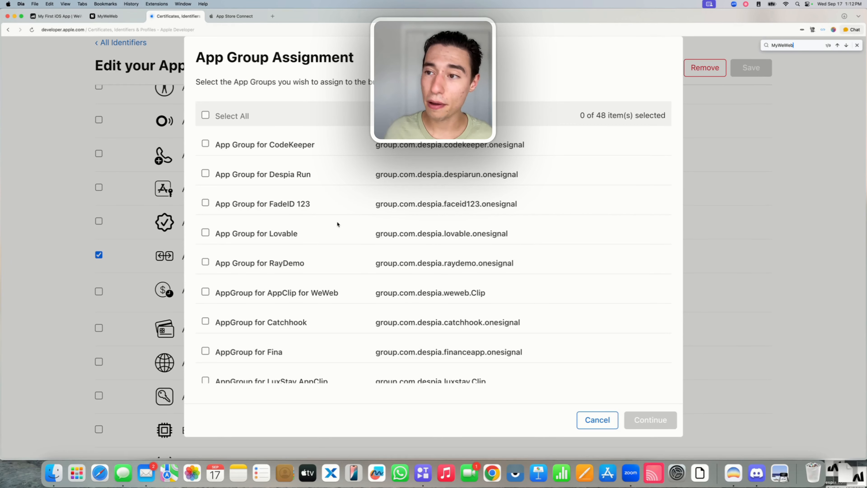
key(Return)
key(Return)
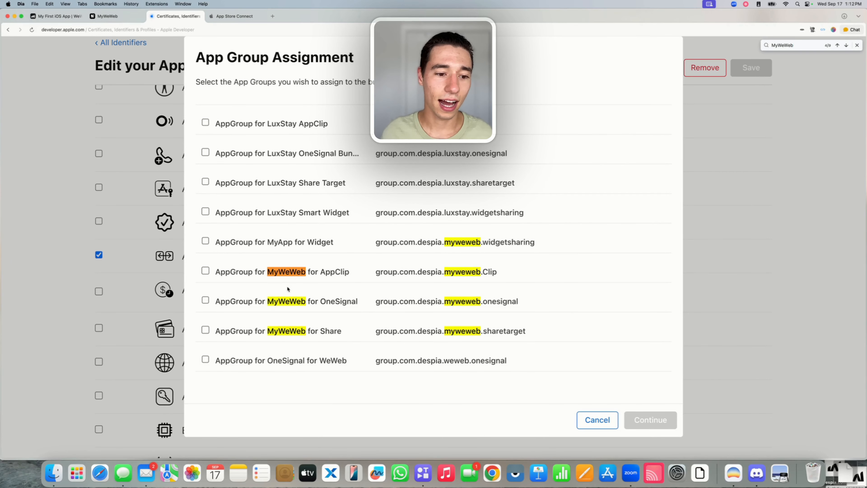
scroll(287, 289, up, 2)
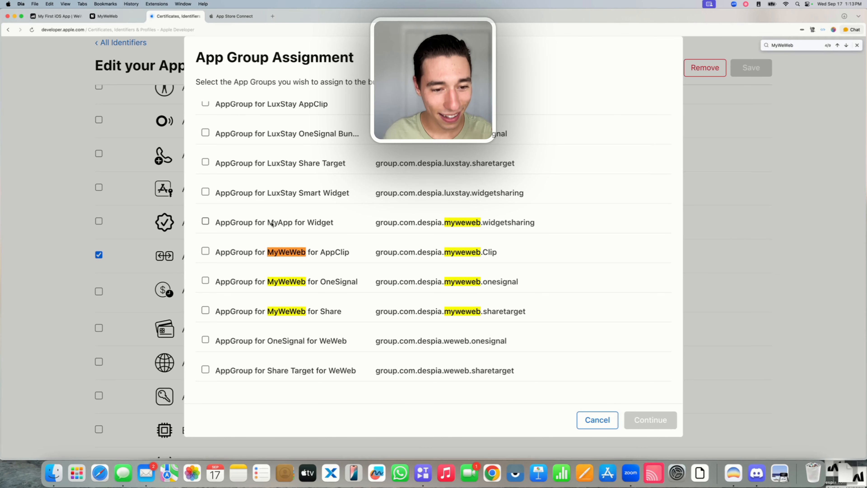
drag(272, 223, 335, 222)
click(286, 223)
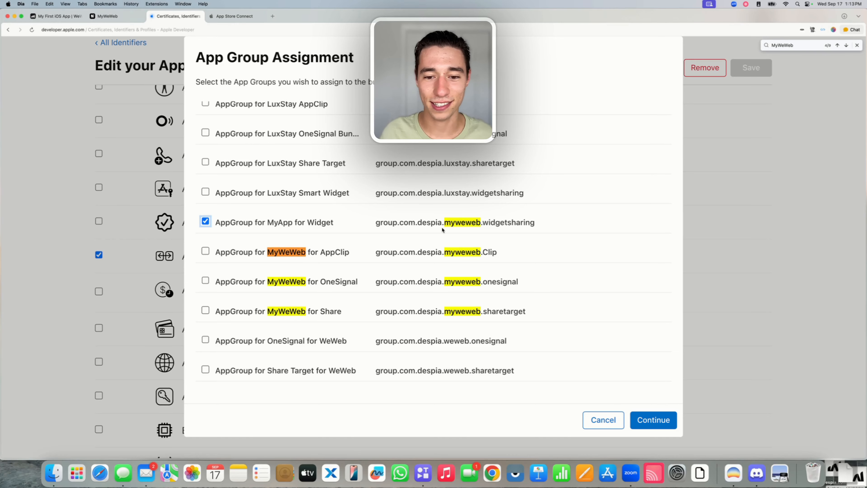
drag(443, 226, 483, 227)
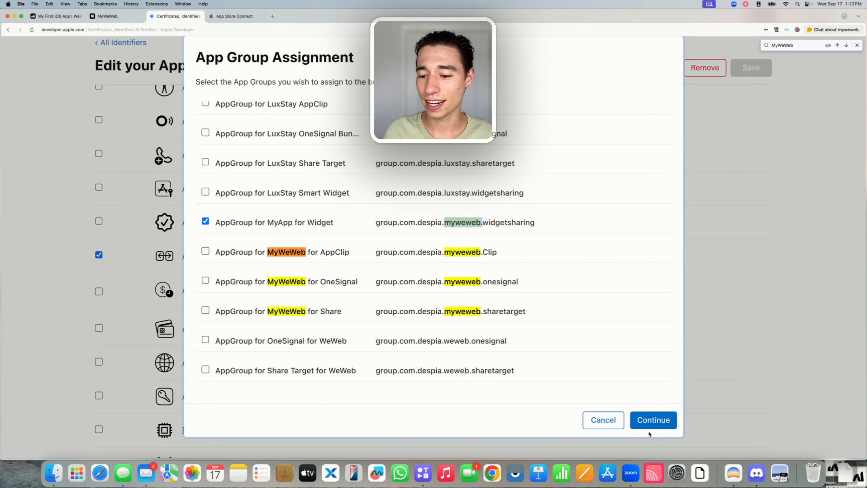
Accept the app group assignment, then save and confirm the modified widget App ID configuration.
click(649, 424)
click(760, 73)
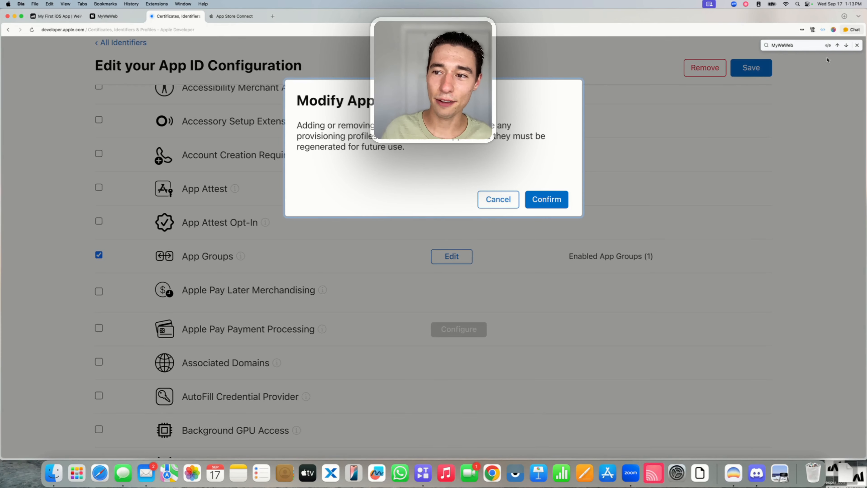
click(545, 202)
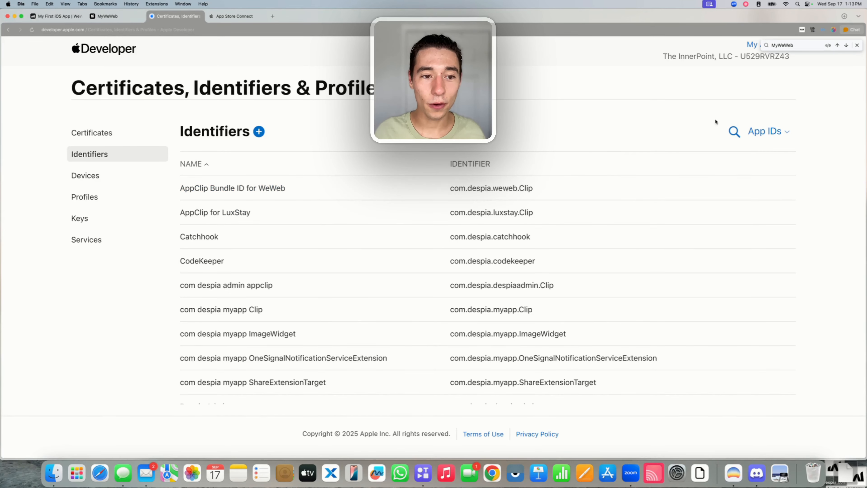
Search the App IDs for MyWeWeb and open the main MyWeWeb identifier (com.despia.myweweb).
click(733, 132)
key(super+v)
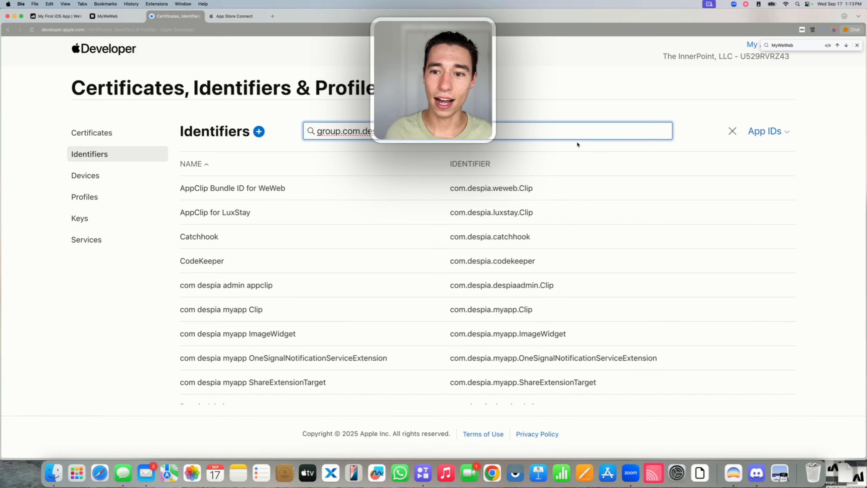
triple_click(575, 129)
key(BackSpace)
text(MyWeWeb)
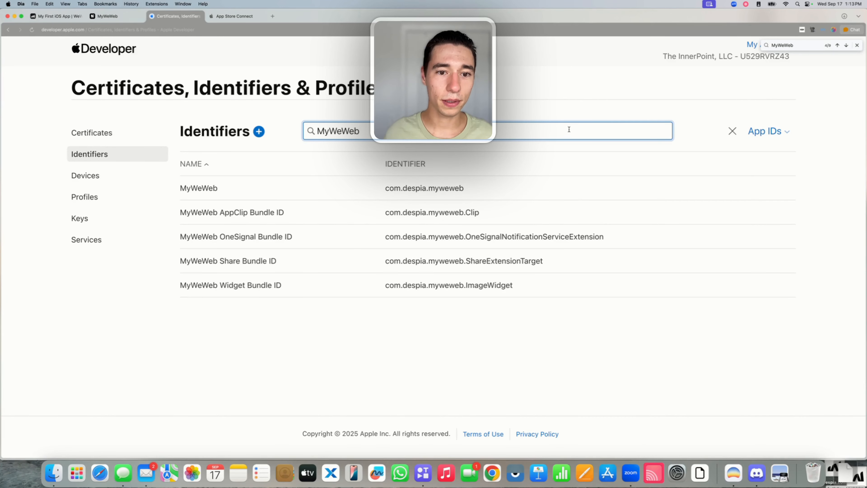
click(202, 188)
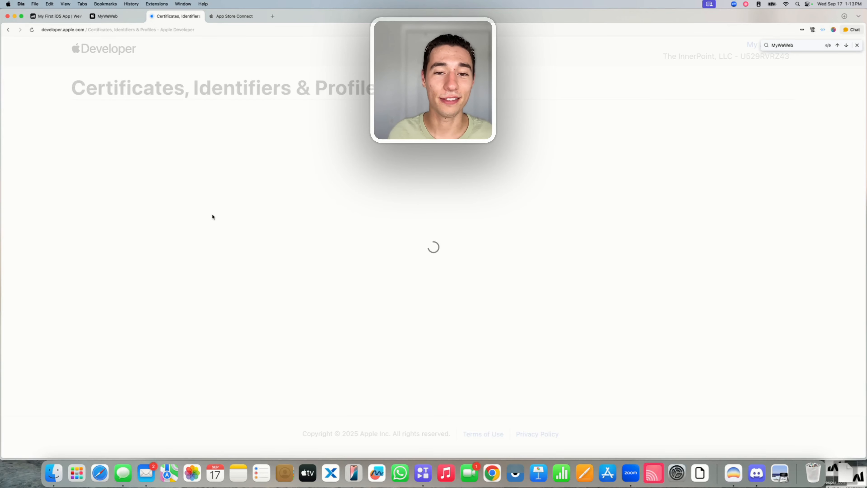
In the main app's App Groups assignment, find the MyWeWeb entries and select "AppGroup for MyApp for Widget" (group.com.despia.myweweb.widgetsharing).
scroll(214, 213, down, 10)
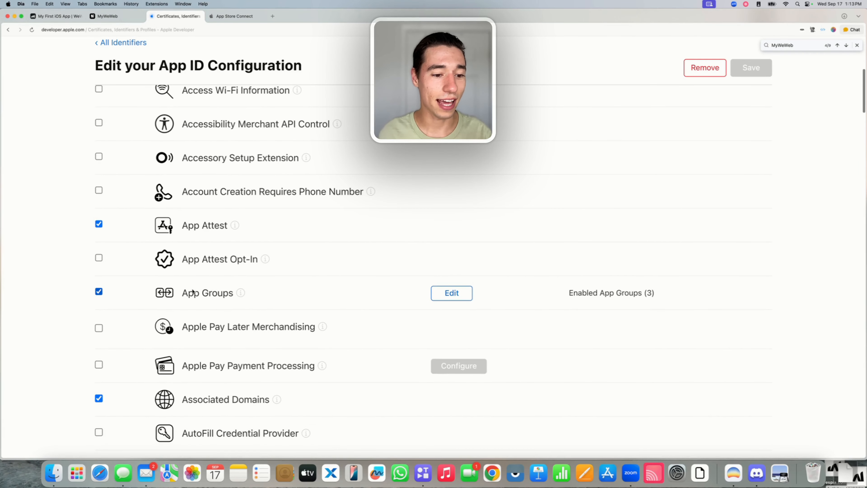
drag(182, 293, 230, 295)
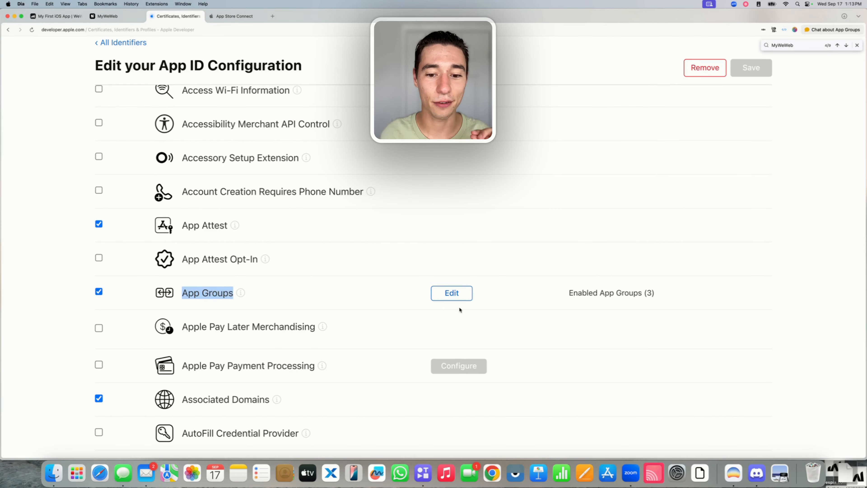
click(456, 296)
key(super+f)
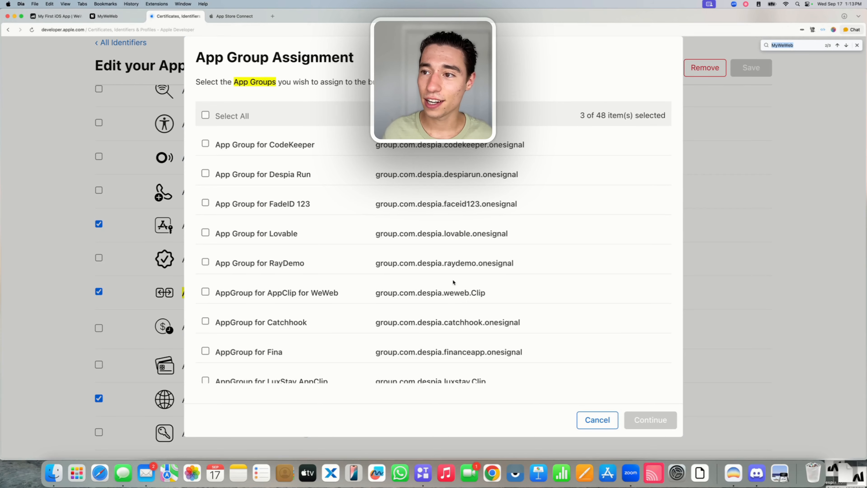
text(MyWeWeb)
key(Return)
key(Return)
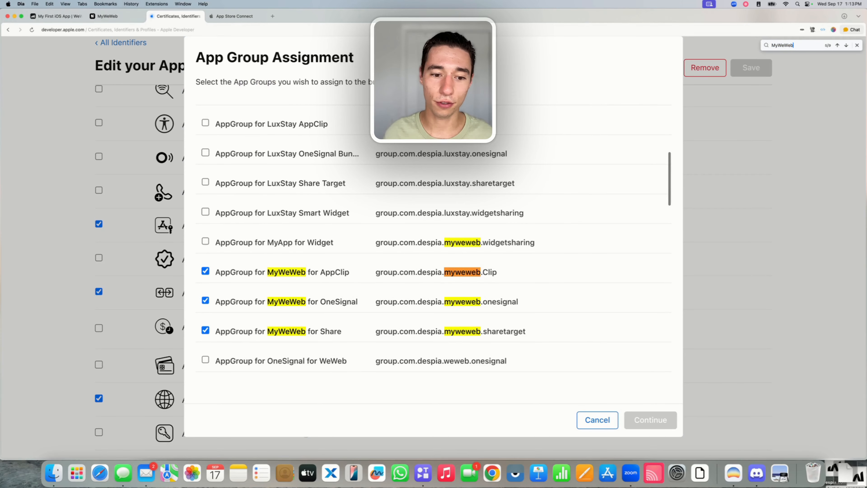
click(205, 241)
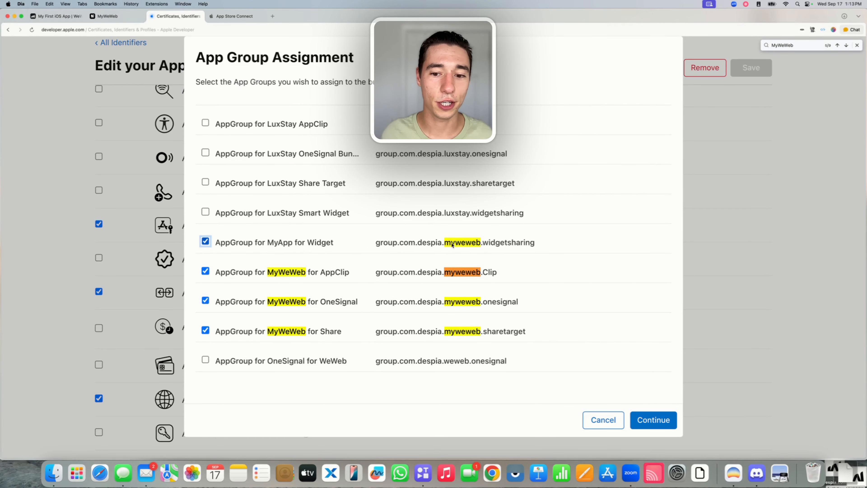
drag(444, 243, 534, 244)
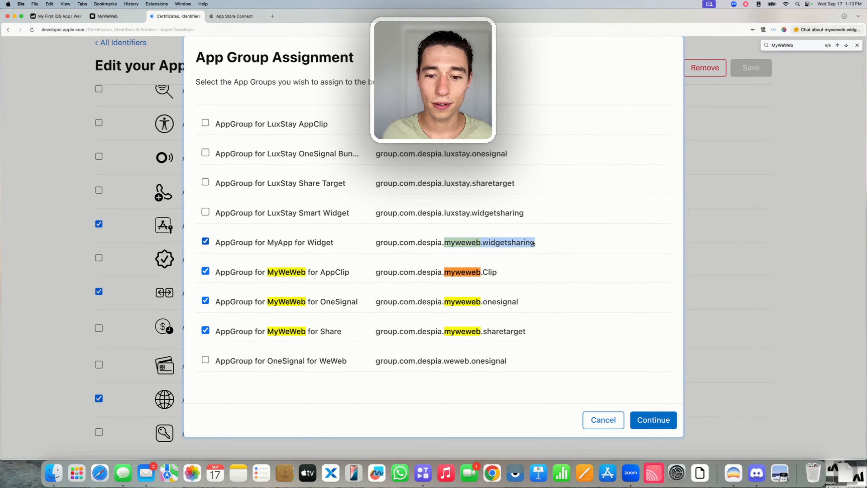
Accept the app group assignment, then save and confirm the modified main MyWeWeb App ID configuration.
click(662, 422)
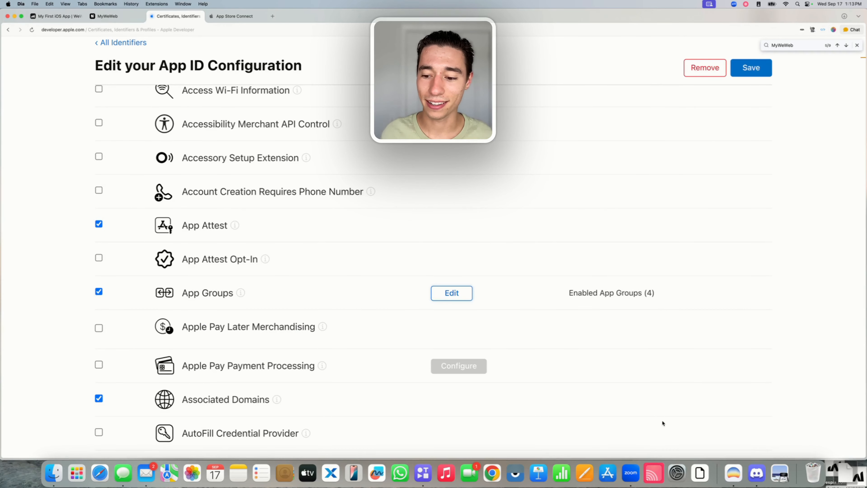
click(748, 67)
click(564, 201)
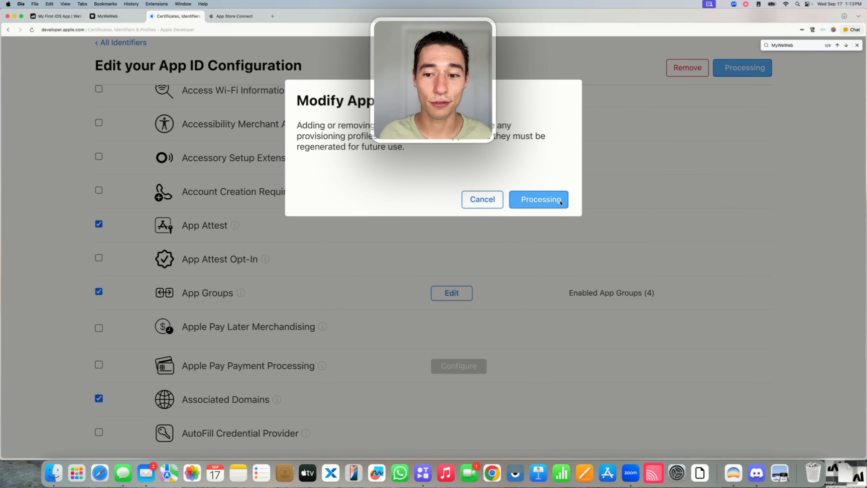
Show the App Groups in the identifier list, search for myweweb and open "AppGroup for MyApp for Widget".
click(756, 133)
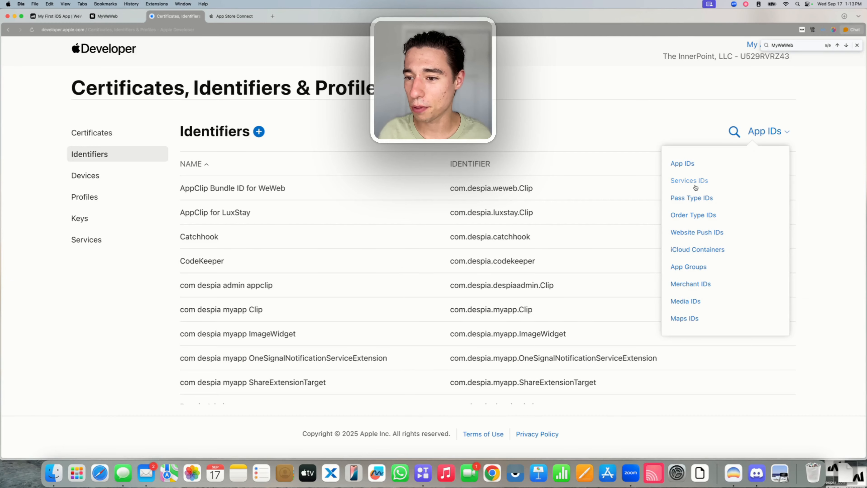
click(679, 268)
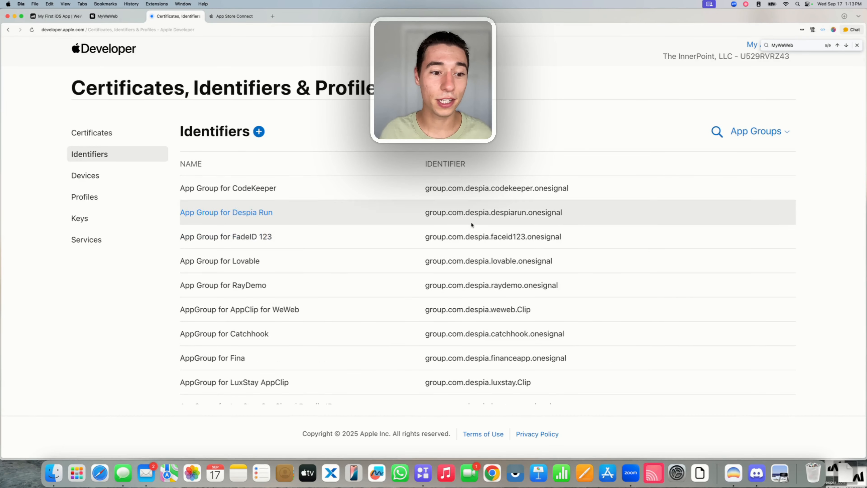
click(714, 134)
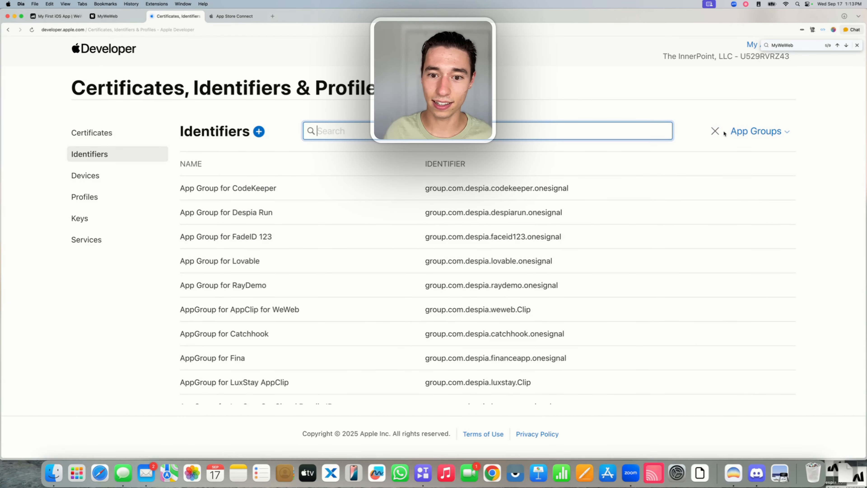
key(super+v)
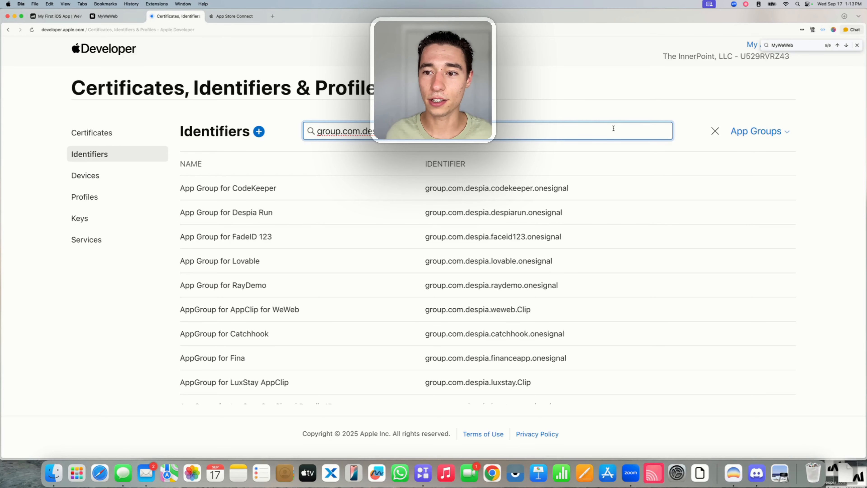
key(super+a)
text(myweweb)
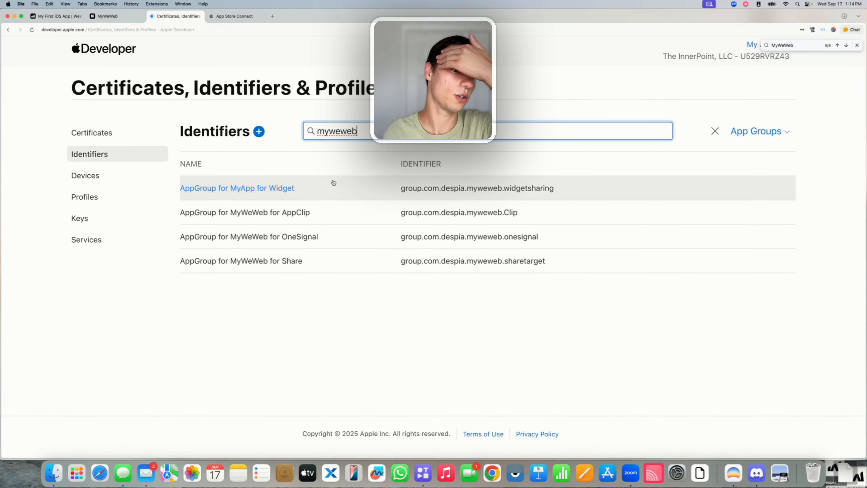
click(263, 189)
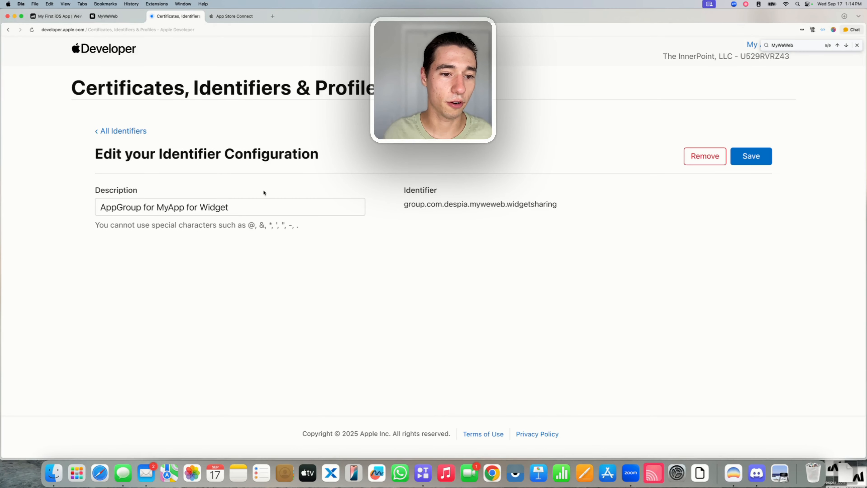
Change the app group's description to "AppGroup for MyWeWeb for Widget" and save it.
click(183, 207)
key(BackSpace)
key(BackSpace)
key(BackSpace)
key(F12)
text(WeWeb)
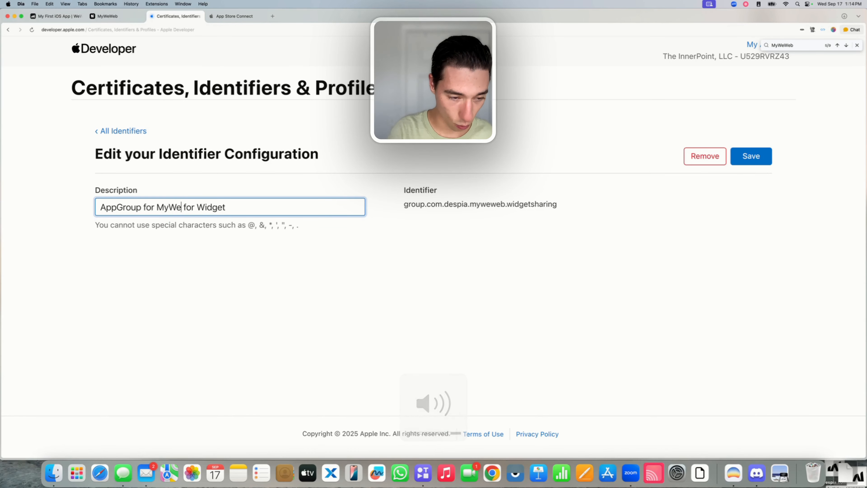
click(208, 296)
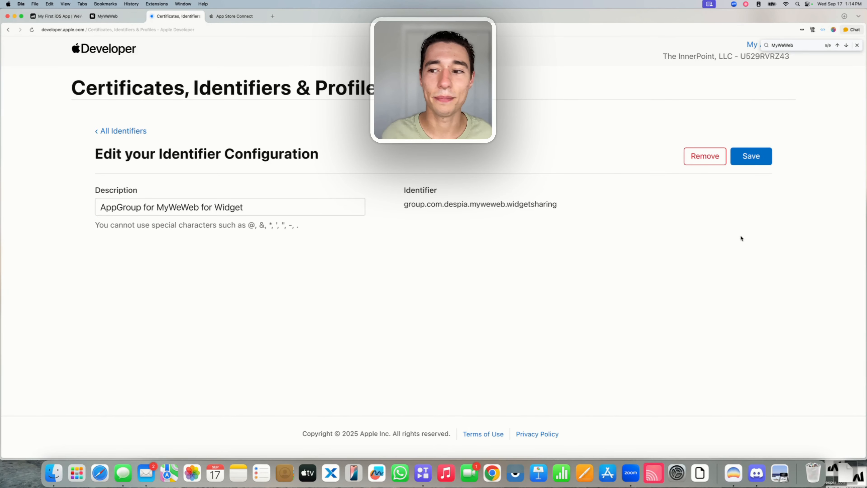
click(762, 162)
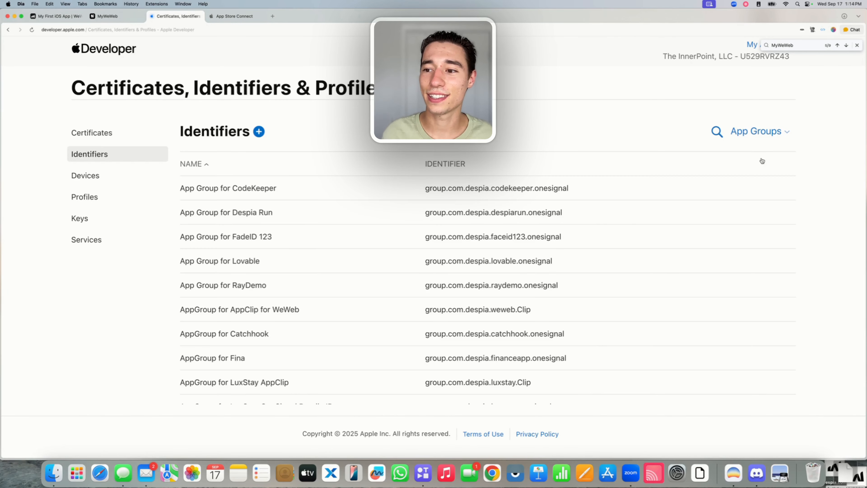
click(857, 46)
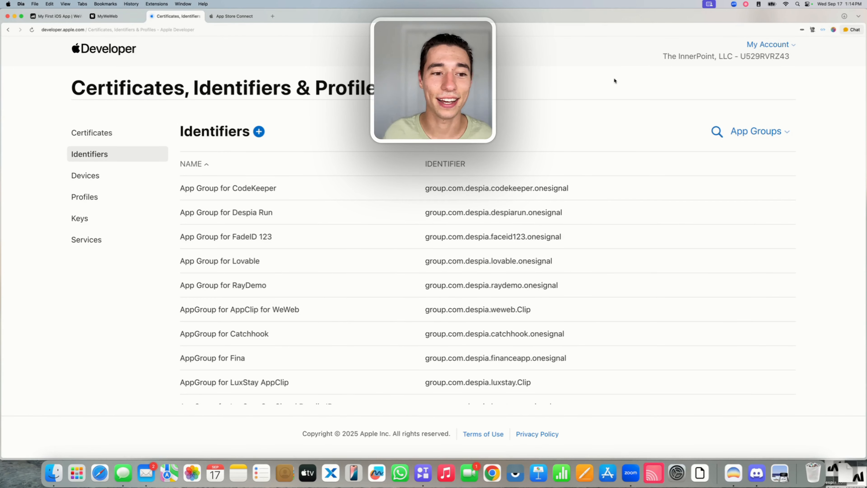
Switch to App Store Connect and start creating a new app in the Apps section.
click(239, 18)
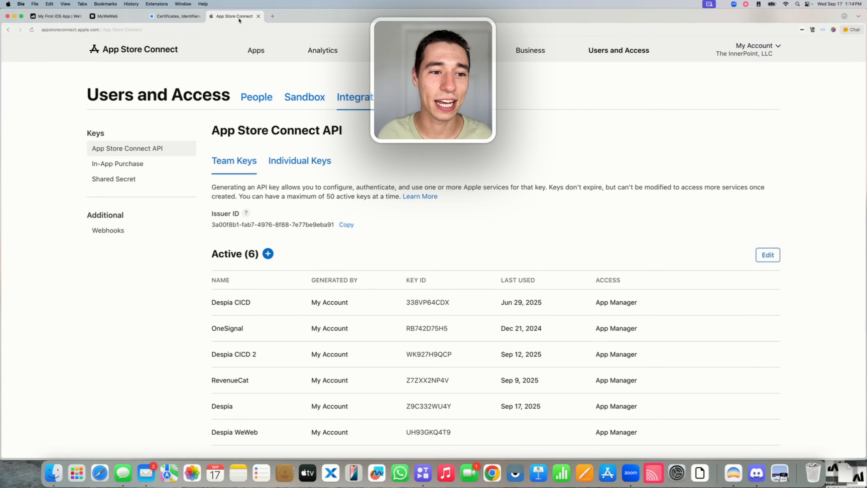
click(264, 51)
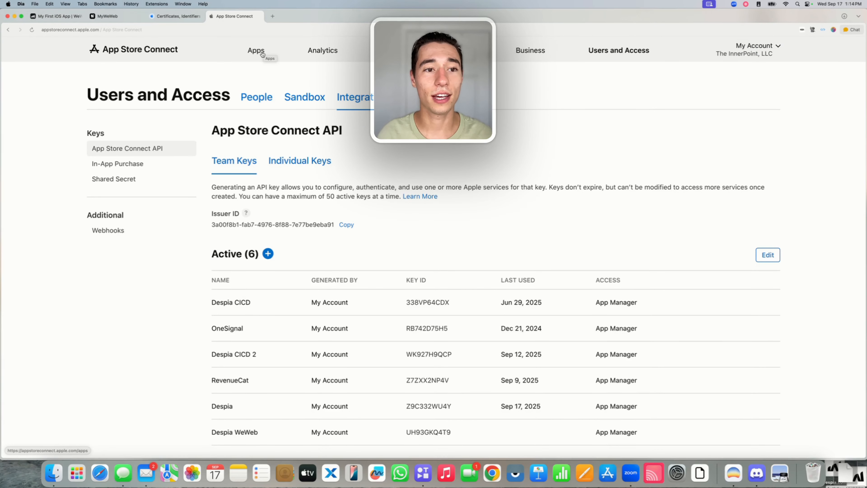
click(68, 32)
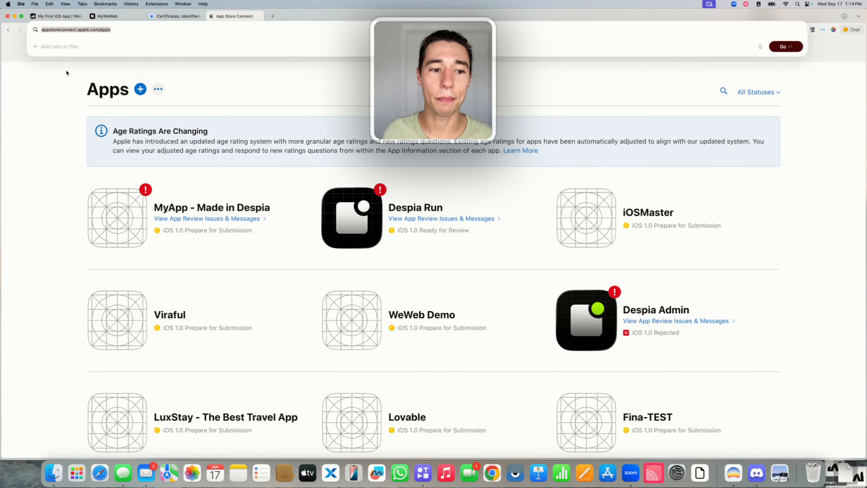
click(67, 74)
click(139, 89)
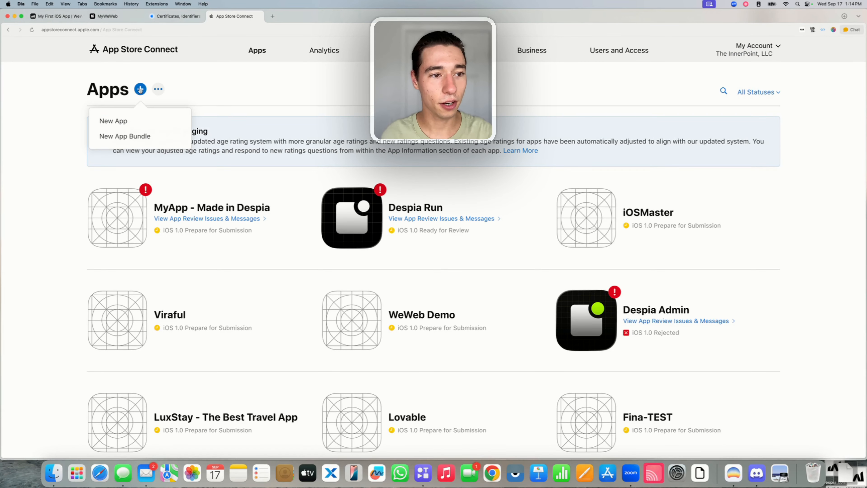
click(118, 121)
Name the new app "MyWeWeb - Made in Despia" and select iOS as its platform.
click(320, 173)
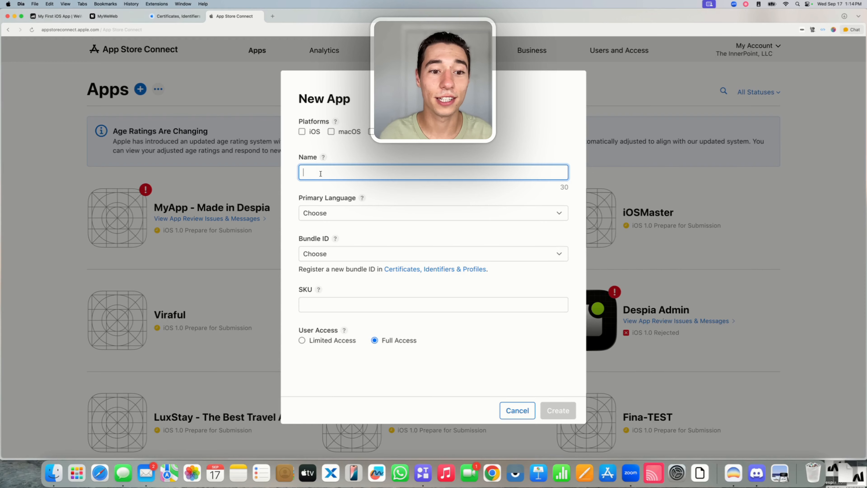
text(MyW)
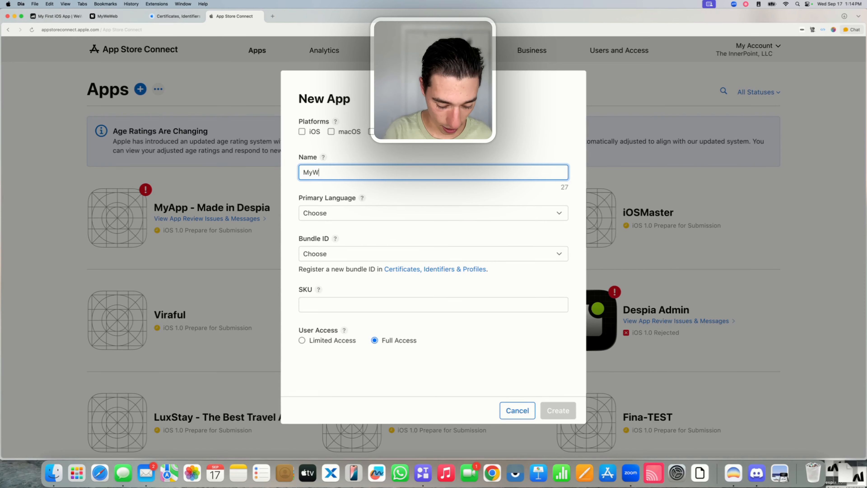
text(eWeb)
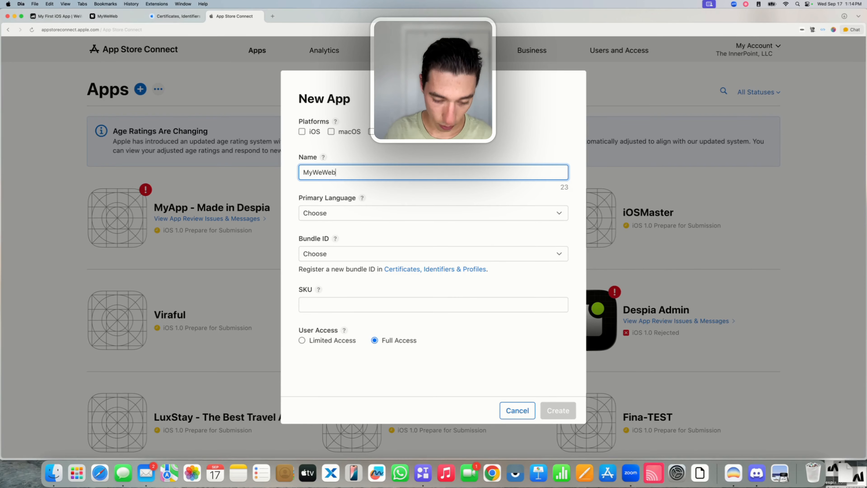
text( - Made in Despia)
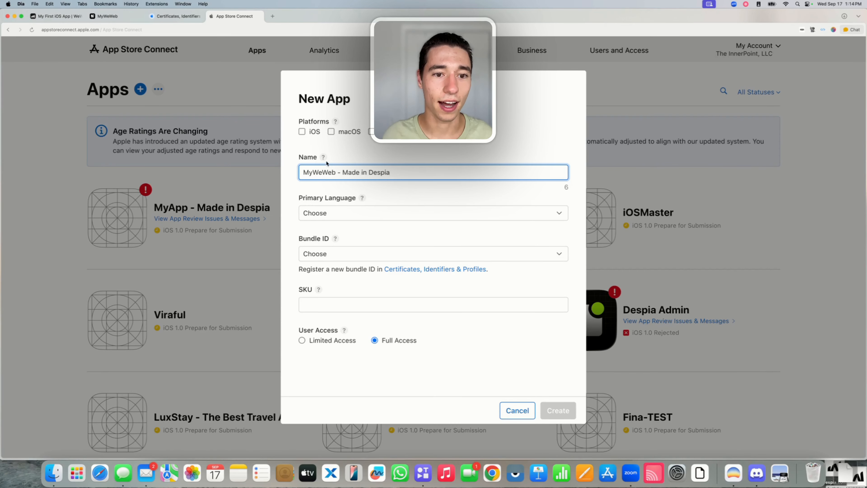
click(302, 132)
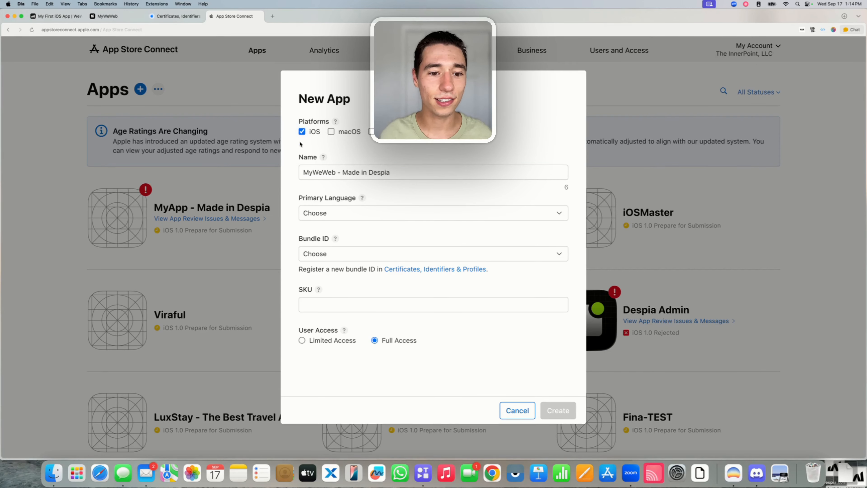
Set the new app's primary language to English (U.S.) and its bundle ID to "MyWeWeb - com.despia.myweweb".
click(330, 211)
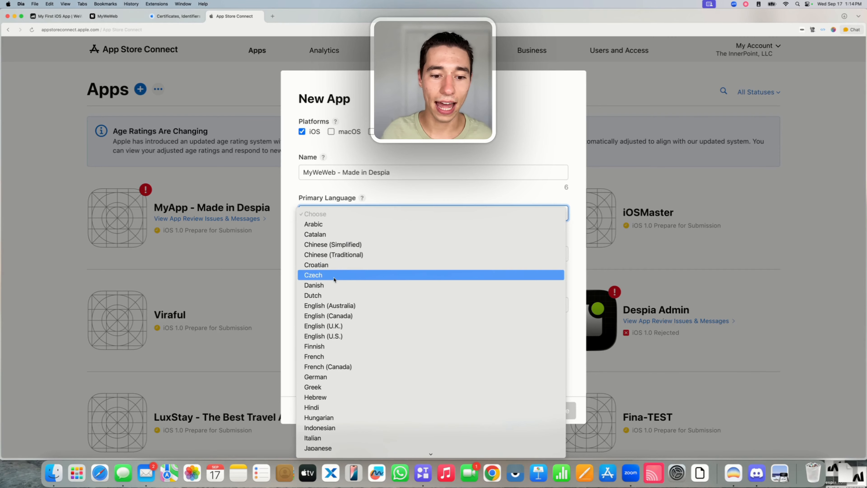
click(332, 337)
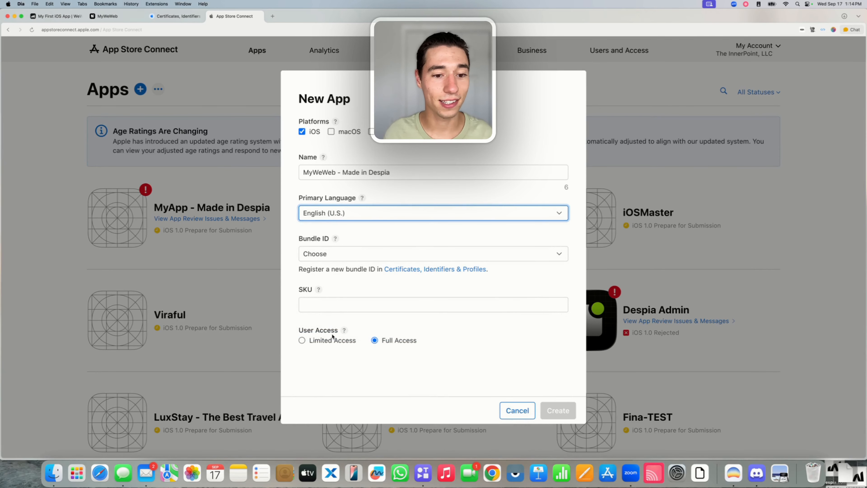
click(321, 256)
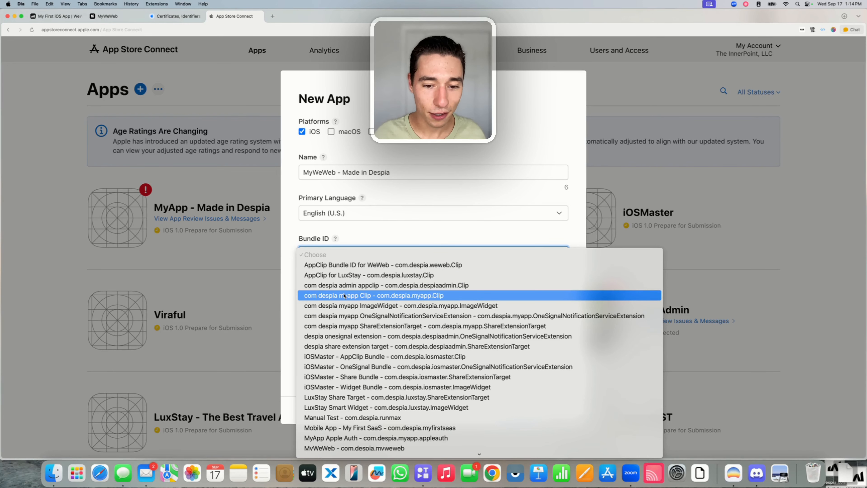
scroll(344, 295, down, 2)
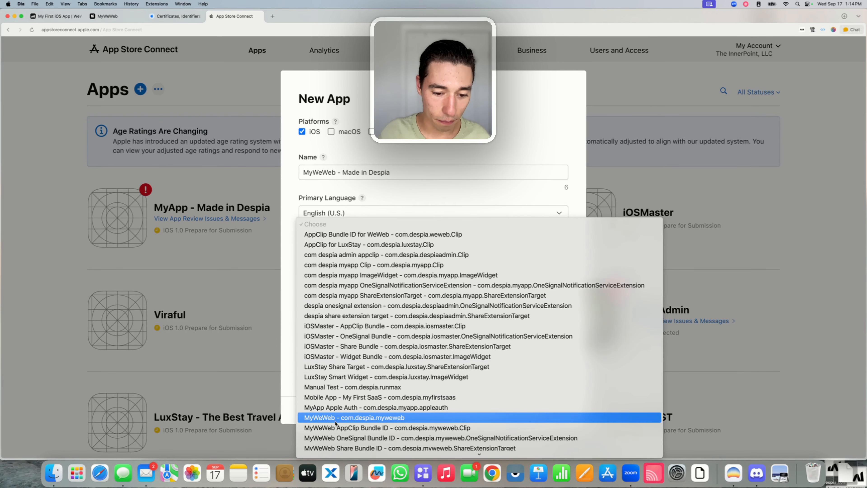
click(330, 417)
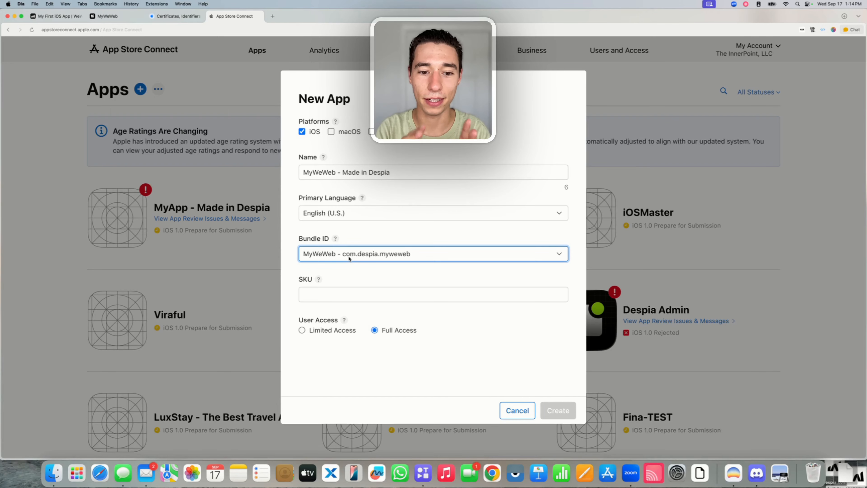
Switch to Despia and check the App Bundle ID in the MyWeWeb project's iOS deployment settings.
click(108, 16)
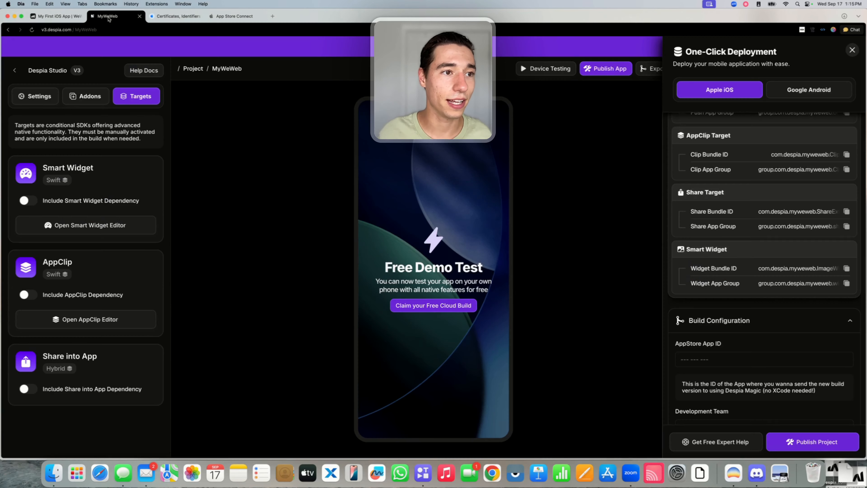
scroll(742, 190, up, 5)
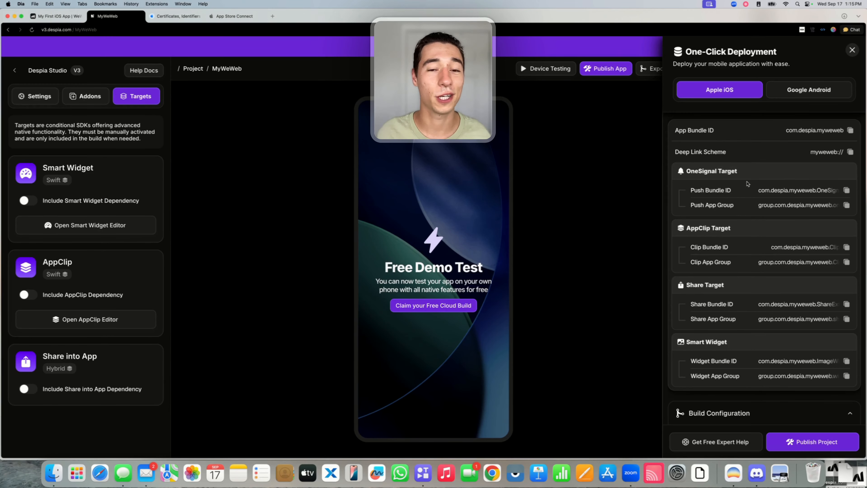
drag(785, 130, 851, 132)
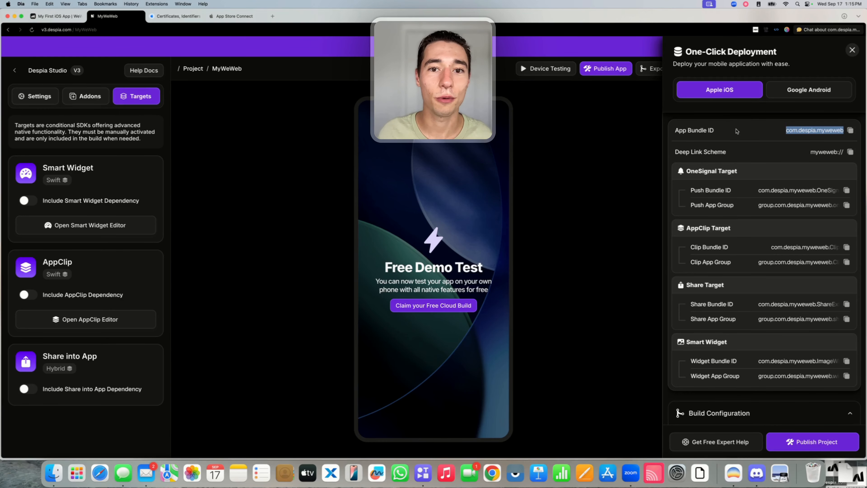
click(175, 16)
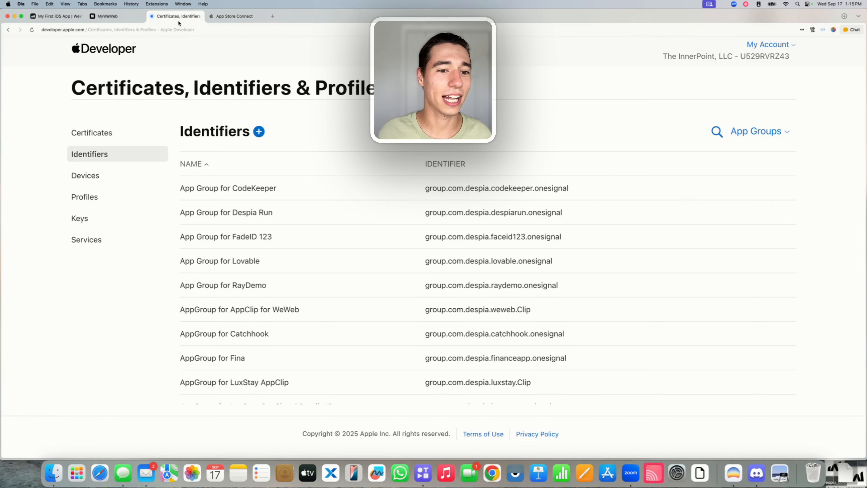
Back in App Store Connect, set the new app's SKU to MYWEWEB, keep Full Access, and create the app.
click(233, 16)
click(325, 291)
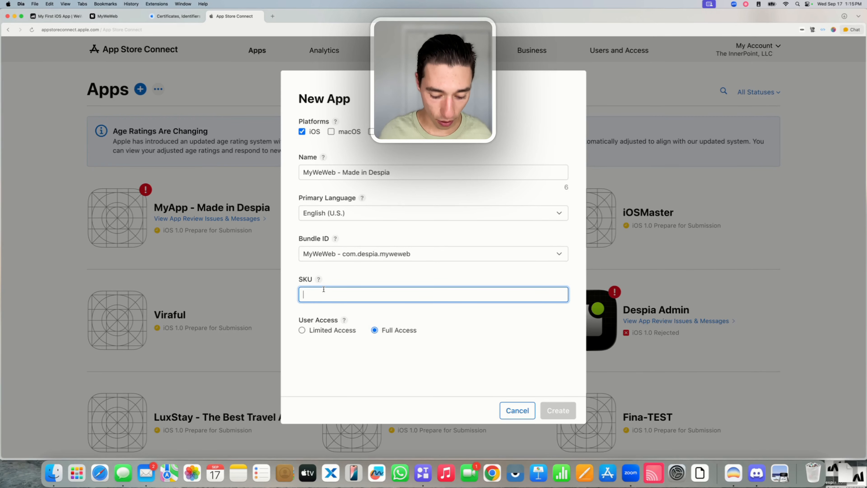
key(Caps_Lock)
text(MY)
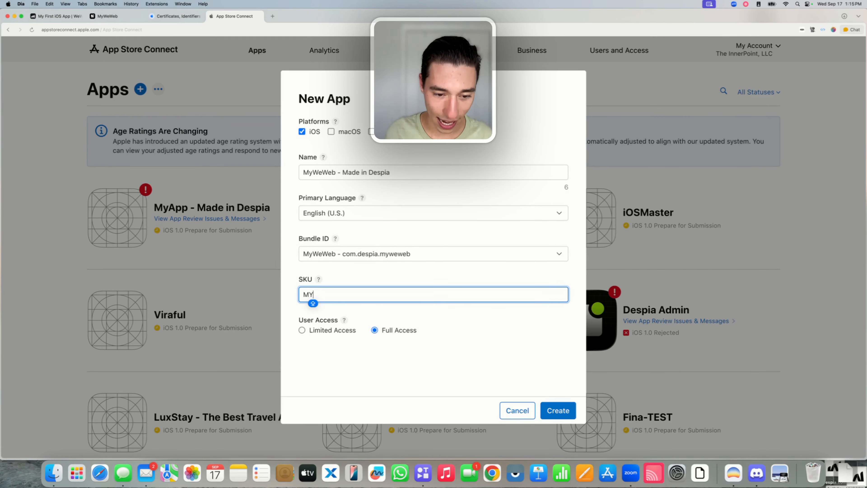
text(WEWEB)
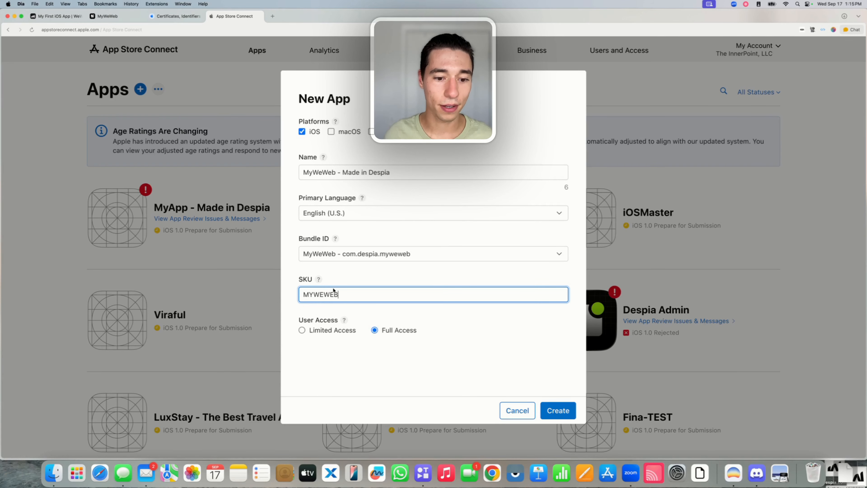
click(348, 285)
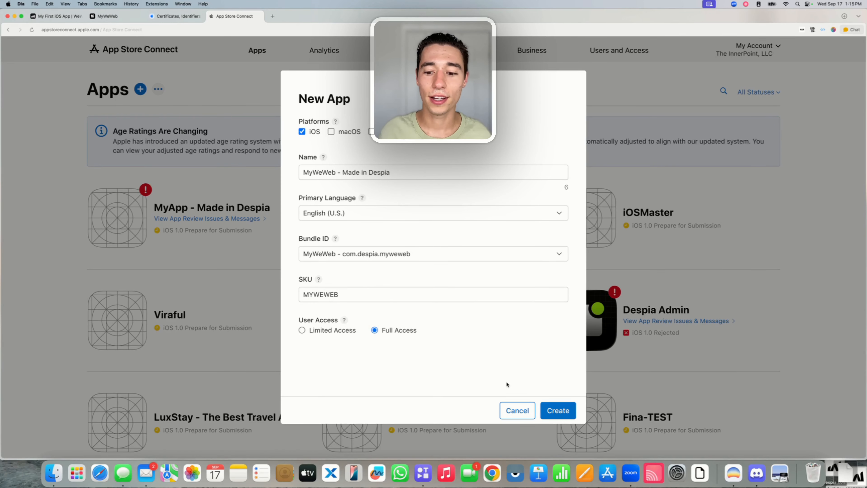
drag(380, 330, 418, 331)
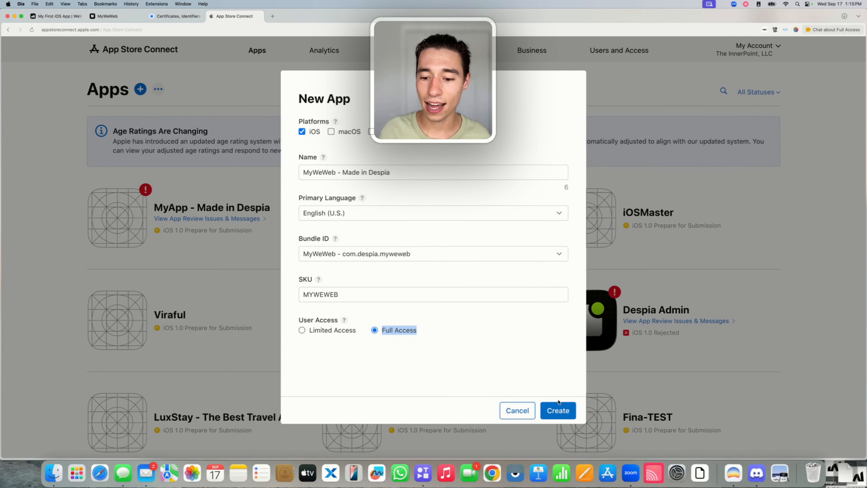
click(559, 409)
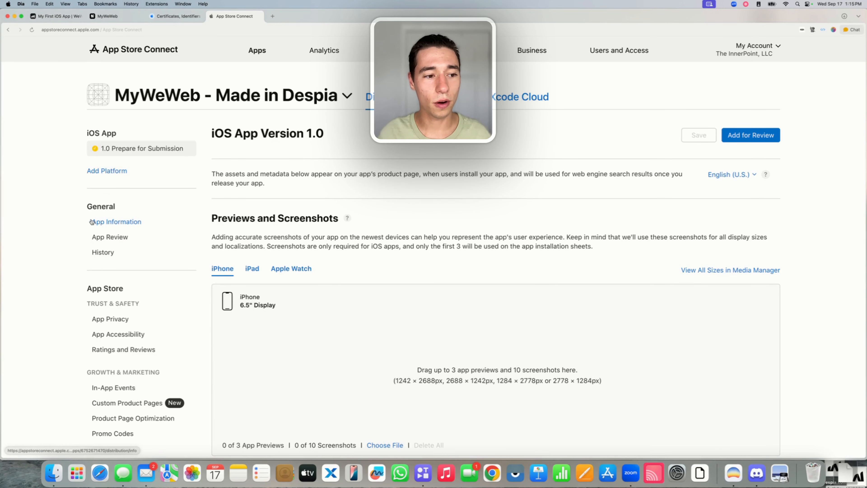
Open the new app's App Information in App Store Connect and copy its Apple ID.
double_click(88, 206)
click(91, 222)
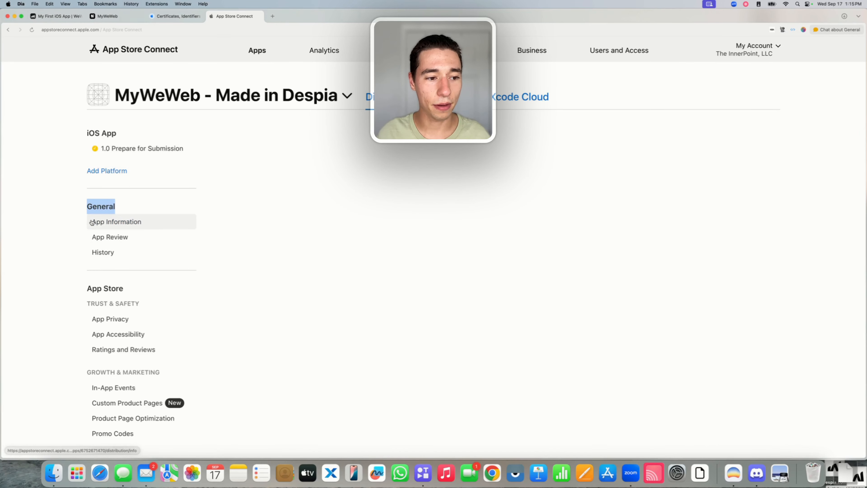
scroll(330, 339, down, 10)
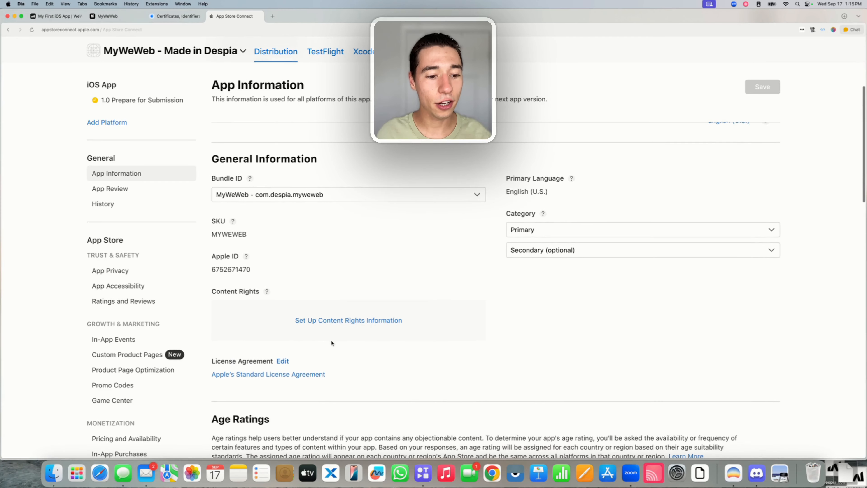
drag(212, 249, 238, 250)
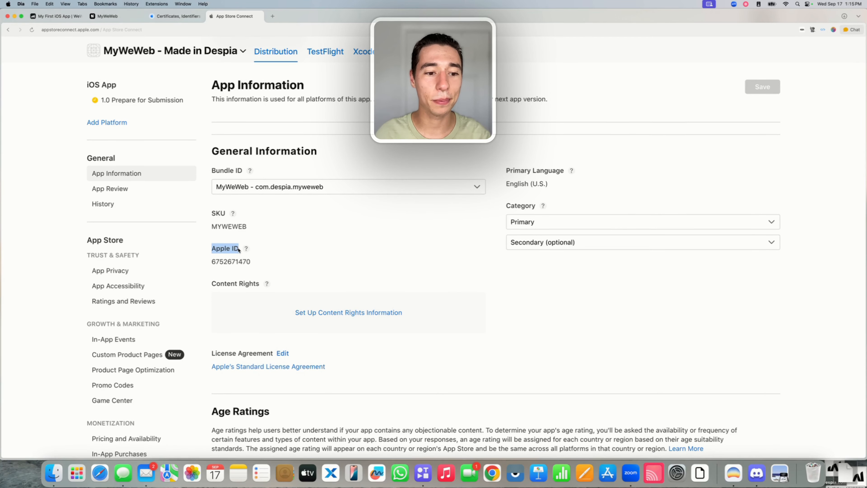
double_click(237, 261)
key(super+c)
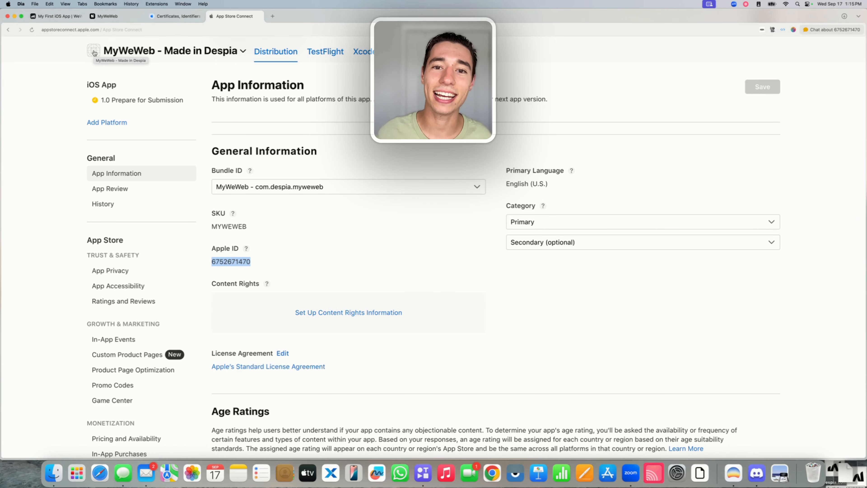
Switch to Despia and paste the copied Apple ID as the AppStore App ID in the iOS Build Configuration.
click(109, 16)
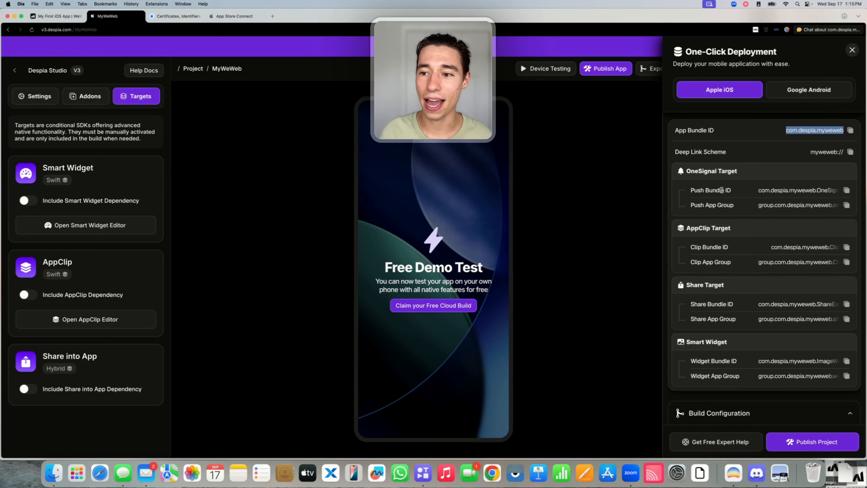
scroll(741, 230, down, 3)
scroll(740, 230, down, 8)
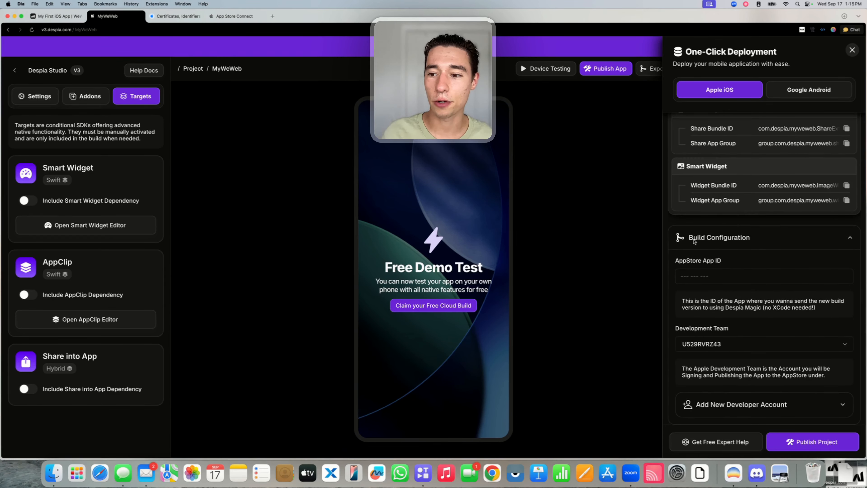
drag(675, 261, 730, 261)
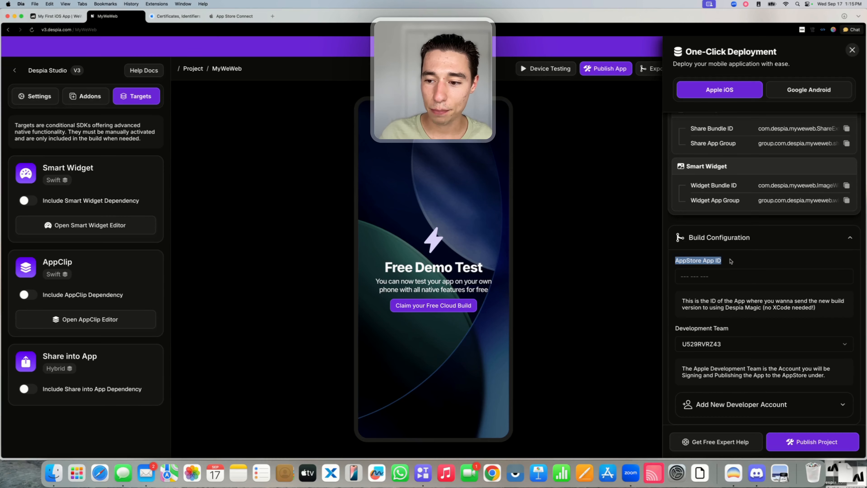
click(695, 275)
key(super+v)
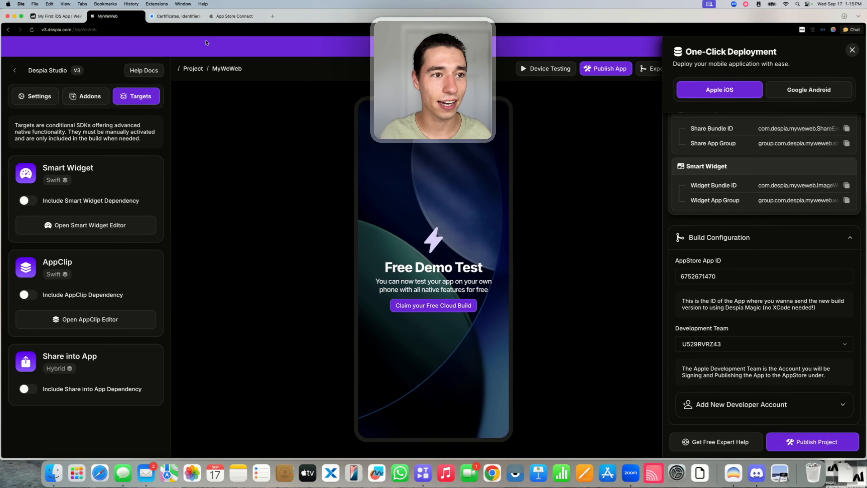
Compare the Apple ID in App Store Connect's App Information with the AppStore App ID entered in Despia.
click(234, 17)
drag(218, 248, 200, 239)
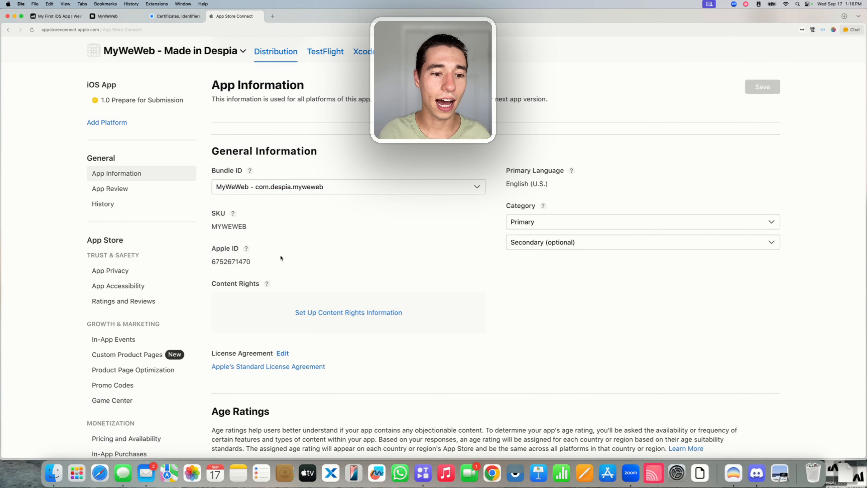
drag(249, 268, 213, 250)
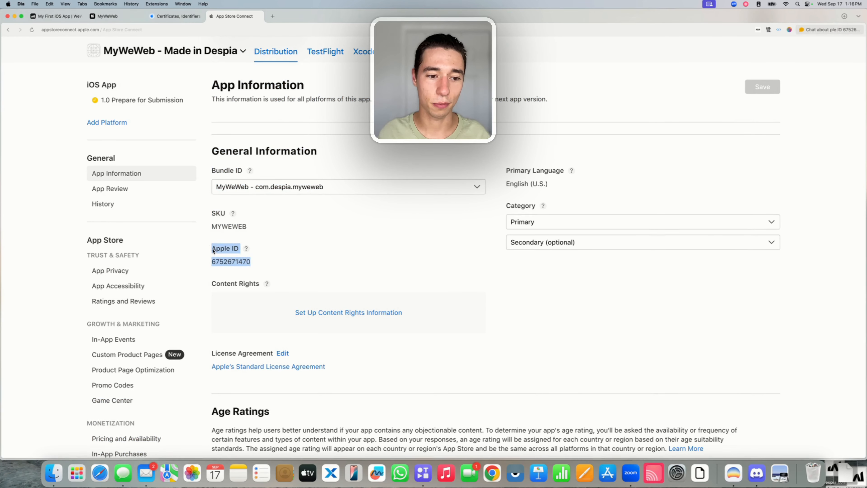
click(293, 257)
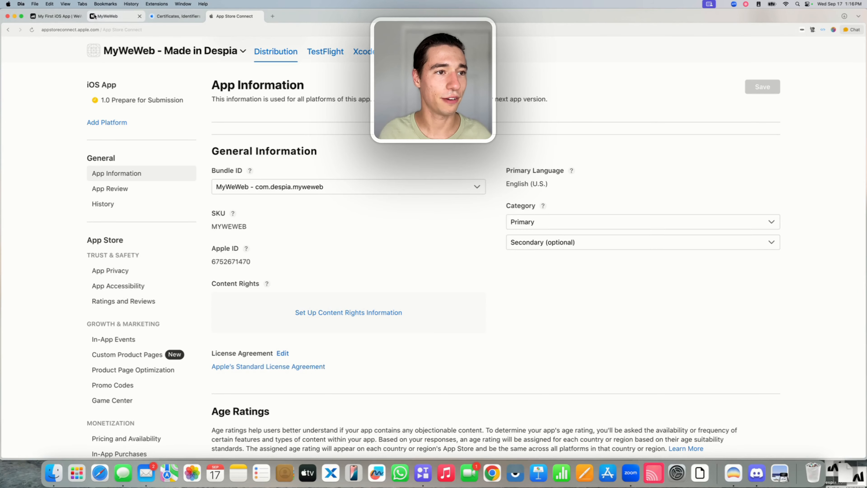
click(111, 17)
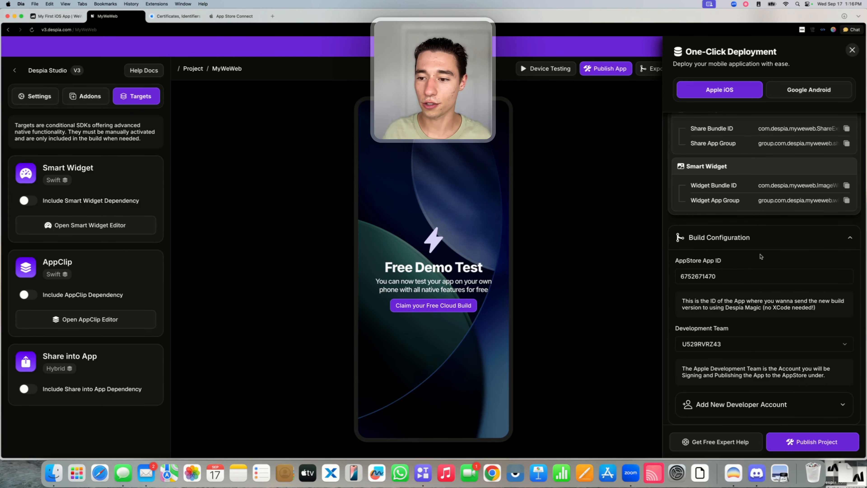
double_click(719, 276)
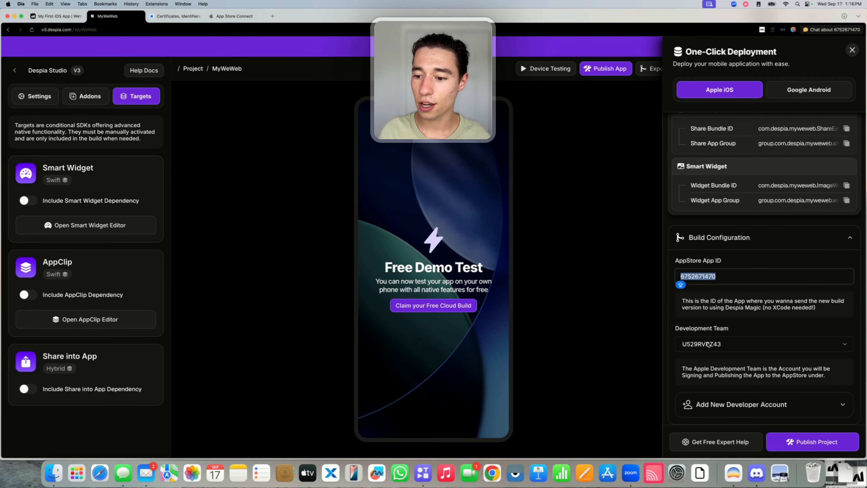
click(739, 271)
Review the MyWeWeb project settings in Despia, including app icon, splash screen, offline screen and status bar.
scroll(754, 230, up, 5)
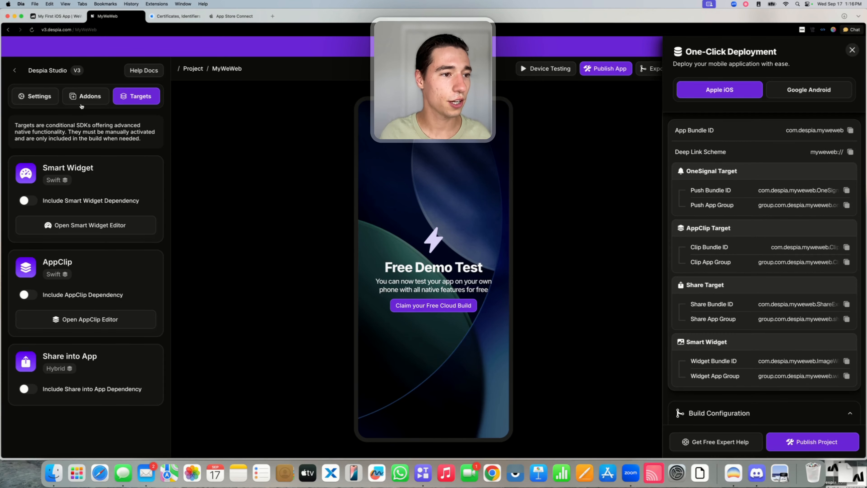
click(41, 98)
scroll(74, 234, down, 8)
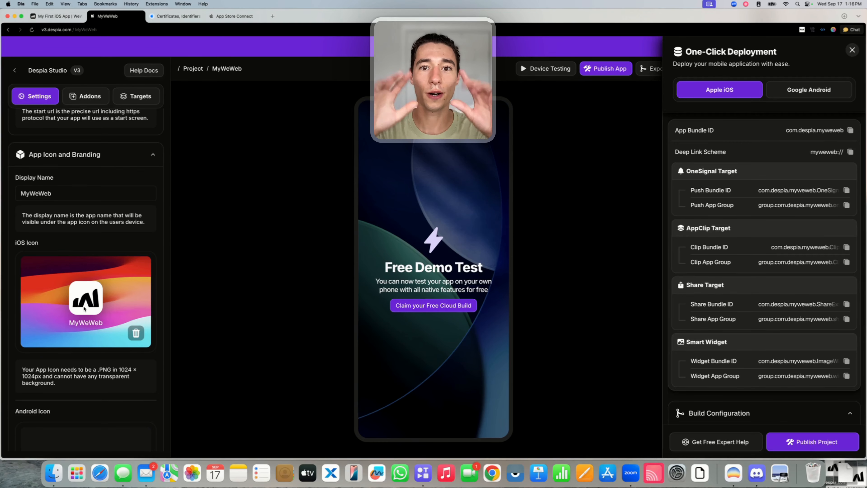
scroll(84, 308, down, 15)
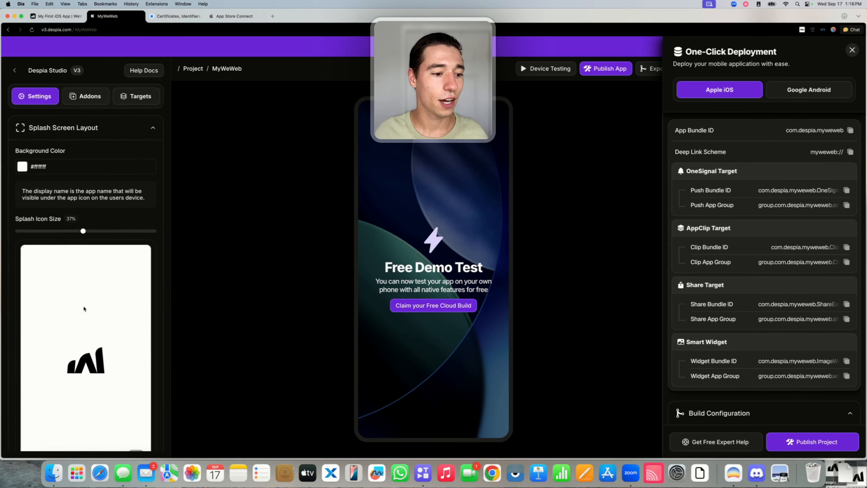
scroll(101, 214, down, 3)
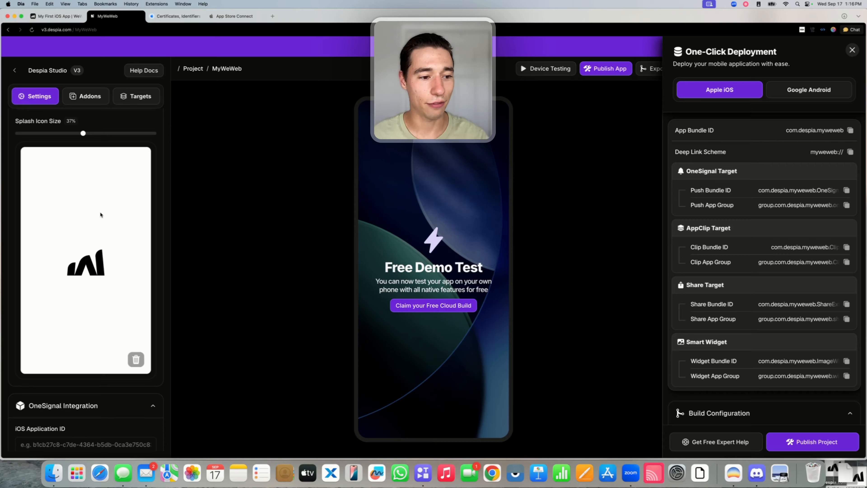
scroll(100, 214, down, 15)
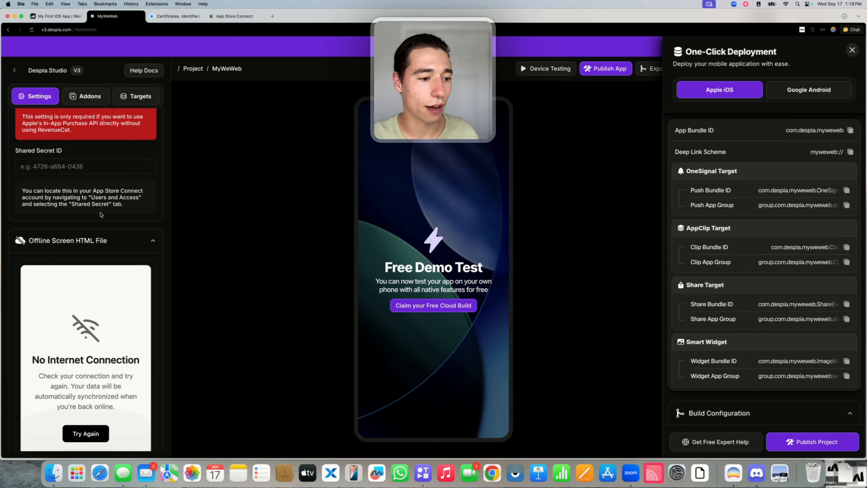
scroll(101, 214, down, 10)
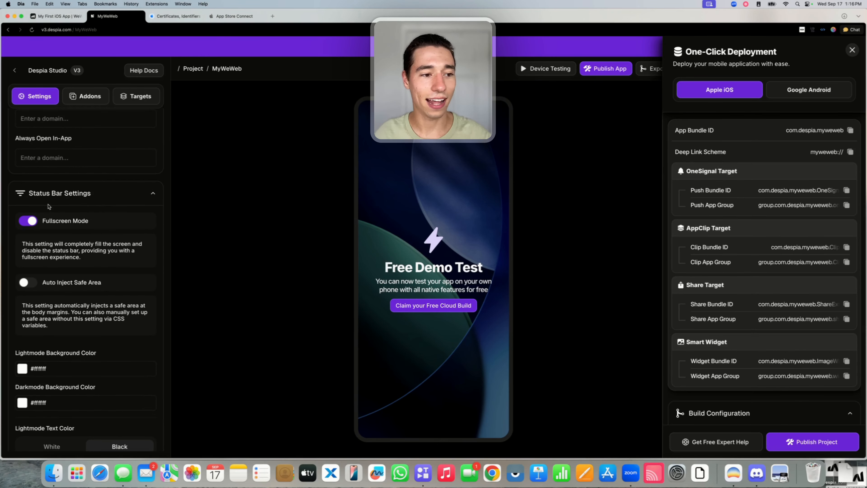
scroll(49, 207, down, 4)
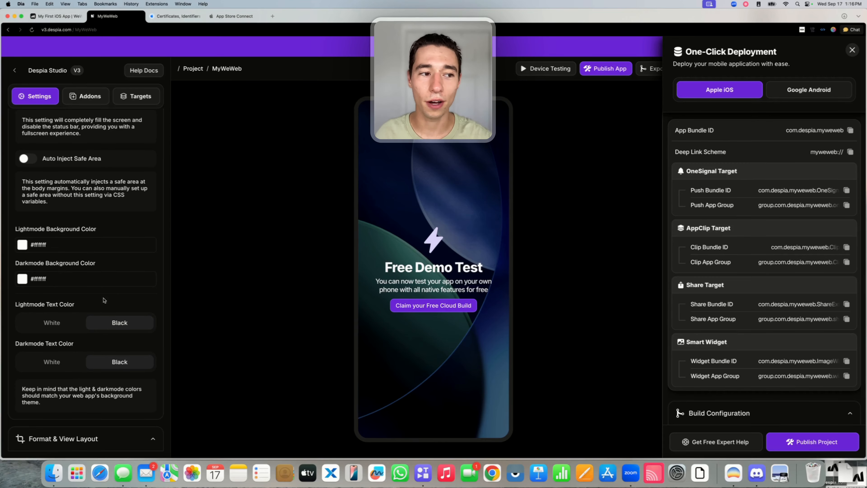
scroll(106, 294, up, 14)
scroll(108, 259, up, 15)
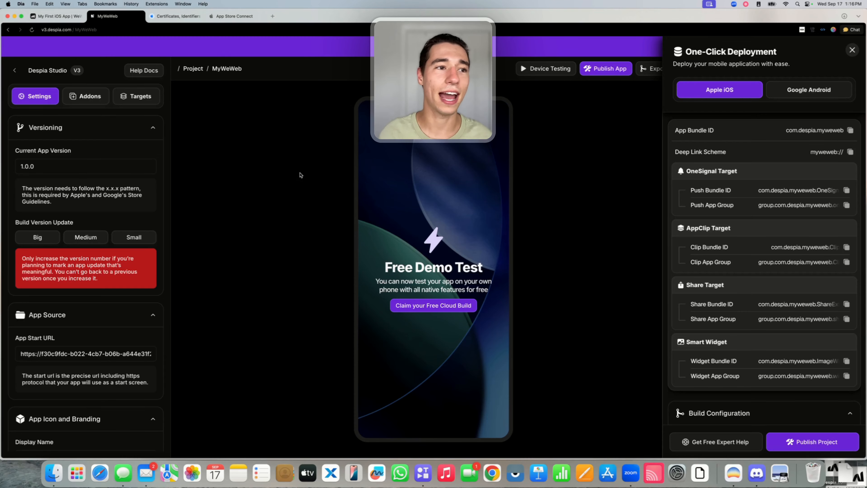
Inspect the Click button's on-click workflow in WeWeb and return to Despia's iOS Build Configuration.
click(56, 16)
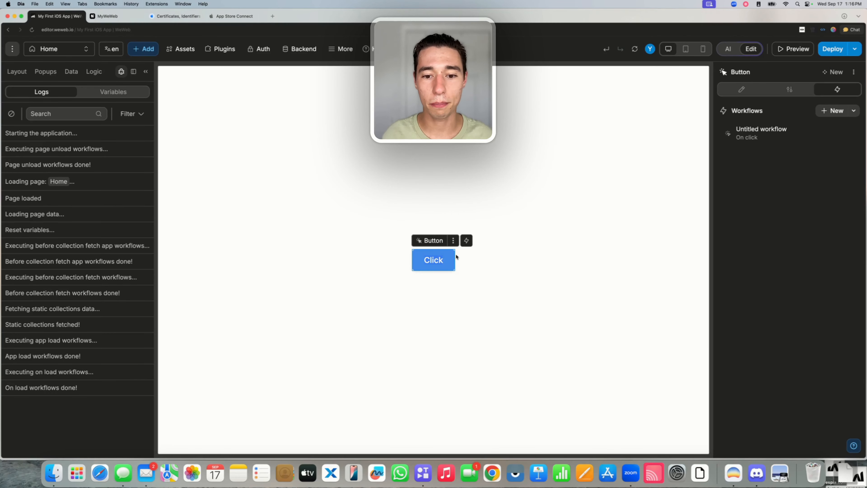
click(751, 133)
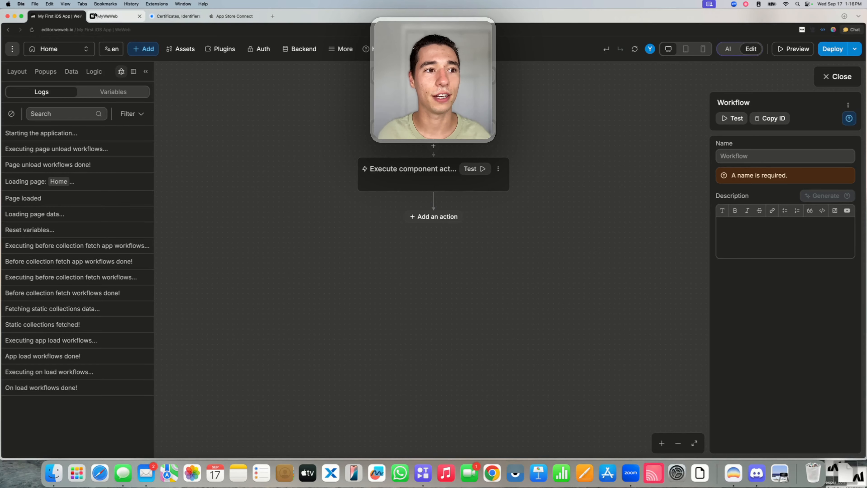
click(109, 16)
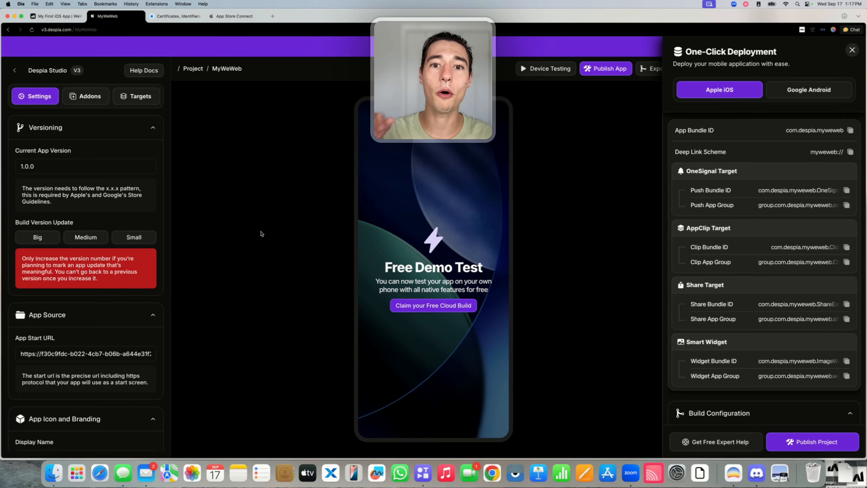
scroll(790, 297, down, 5)
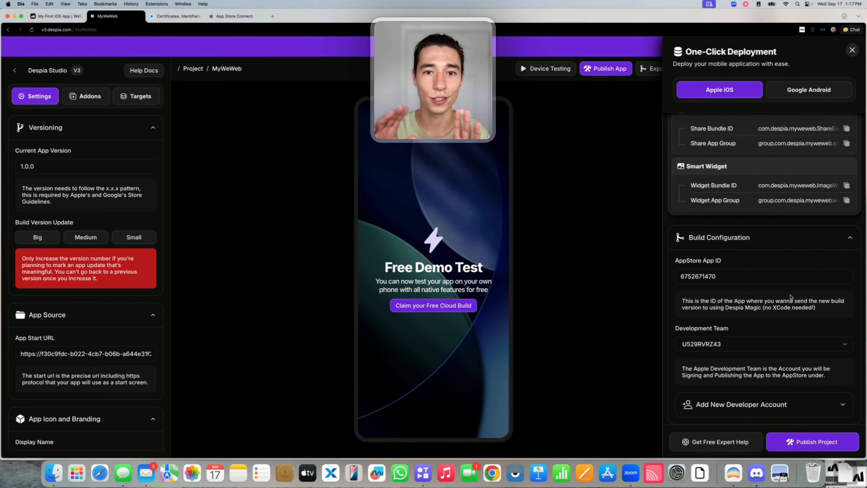
Publish the MyWeWeb project for Apple iOS and review the build progress overview.
click(797, 440)
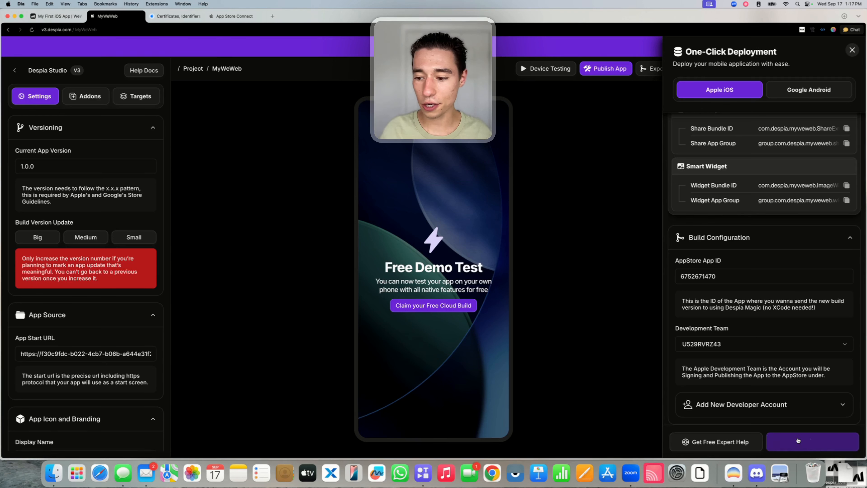
double_click(395, 270)
drag(419, 267, 486, 269)
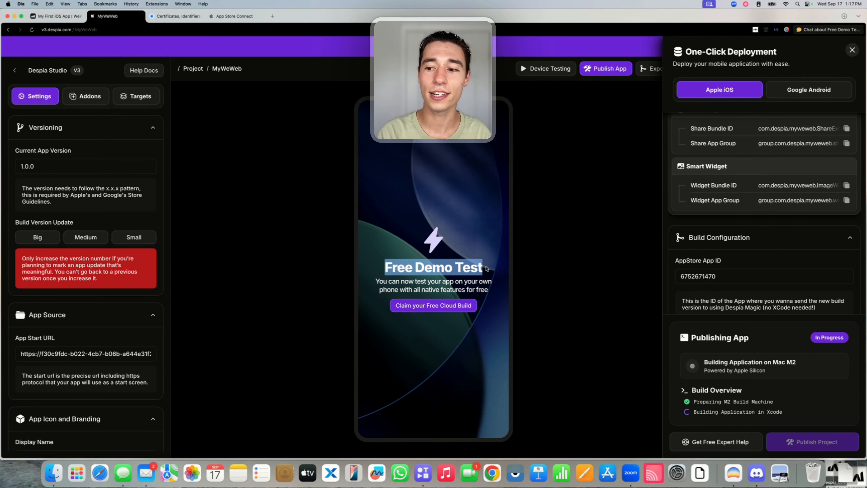
click(463, 263)
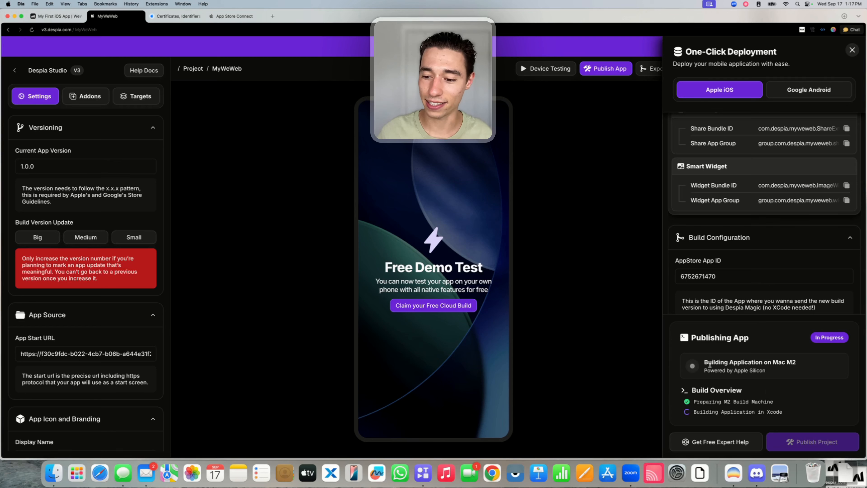
drag(692, 401, 775, 405)
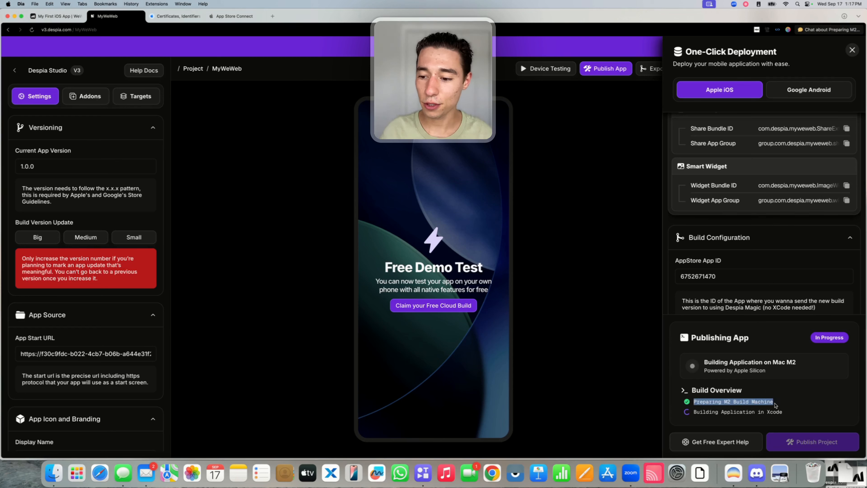
drag(692, 412, 787, 412)
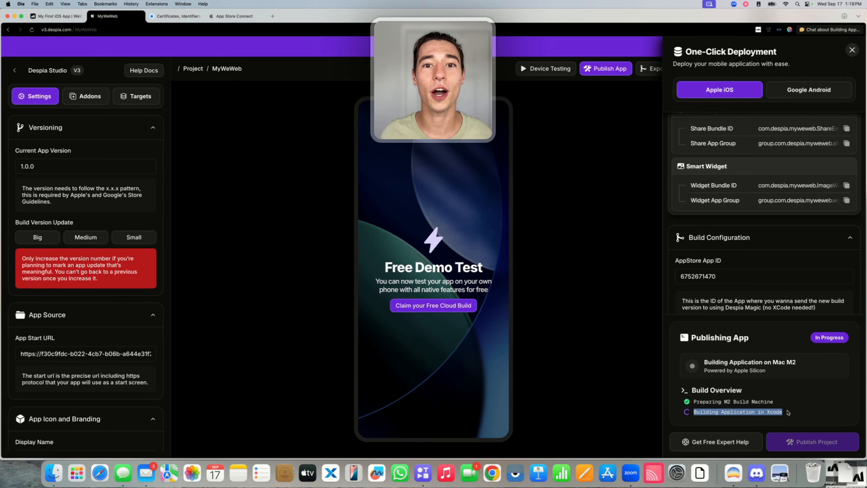
click(787, 412)
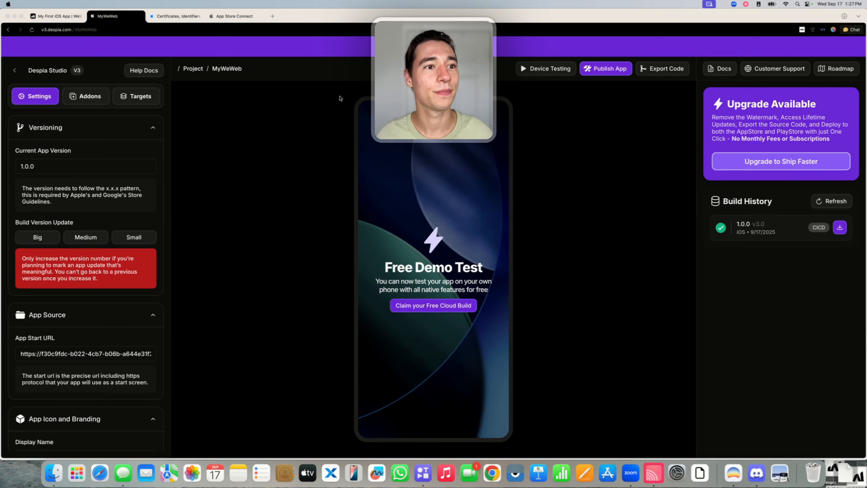
Switch to App Store Connect and check the status of the version 1.0.0 build in TestFlight.
click(177, 16)
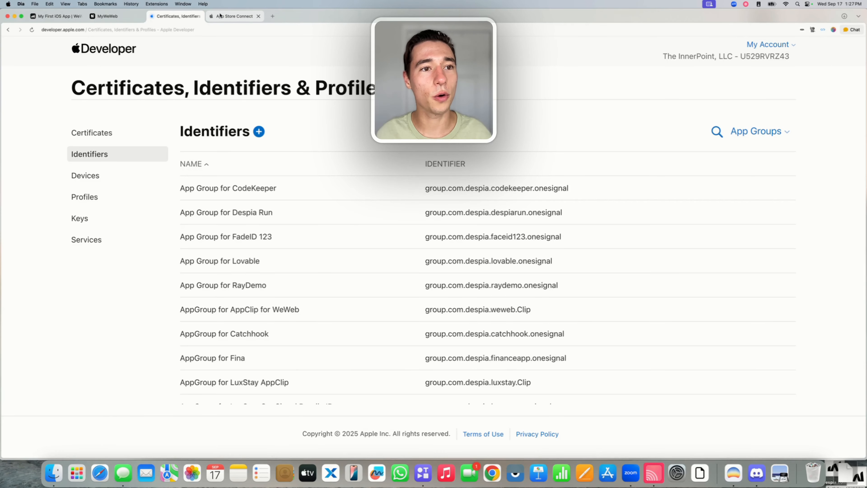
click(229, 17)
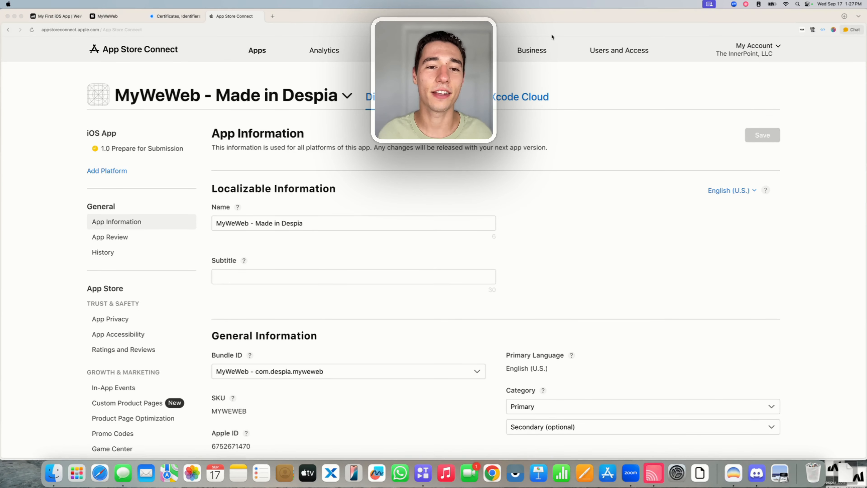
click(456, 97)
click(456, 96)
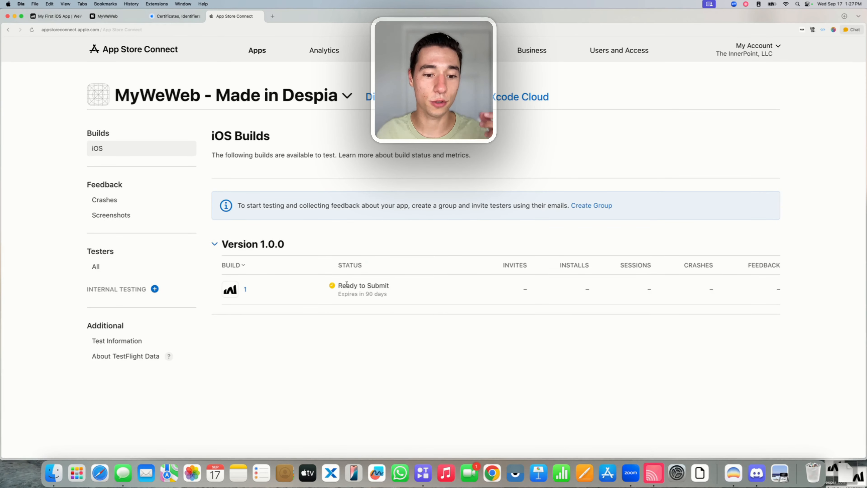
drag(337, 285, 391, 294)
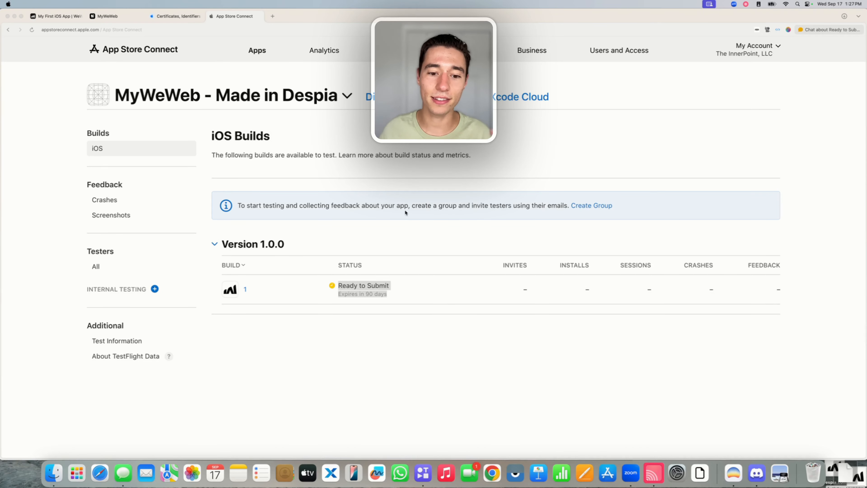
click(338, 286)
drag(338, 285, 392, 287)
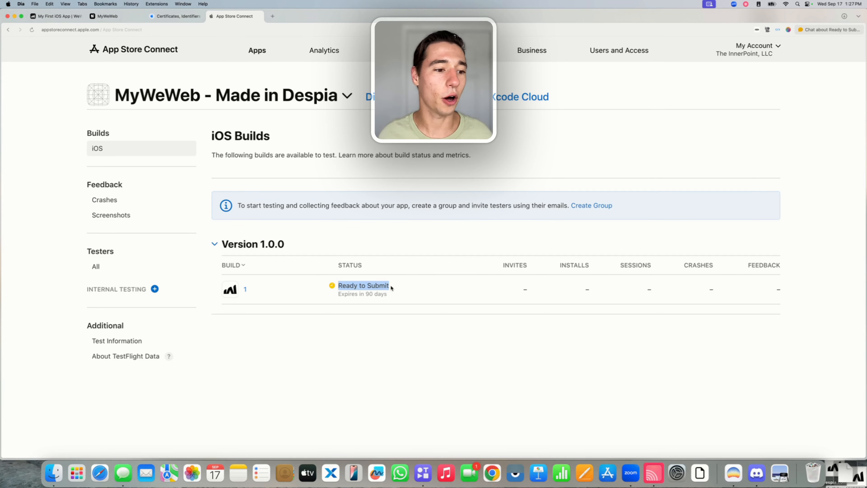
click(398, 254)
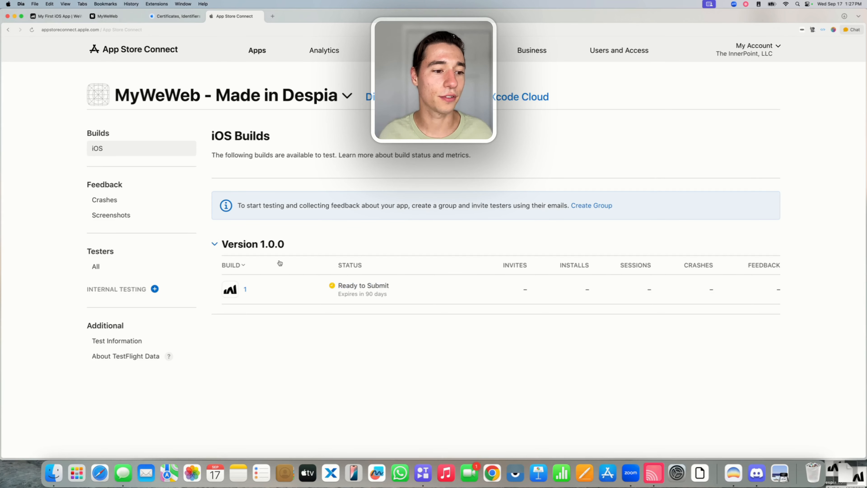
Create an internal testing group named "Internal" with automatic distribution enabled.
click(154, 289)
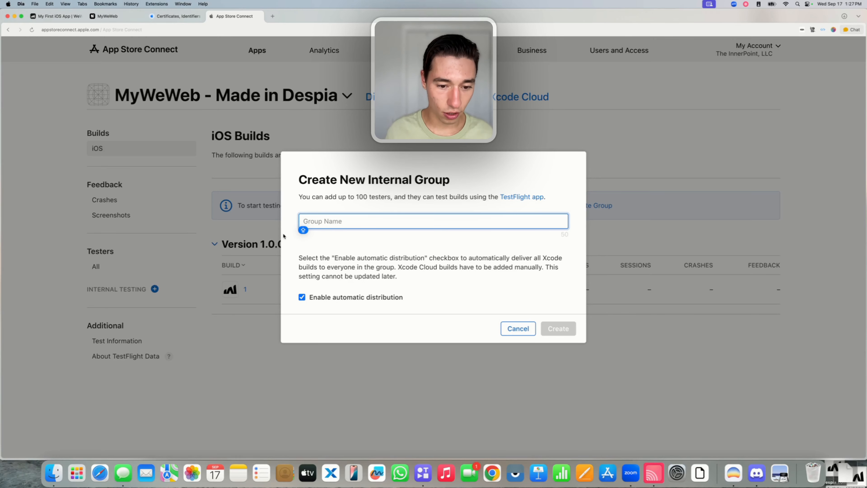
text(Internal)
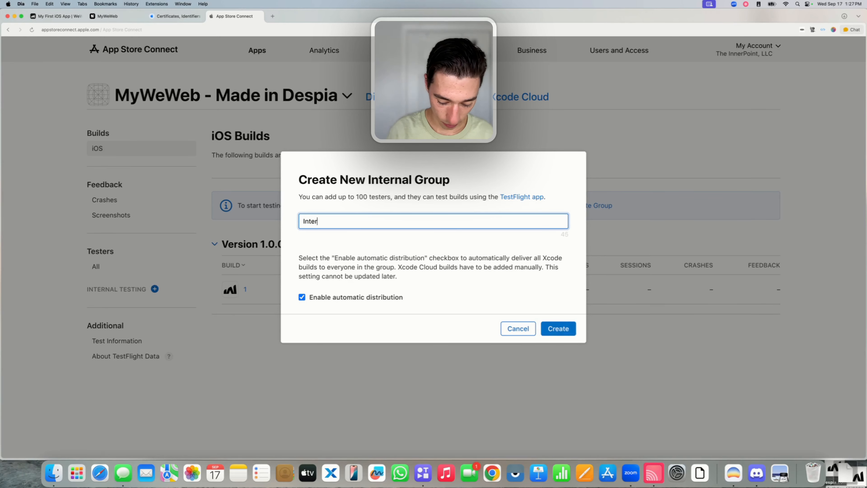
click(409, 249)
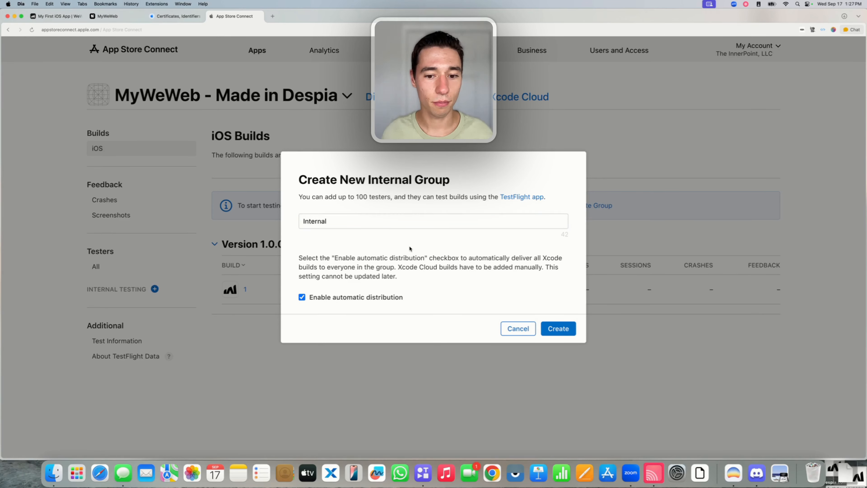
click(557, 329)
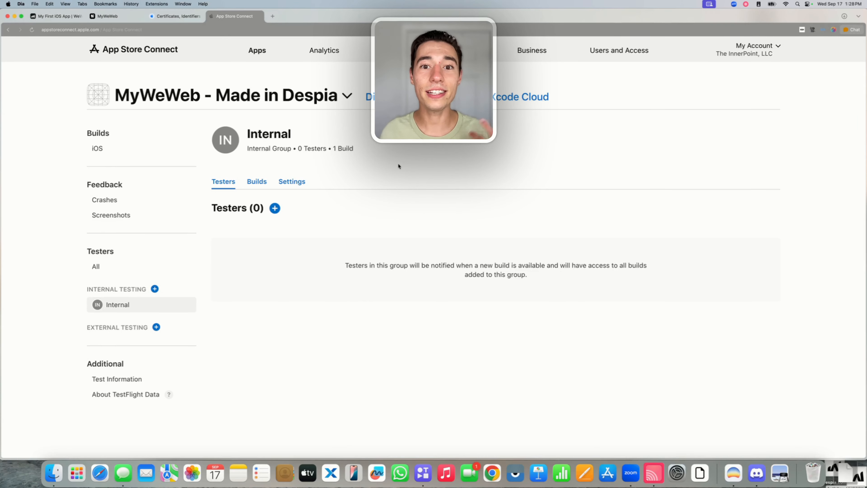
Add the Account Holder, Admin account as a tester to the Internal group.
click(275, 208)
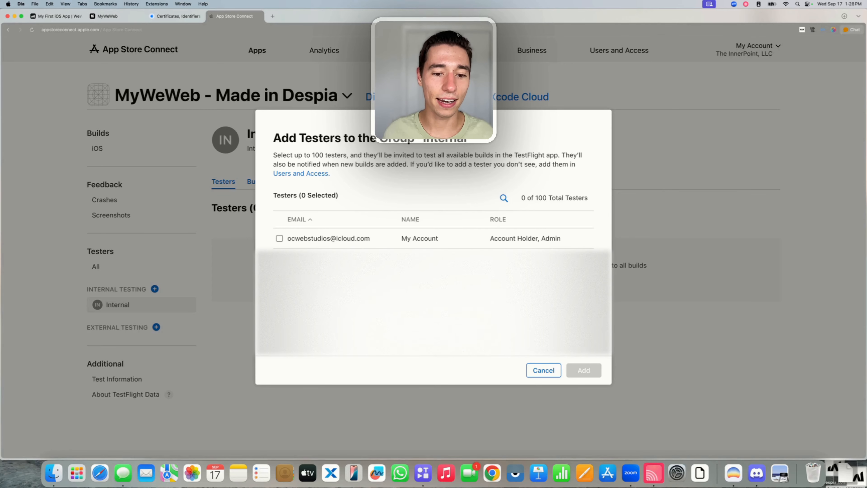
click(279, 238)
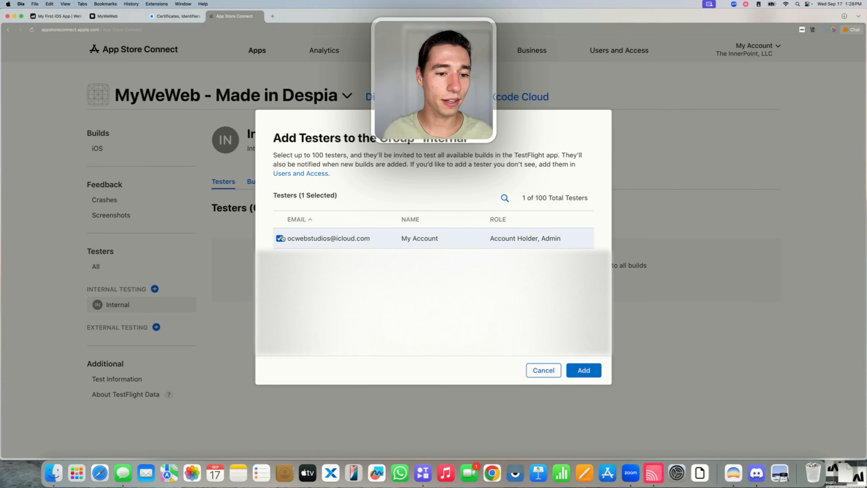
click(583, 370)
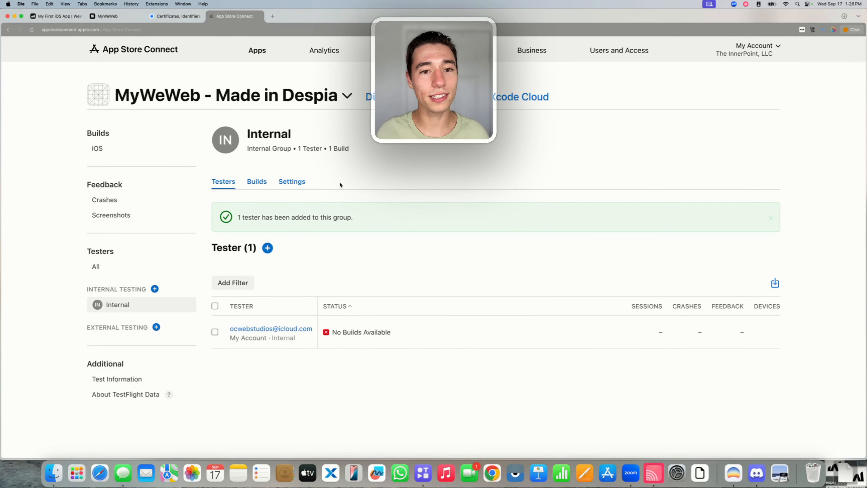
Check the testing groups assigned to build 1 of version 1.0.0 in the iOS builds list.
click(103, 148)
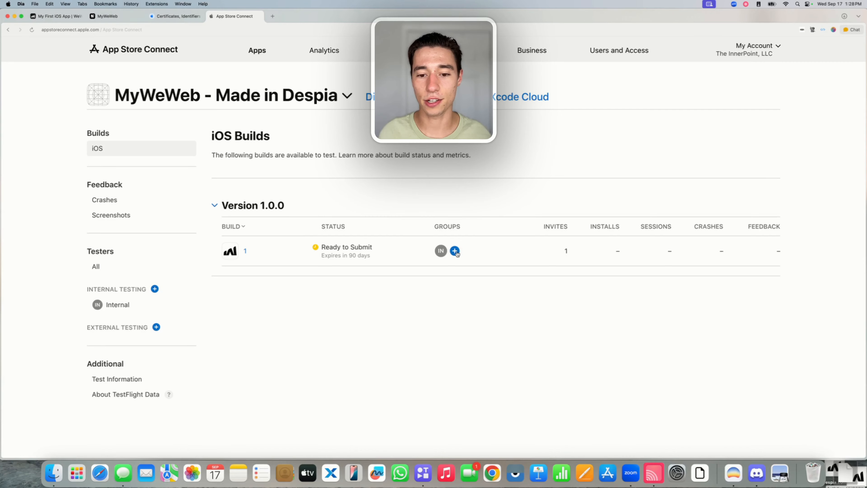
click(455, 250)
click(431, 338)
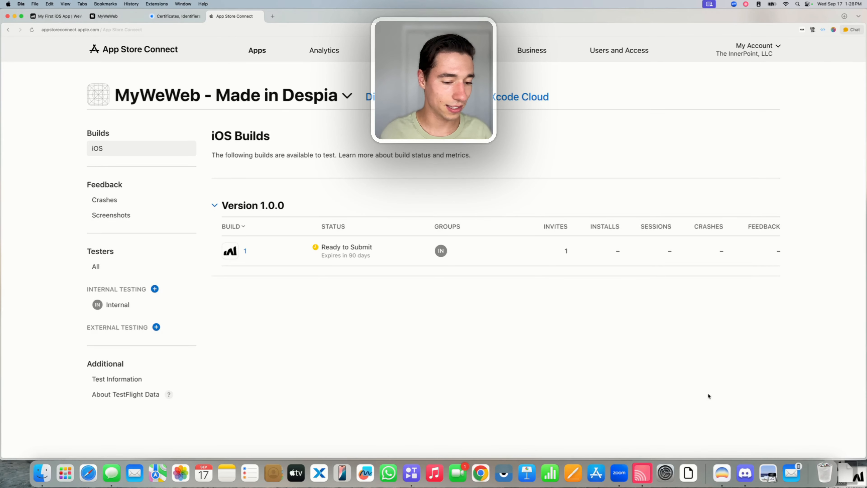
Switch to PhoneCast and open the MyWeWeb invitation in TestFlight on the mirrored phone.
click(641, 475)
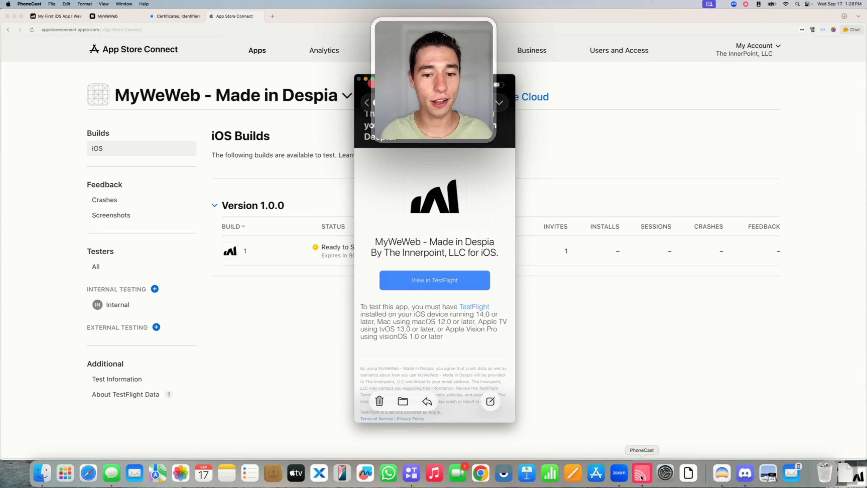
click(424, 279)
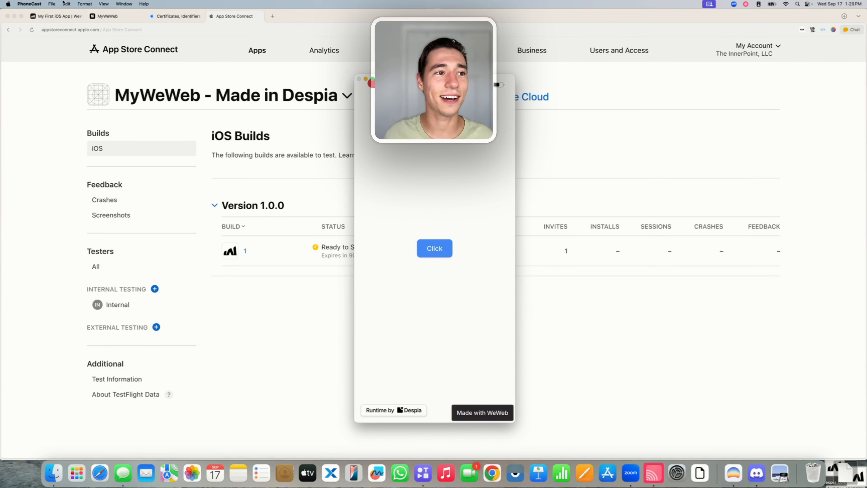
Switch to Despia to read the upgrade offer, and view the mirrored phone in PhoneCast.
click(114, 18)
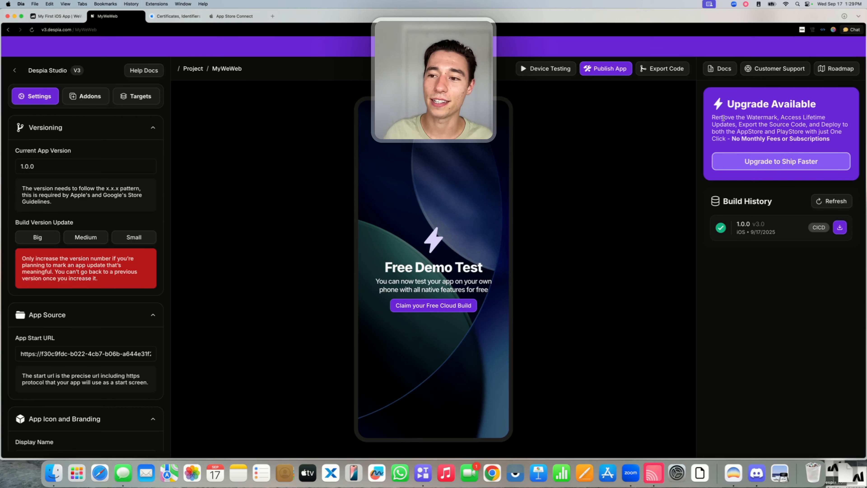
drag(714, 118, 811, 131)
click(812, 136)
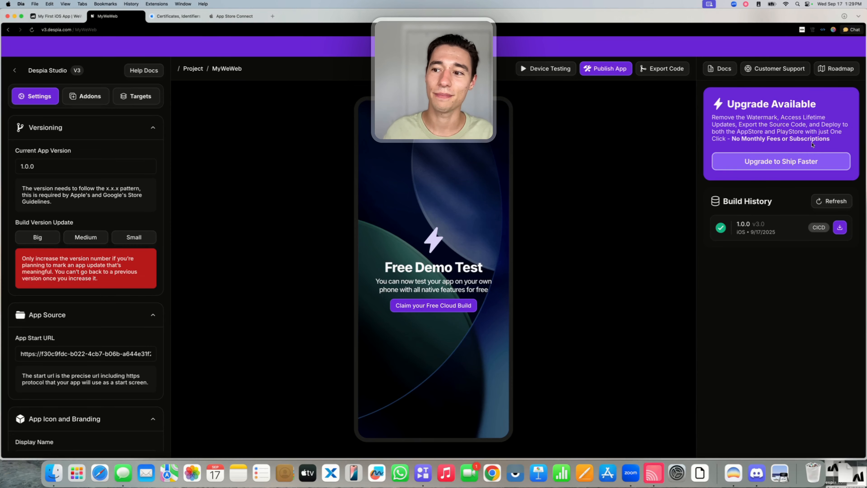
drag(733, 138, 844, 140)
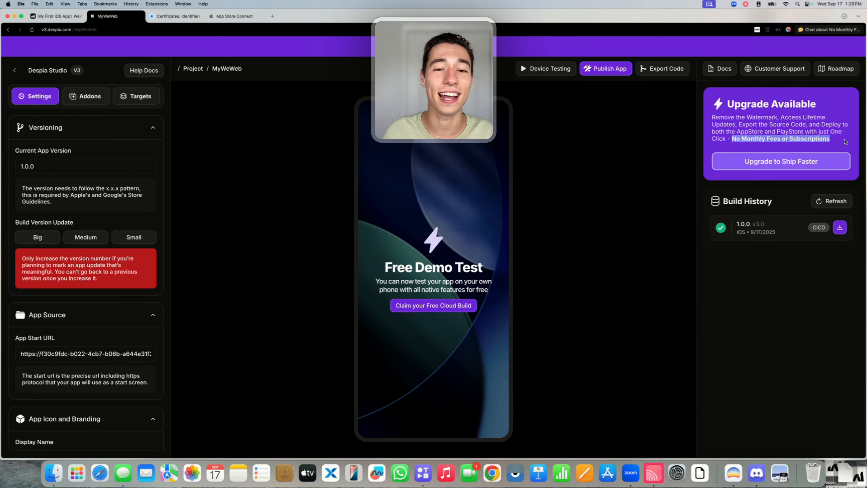
click(846, 140)
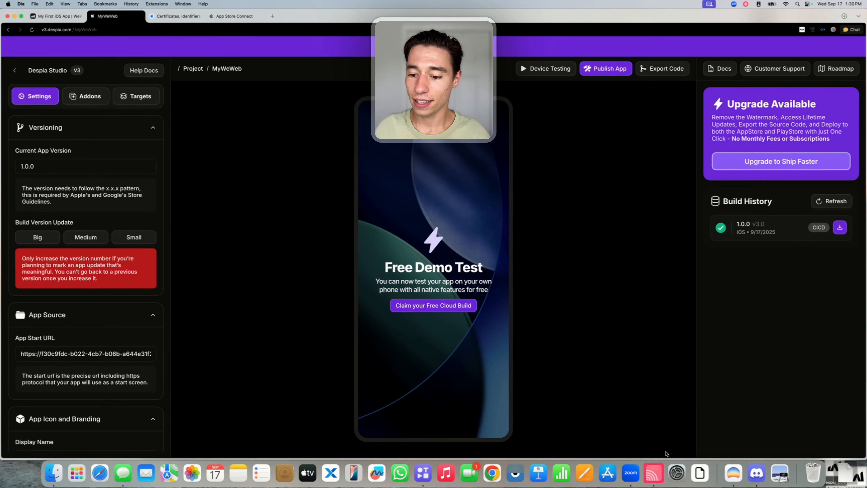
click(653, 473)
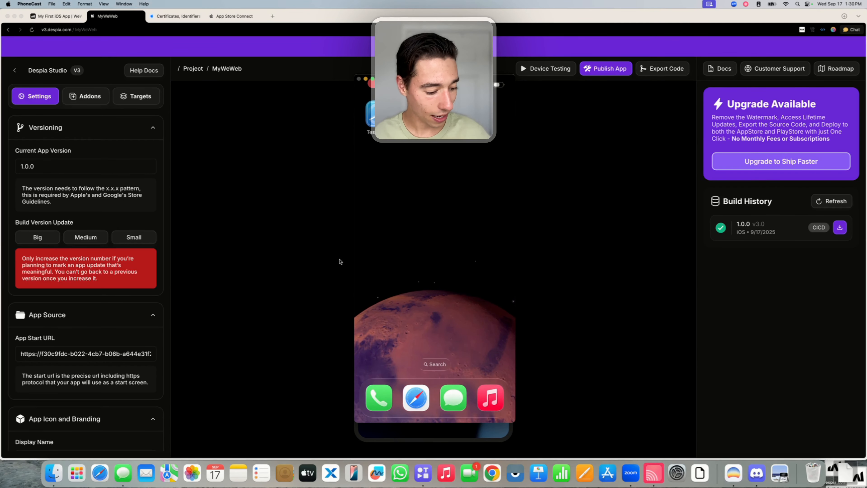
click(256, 260)
Switch to WeWeb, leave the open workflow, duplicate the Click button and label the copy "Face ID".
click(53, 17)
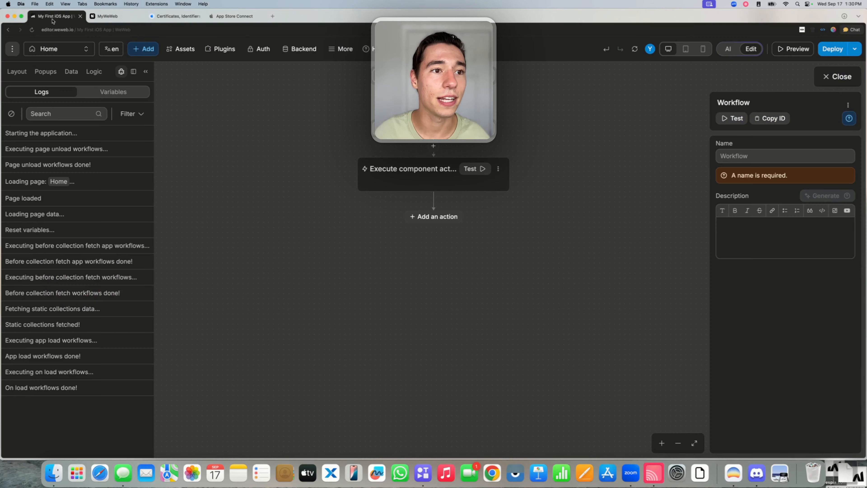
click(838, 77)
right_click(440, 259)
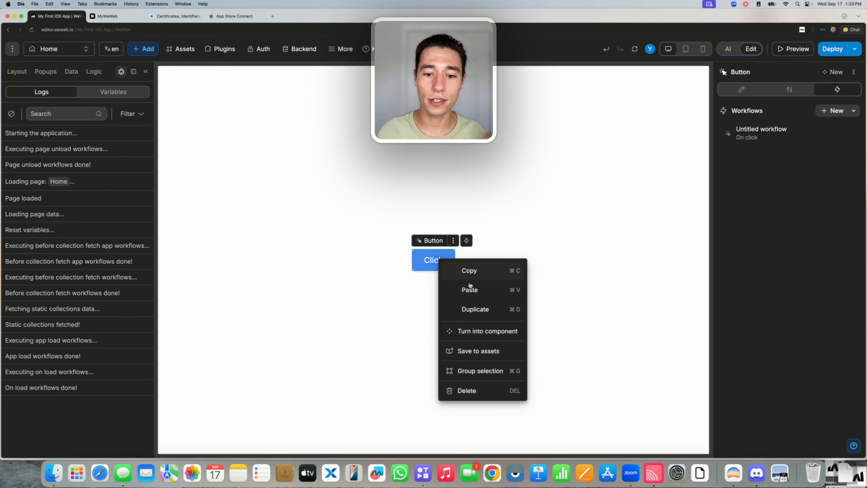
click(482, 307)
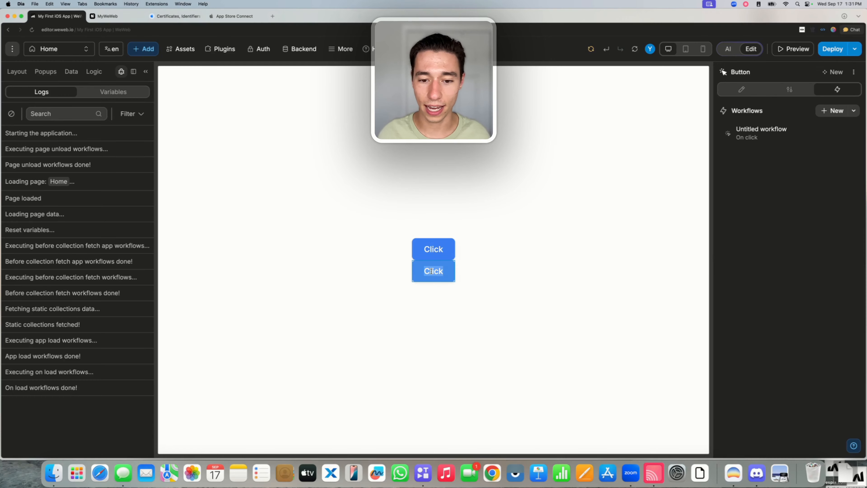
double_click(440, 272)
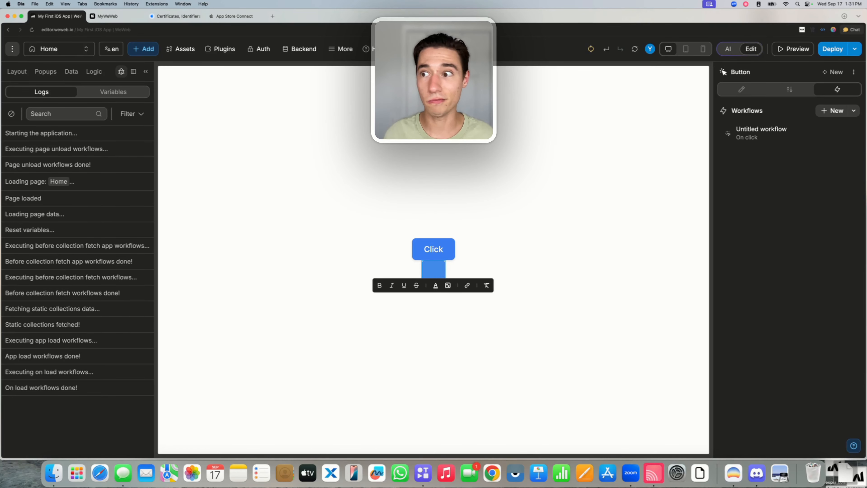
text(Face ID)
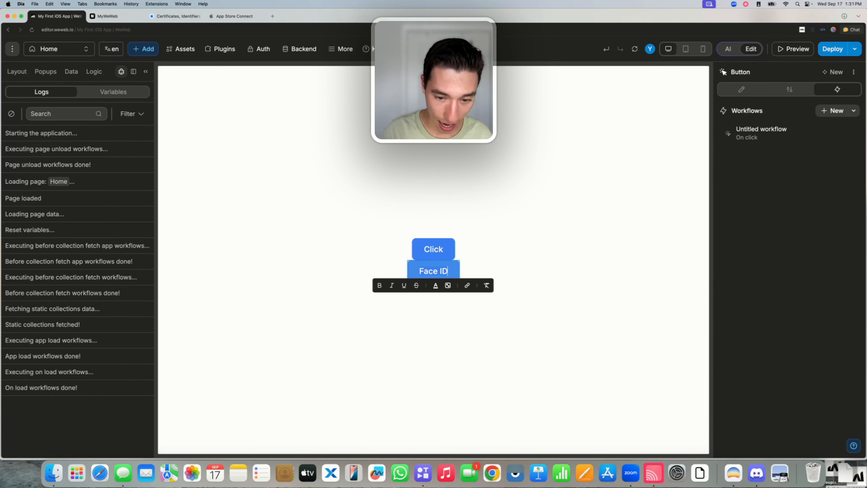
click(472, 329)
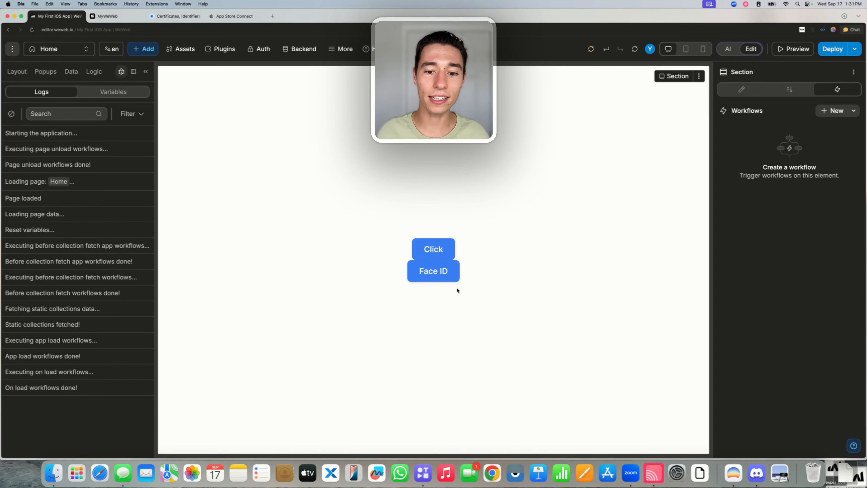
Set the Despia Plugin action in the Face ID button's workflow to Start Biometric Verification and close the workflow.
click(454, 277)
click(761, 133)
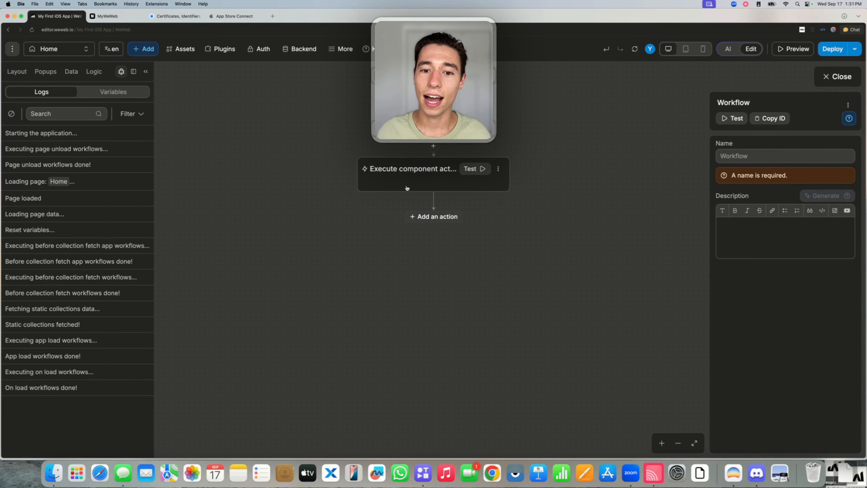
click(399, 177)
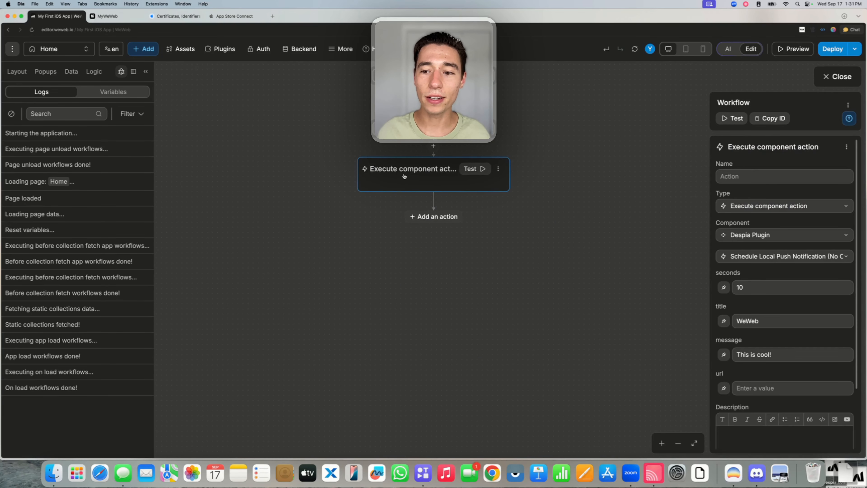
click(747, 256)
text(biom)
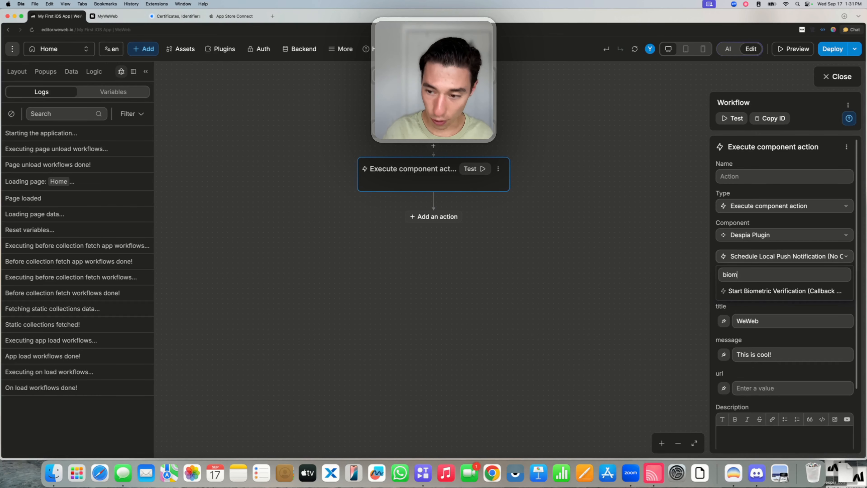
click(750, 292)
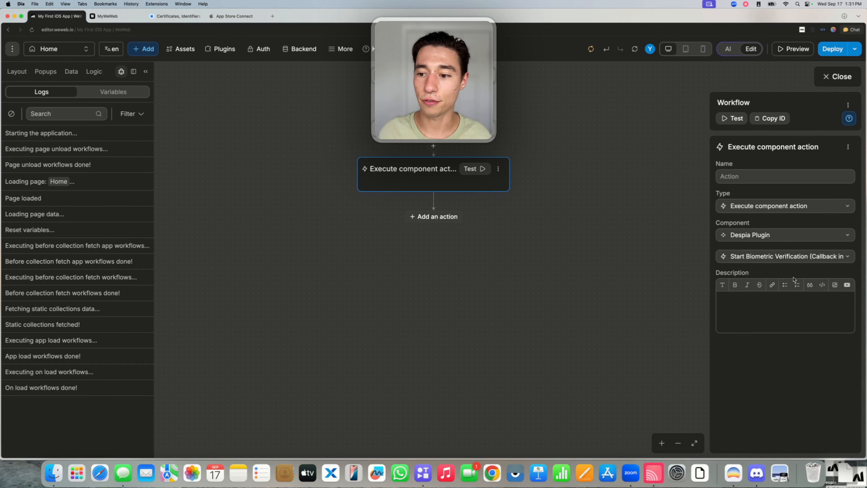
click(836, 87)
click(556, 211)
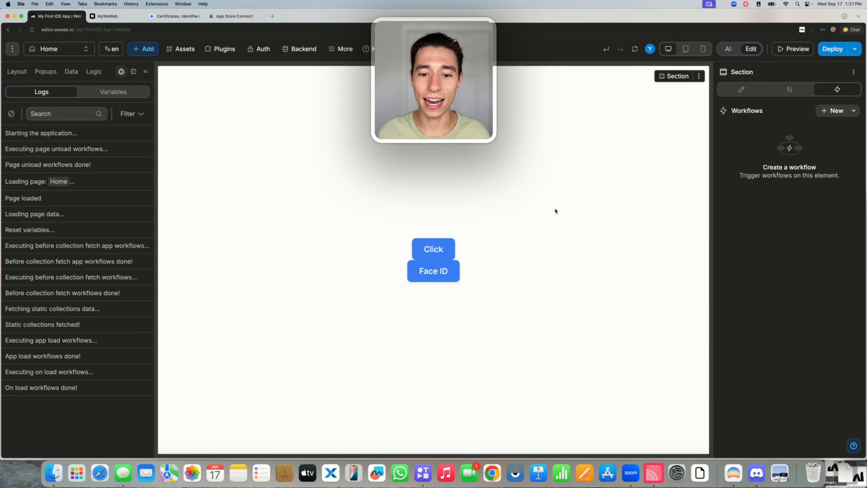
Find the Image element in the element library and place it below the Face ID button.
click(142, 49)
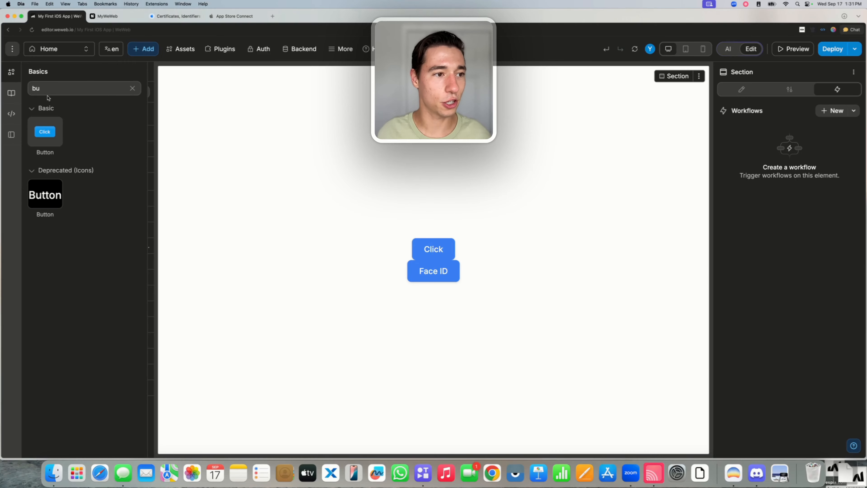
double_click(59, 88)
key(BackSpace)
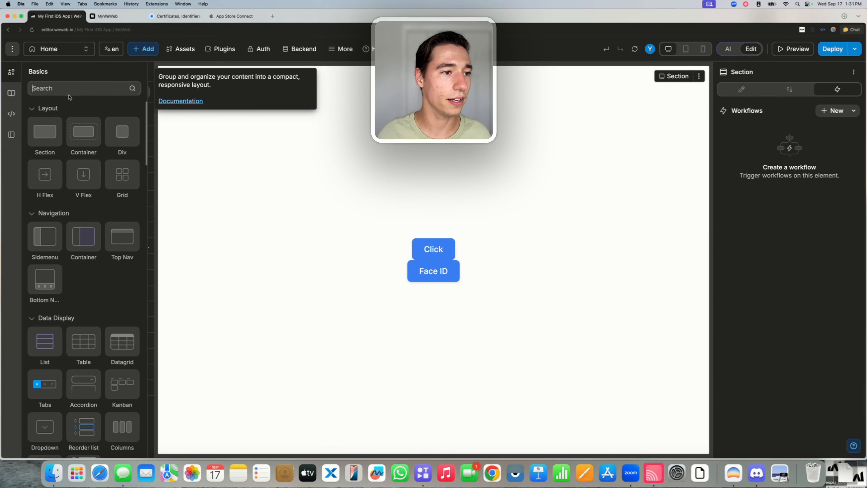
text(ima)
drag(89, 141, 424, 295)
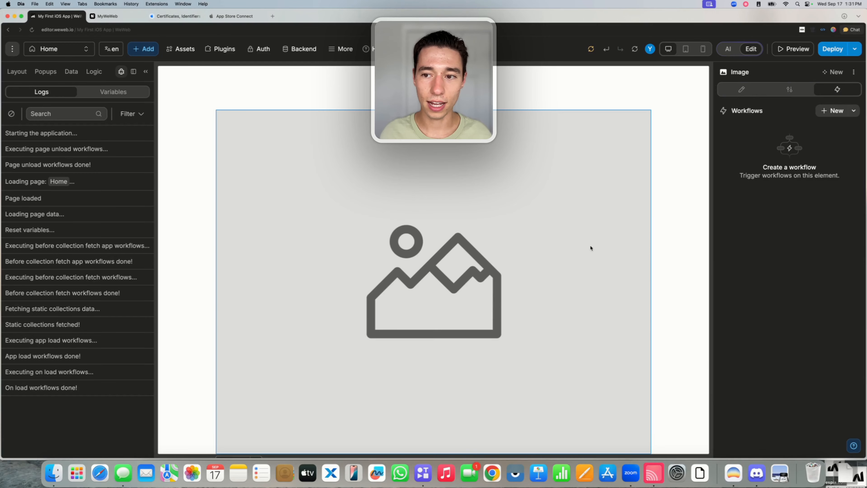
Set the image element's width to 200 px.
click(750, 88)
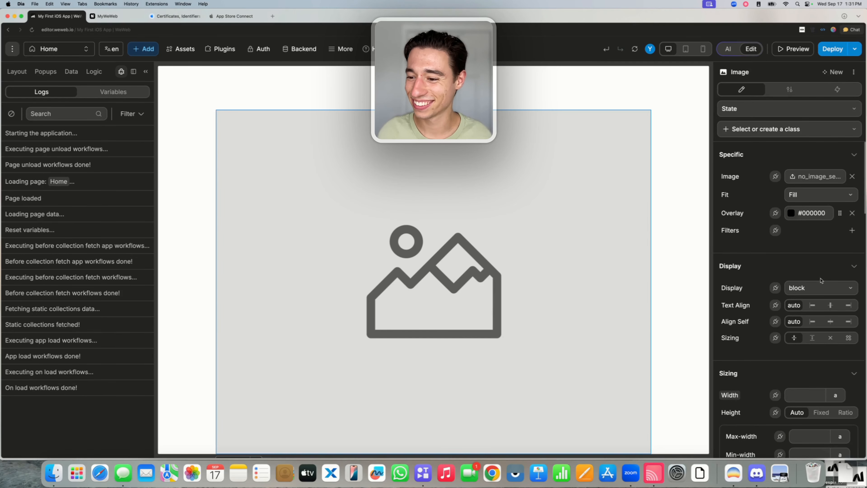
scroll(793, 300, down, 4)
click(793, 299)
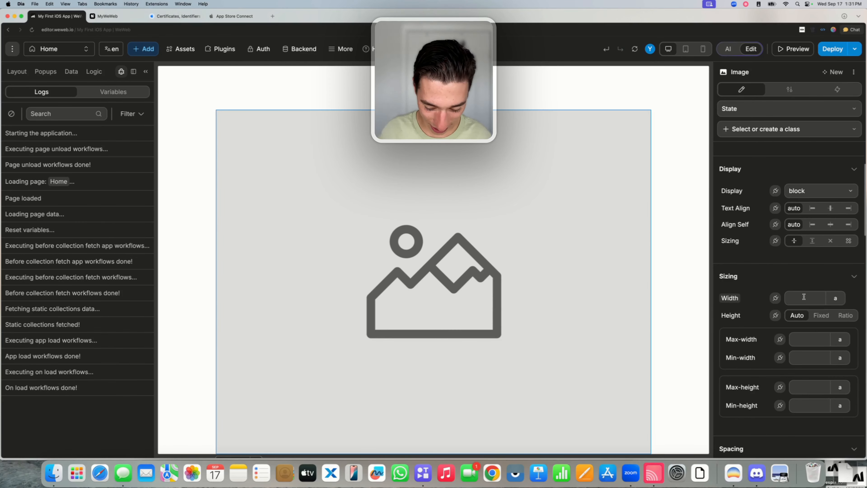
text(1)
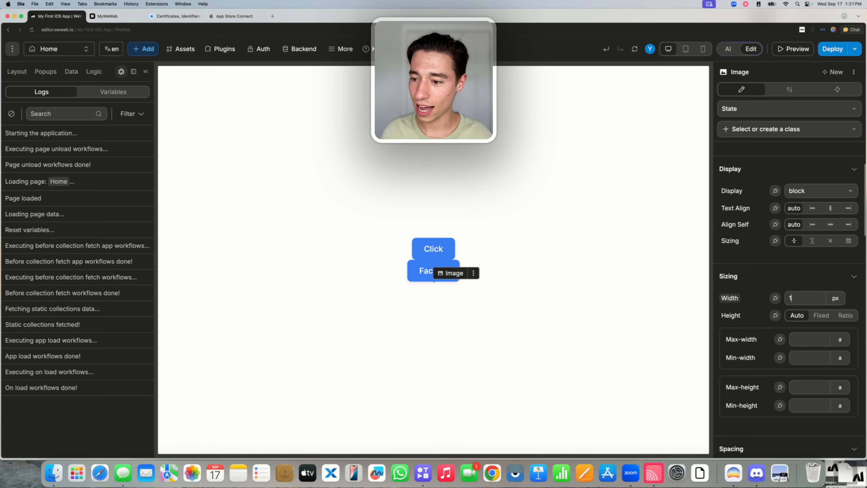
text(00)
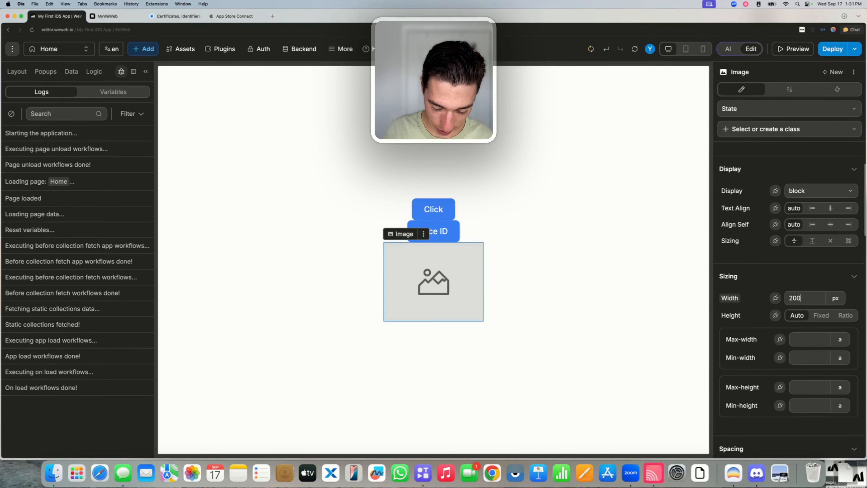
click(547, 292)
click(470, 289)
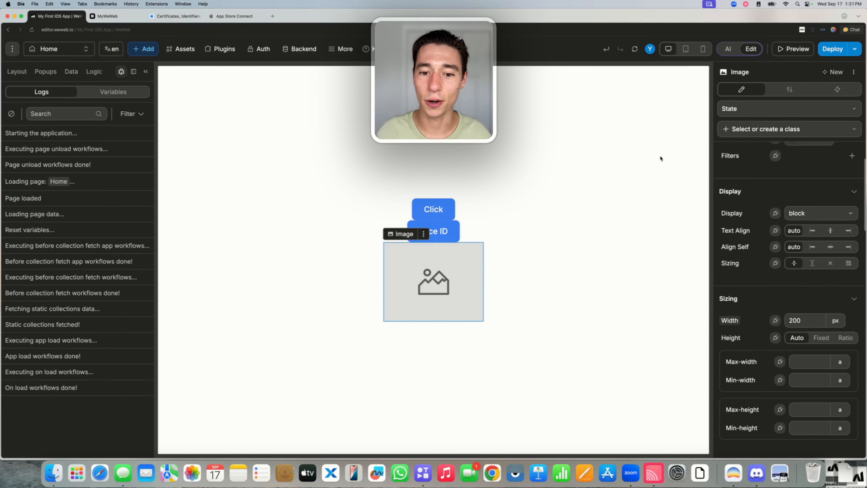
Upload Despia.com (15).png from the Desktop at its original crop and use it as the image element's source.
click(789, 90)
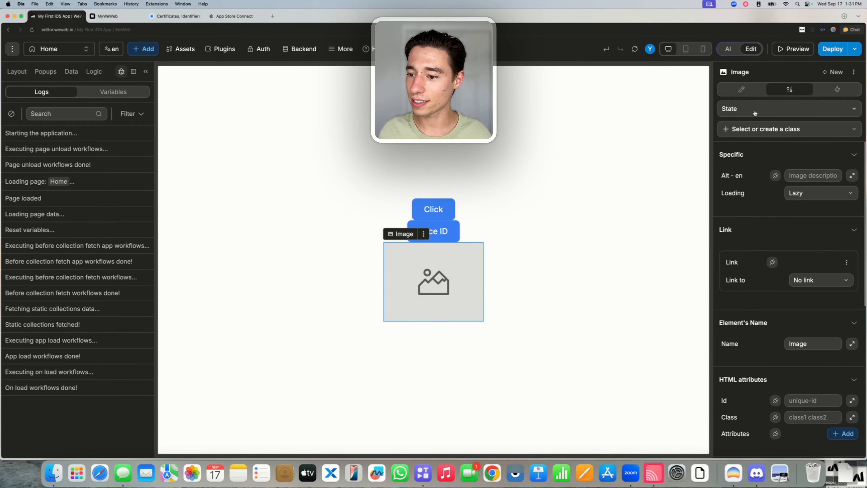
click(745, 90)
click(796, 177)
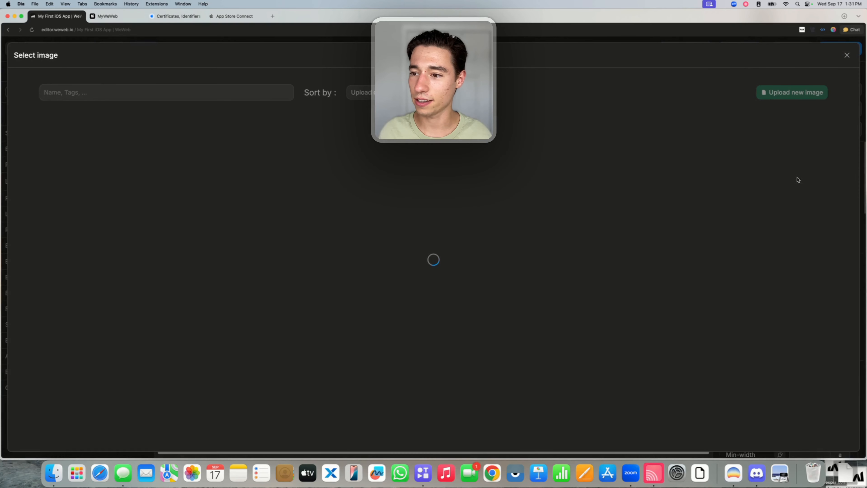
click(806, 92)
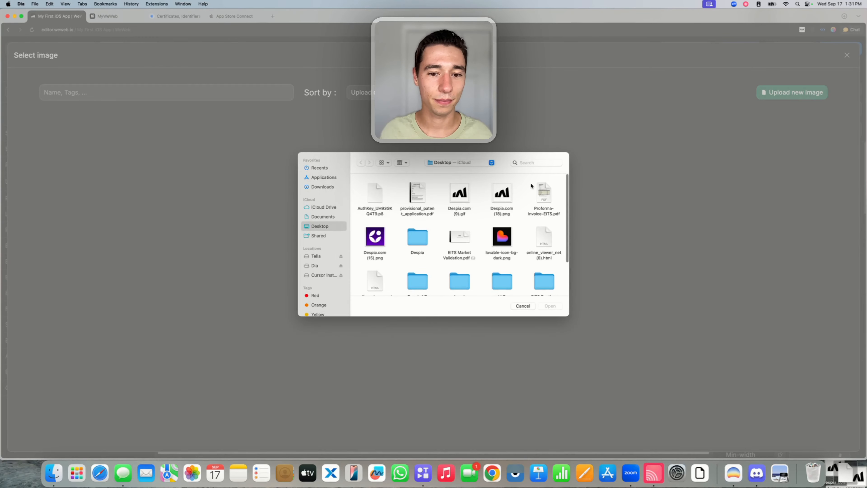
click(375, 236)
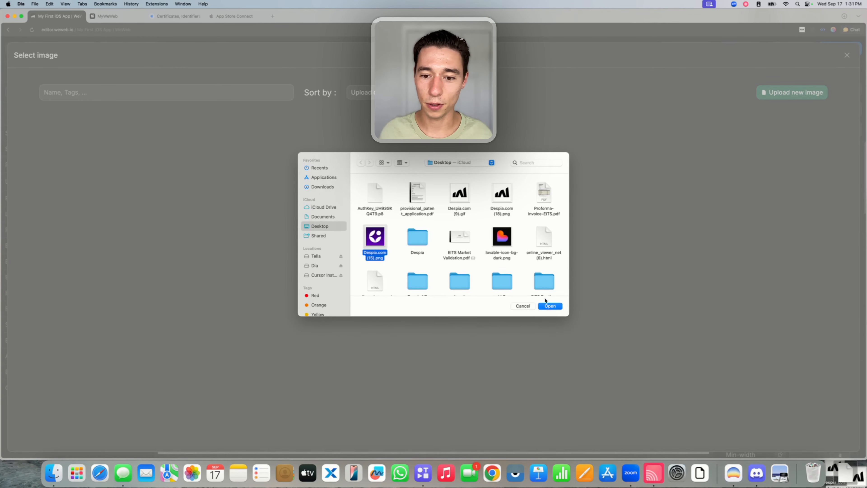
click(547, 306)
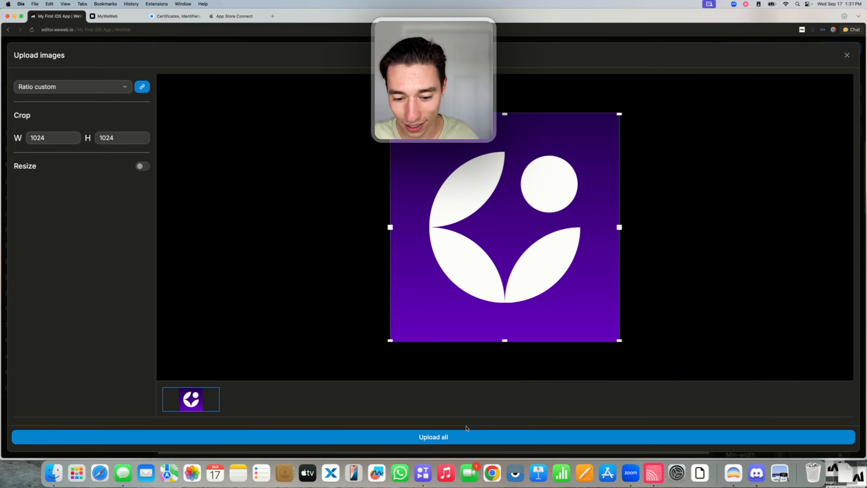
click(453, 437)
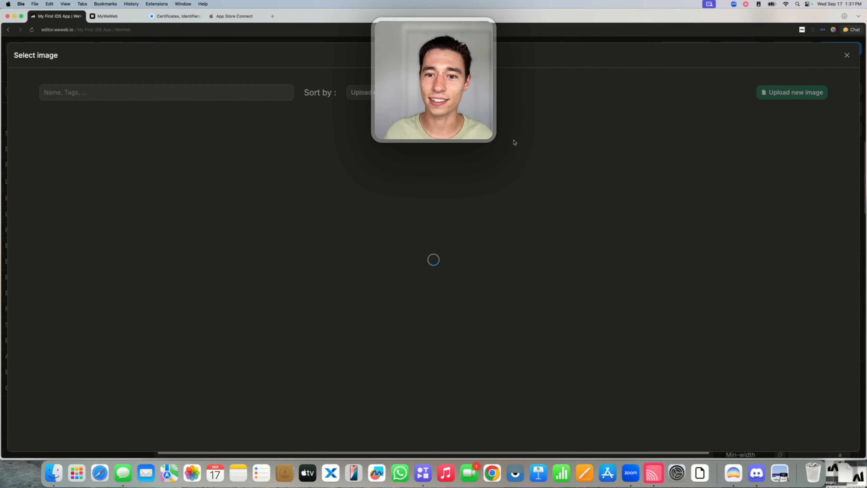
click(186, 198)
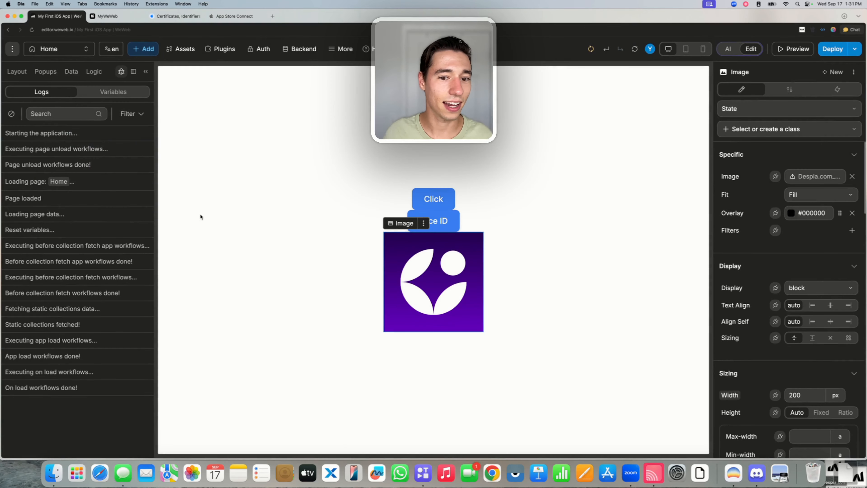
click(563, 222)
click(430, 305)
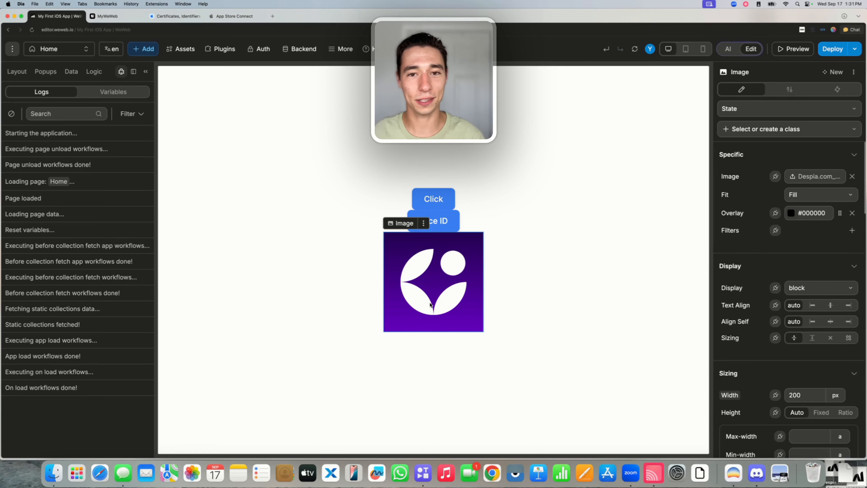
click(544, 271)
click(440, 300)
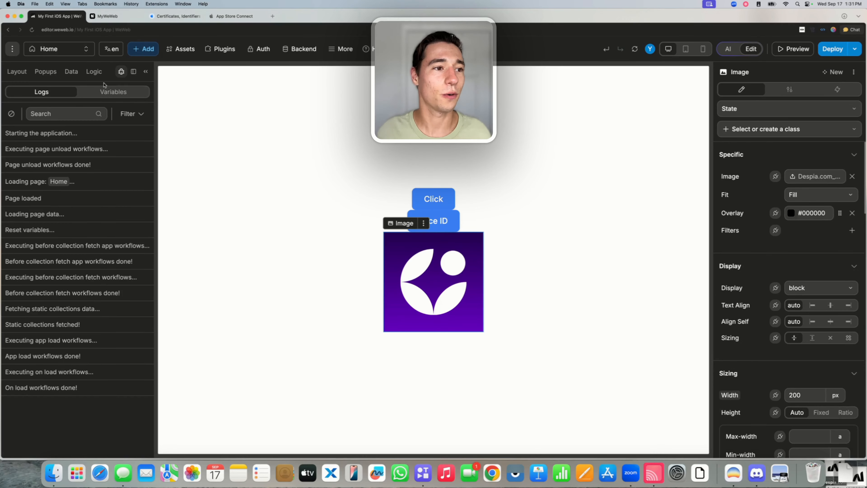
Create a Text variable named "faceID" with an empty default value.
click(72, 71)
click(123, 291)
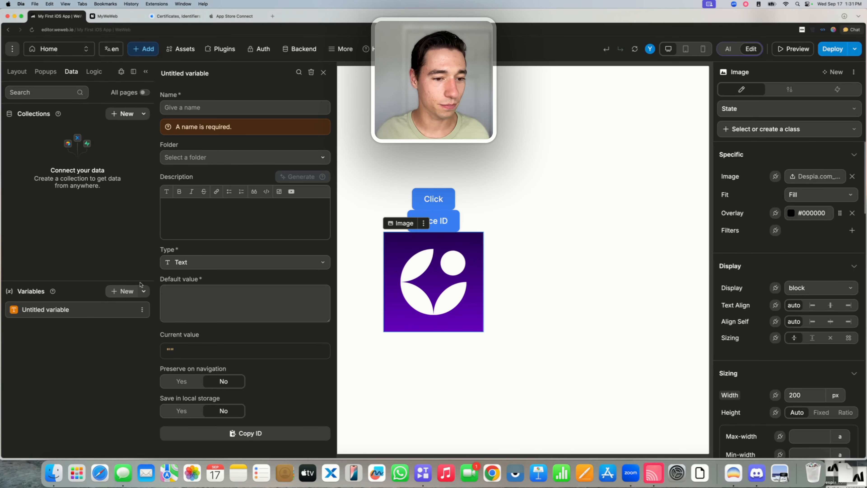
click(195, 107)
text(vi)
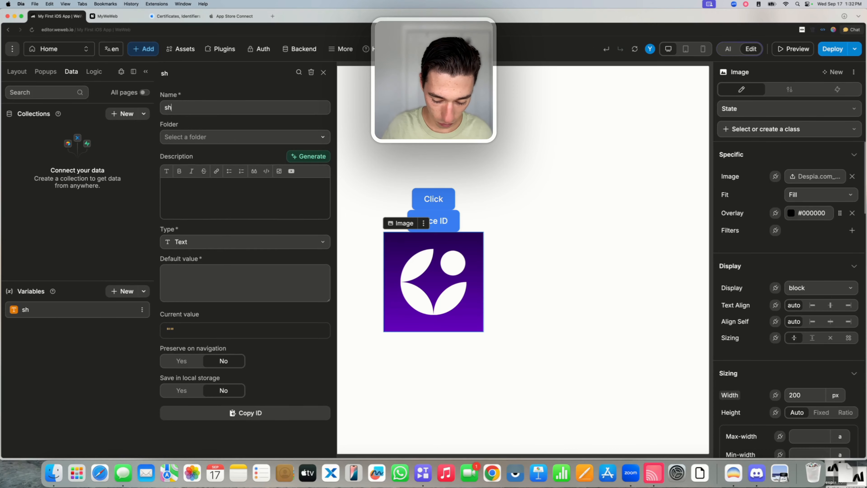
key(BackSpace)
key(BackSpace)
text(face)
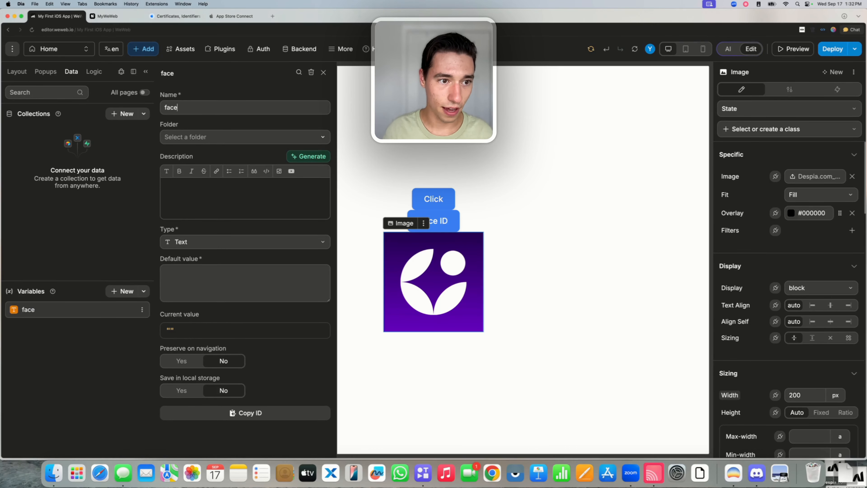
text(ID)
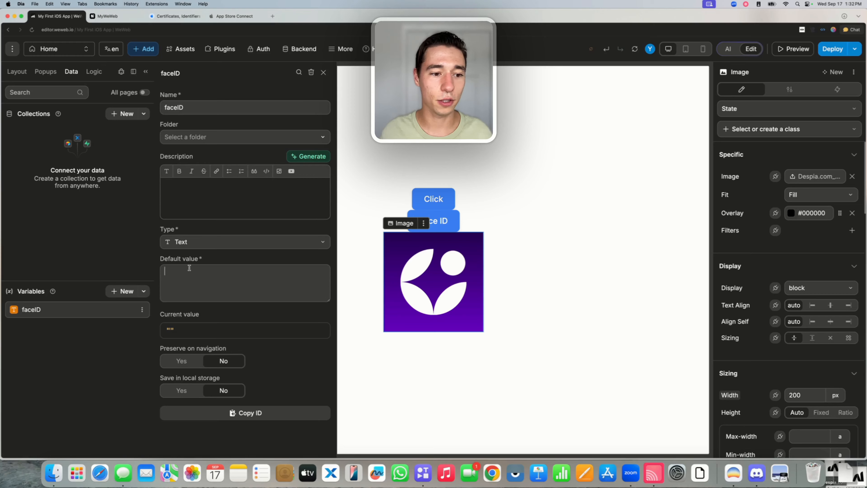
click(217, 273)
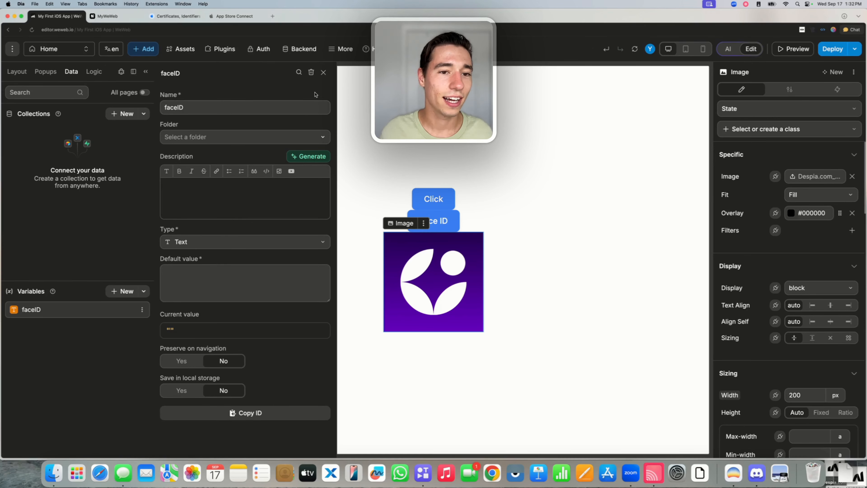
click(322, 73)
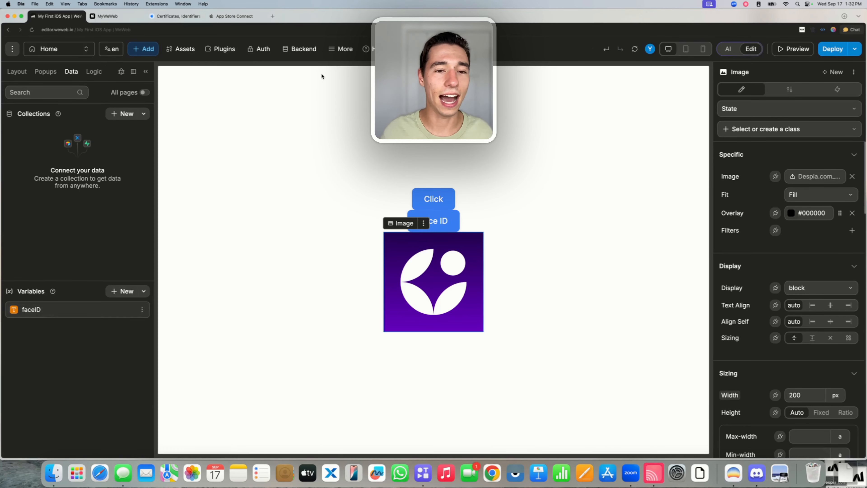
Select the Despia Plugin in the page layout, and open the Biometric Verification guide at weweb.despia.com in a new tab to read its implementation options.
click(17, 72)
click(35, 132)
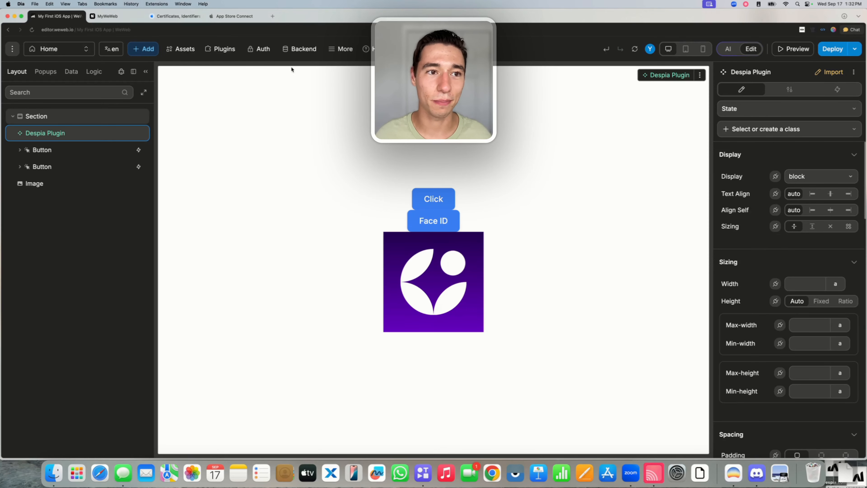
click(273, 16)
text(we)
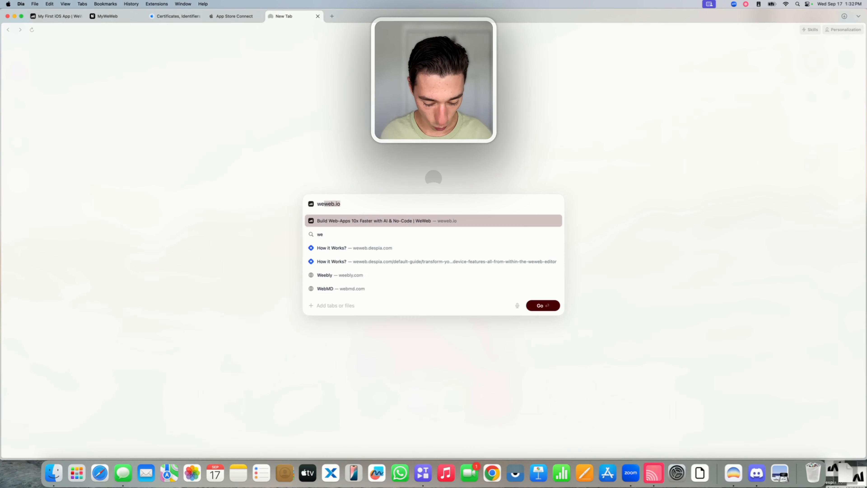
text(web.despia.com)
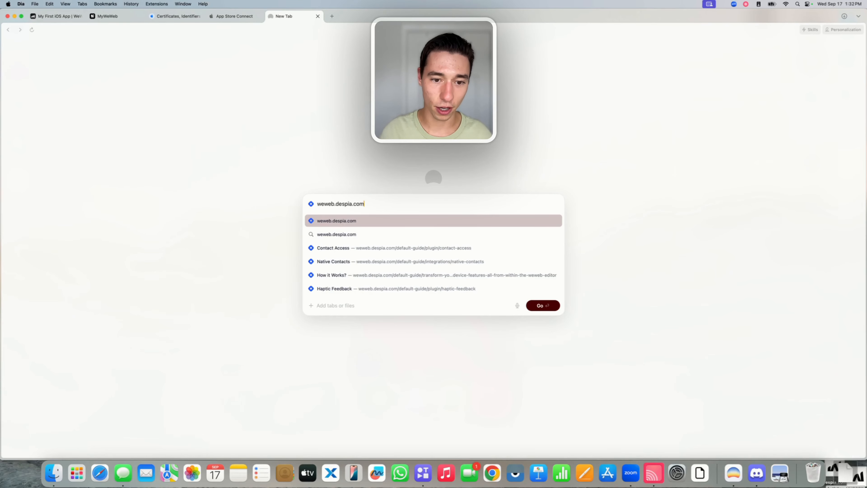
key(Return)
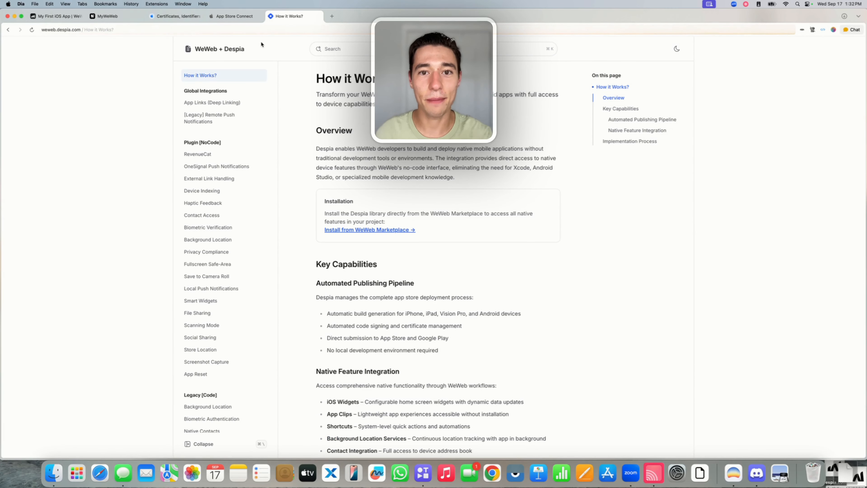
scroll(250, 168, down, 1)
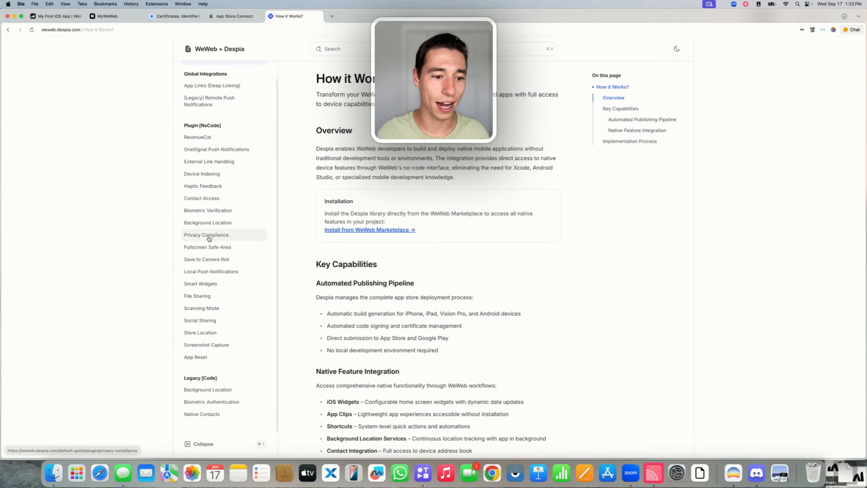
click(208, 211)
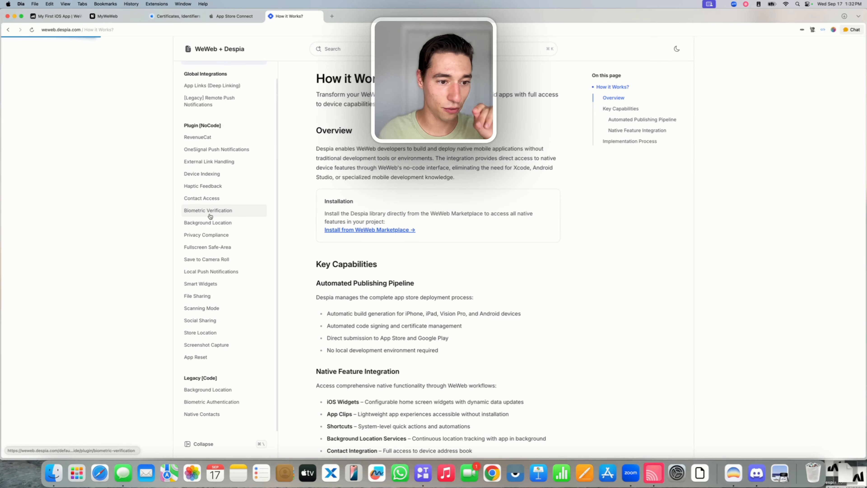
scroll(427, 264, down, 10)
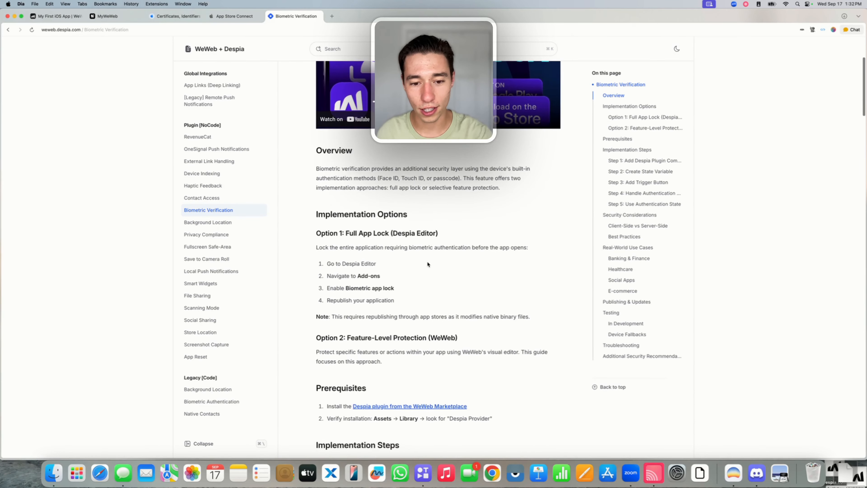
Examine the Biometric Verification guide's implementation steps, real-world use cases and publishing notes, and close the guide.
scroll(427, 264, down, 15)
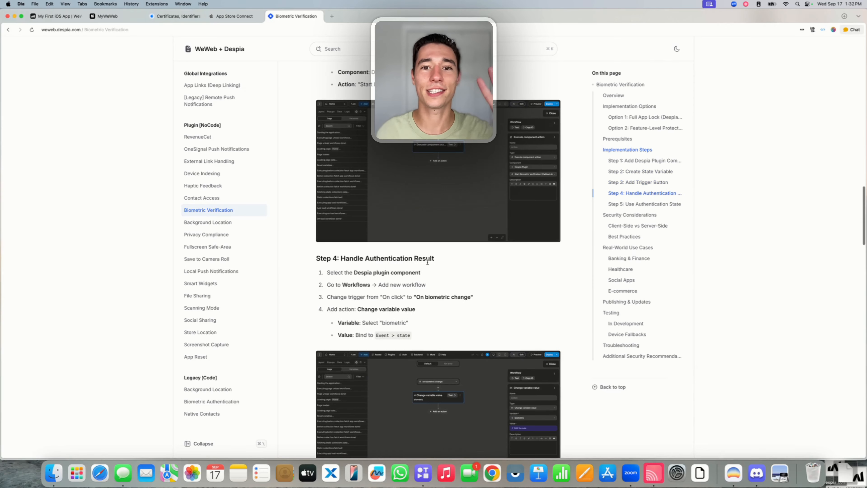
scroll(427, 263, down, 15)
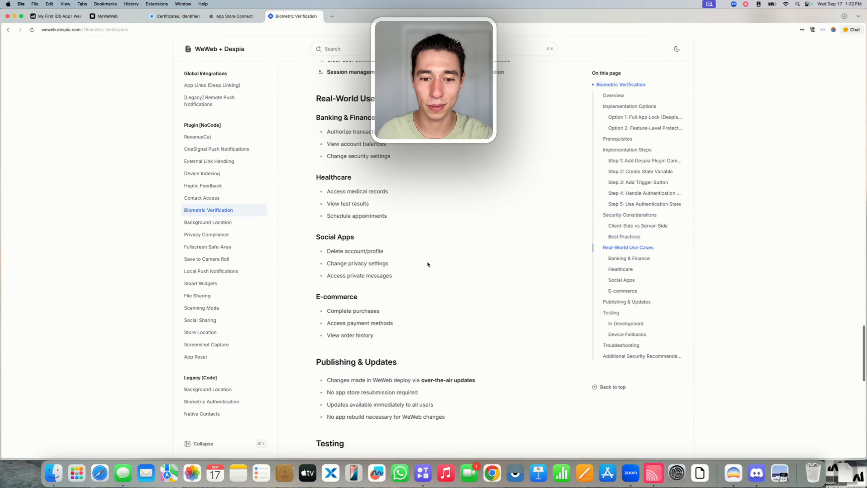
scroll(428, 264, up, 20)
scroll(427, 264, up, 20)
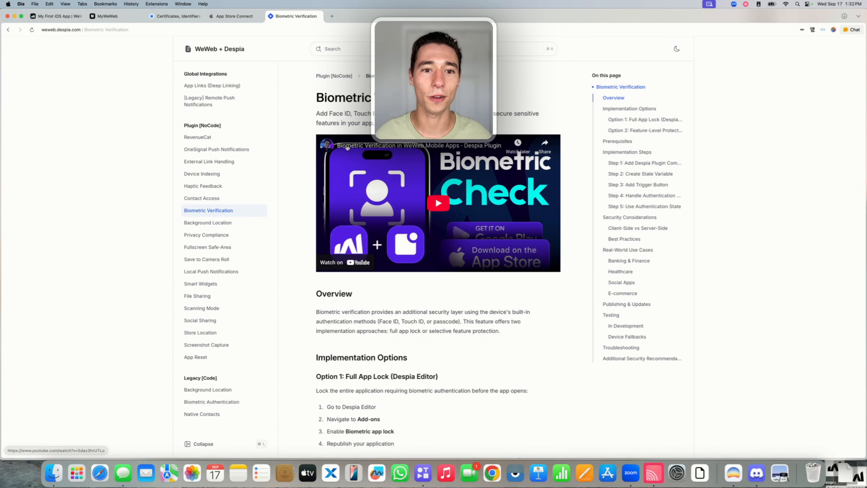
click(317, 16)
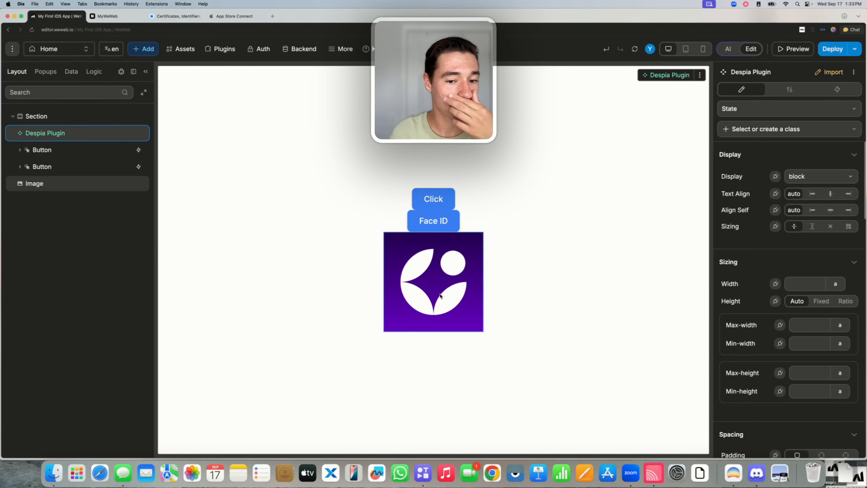
Create a new workflow on the Despia Plugin element with the "on biometric change" trigger.
click(841, 90)
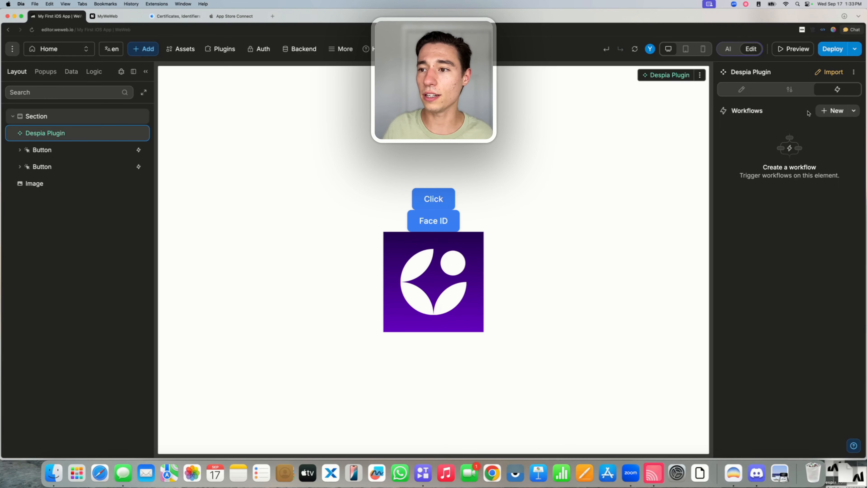
click(833, 110)
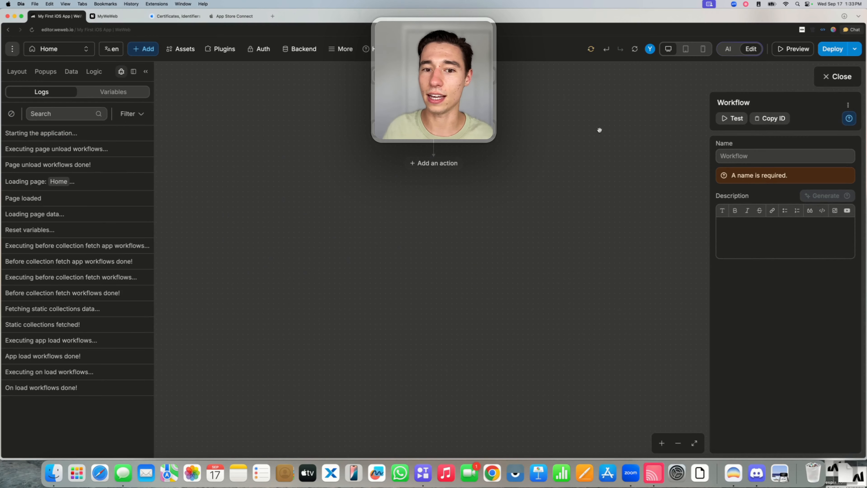
click(418, 129)
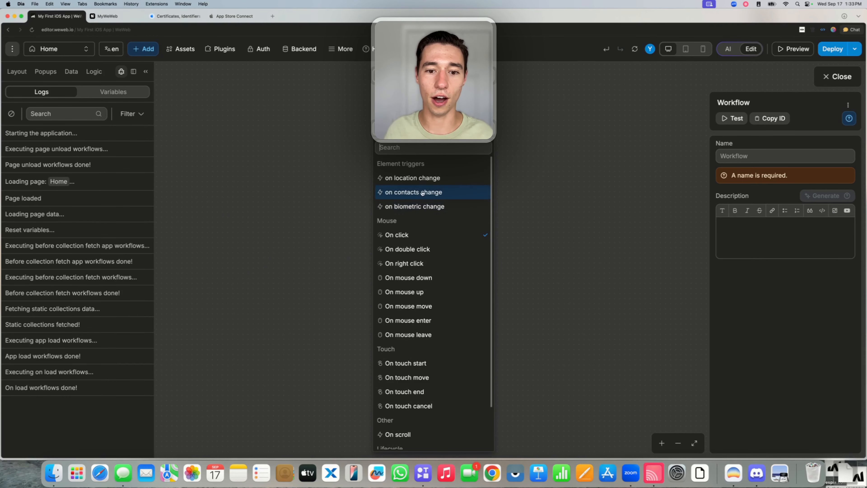
click(416, 209)
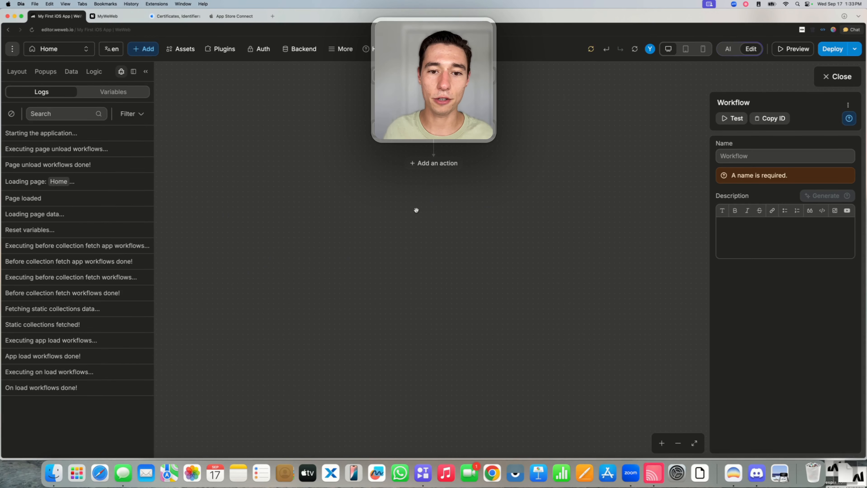
Add a "Change variable value" action to the biometric workflow and choose faceID as its variable.
click(428, 164)
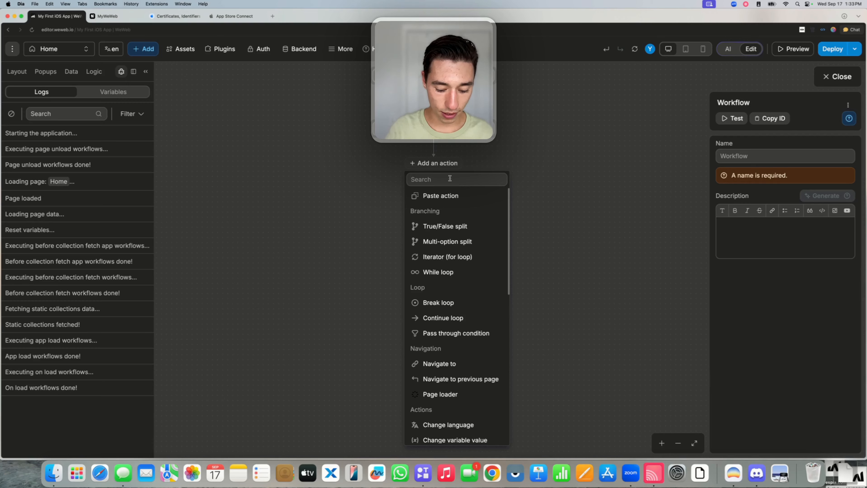
text(char)
key(BackSpace)
key(BackSpace)
key(BackSpace)
key(BackSpace)
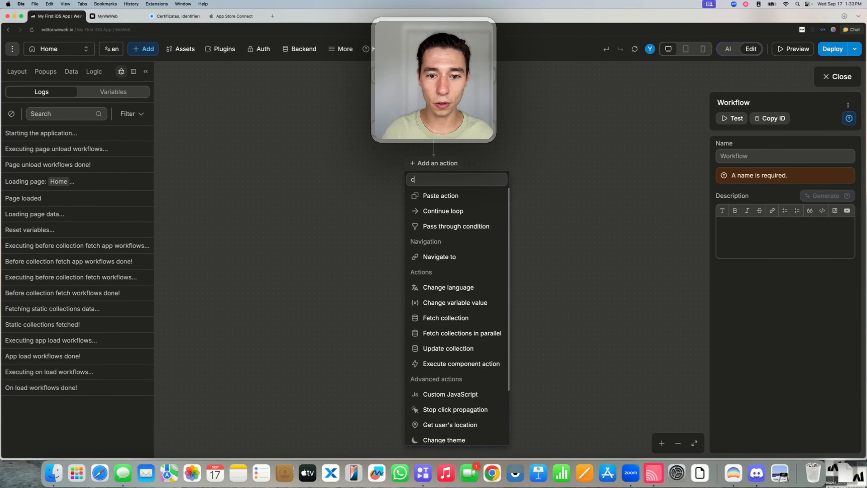
text(var)
click(461, 194)
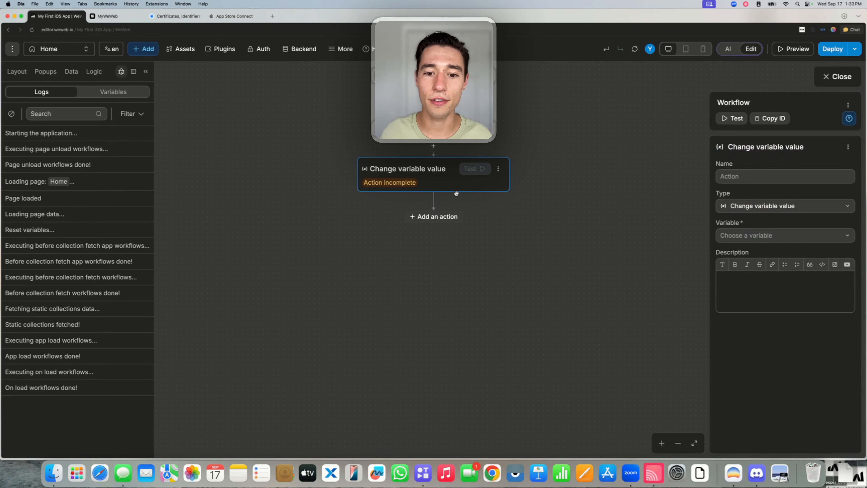
click(747, 235)
click(746, 255)
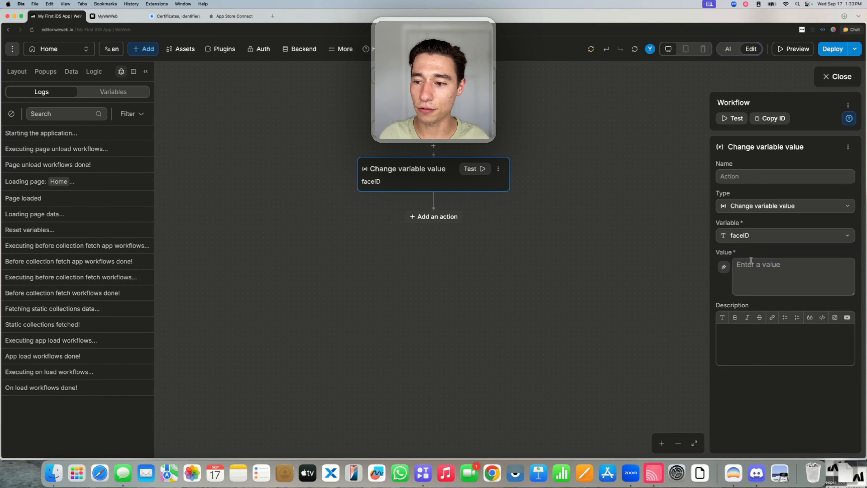
Bind the faceID action's value to the biometric event's state, and close the workflow.
click(730, 271)
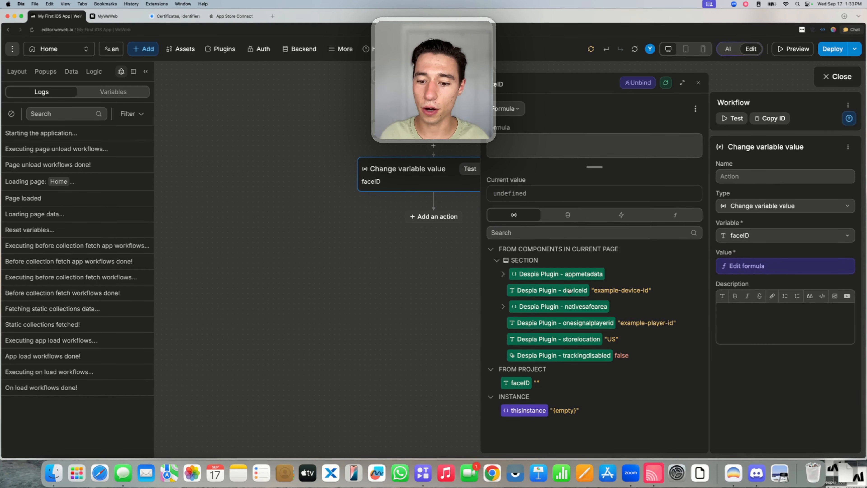
click(624, 217)
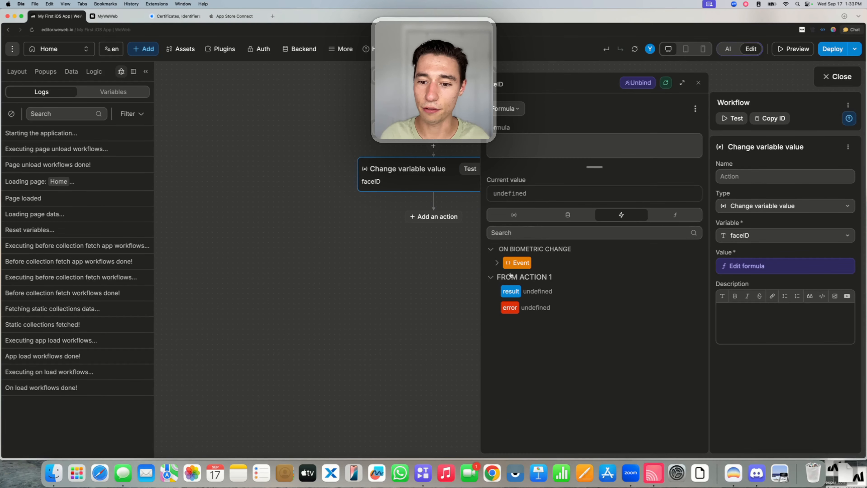
click(497, 262)
click(518, 279)
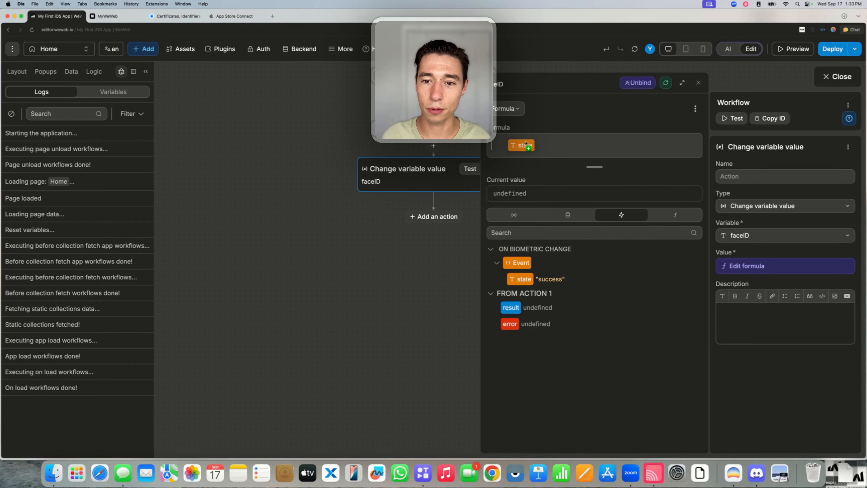
click(698, 83)
click(837, 76)
Set the image's conditional rendering formula to faceID = "success".
click(449, 261)
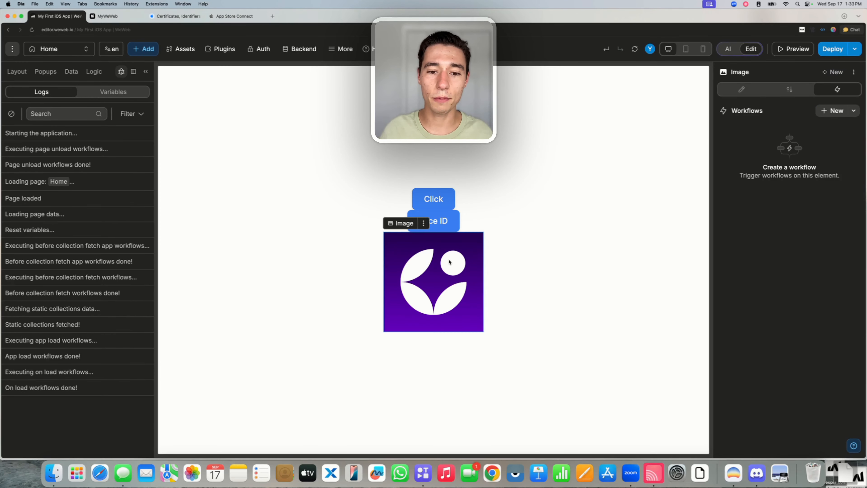
click(789, 89)
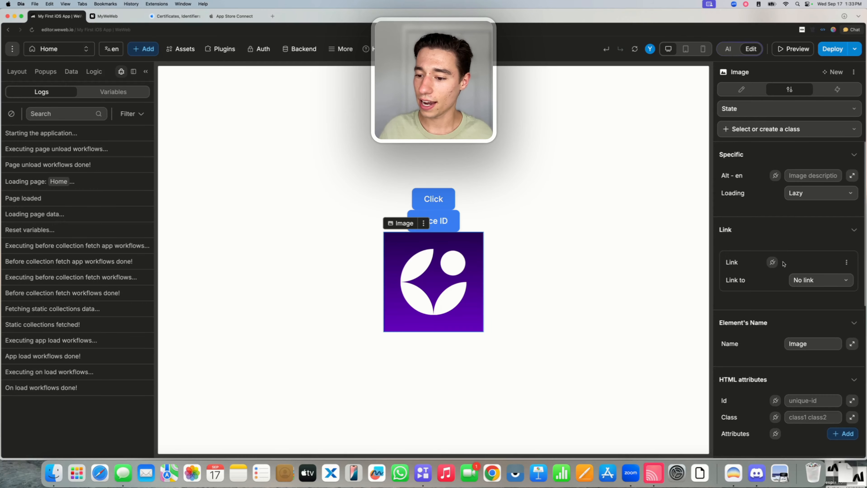
scroll(783, 263, down, 5)
click(777, 294)
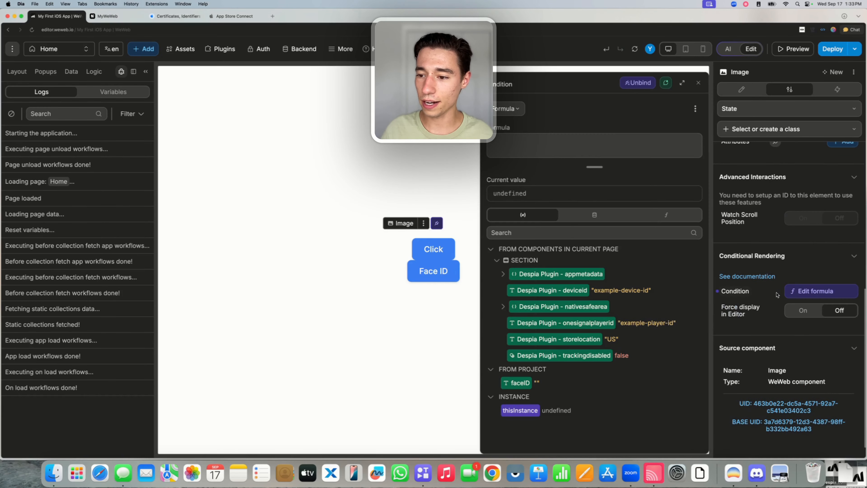
click(524, 377)
text(= )
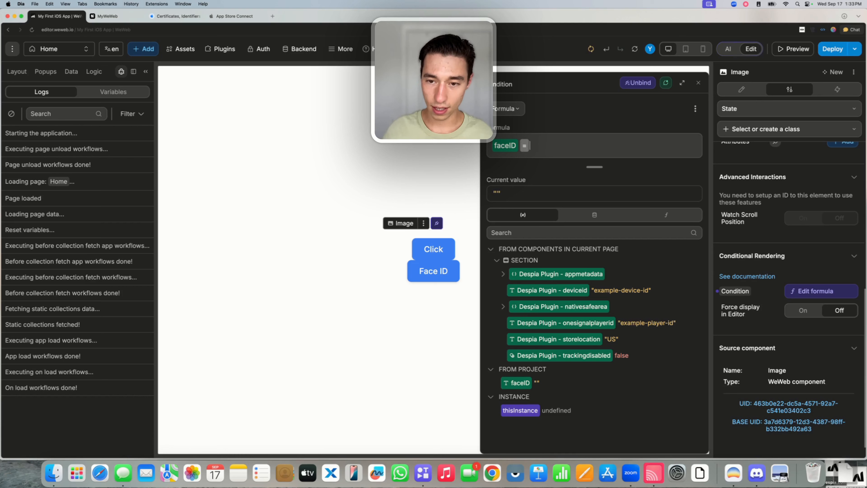
text("success")
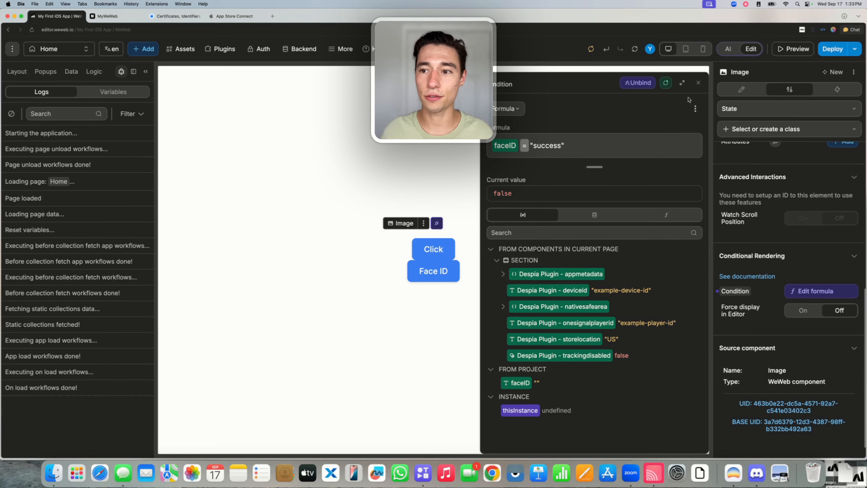
click(698, 84)
Publish the project to the WeWeb subdomain under the publish name "new".
click(836, 52)
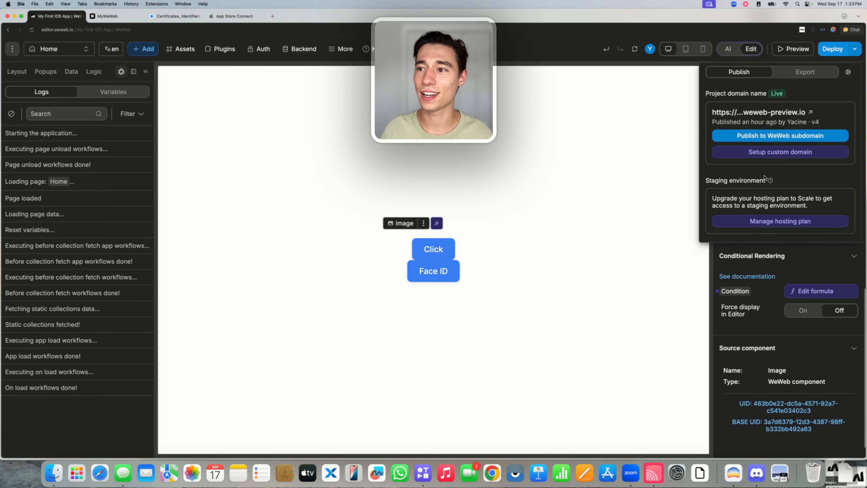
click(773, 137)
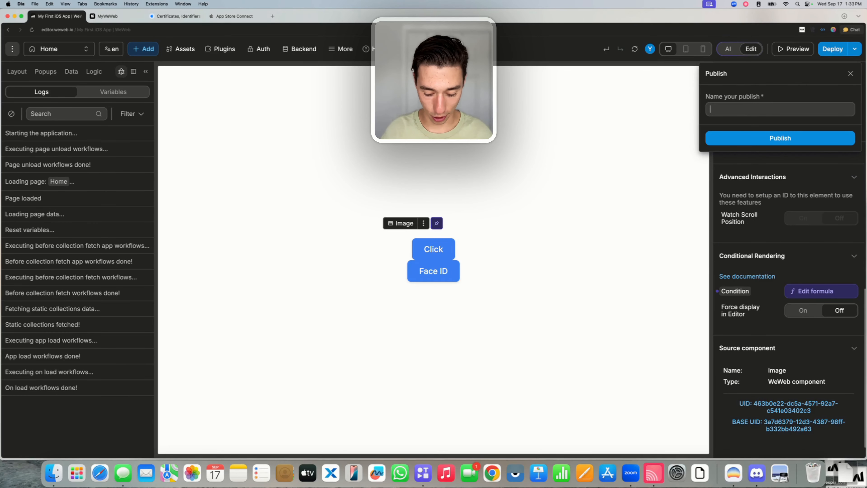
text(new)
key(Return)
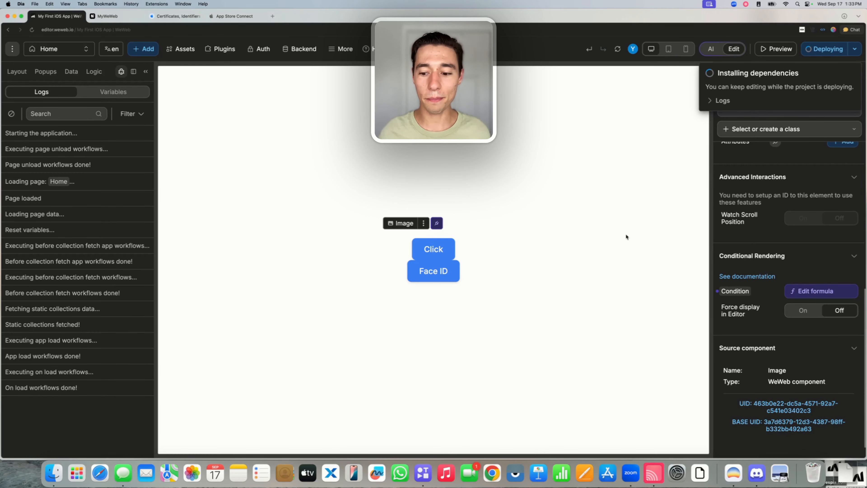
Check the MyWeWeb app and its Face ID behaviour on the mirrored phone in PhoneCast, and view the MyWeWeb project in Despia.
click(653, 471)
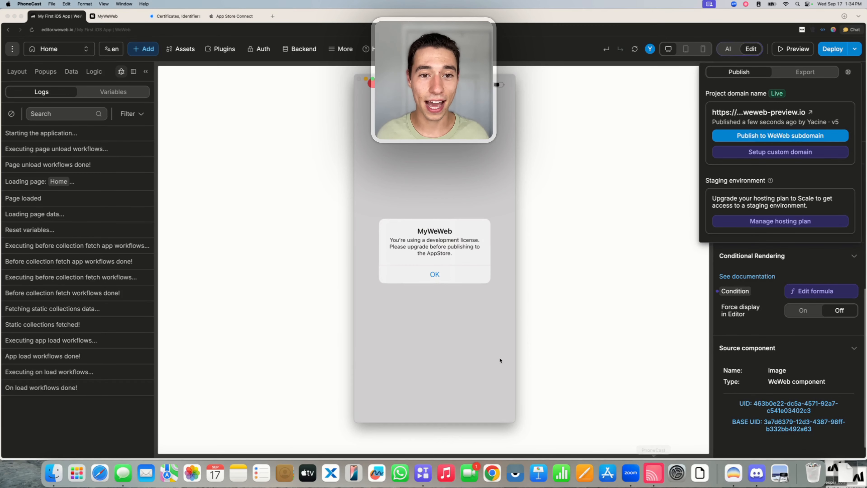
click(97, 14)
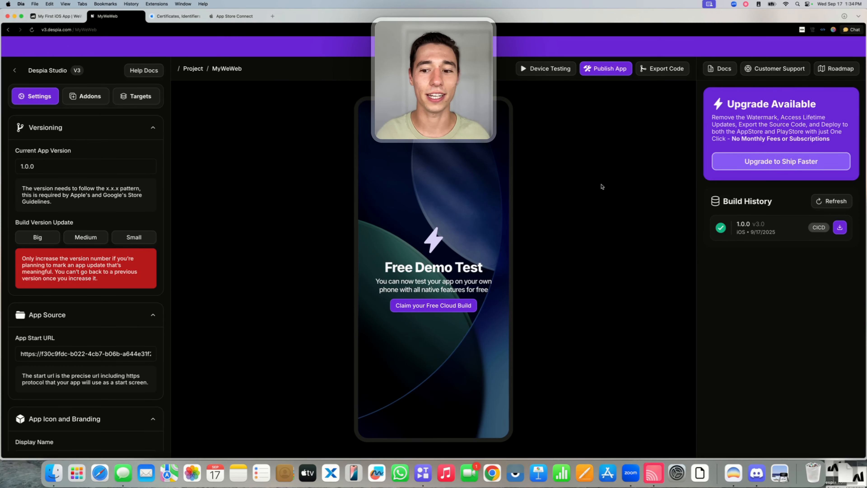
click(654, 473)
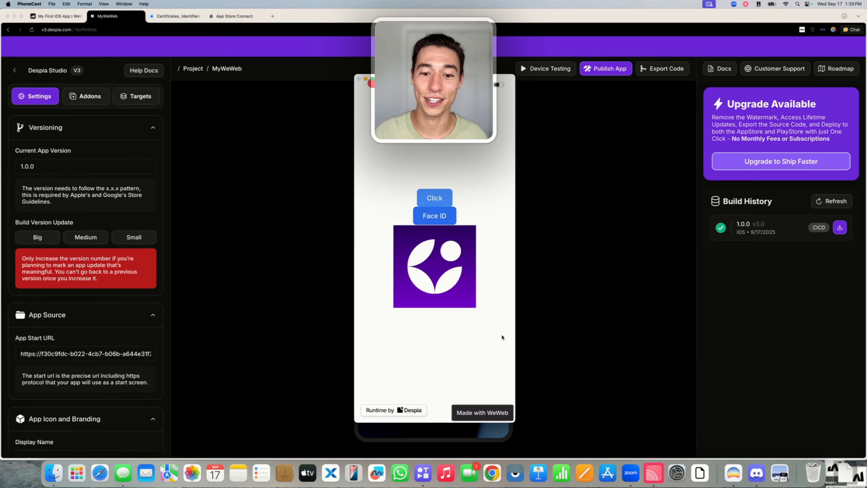
click(294, 229)
Review the Face ID button's click workflow in WeWeb and the Despia Plugin actions it can execute, and close the workflow.
click(56, 17)
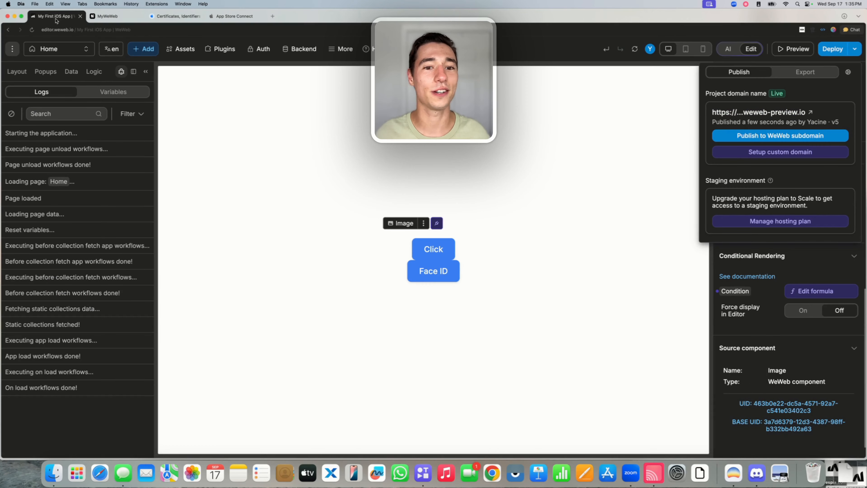
click(440, 270)
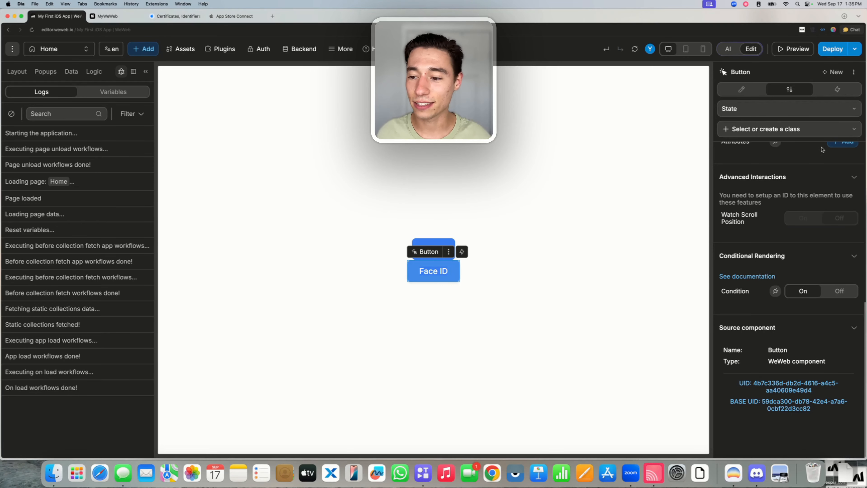
click(837, 89)
click(761, 129)
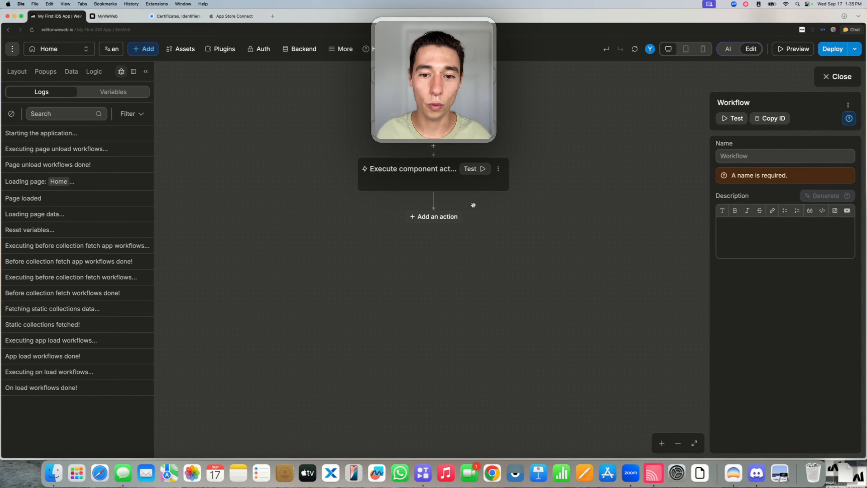
click(432, 187)
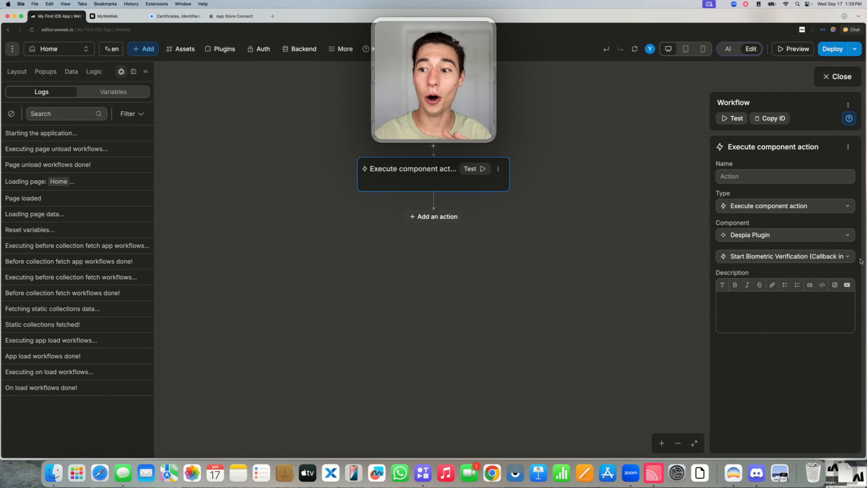
click(819, 256)
scroll(809, 297, down, 3)
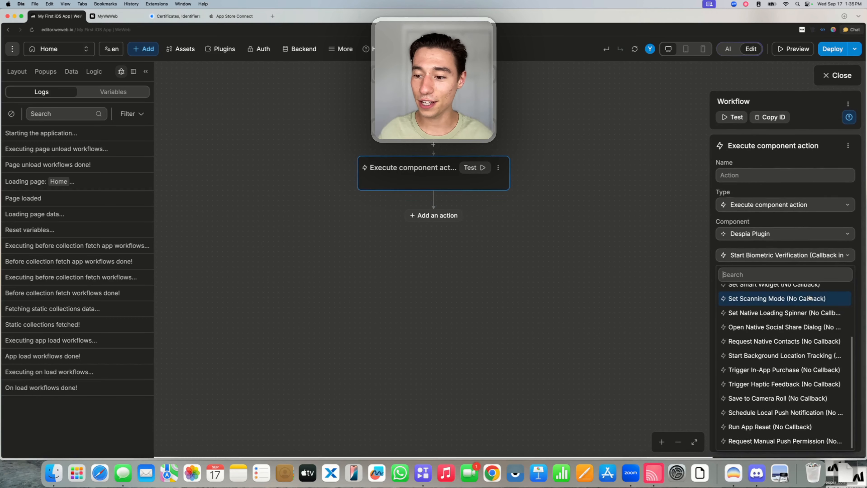
scroll(808, 297, up, 3)
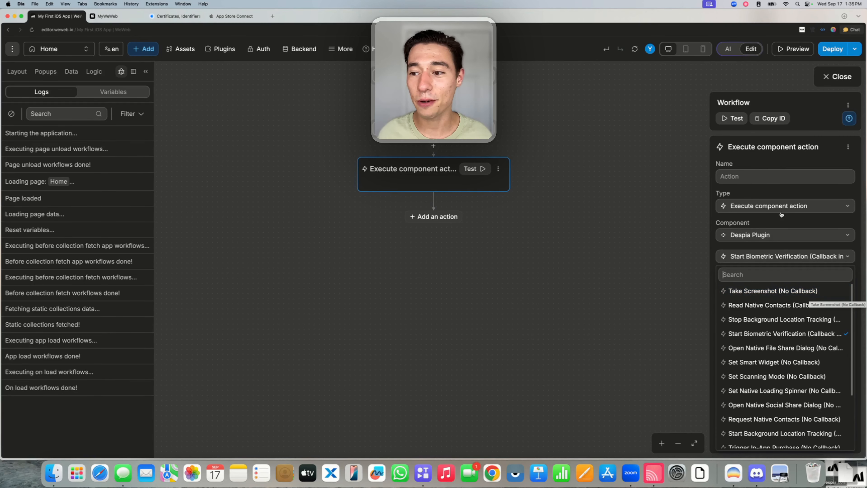
click(778, 219)
click(831, 77)
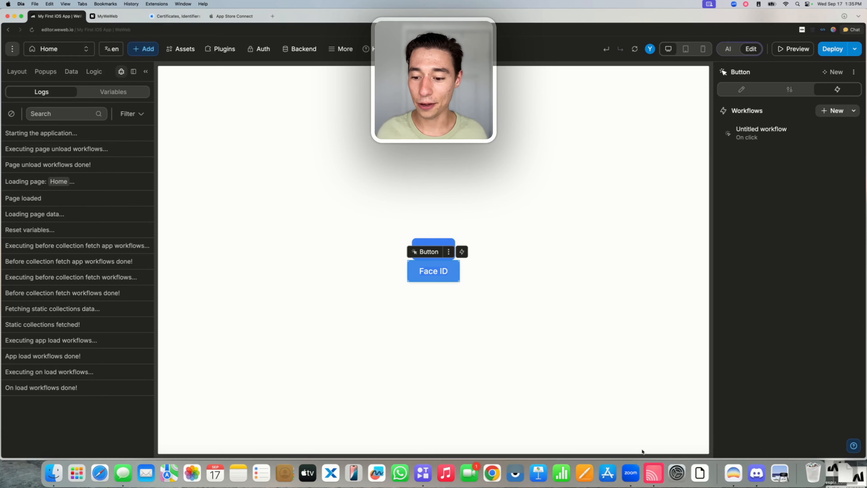
Switch to PhoneCast and to App Store Connect to examine the MyWeWeb iOS builds and TestFlight testing groups.
click(656, 476)
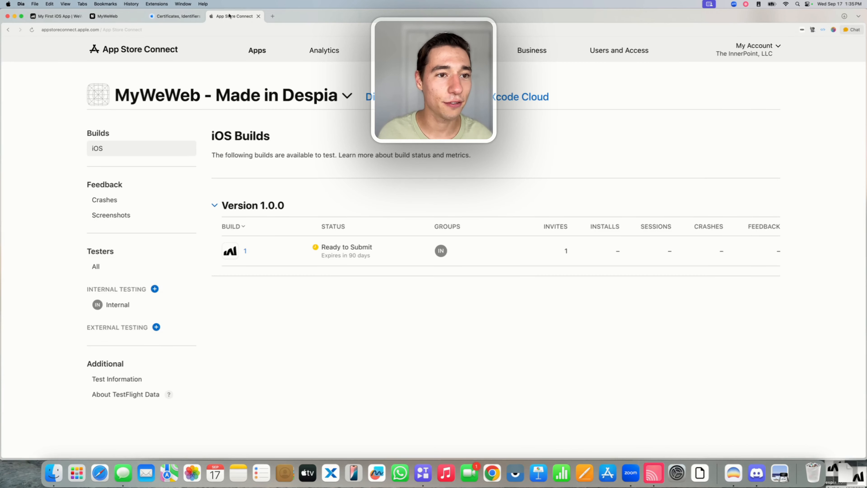
click(234, 16)
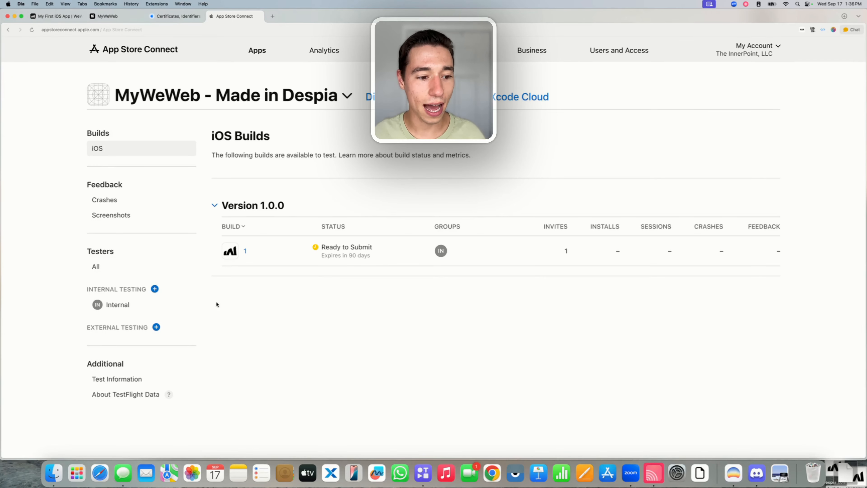
Create a new external testing group named "External" in TestFlight.
click(155, 328)
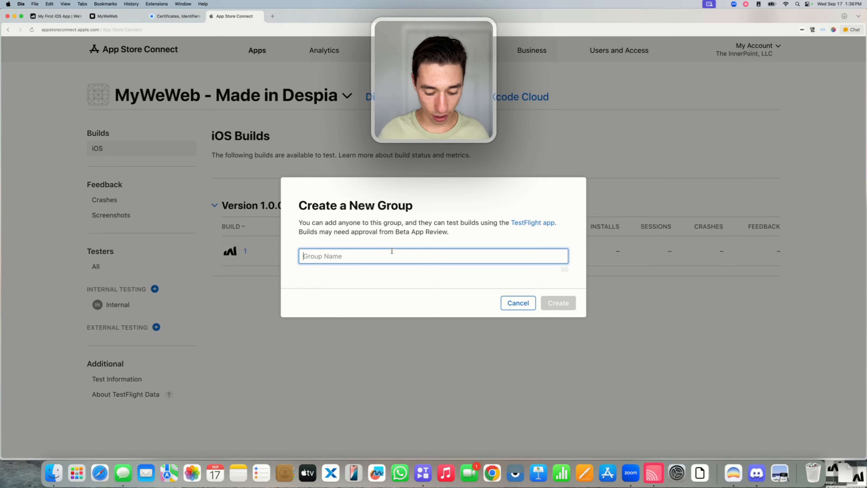
text(External)
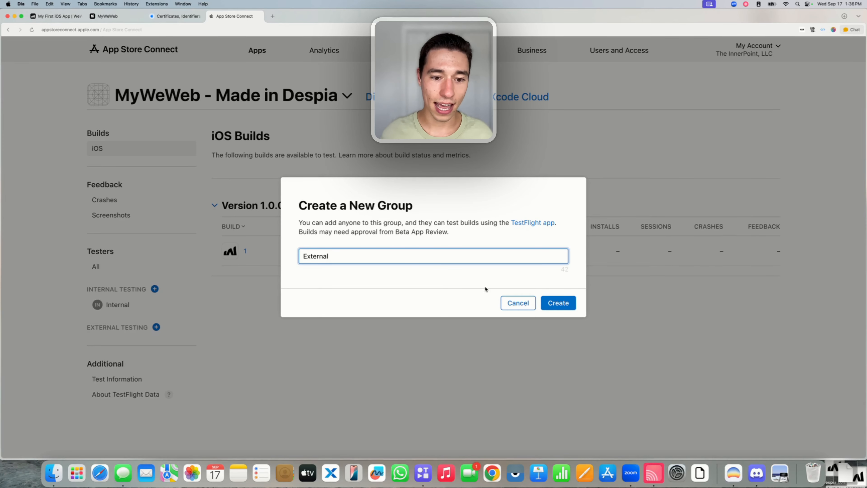
click(558, 302)
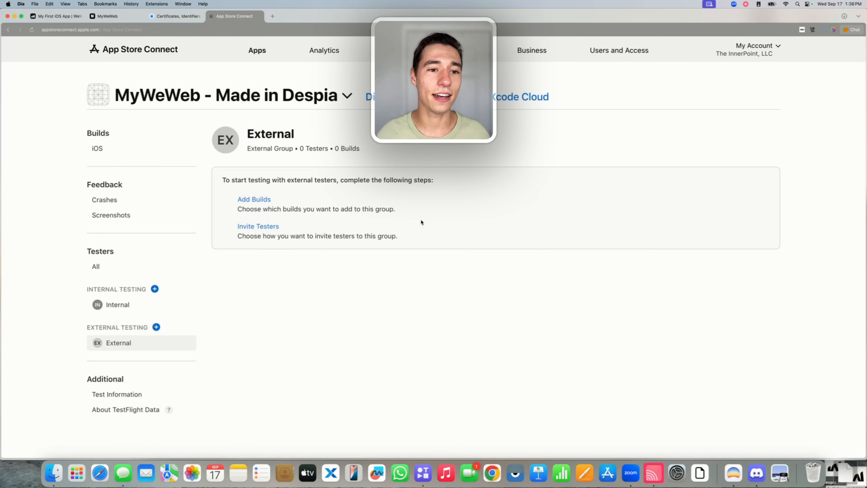
Start adding build 1 of version 1.0.0 to the External group, review the Test Information fields, and cancel.
click(261, 200)
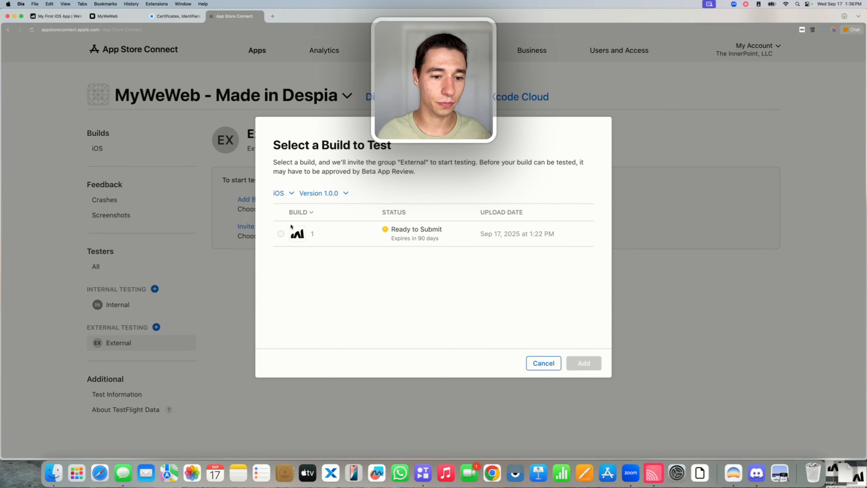
click(280, 234)
click(583, 363)
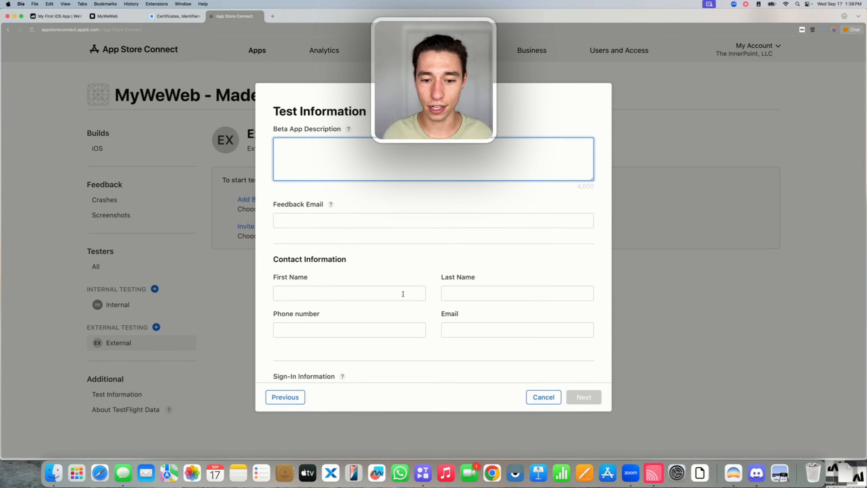
scroll(337, 319, down, 3)
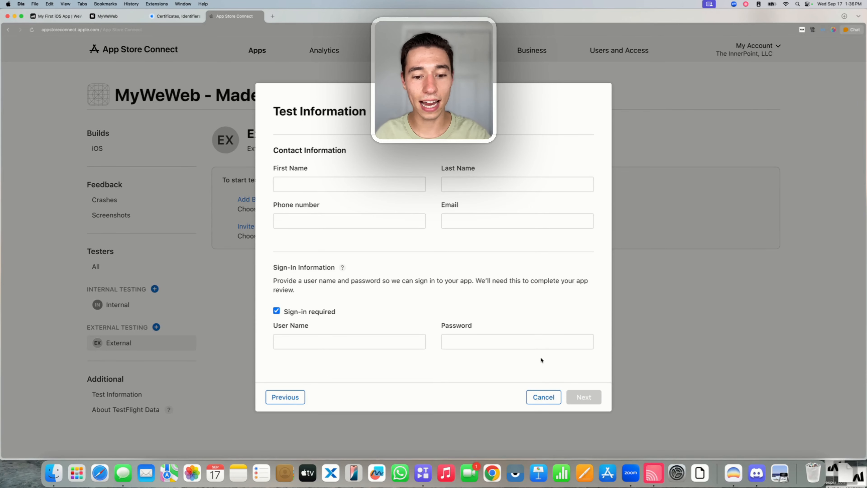
click(543, 396)
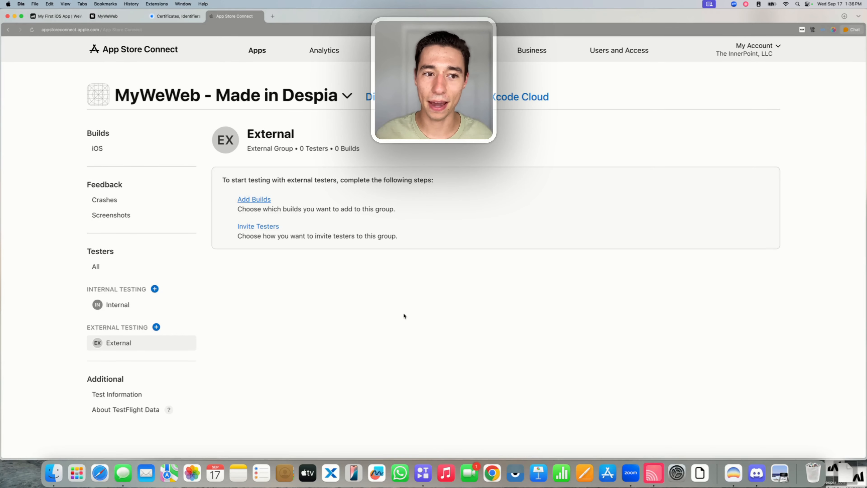
Go to the distribution page for iOS App Version 1.0 and add build 1 (1.0.0) to it.
click(366, 99)
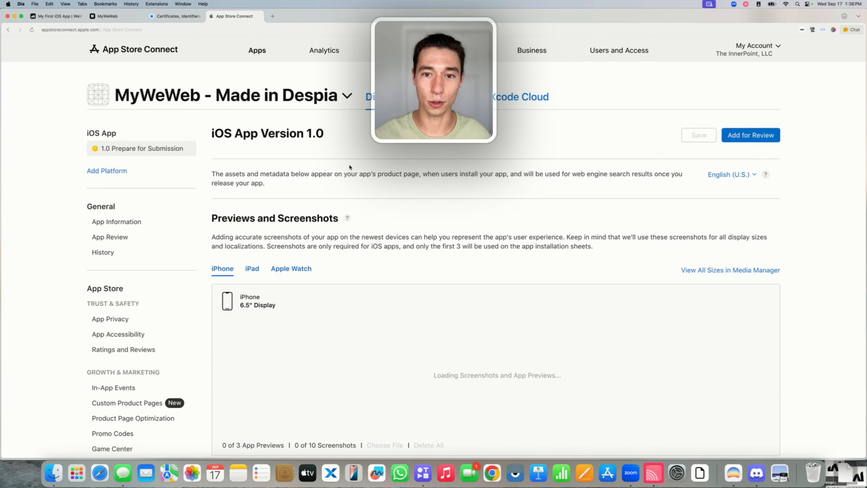
scroll(352, 194, down, 2)
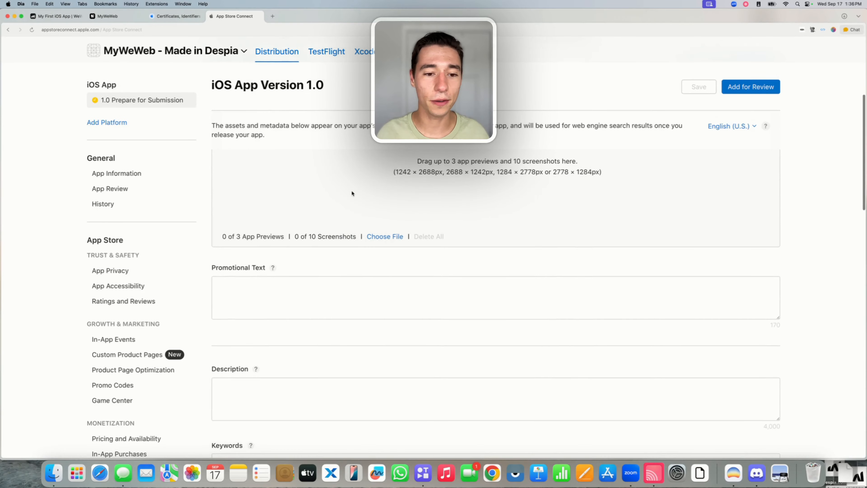
scroll(352, 194, down, 10)
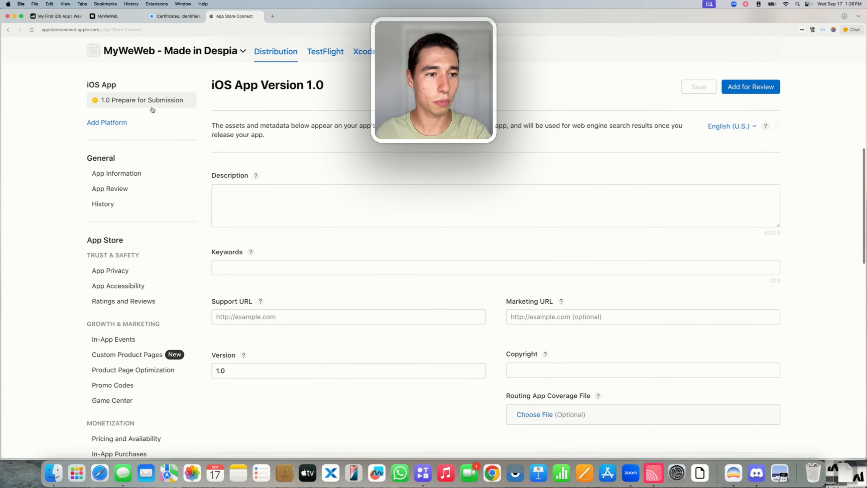
scroll(301, 211, down, 15)
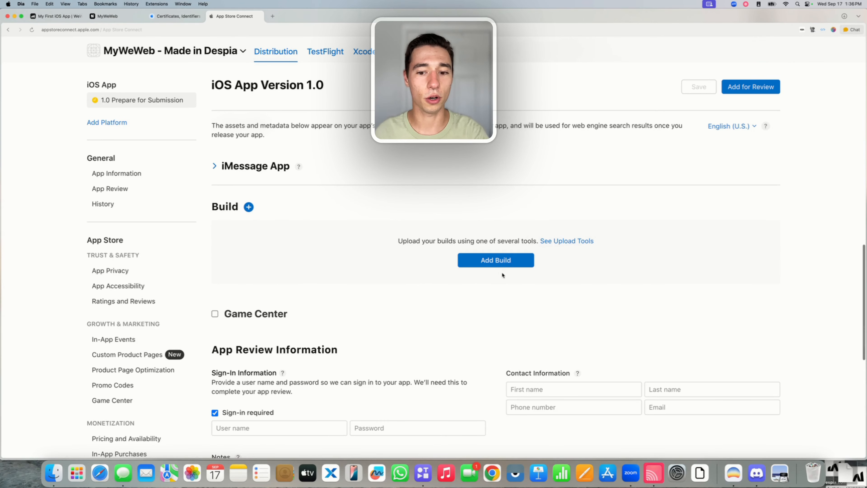
click(500, 262)
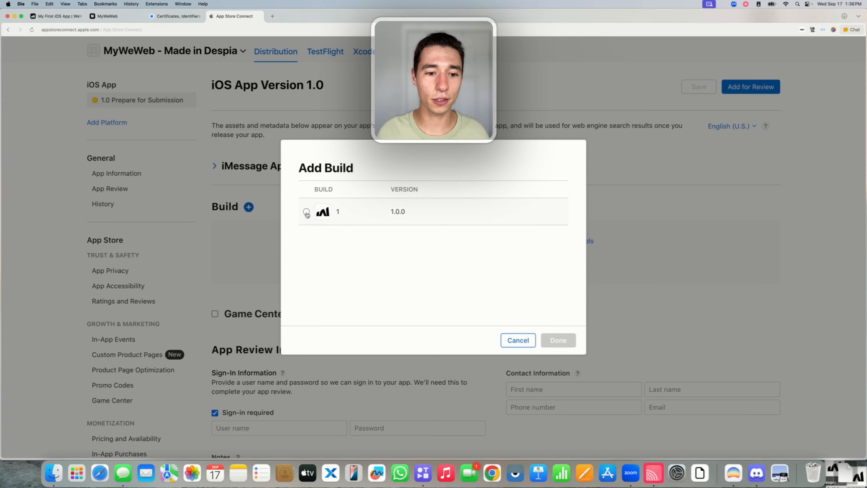
click(306, 213)
click(566, 341)
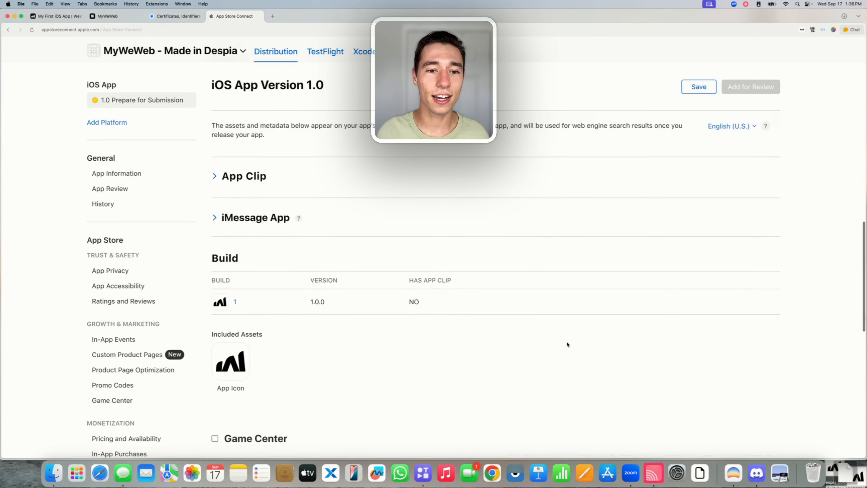
Examine the description, promotional text and screenshot sections of the iOS App Version 1.0 page.
scroll(566, 341, up, 10)
click(300, 229)
scroll(296, 224, up, 4)
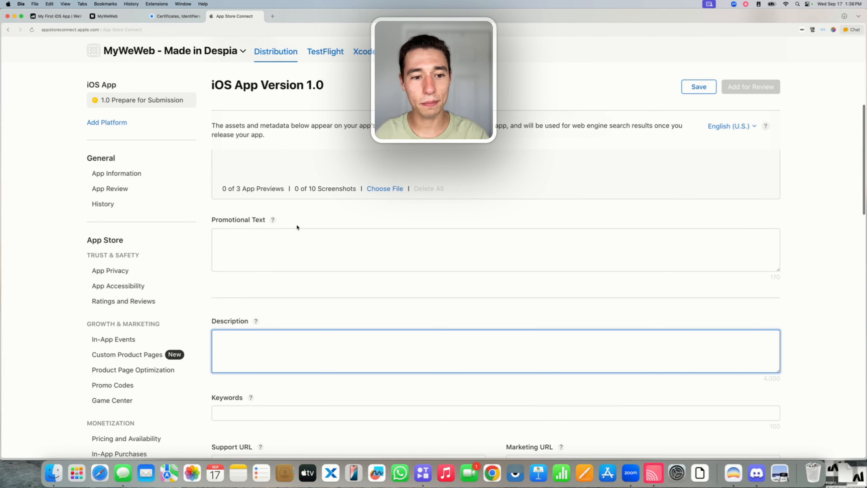
click(287, 234)
scroll(287, 233, up, 8)
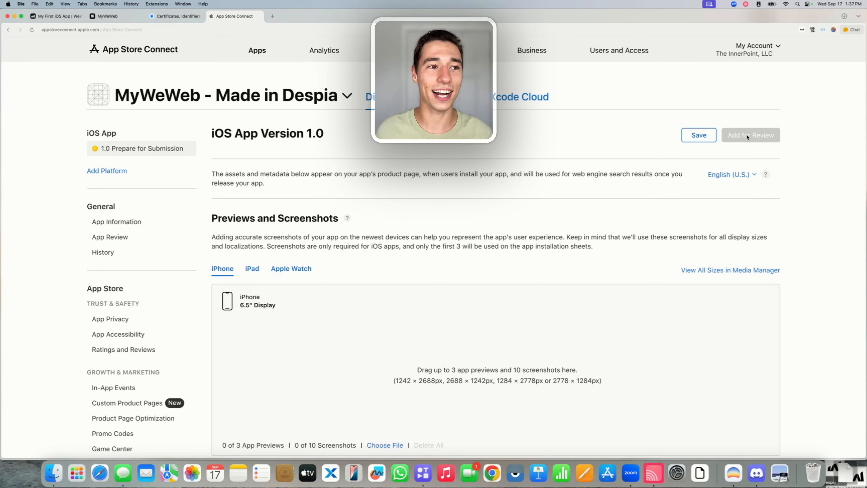
Switch to WeWeb, clear the element search, and add a bottom navigation bar to the Home page.
click(57, 16)
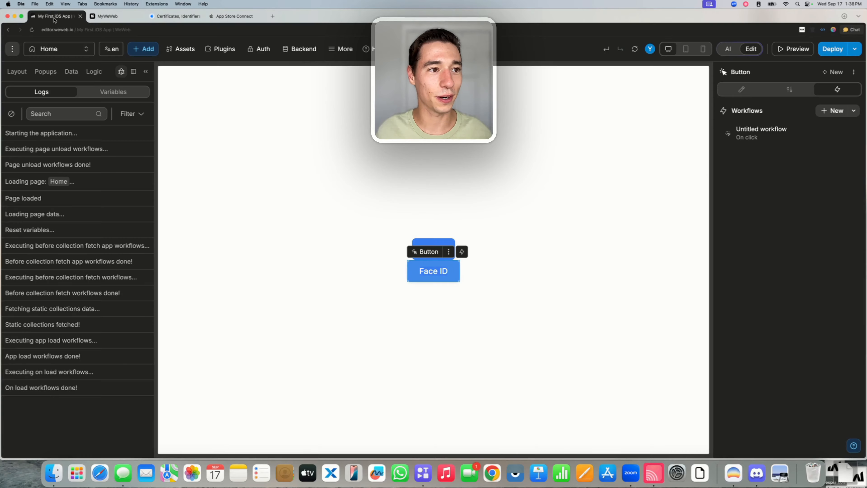
click(143, 48)
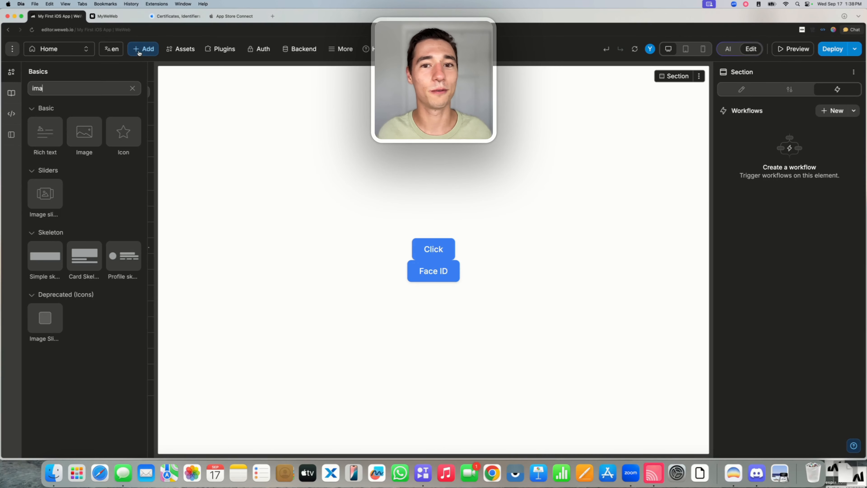
key(BackSpace)
key(BackSpace)
key(BackSpace)
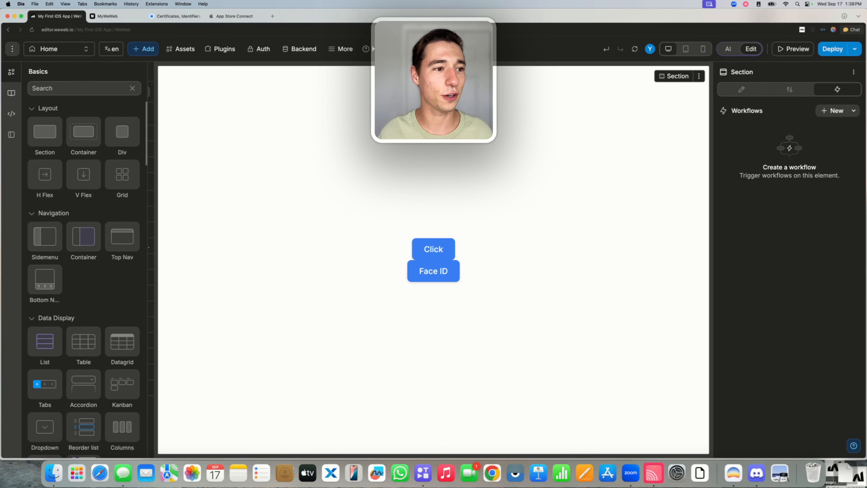
drag(53, 272, 389, 374)
click(558, 437)
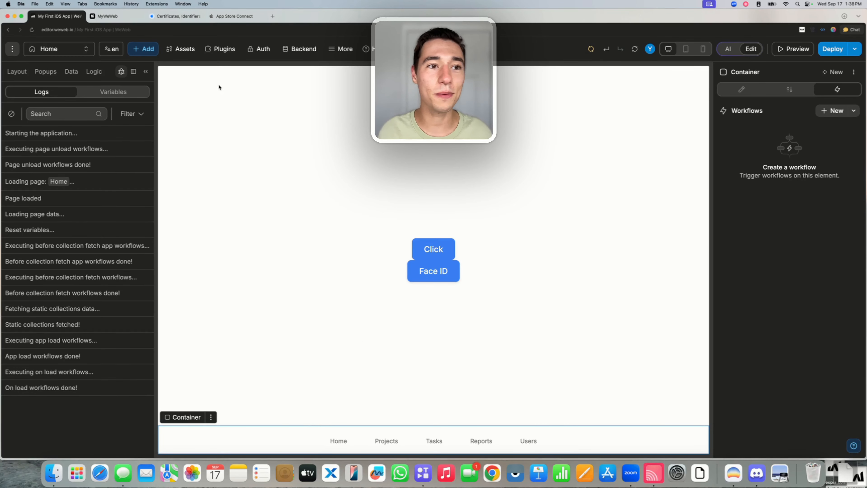
Switch to App Store Connect and to the MyWeWeb project in Despia, and open the customer support chat.
click(236, 16)
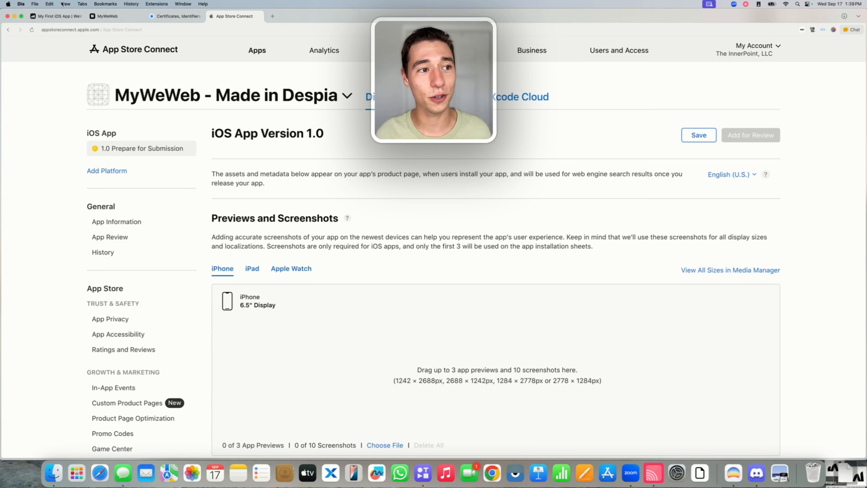
click(113, 17)
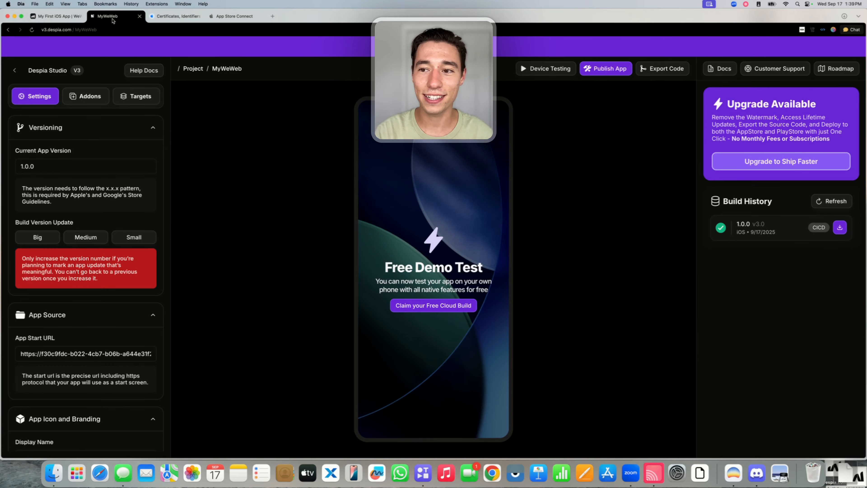
click(774, 73)
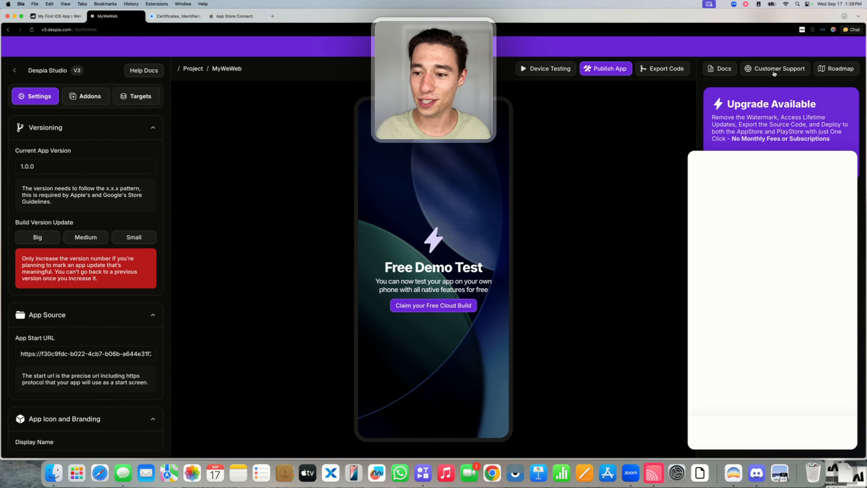